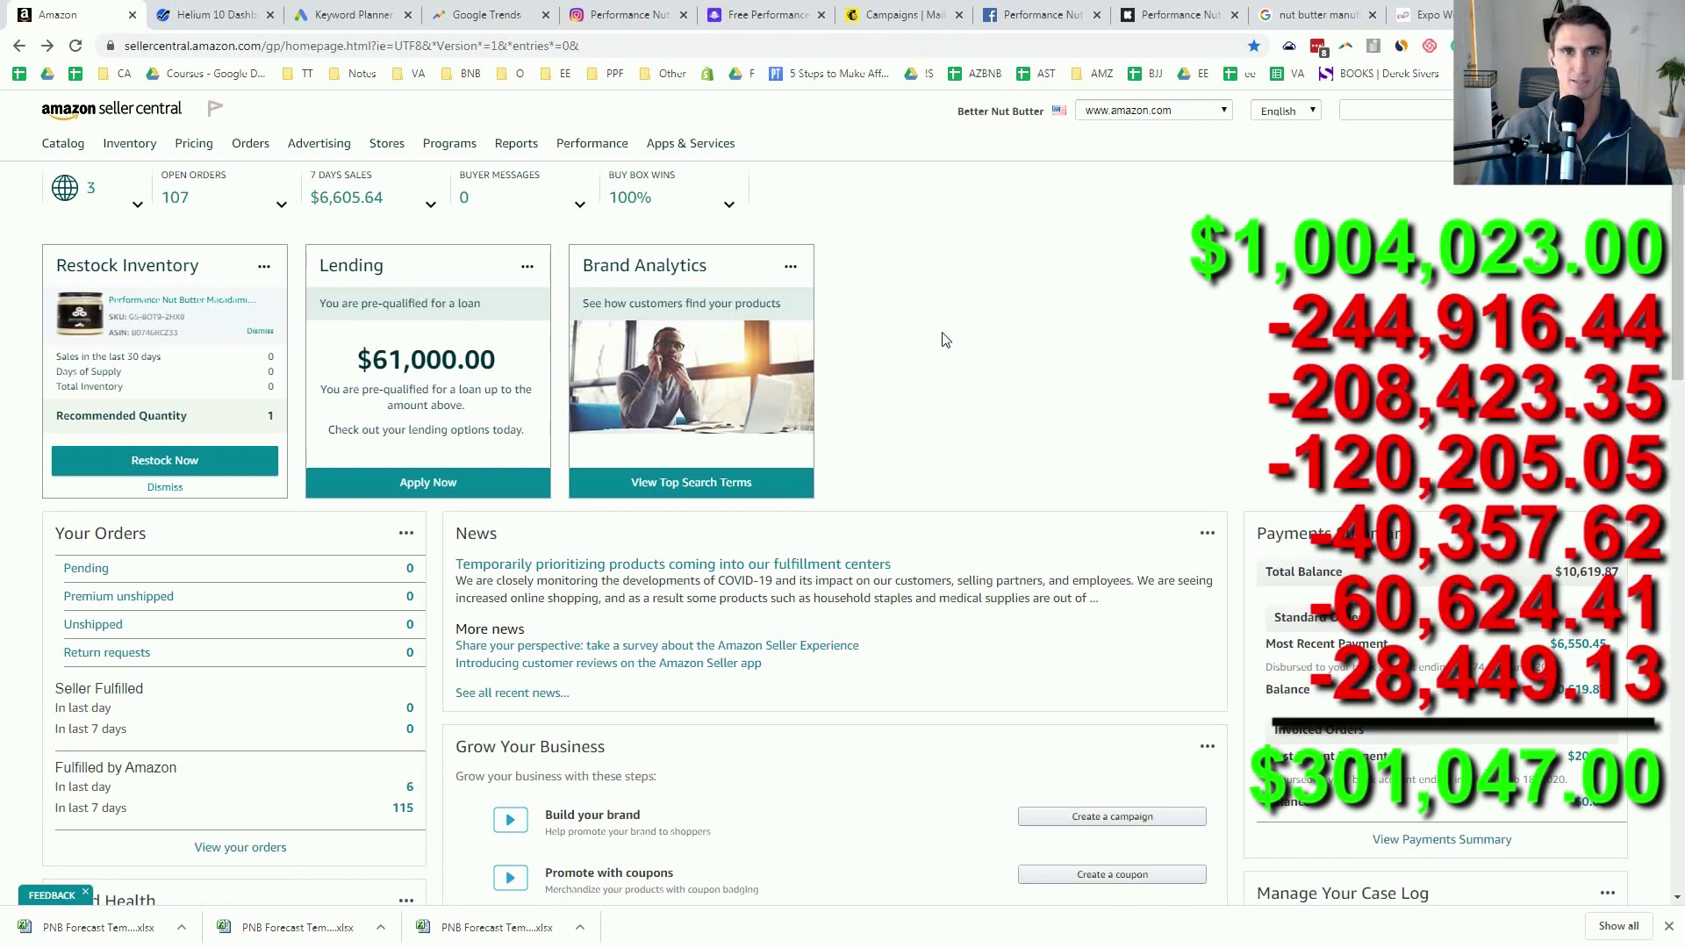
# Step: Open the Business Reports sales dashboard and switch its date range to Custom
pyautogui.moveTo(500, 146)
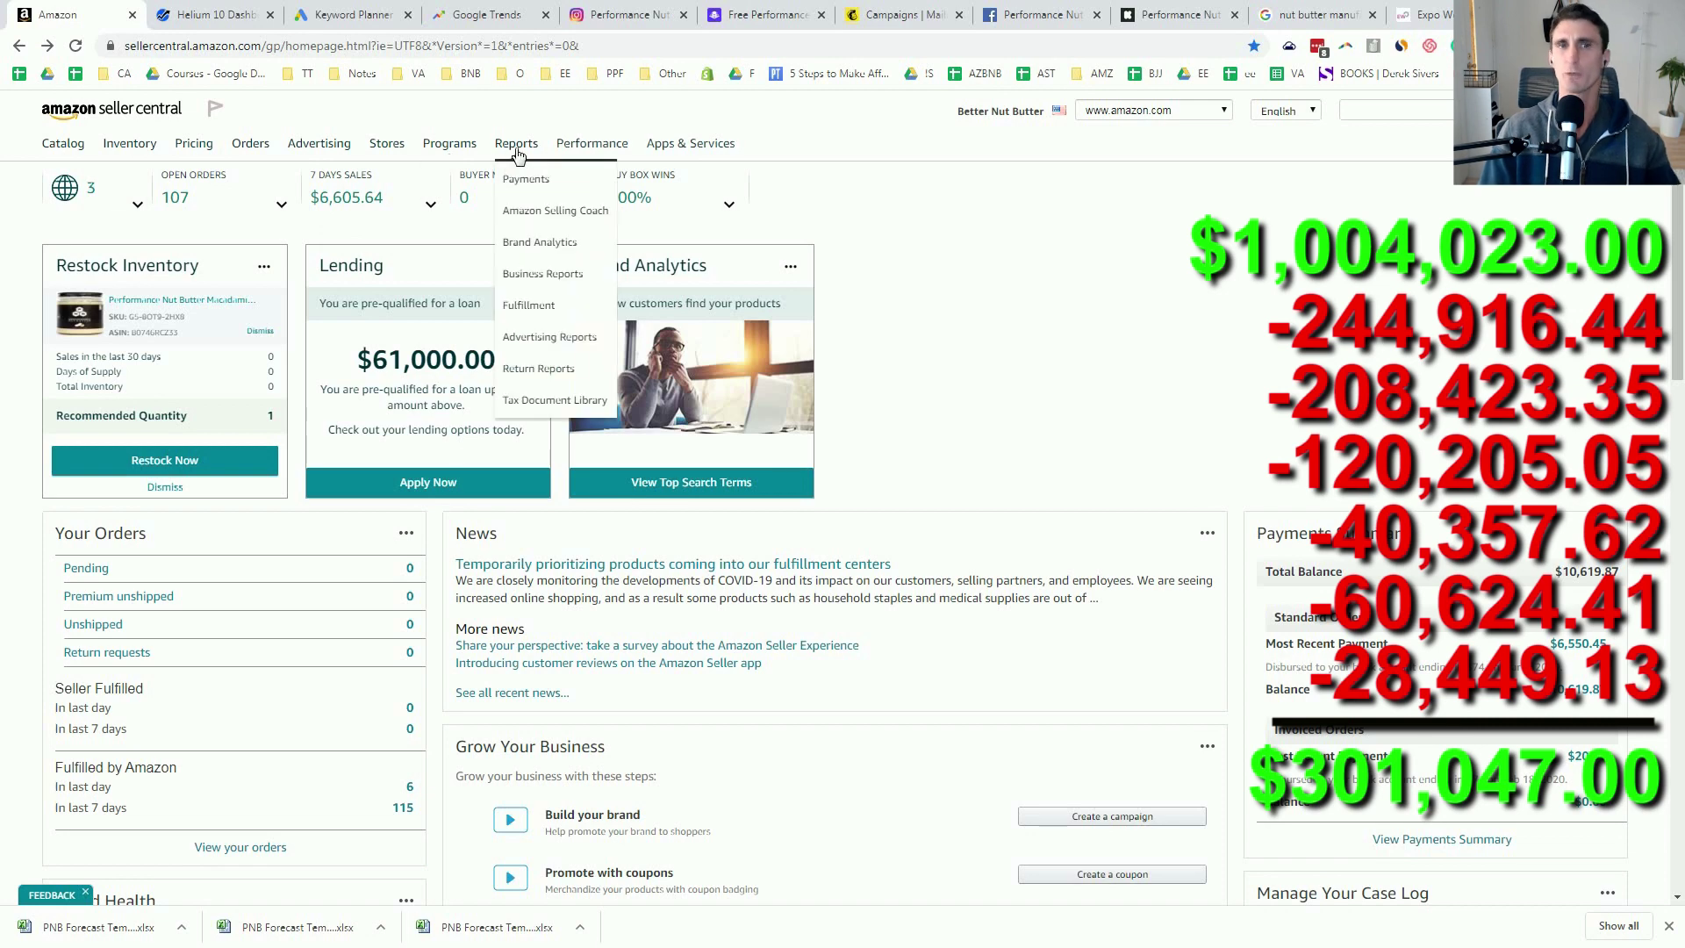
pyautogui.click(584, 288)
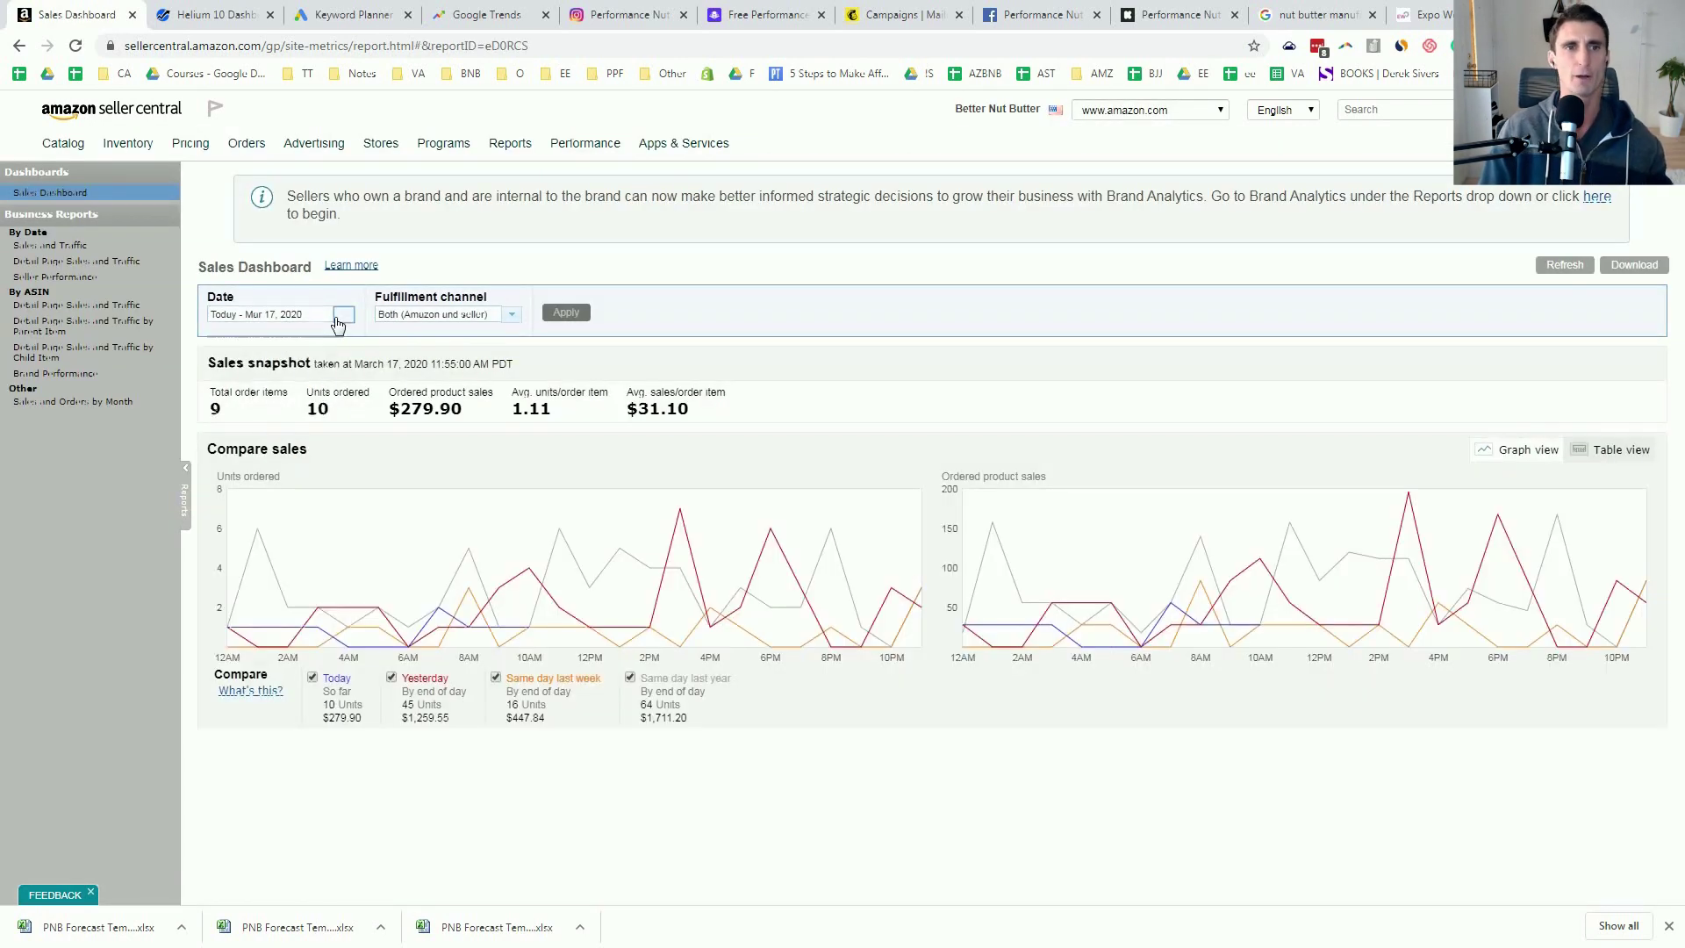
pyautogui.click(343, 314)
pyautogui.click(255, 415)
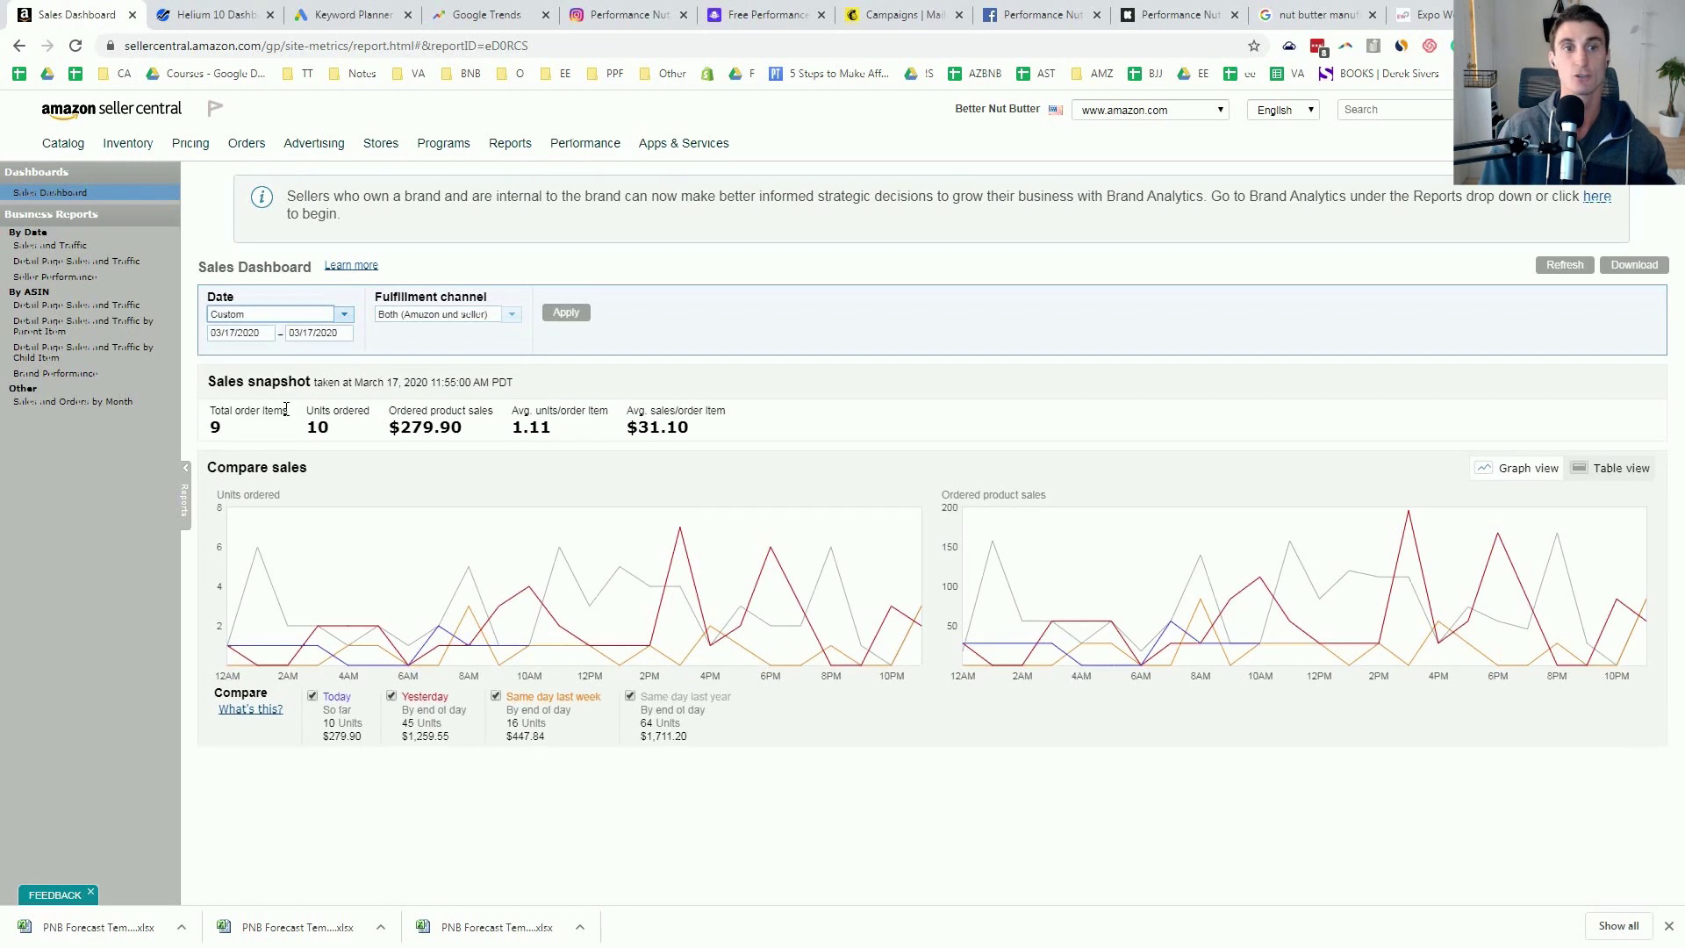
# Step: Set the start date to March 19, 2018, apply the range and reload the dashboard
pyautogui.click(247, 333)
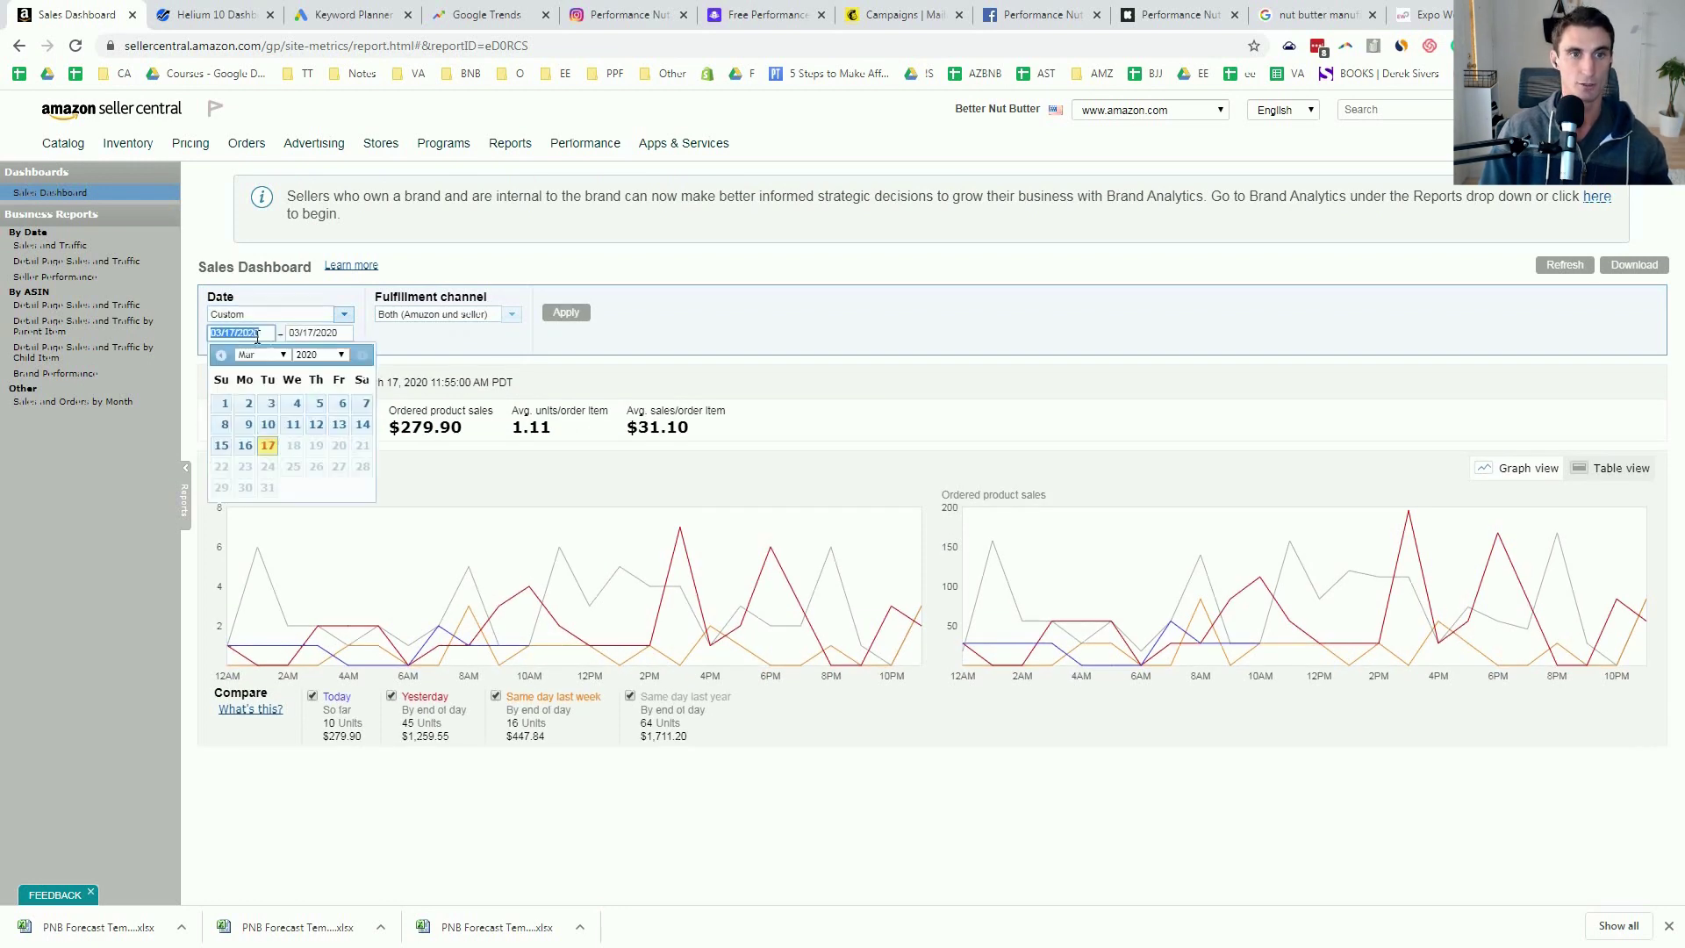
pyautogui.click(341, 355)
pyautogui.click(330, 386)
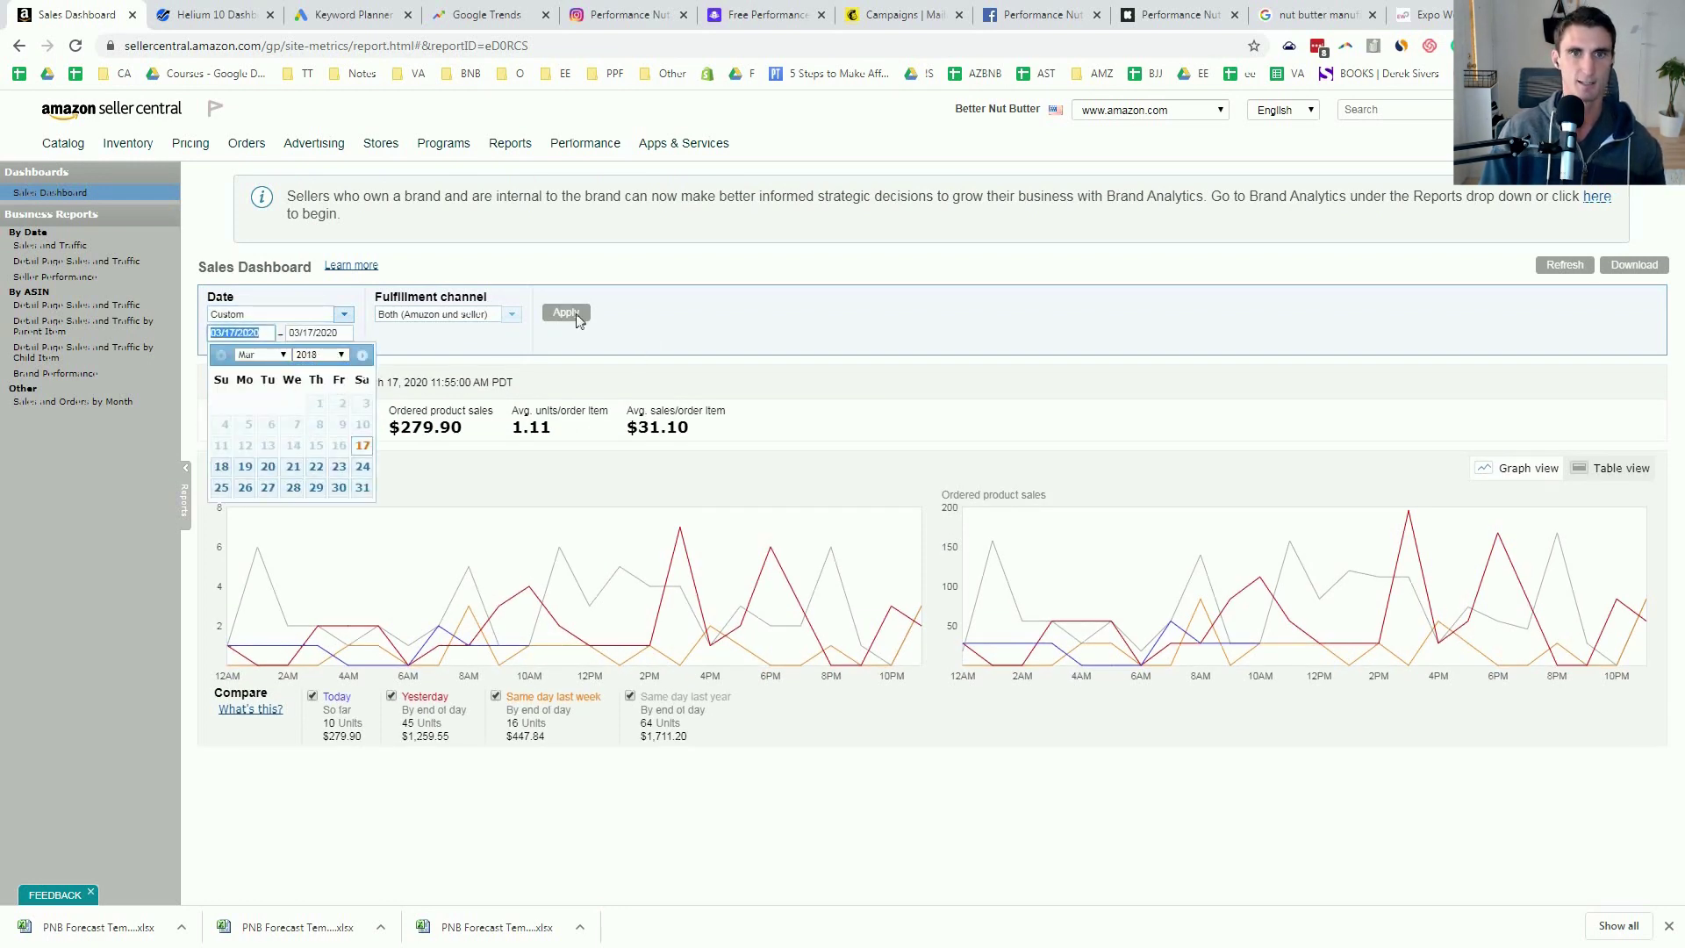
pyautogui.click(245, 466)
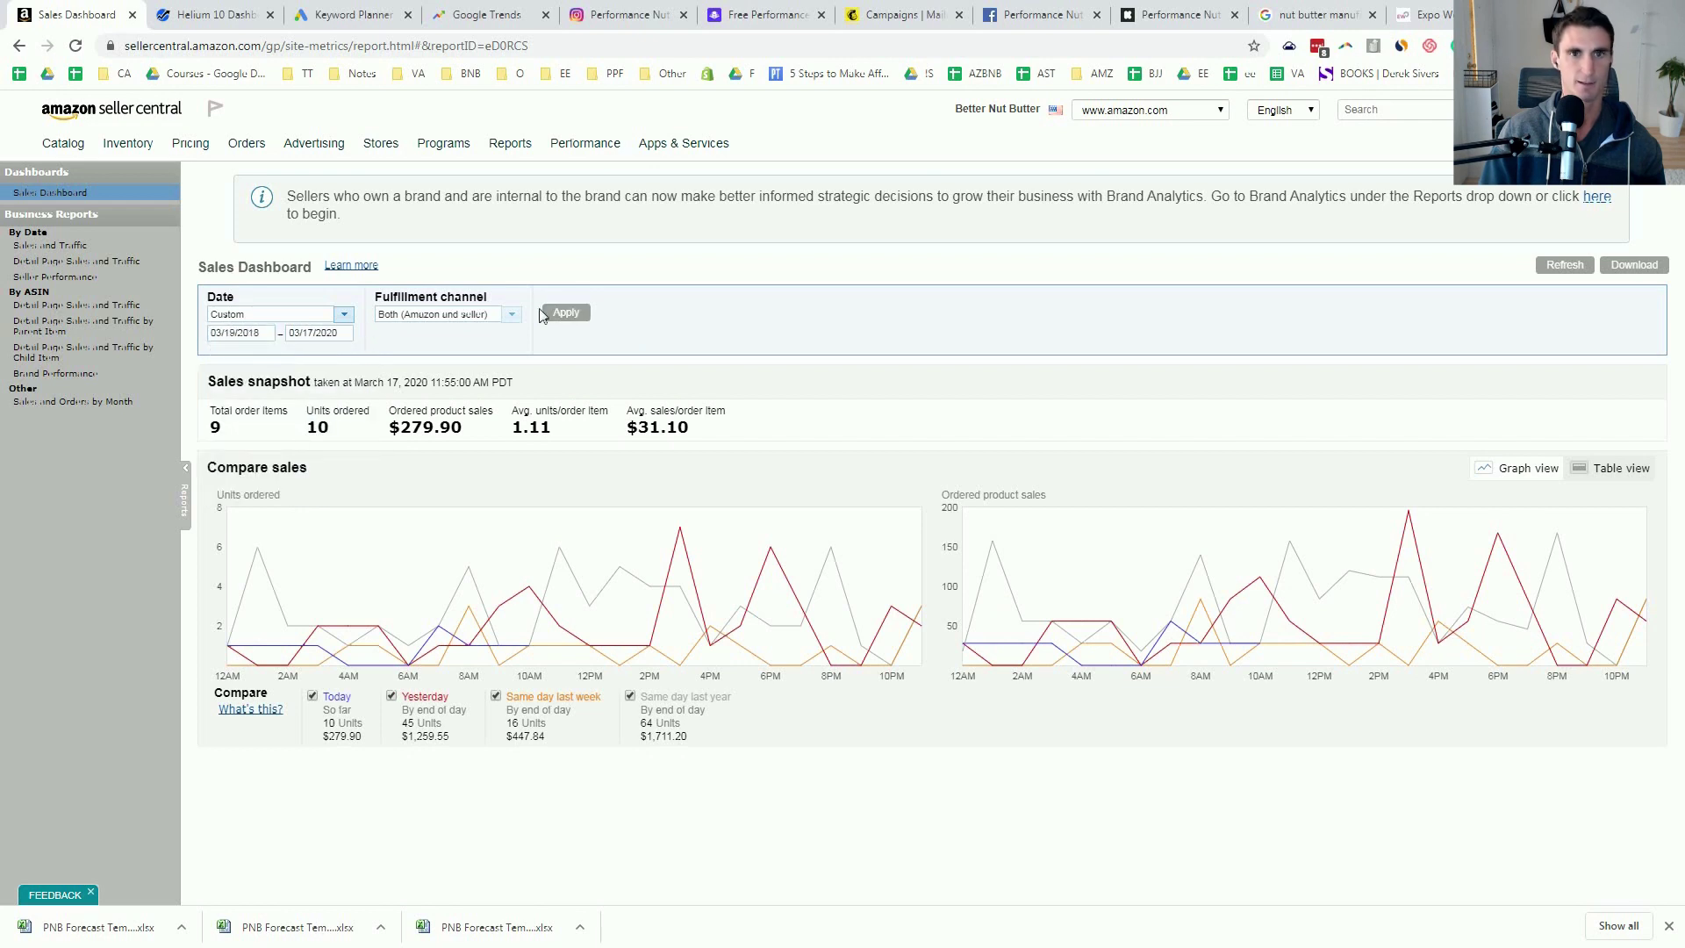
pyautogui.click(577, 312)
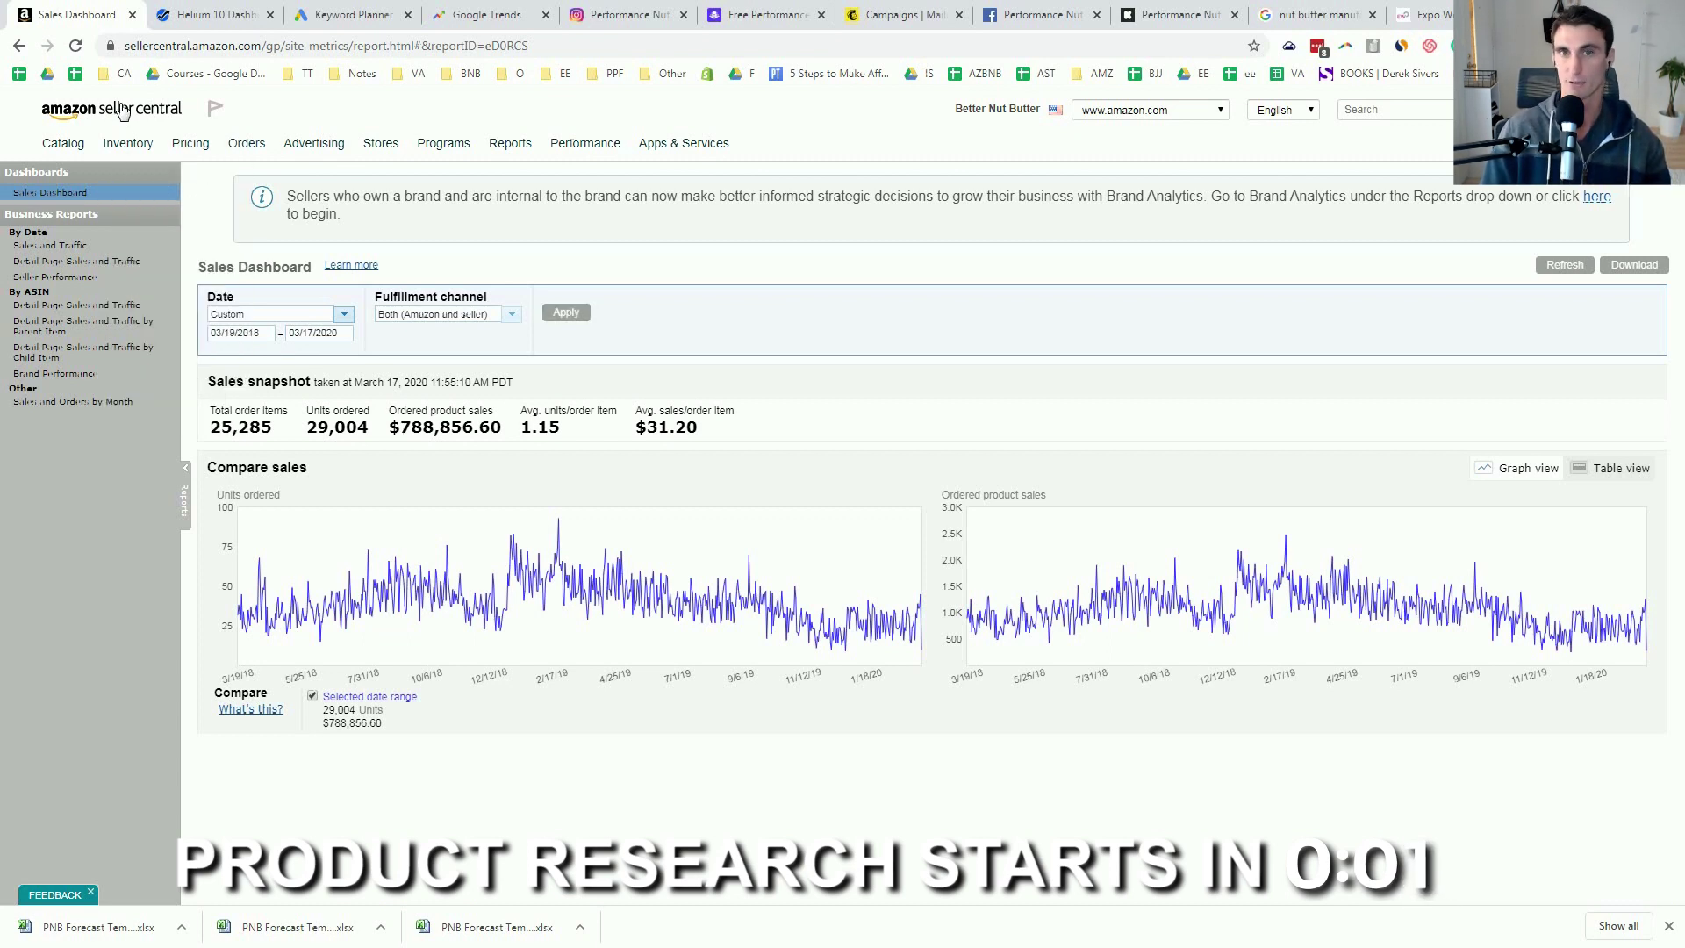
pyautogui.press('F5')
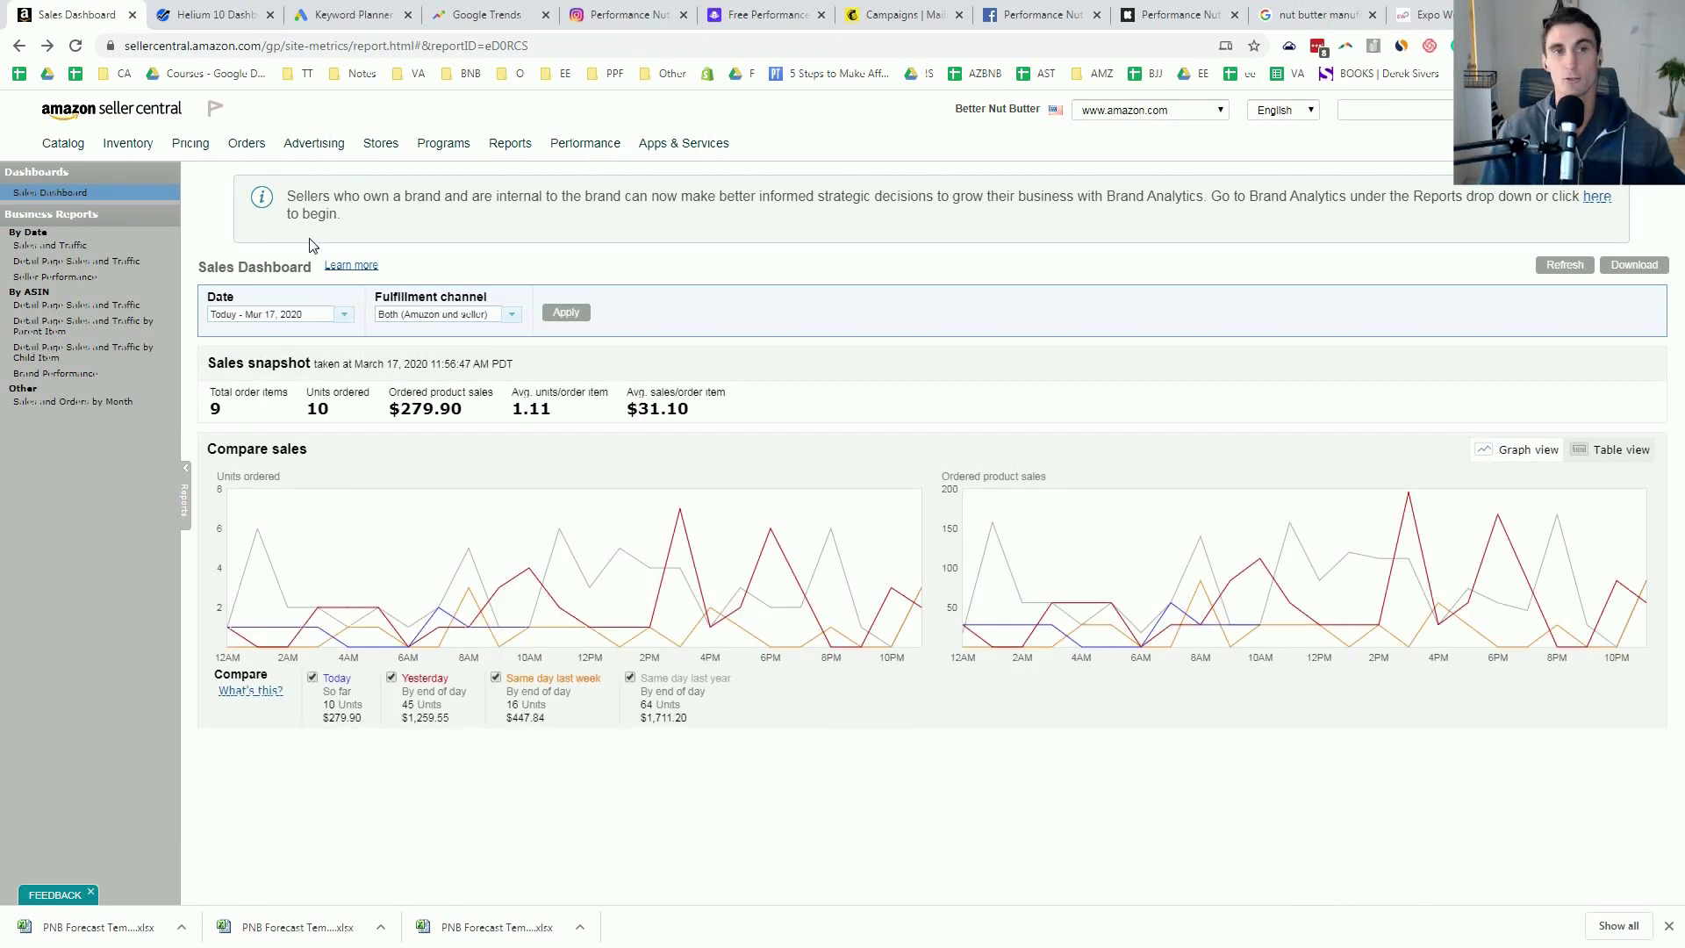
# Step: Go to amazon.com by typing 'ama' in the address bar and accepting the suggestion
pyautogui.click(224, 45)
pyautogui.write('ama')
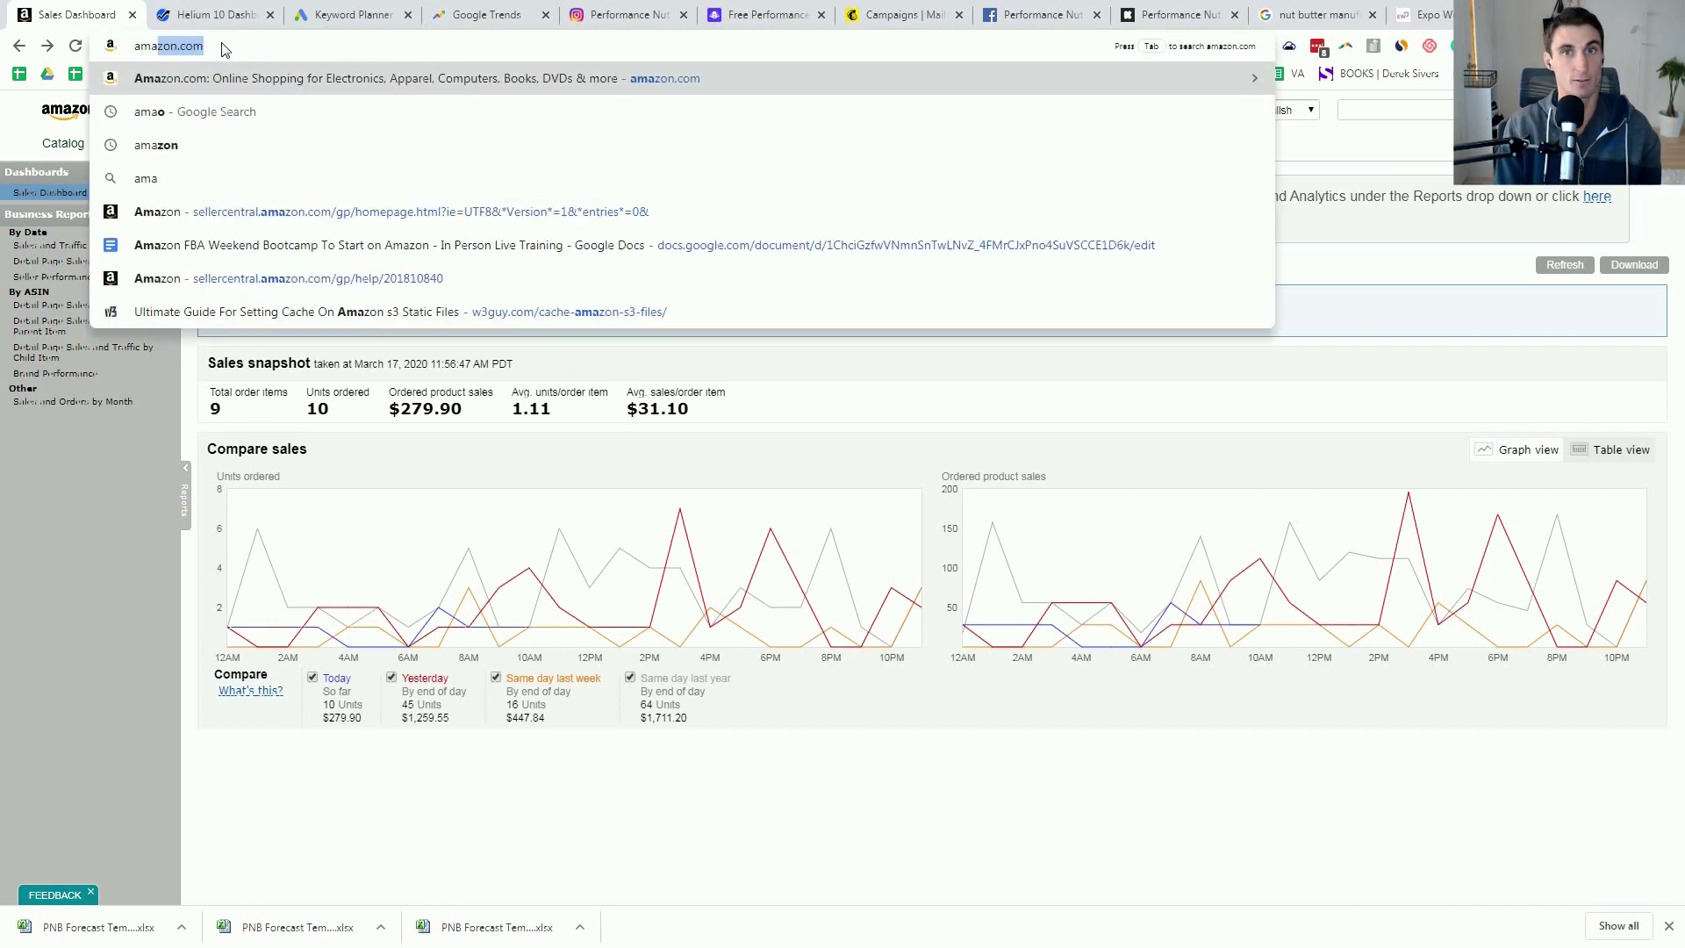
pyautogui.press('Return')
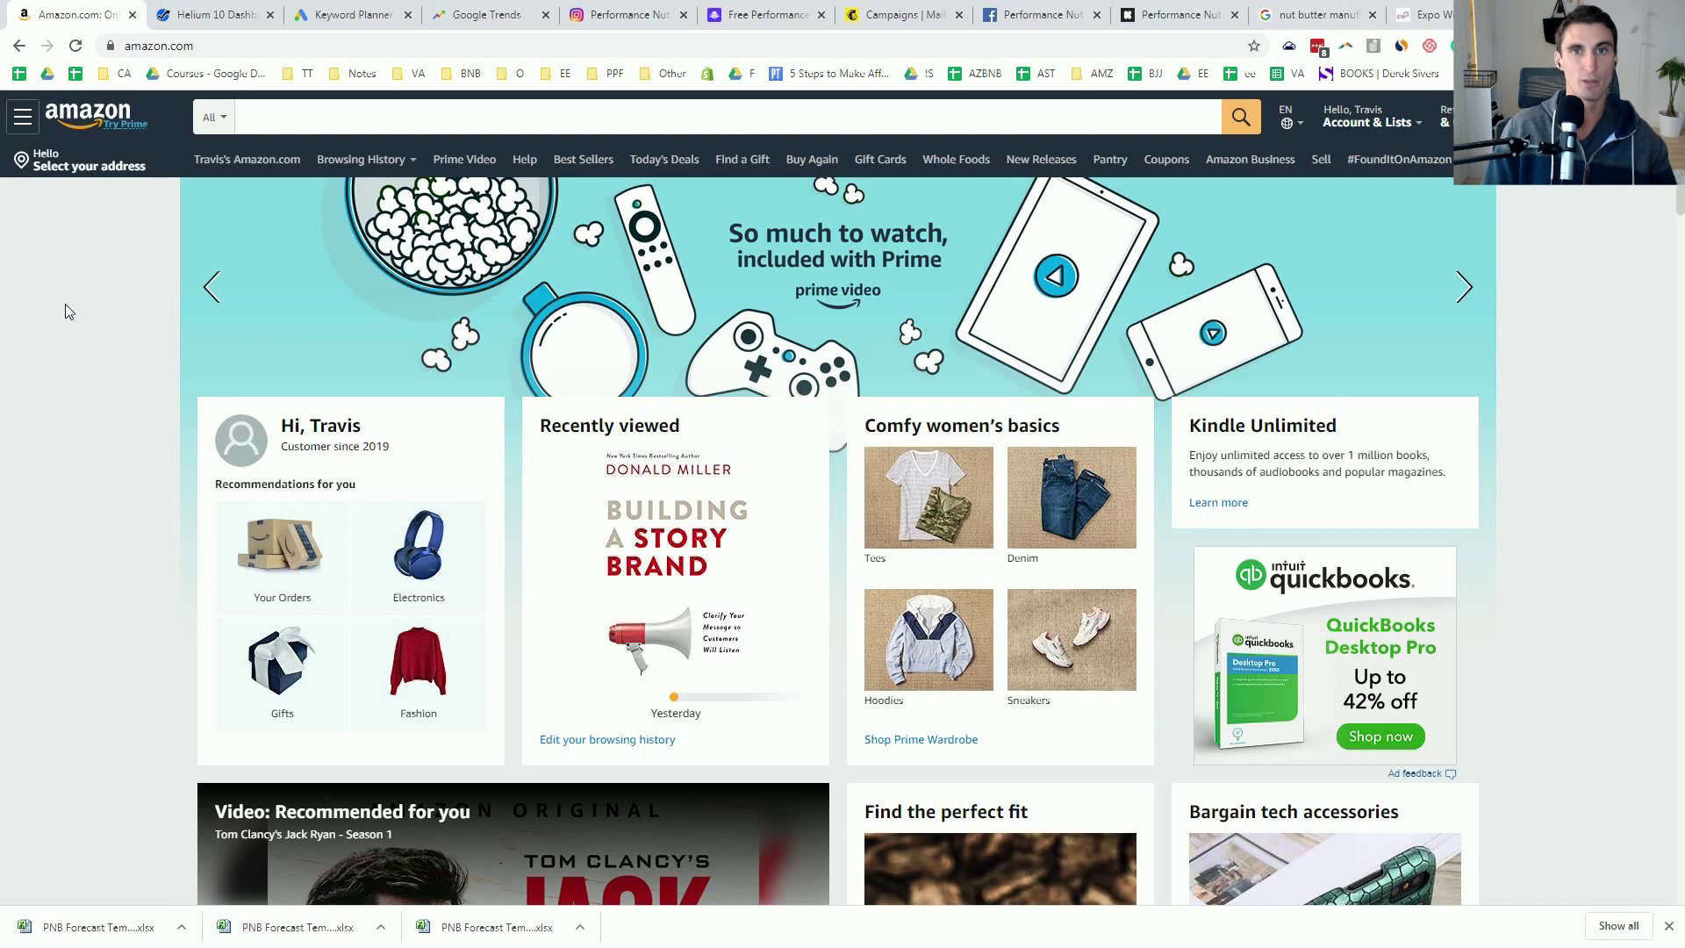
# Step: Search Amazon for 'keto nut butter'
pyautogui.click(289, 120)
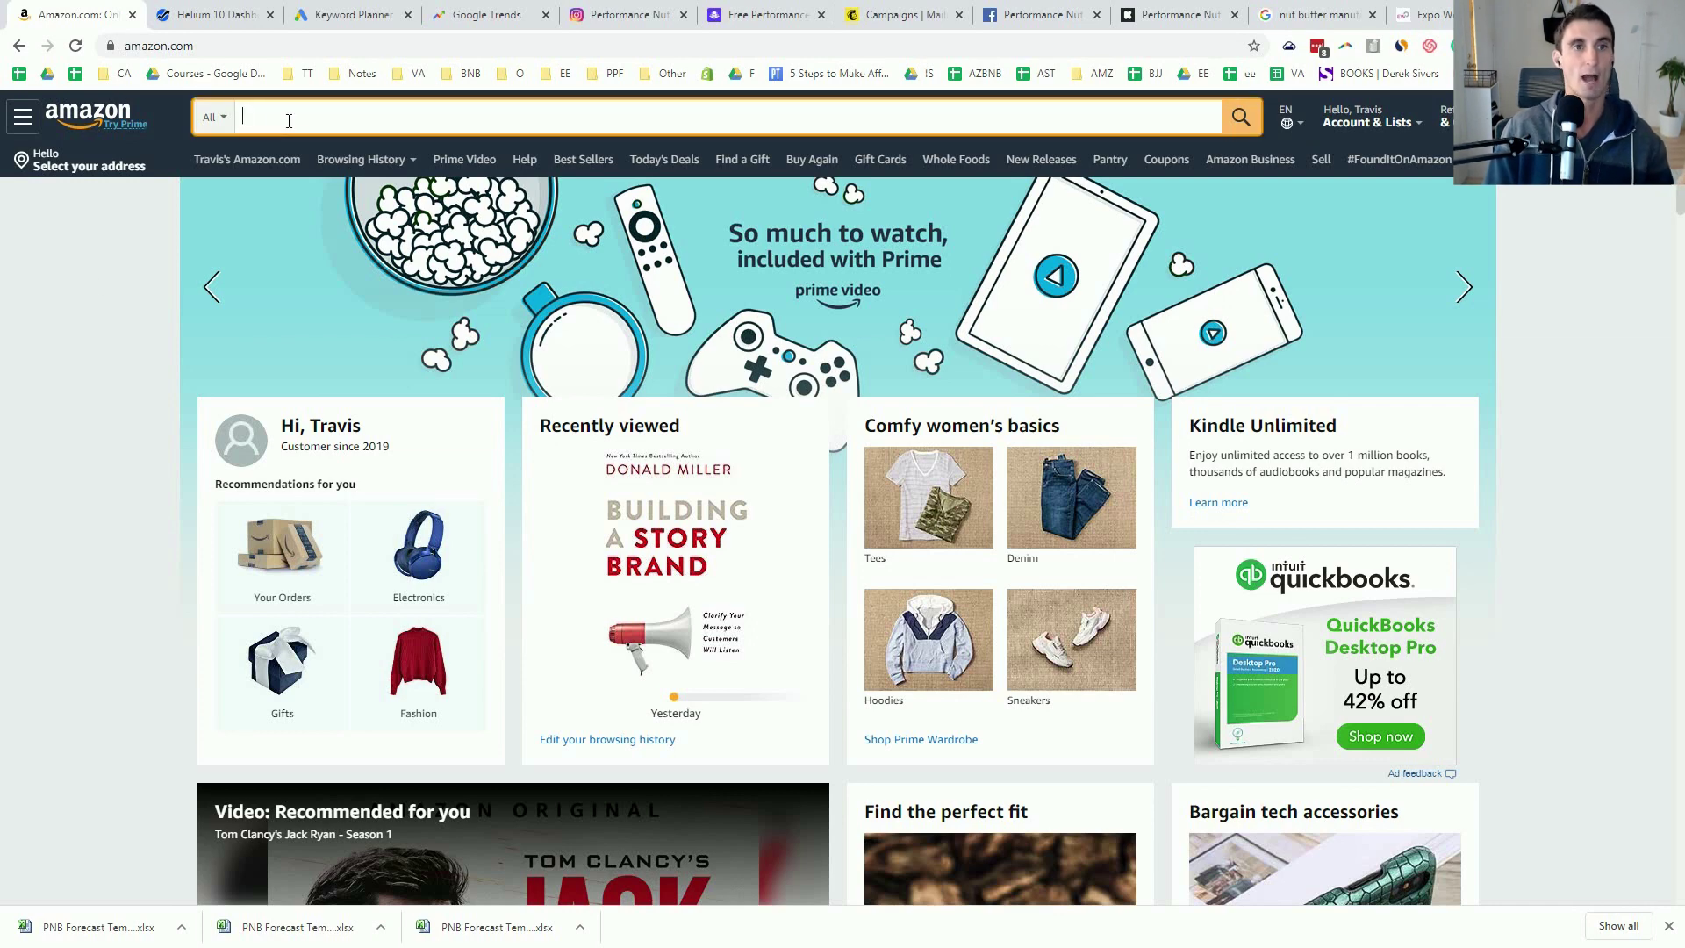
pyautogui.write('keto')
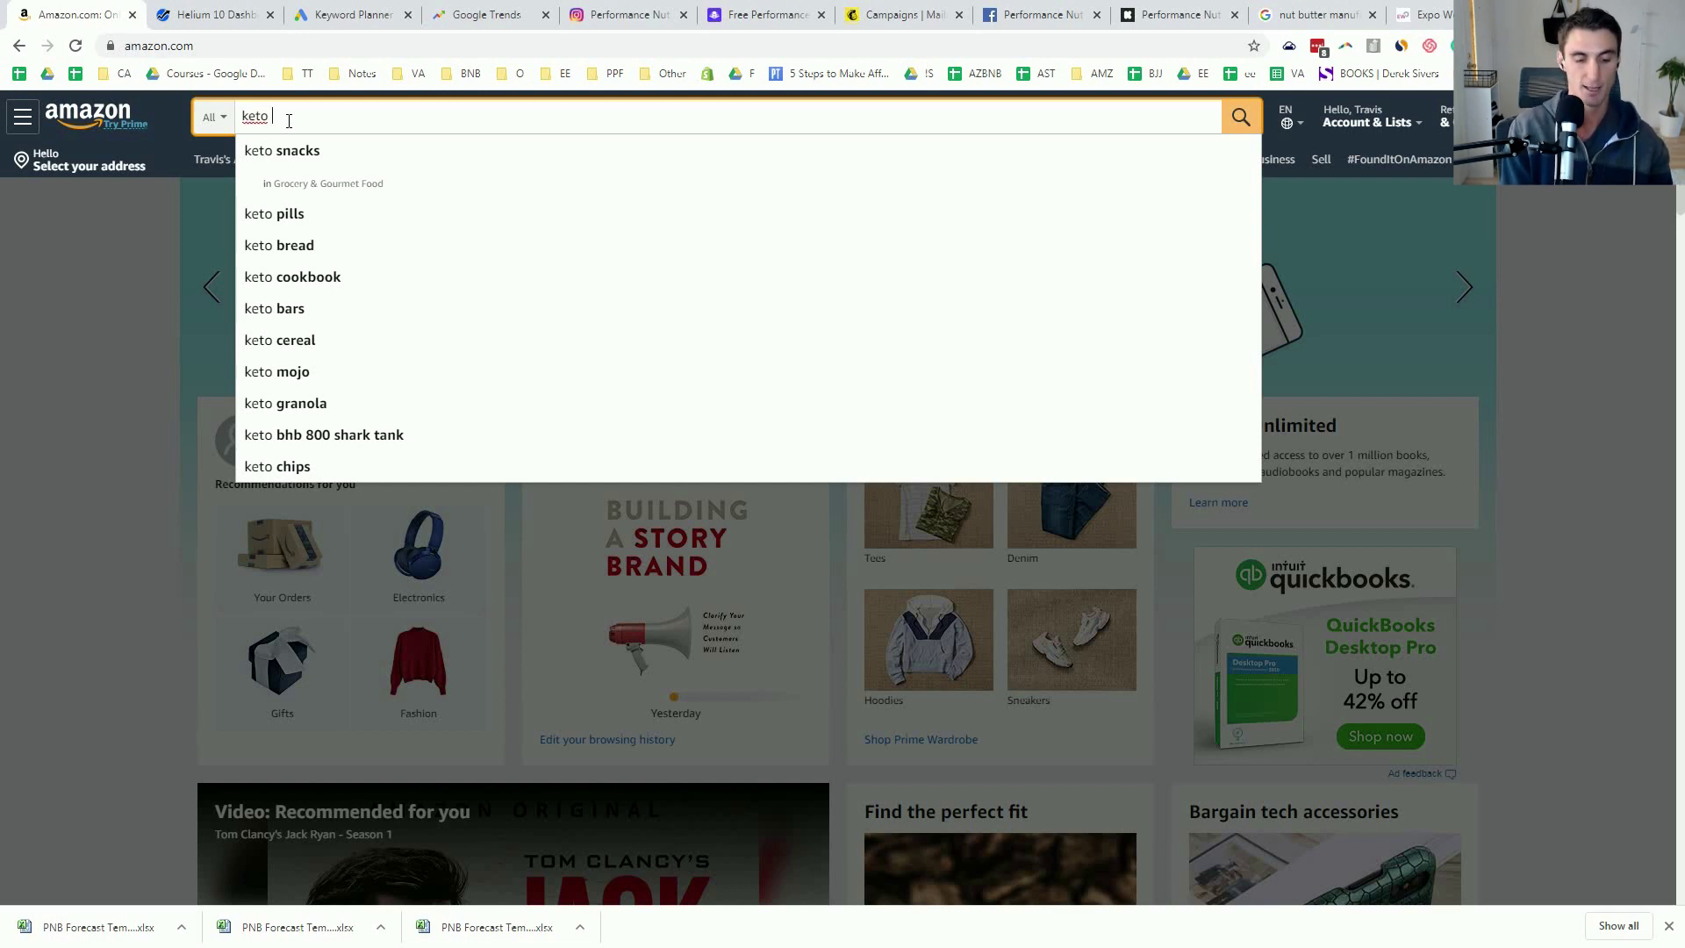
pyautogui.write('nut butter')
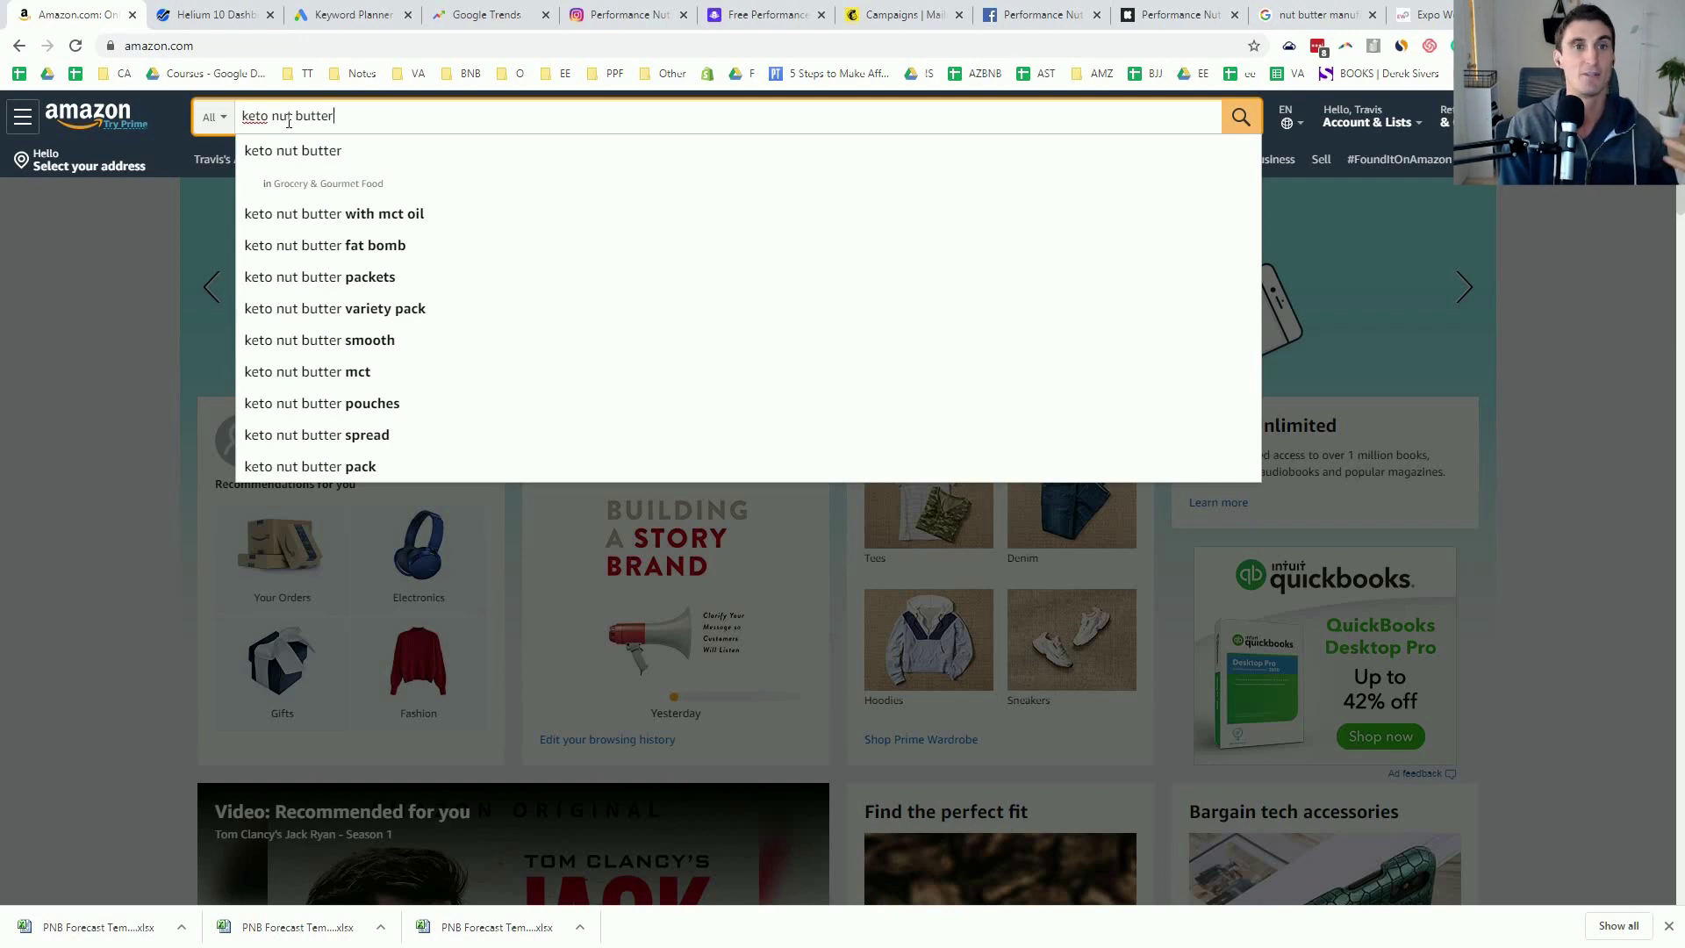
pyautogui.press('Return')
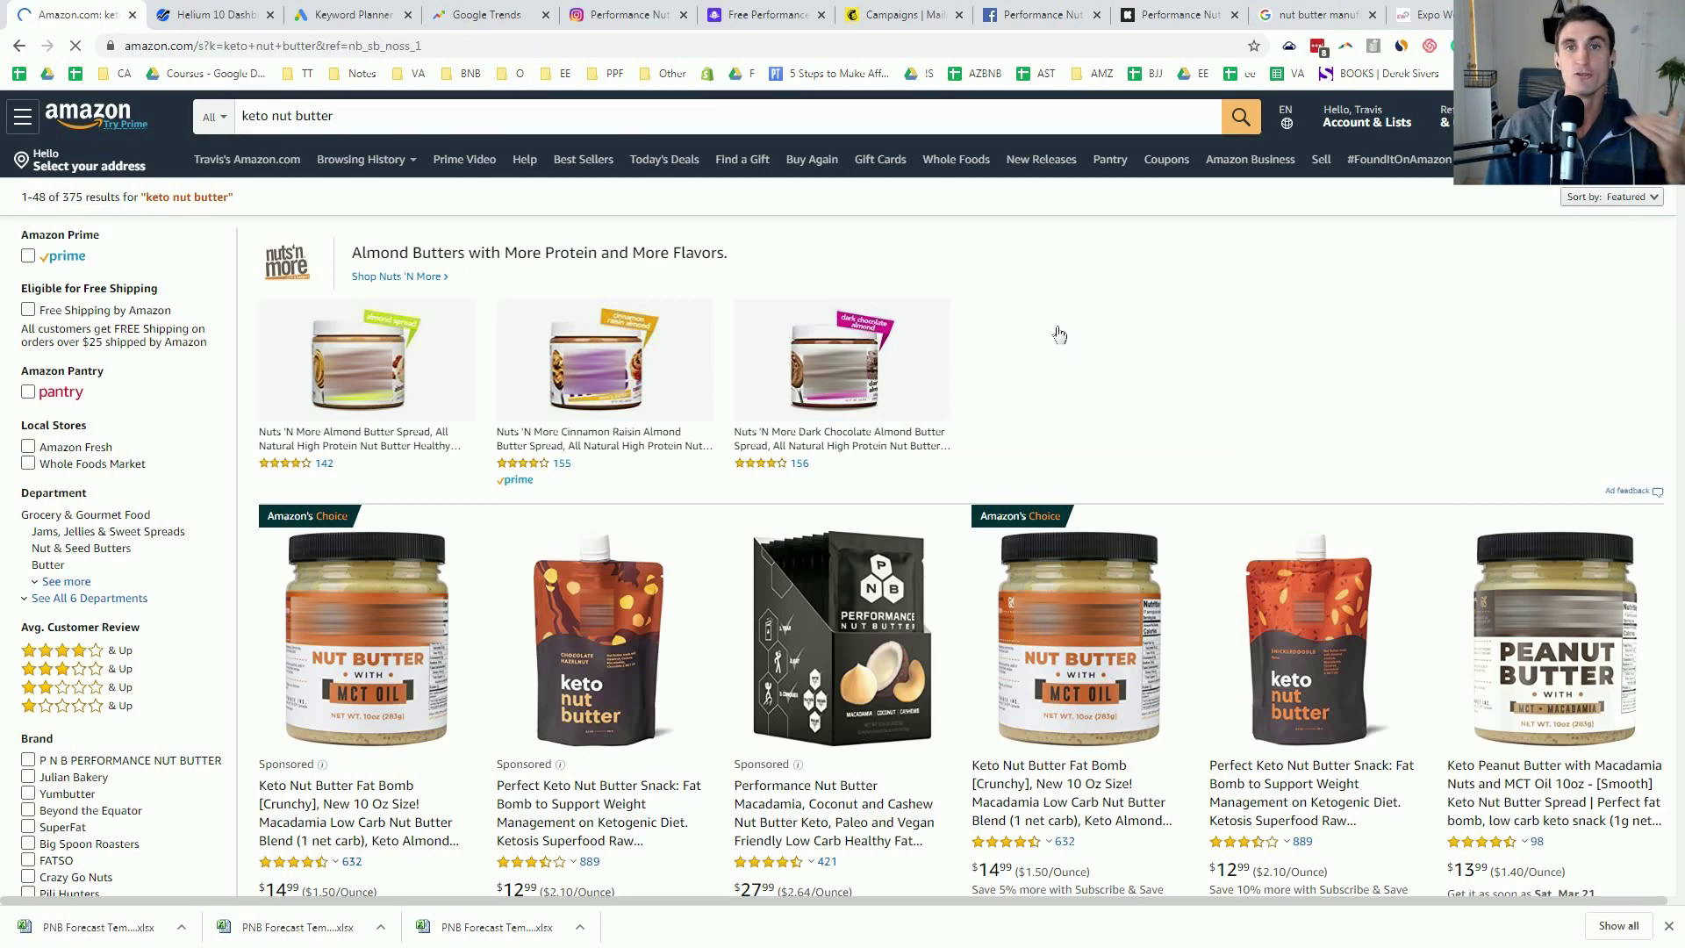
pyautogui.scroll(-2, 1053, 325)
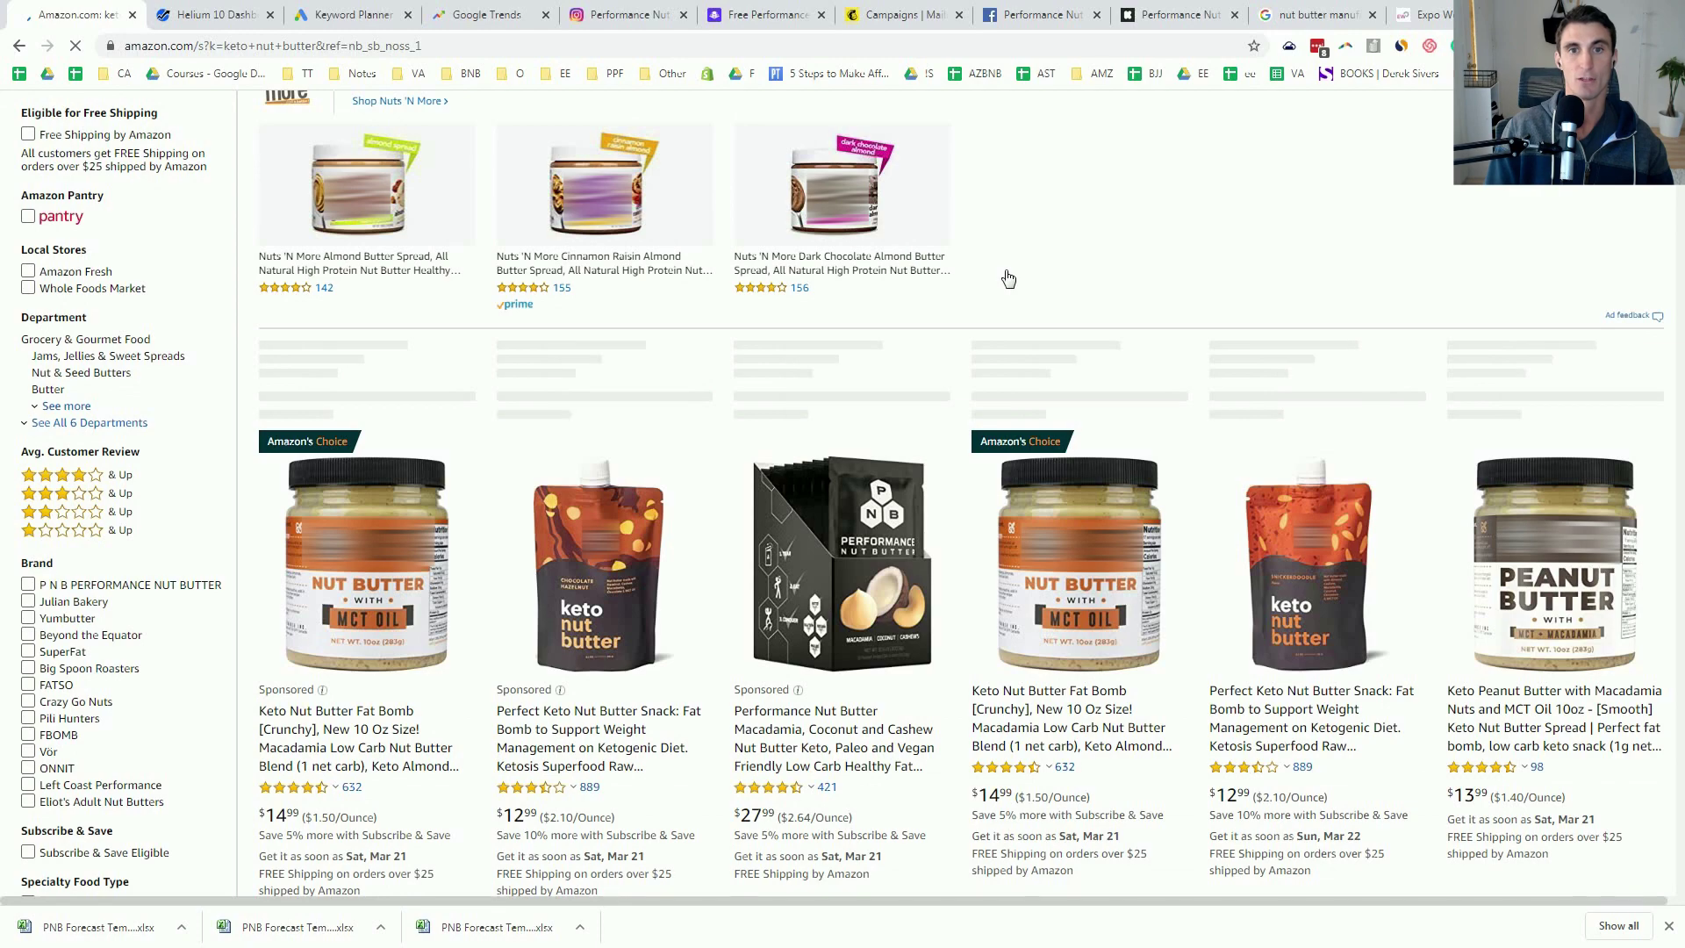
pyautogui.scroll(-1, 989, 280)
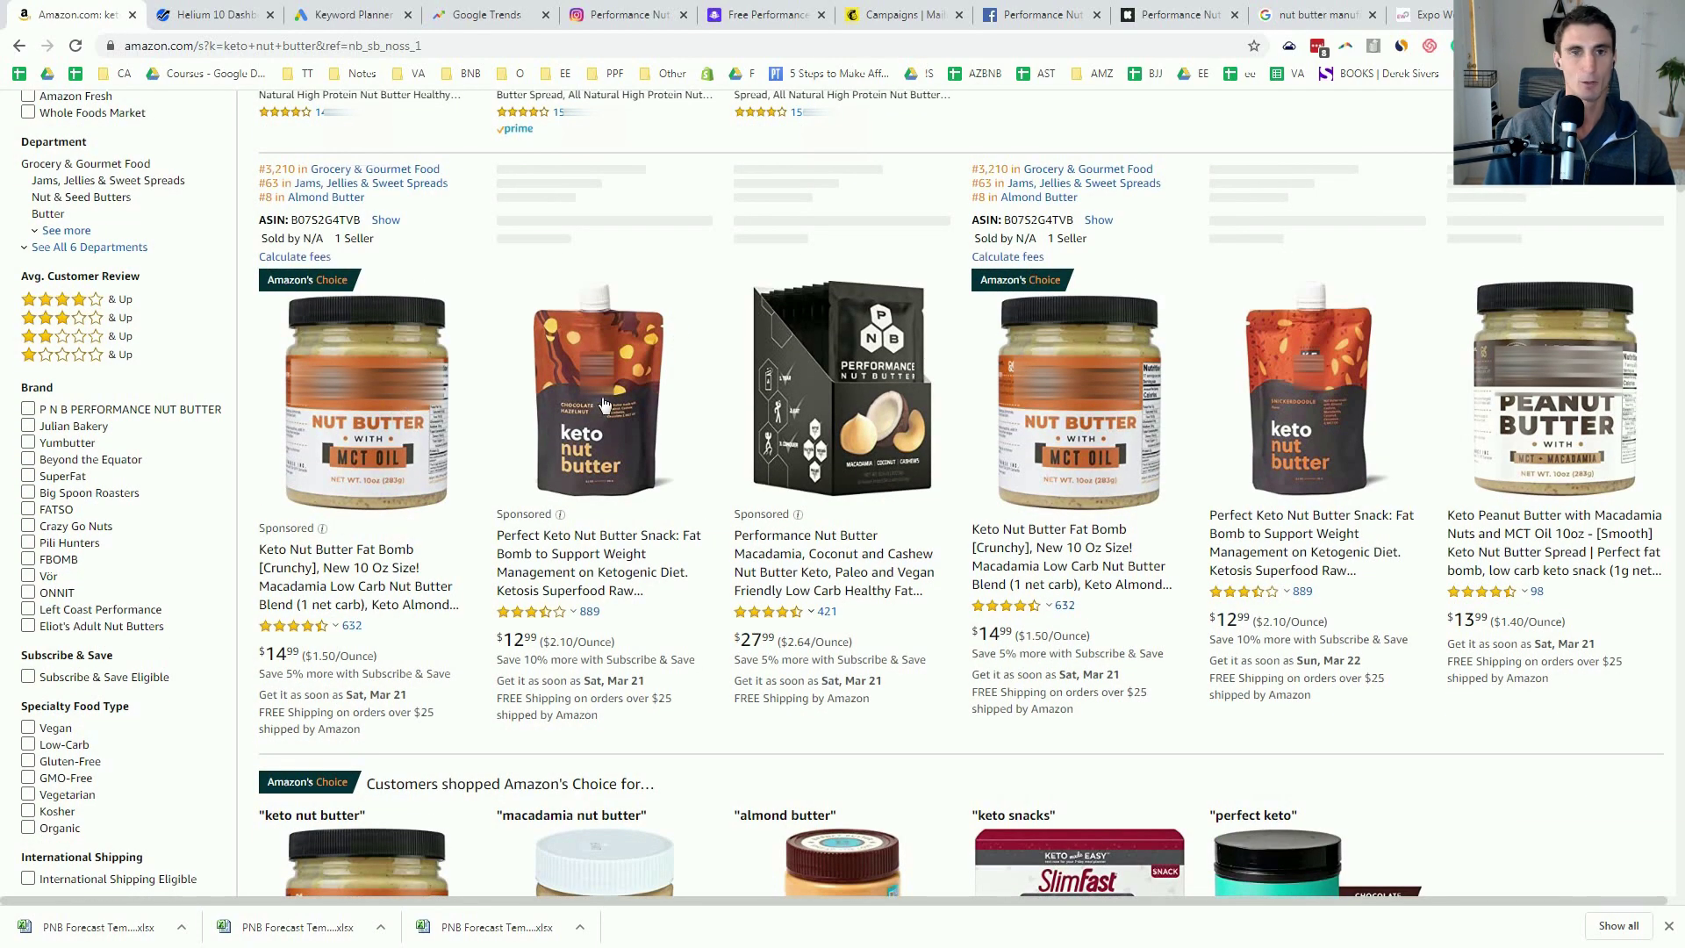
pyautogui.scroll(-2, 1447, 555)
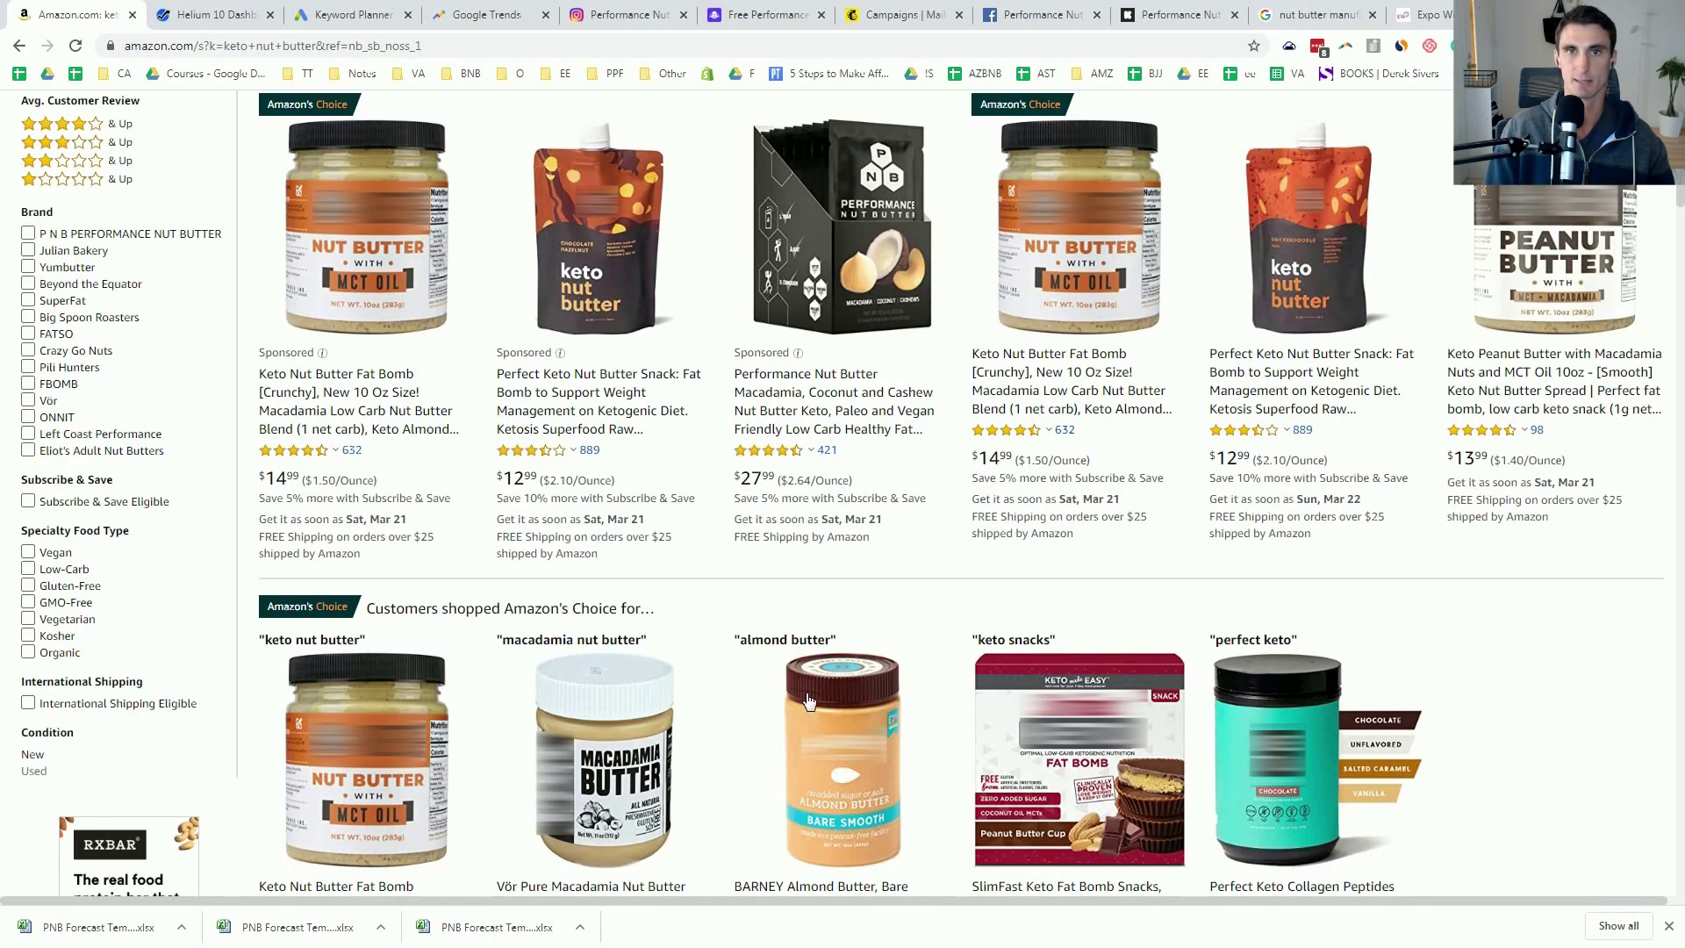
pyautogui.scroll(3, 808, 700)
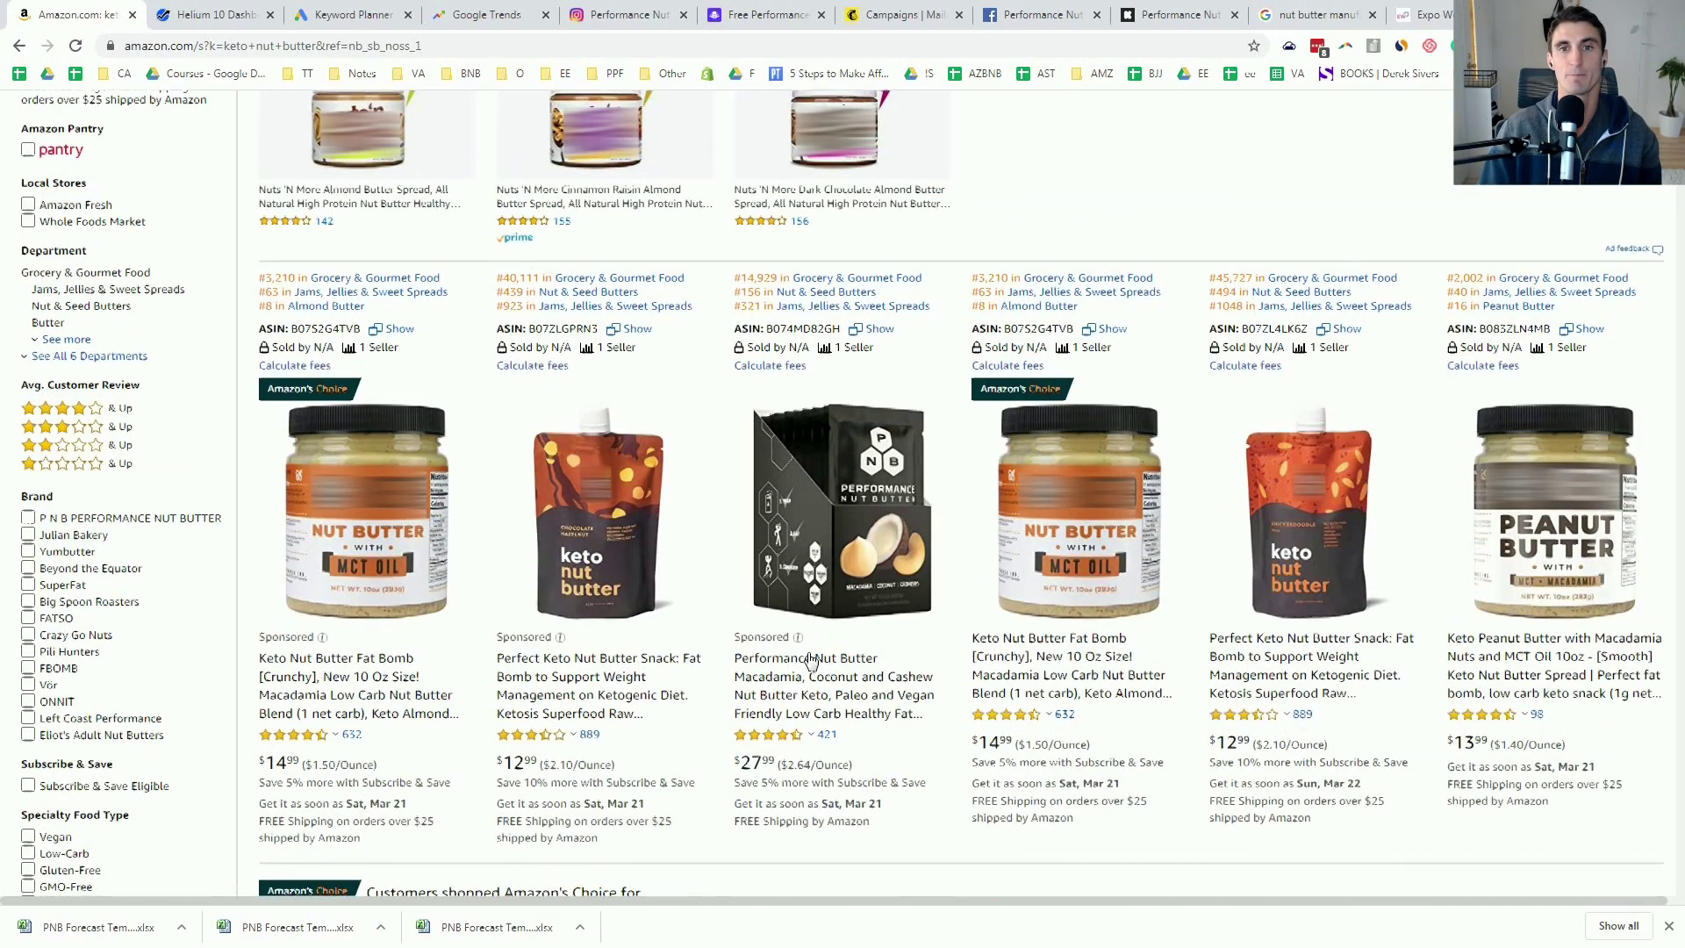
pyautogui.scroll(1, 811, 660)
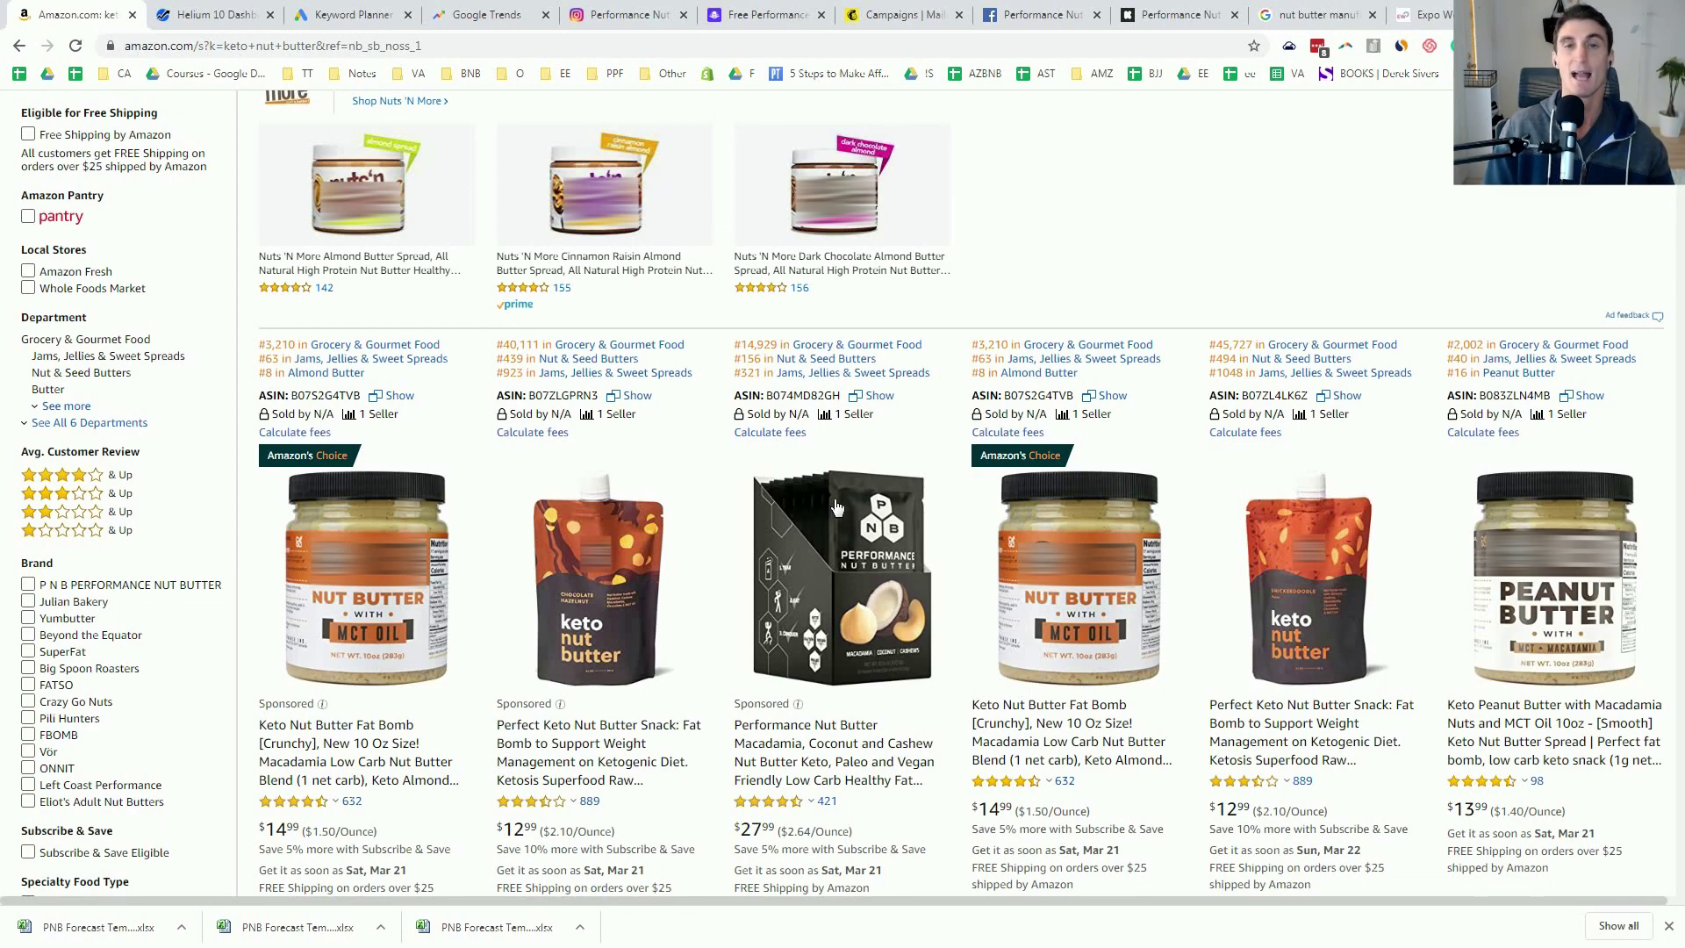
pyautogui.scroll(2, 825, 544)
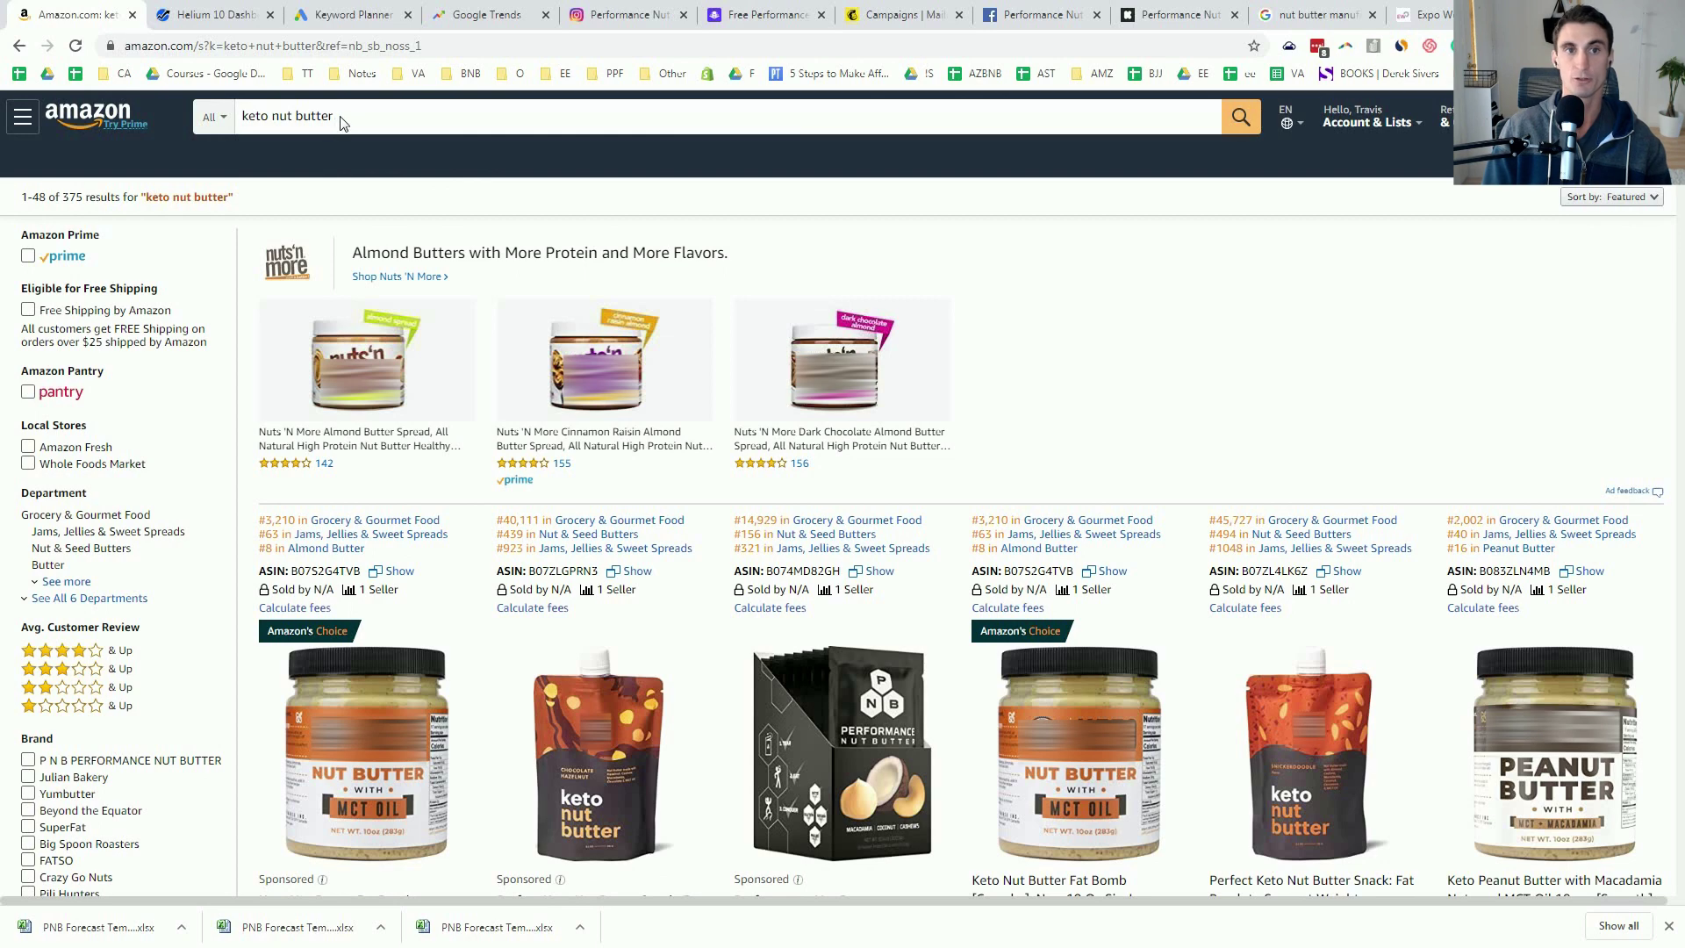
pyautogui.click(219, 15)
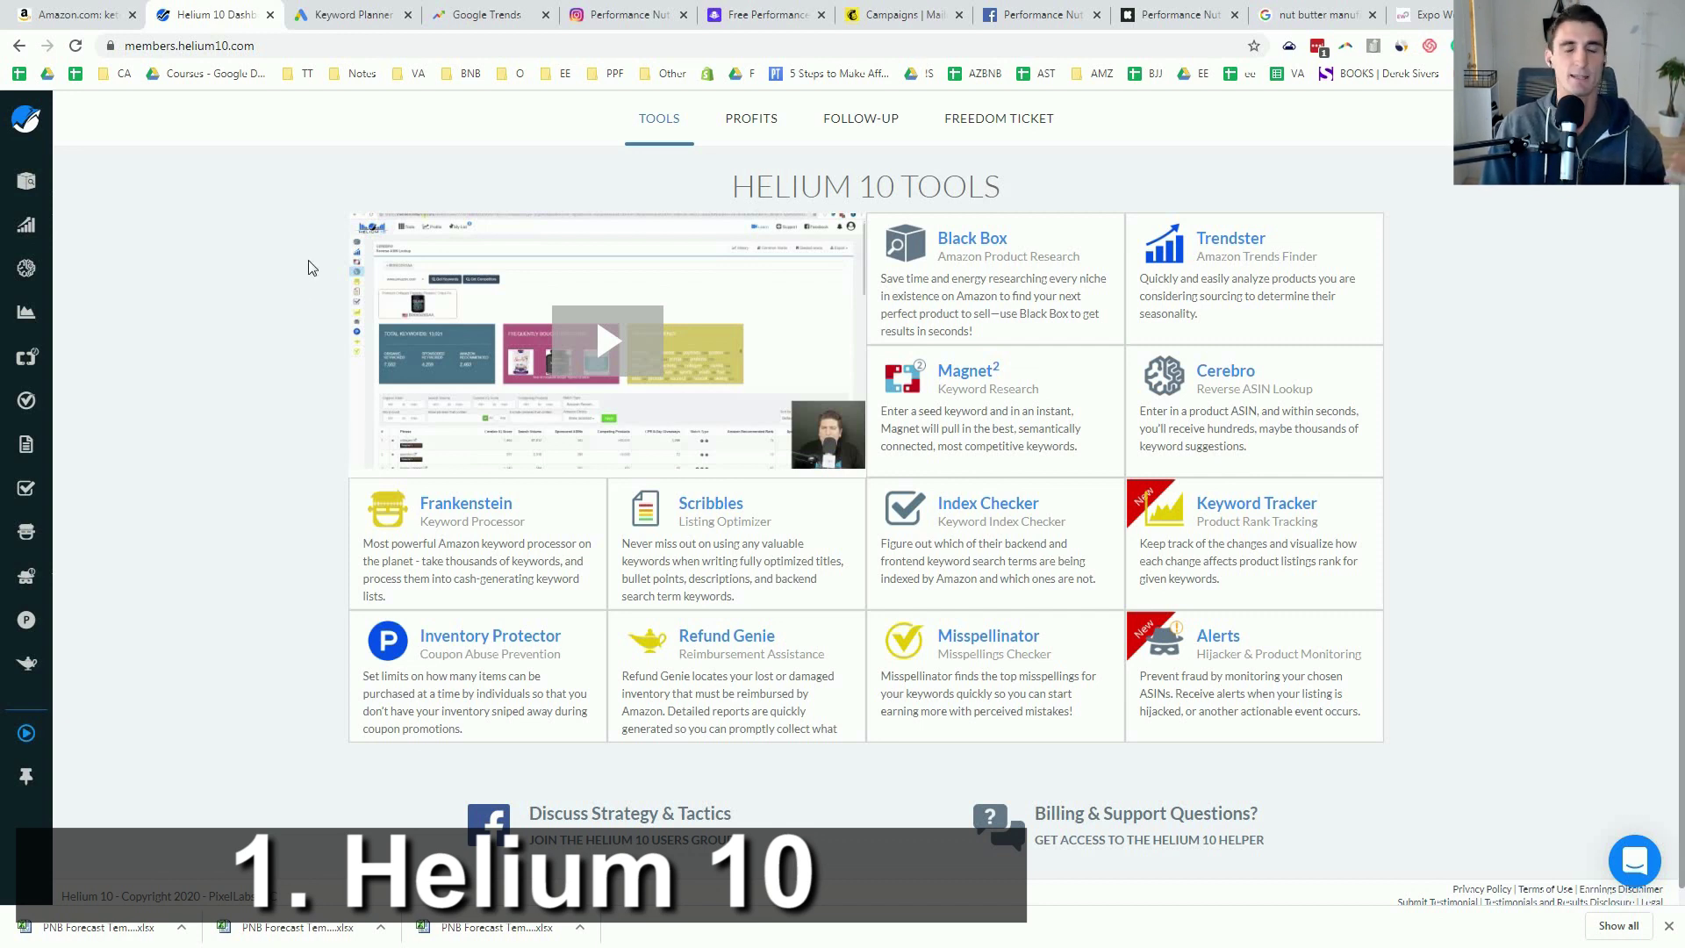
# Step: In Magnet², replace the seed keyword with 'Keto nut butter' and request keywords
pyautogui.moveTo(26, 320)
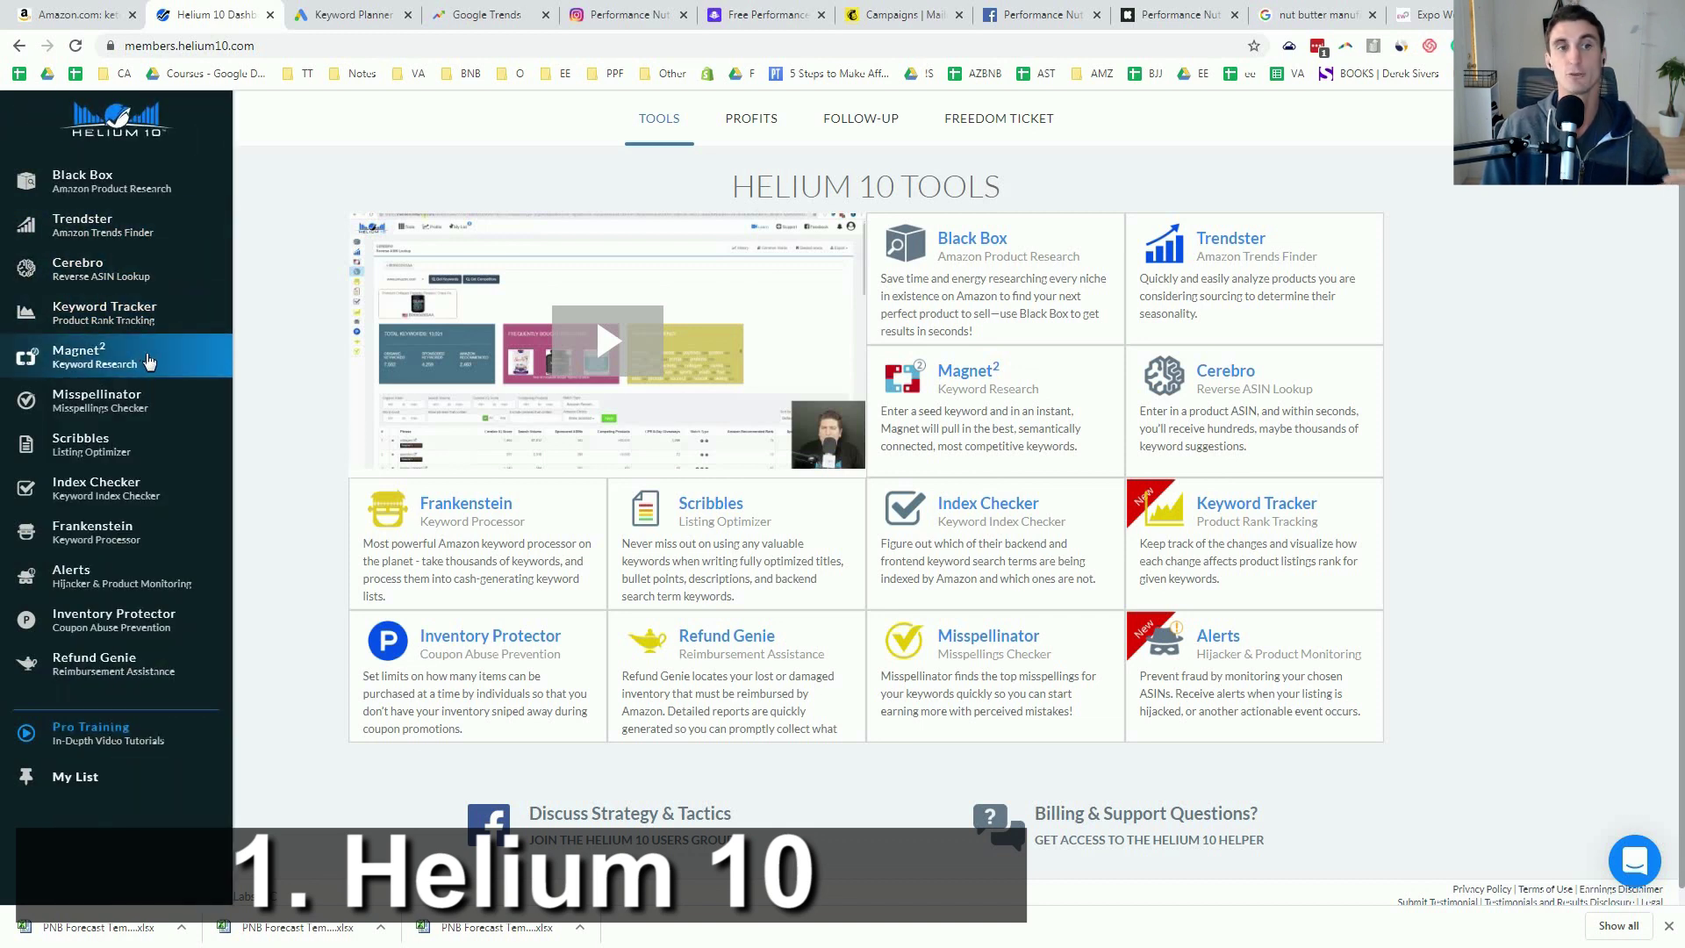
pyautogui.click(149, 362)
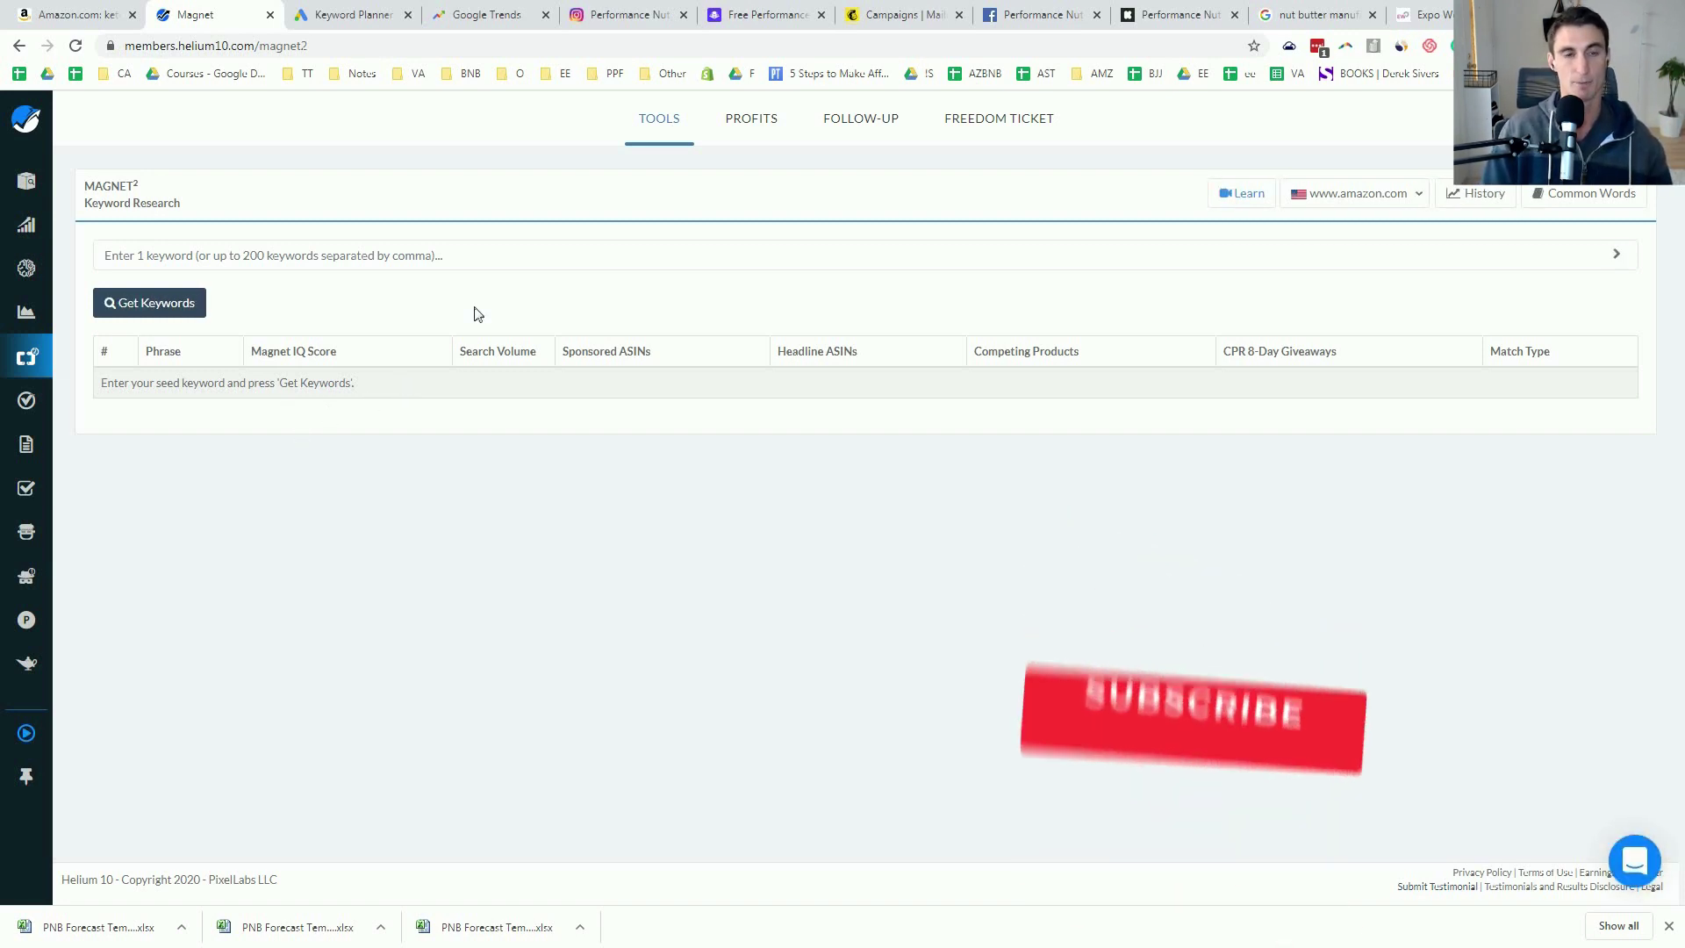
pyautogui.click(263, 254)
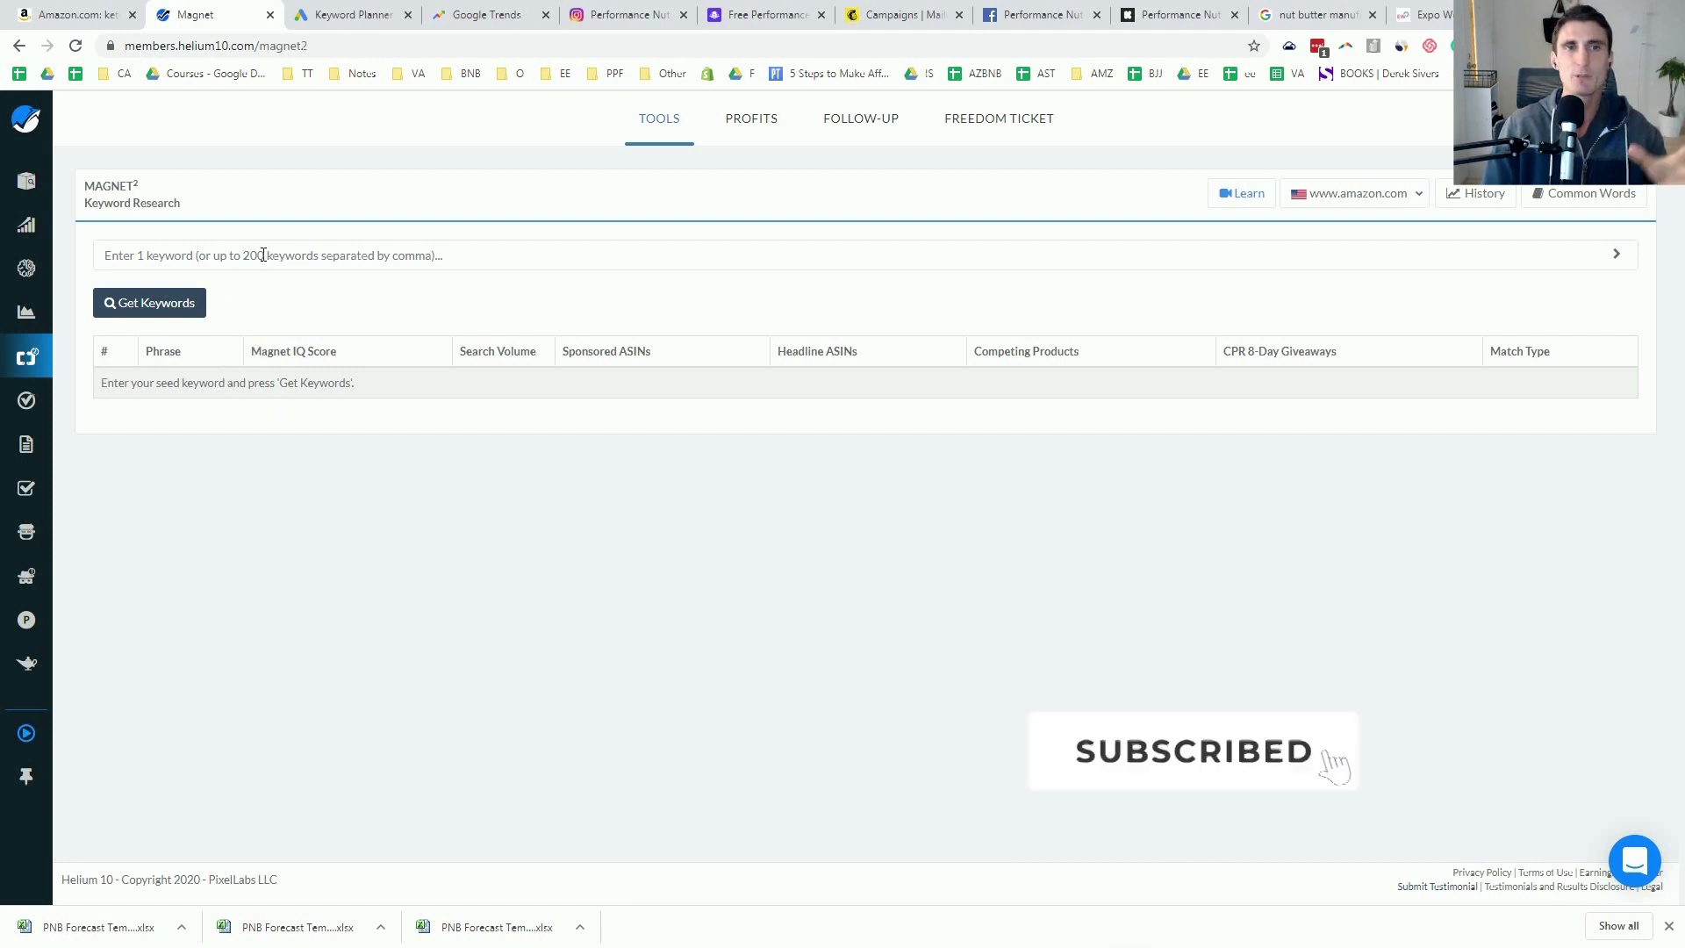
pyautogui.write('Google adwords')
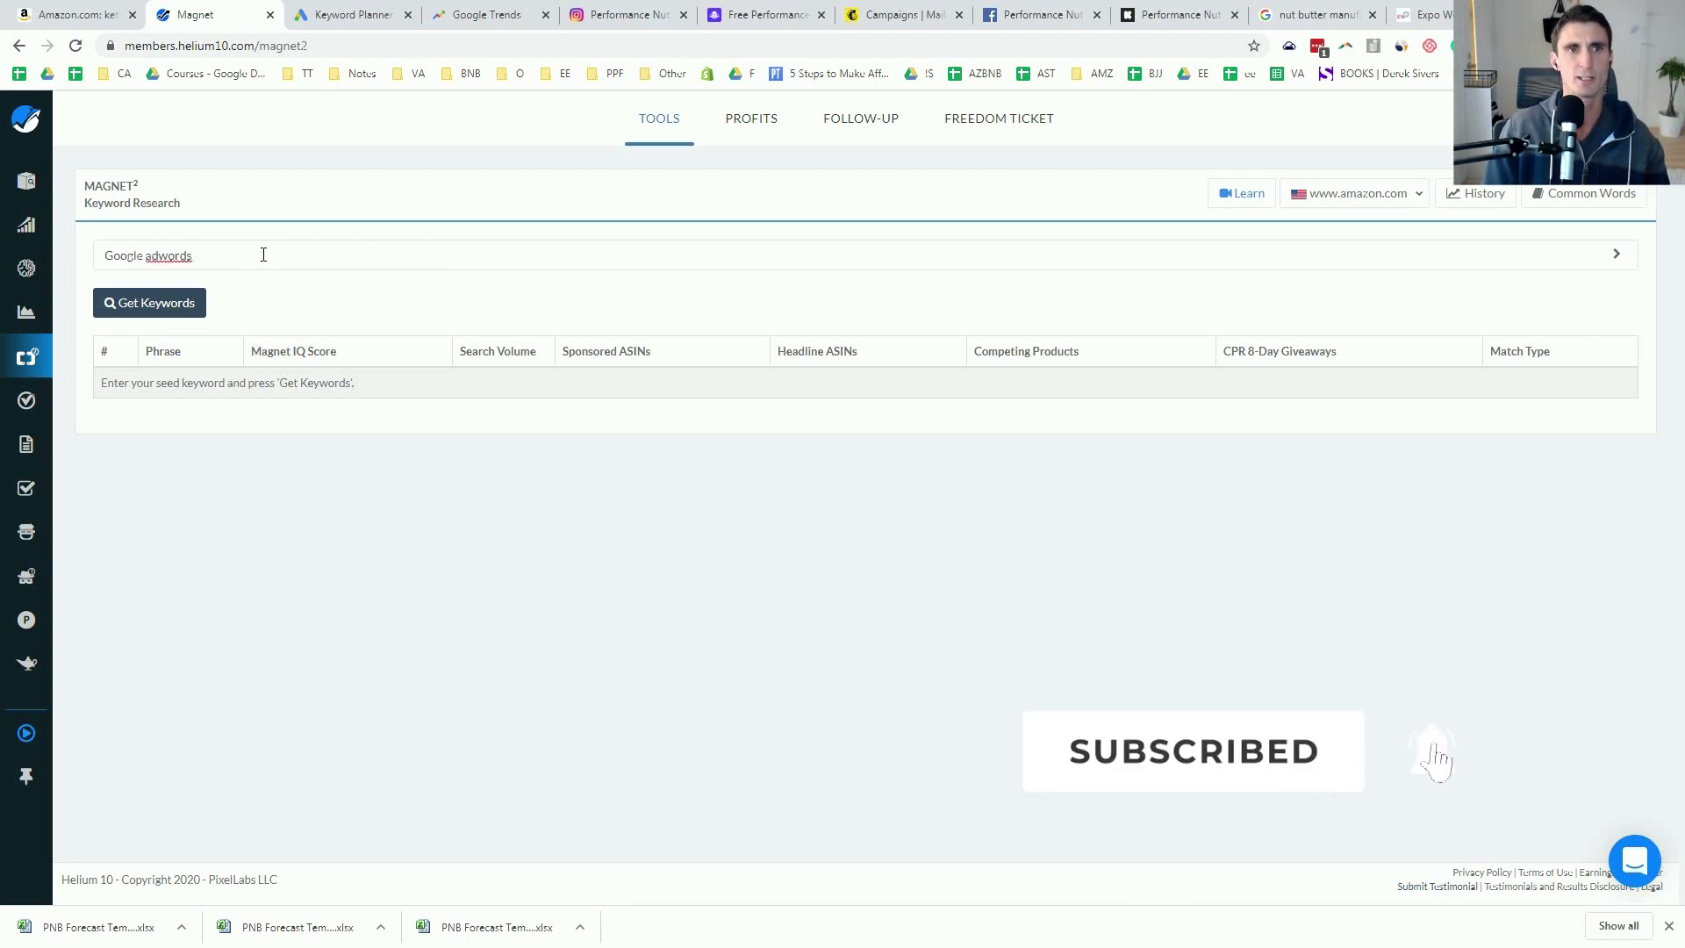
pyautogui.tripleClick(214, 256)
pyautogui.write('Keto nut butter')
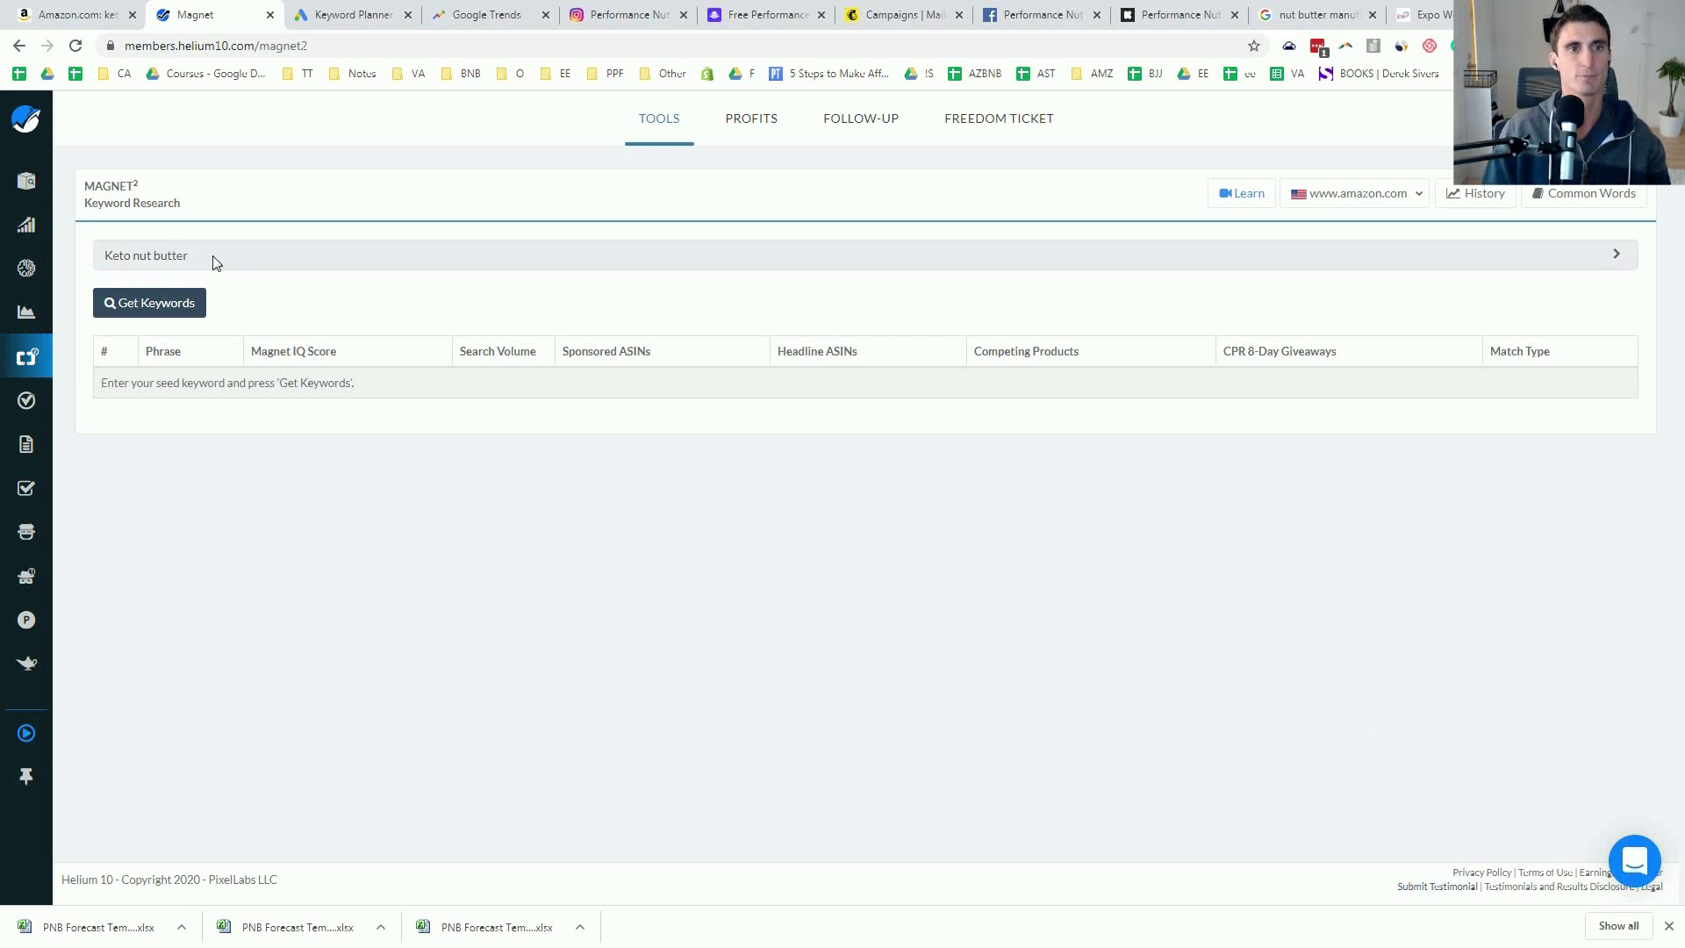
pyautogui.click(149, 302)
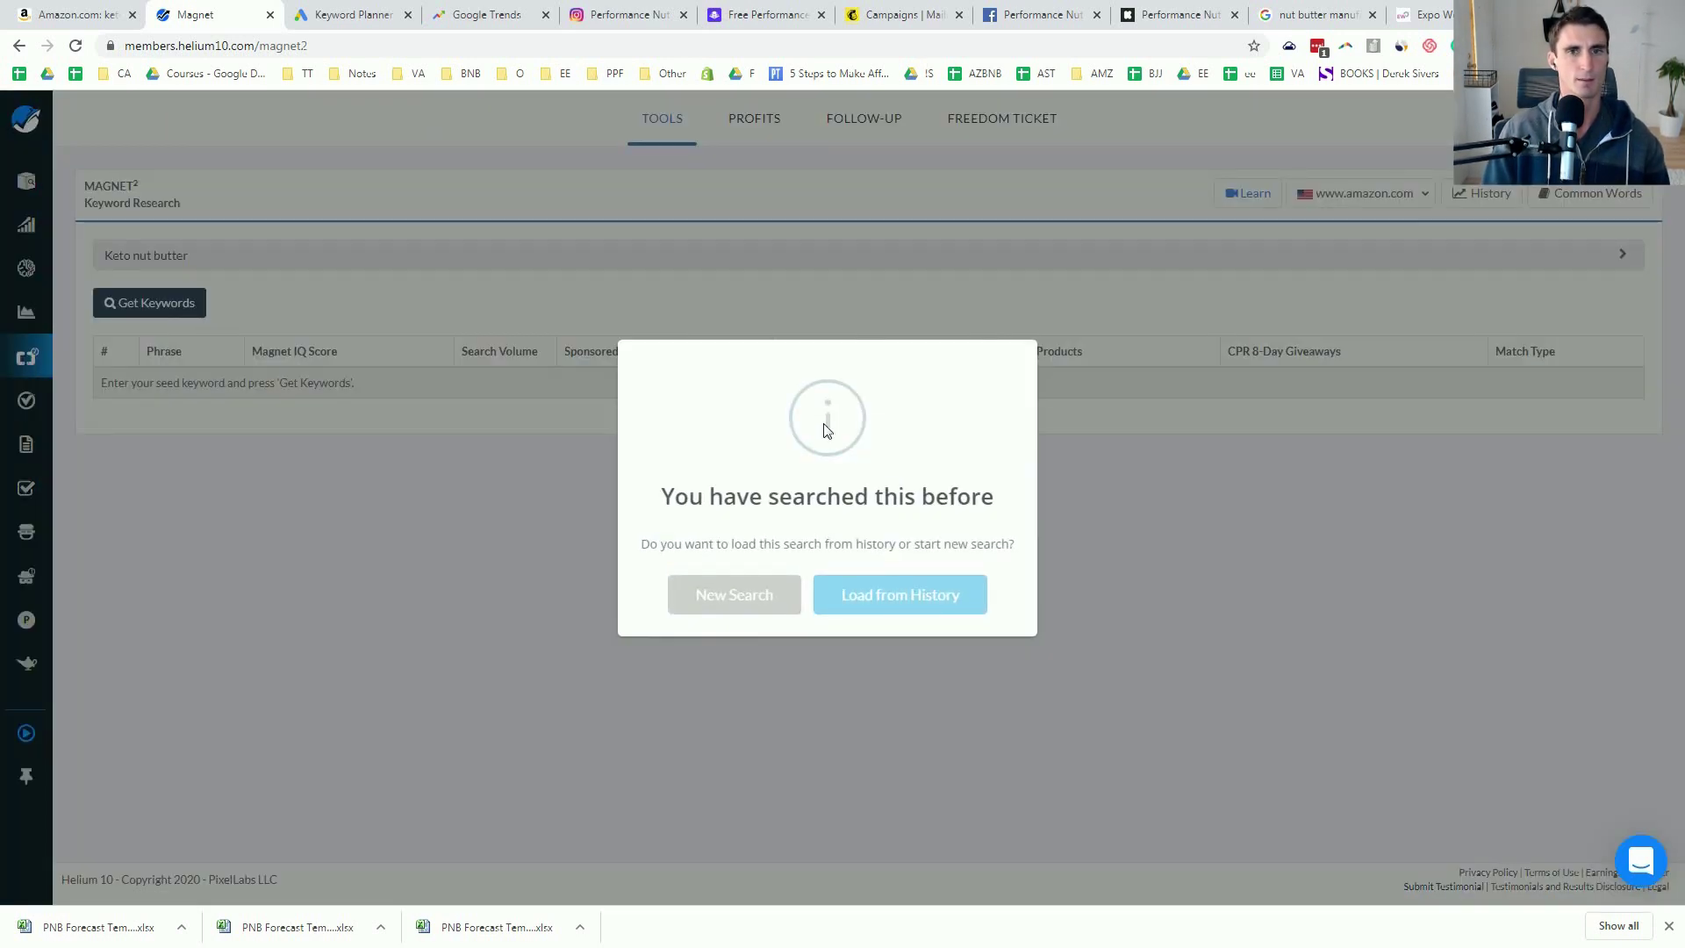
# Step: Load the earlier Magnet results from history and highlight the 1,374 search volume
pyautogui.click(902, 594)
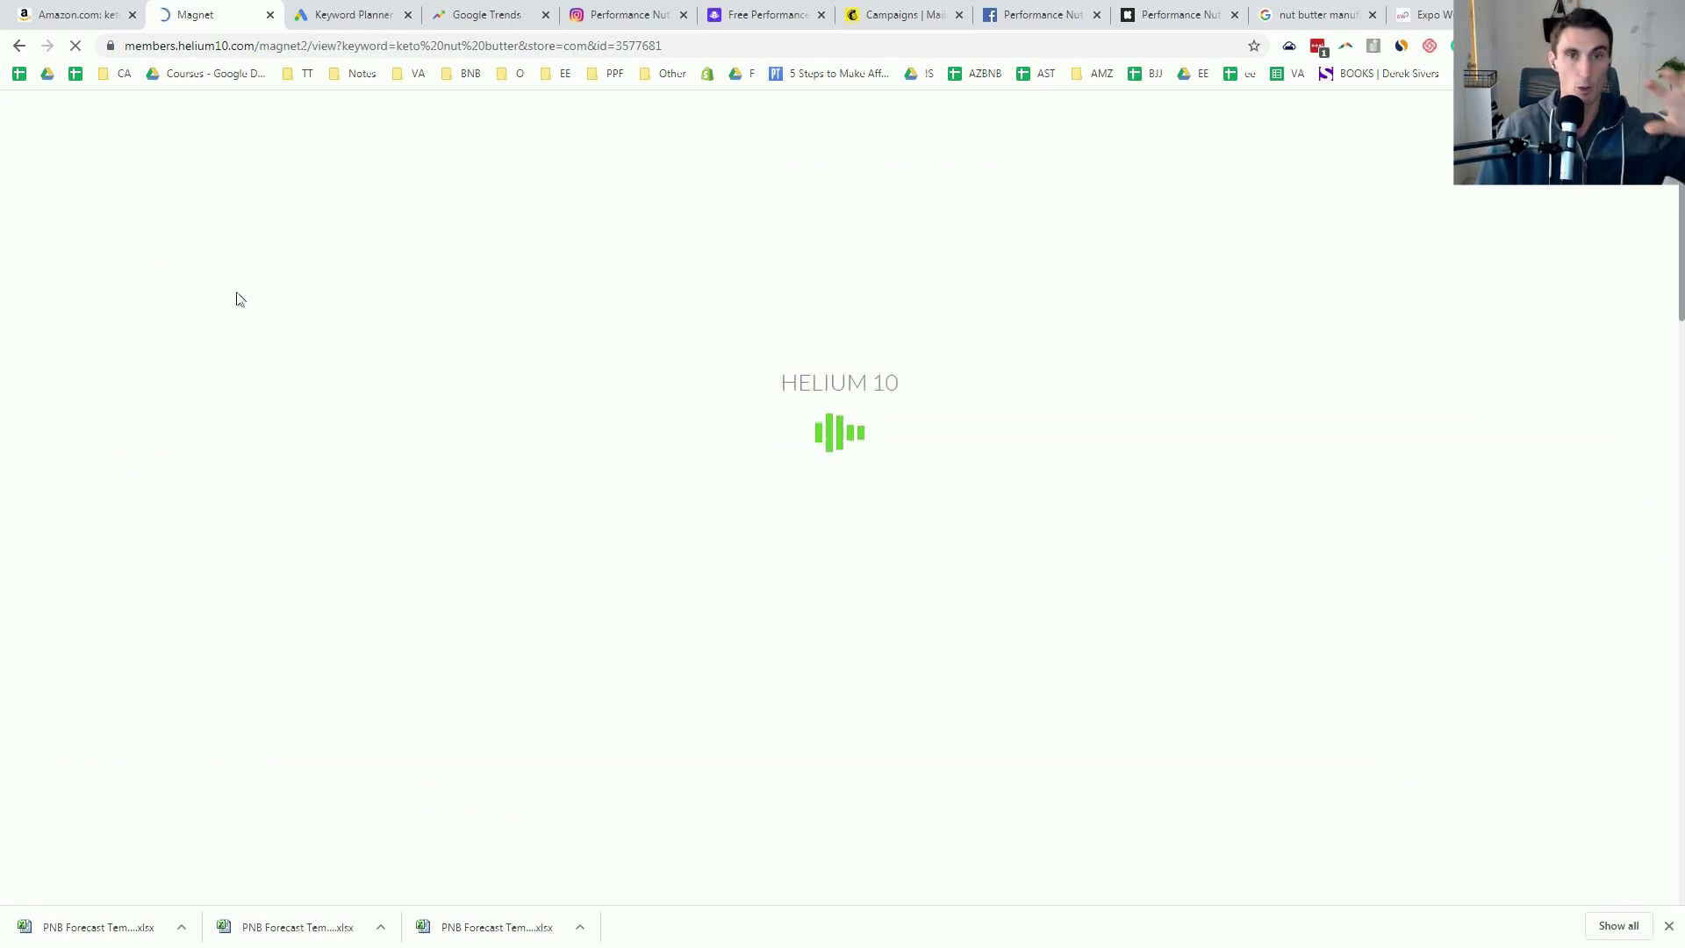
pyautogui.click(65, 15)
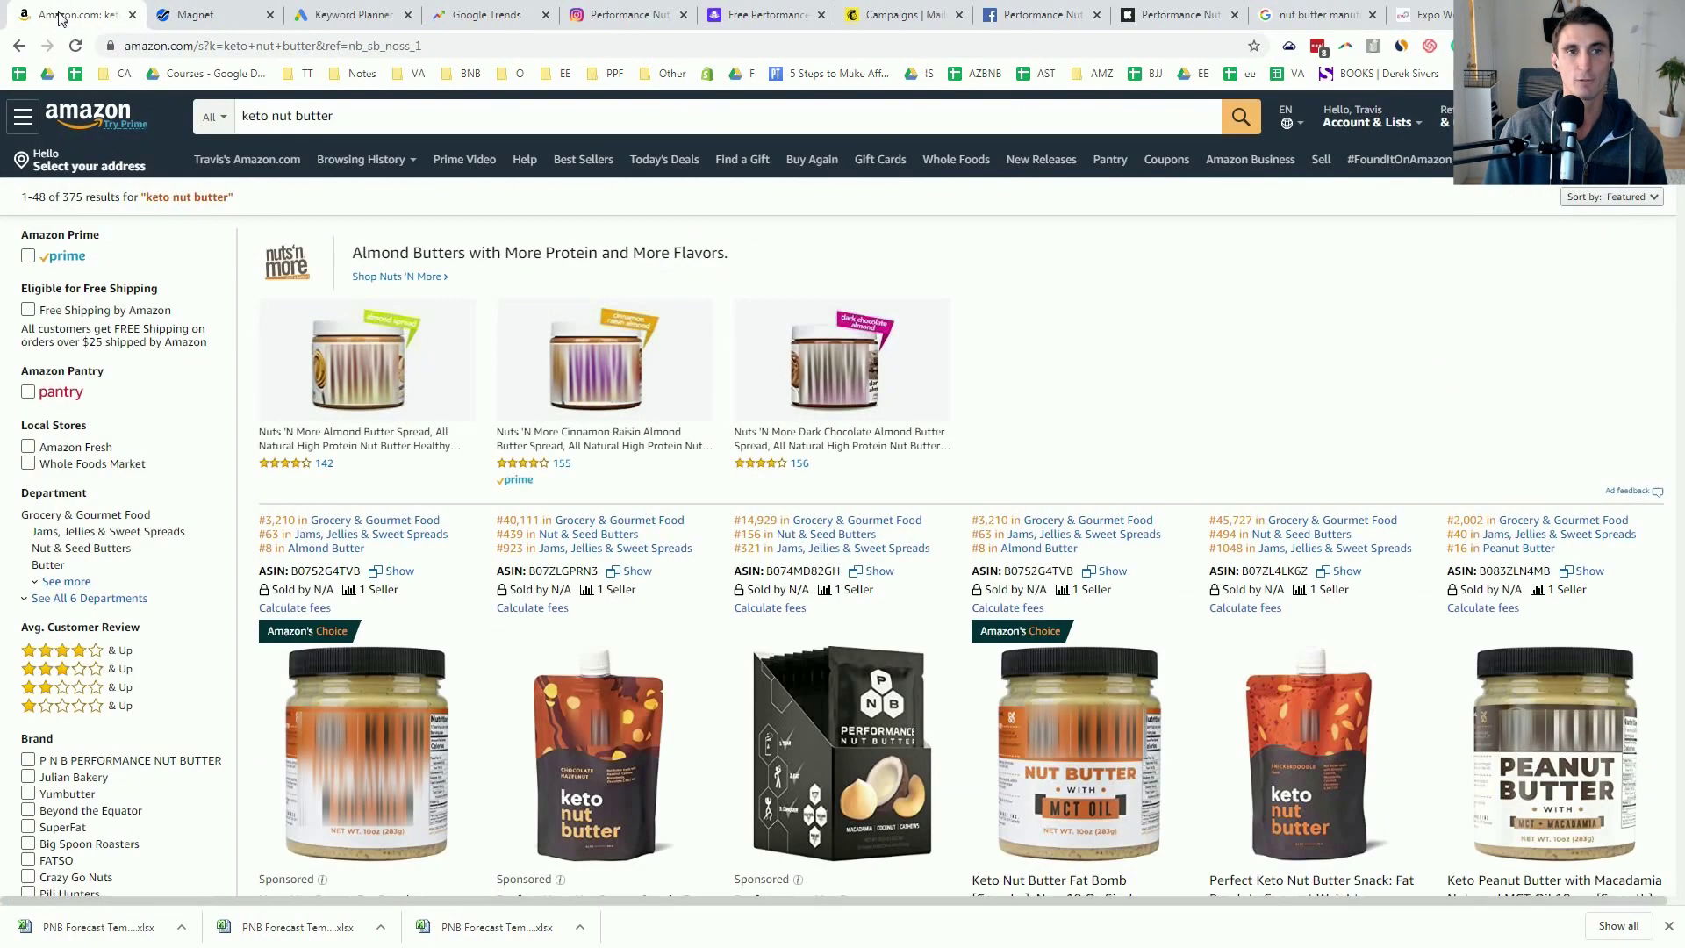
pyautogui.click(221, 19)
pyautogui.scroll(-6, 711, 455)
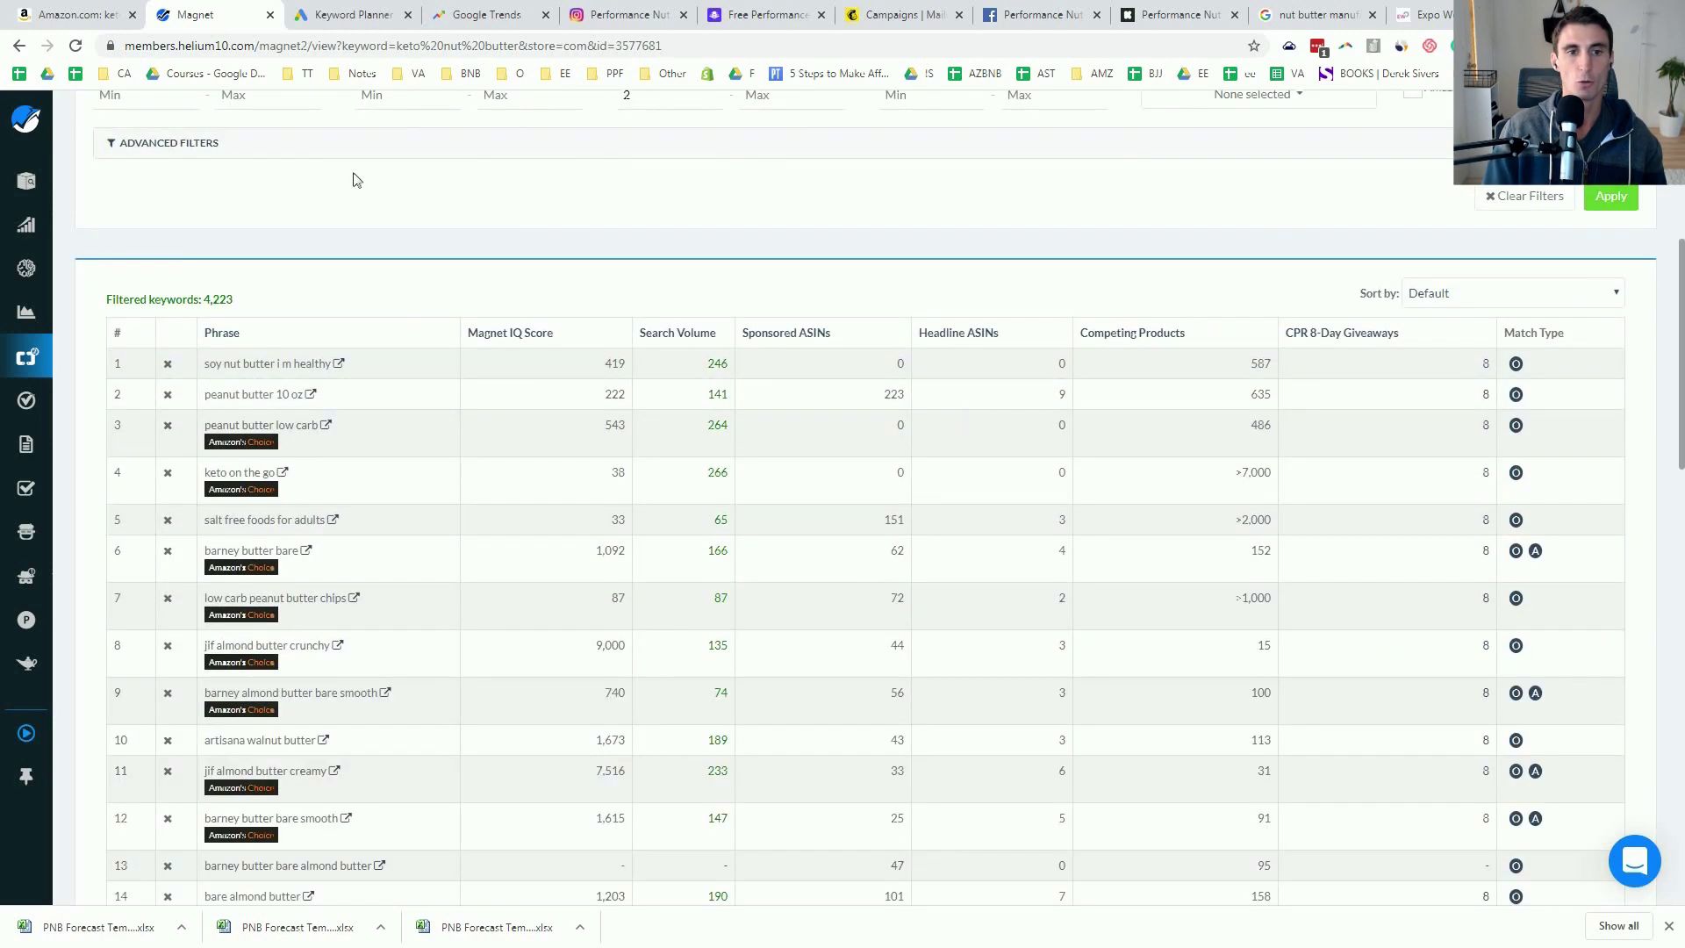
pyautogui.scroll(4, 260, 384)
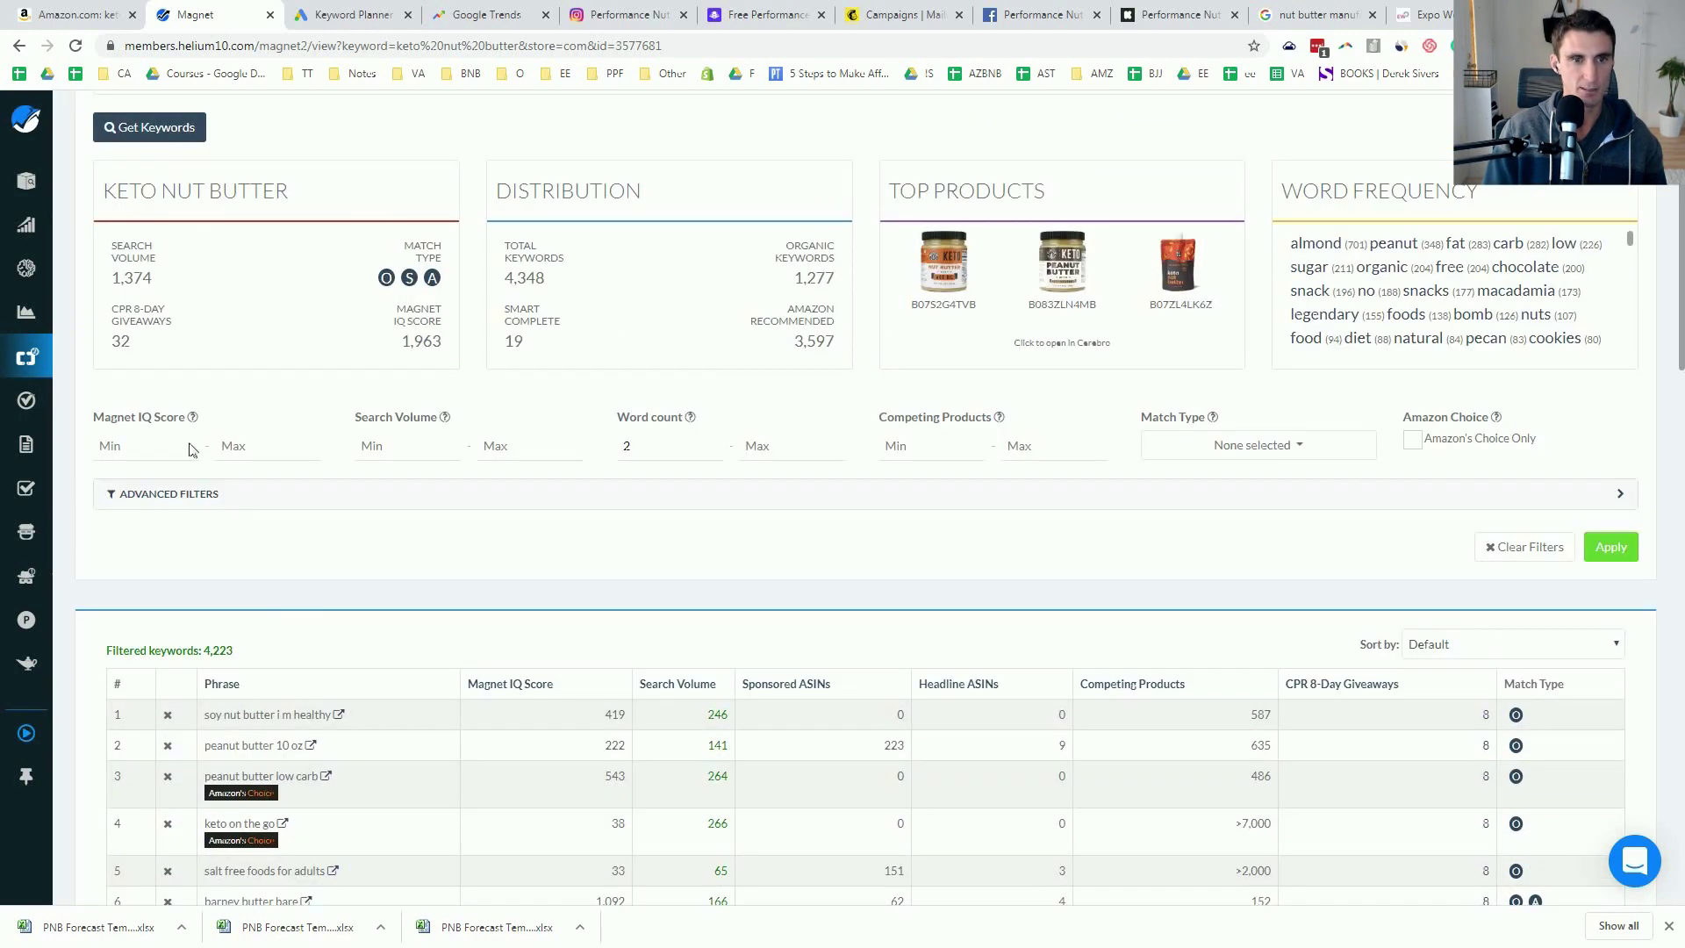
pyautogui.doubleClick(133, 279)
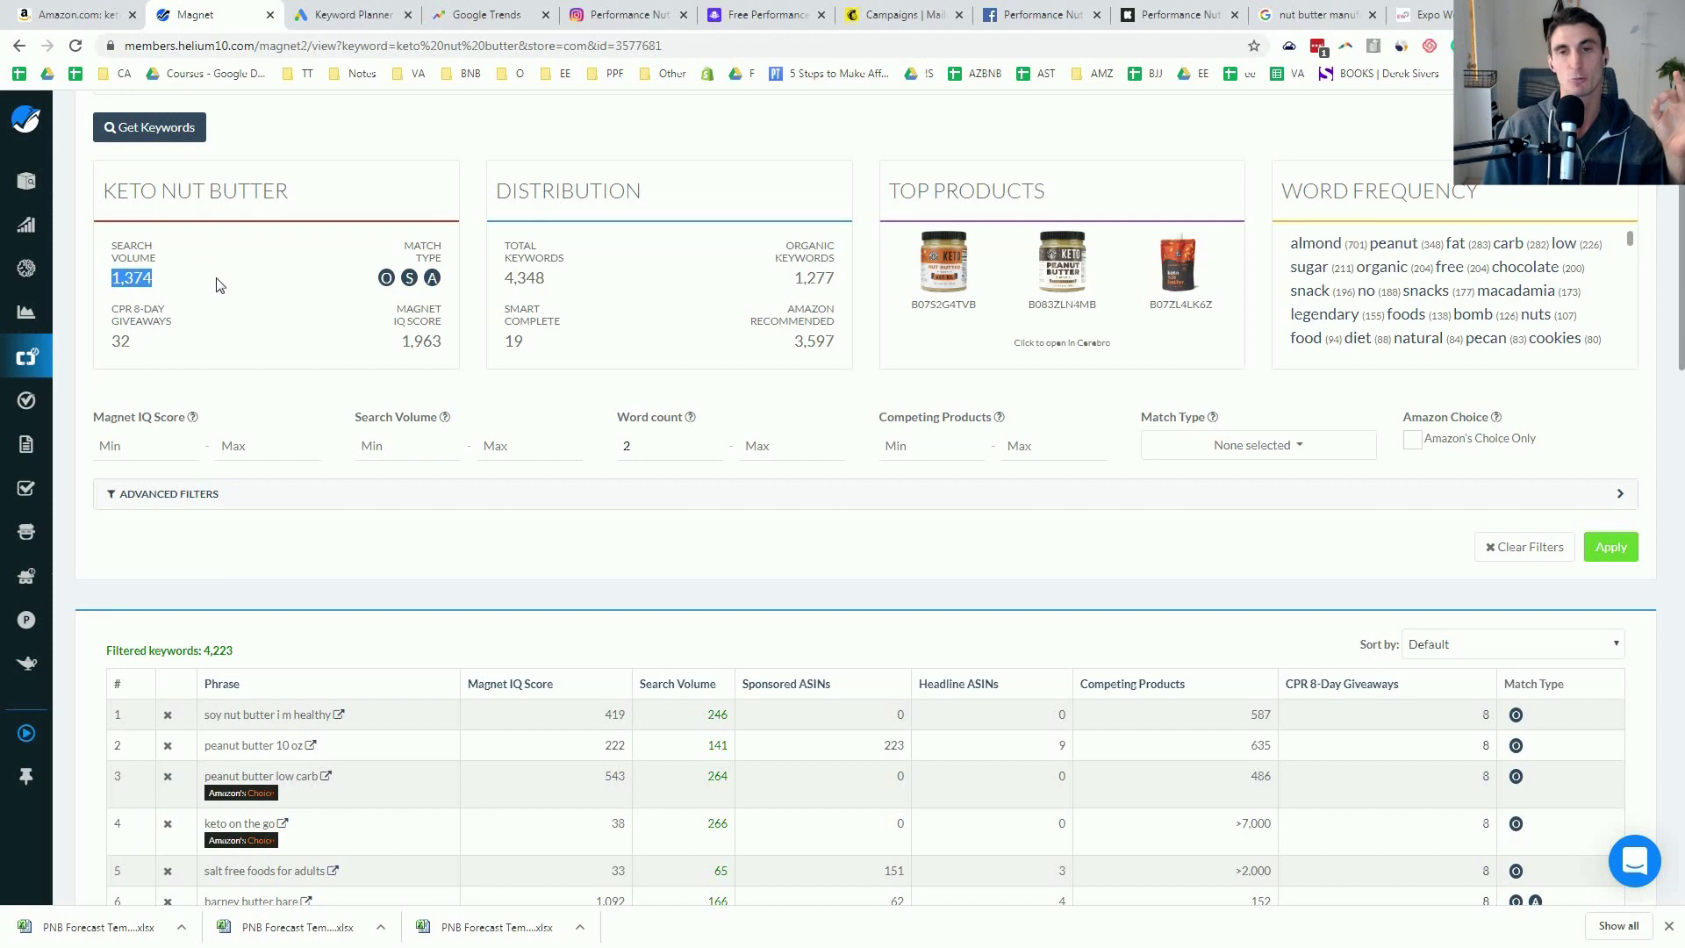
# Step: Browse the keyword list, highlight the KETO NUT BUTTER heading, then go to Keyword Planner
pyautogui.scroll(-5, 248, 301)
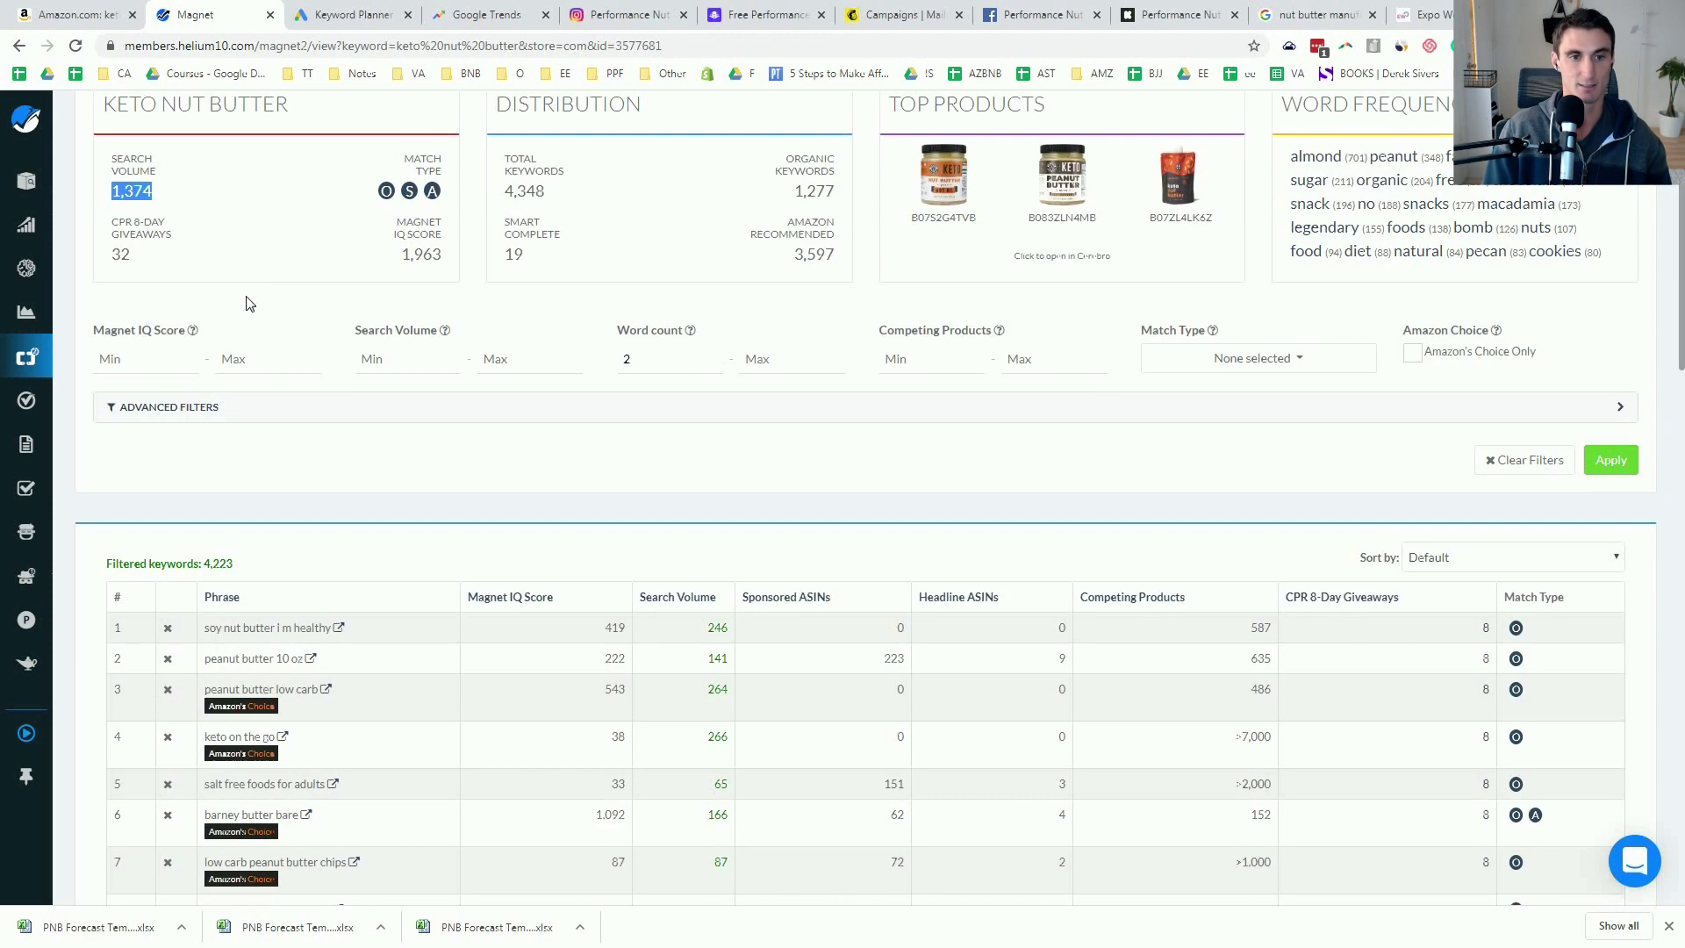
pyautogui.scroll(-7, 432, 760)
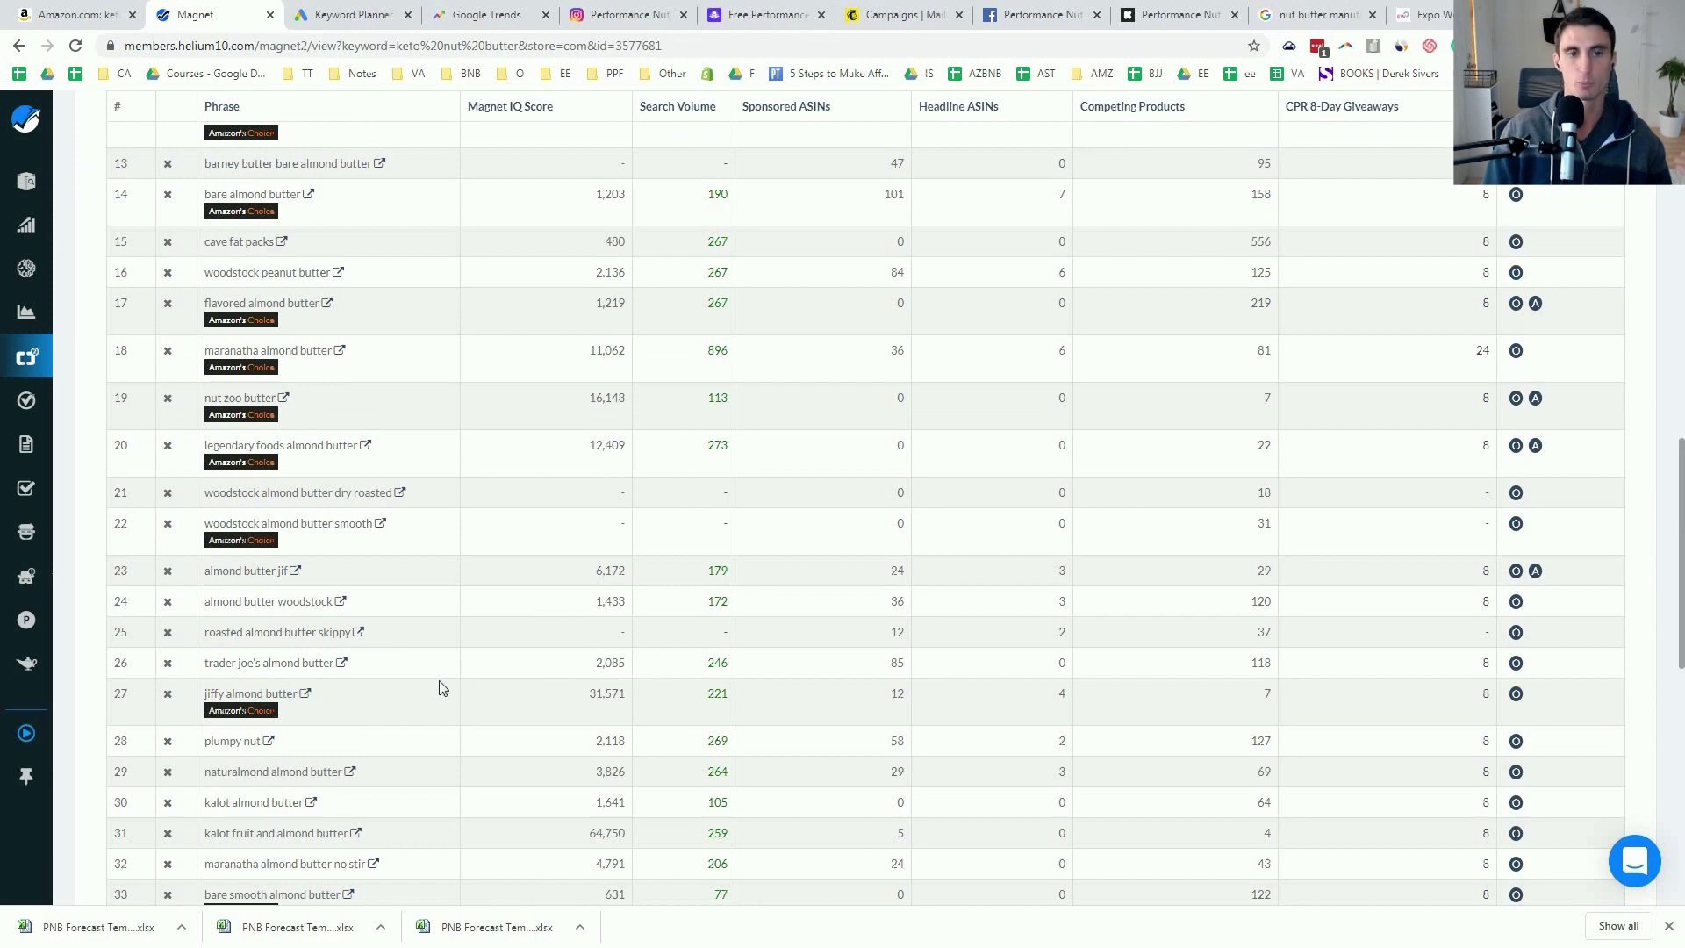
pyautogui.scroll(-1, 441, 687)
pyautogui.scroll(15, 440, 687)
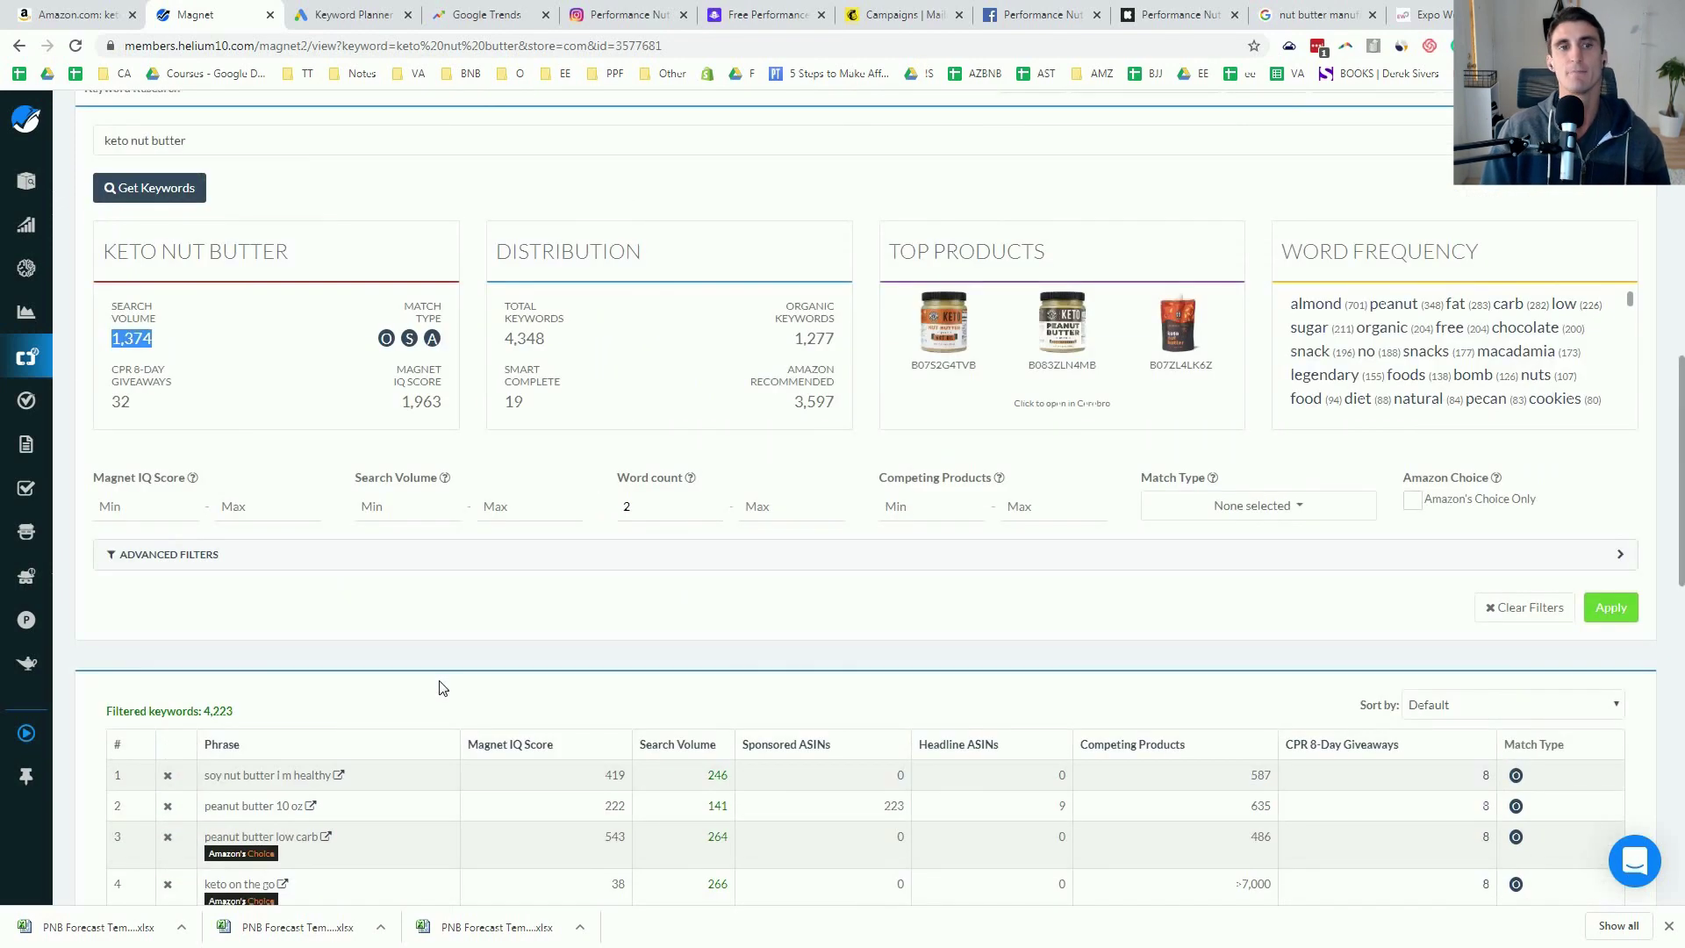
pyautogui.tripleClick(170, 367)
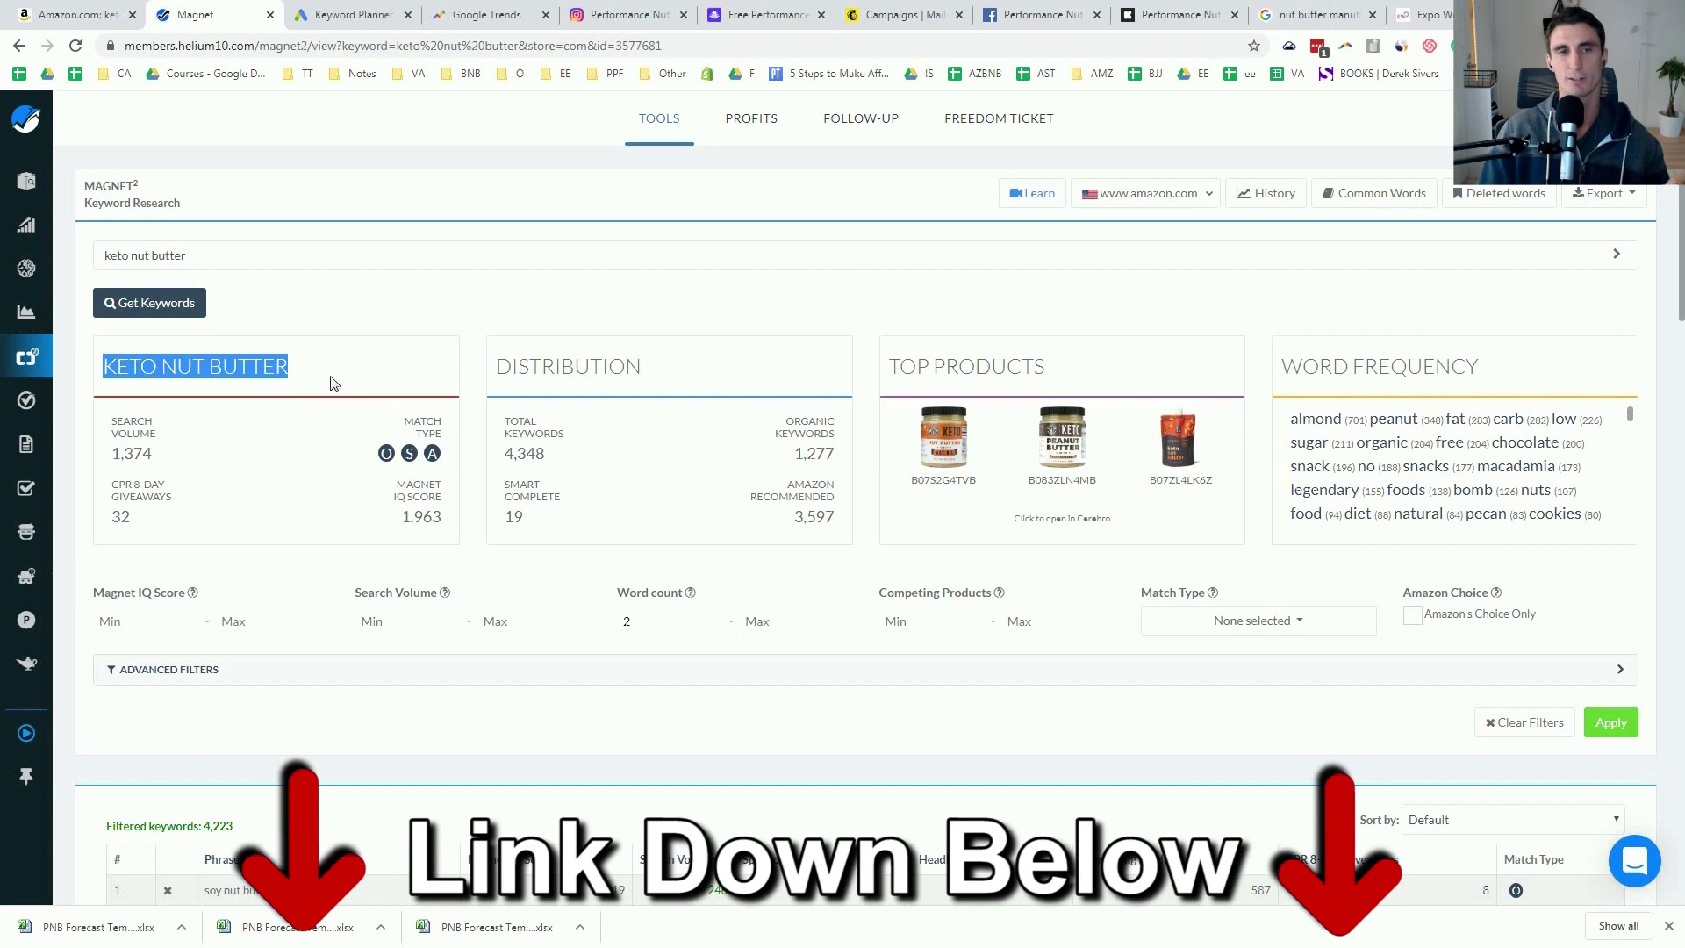
pyautogui.click(355, 329)
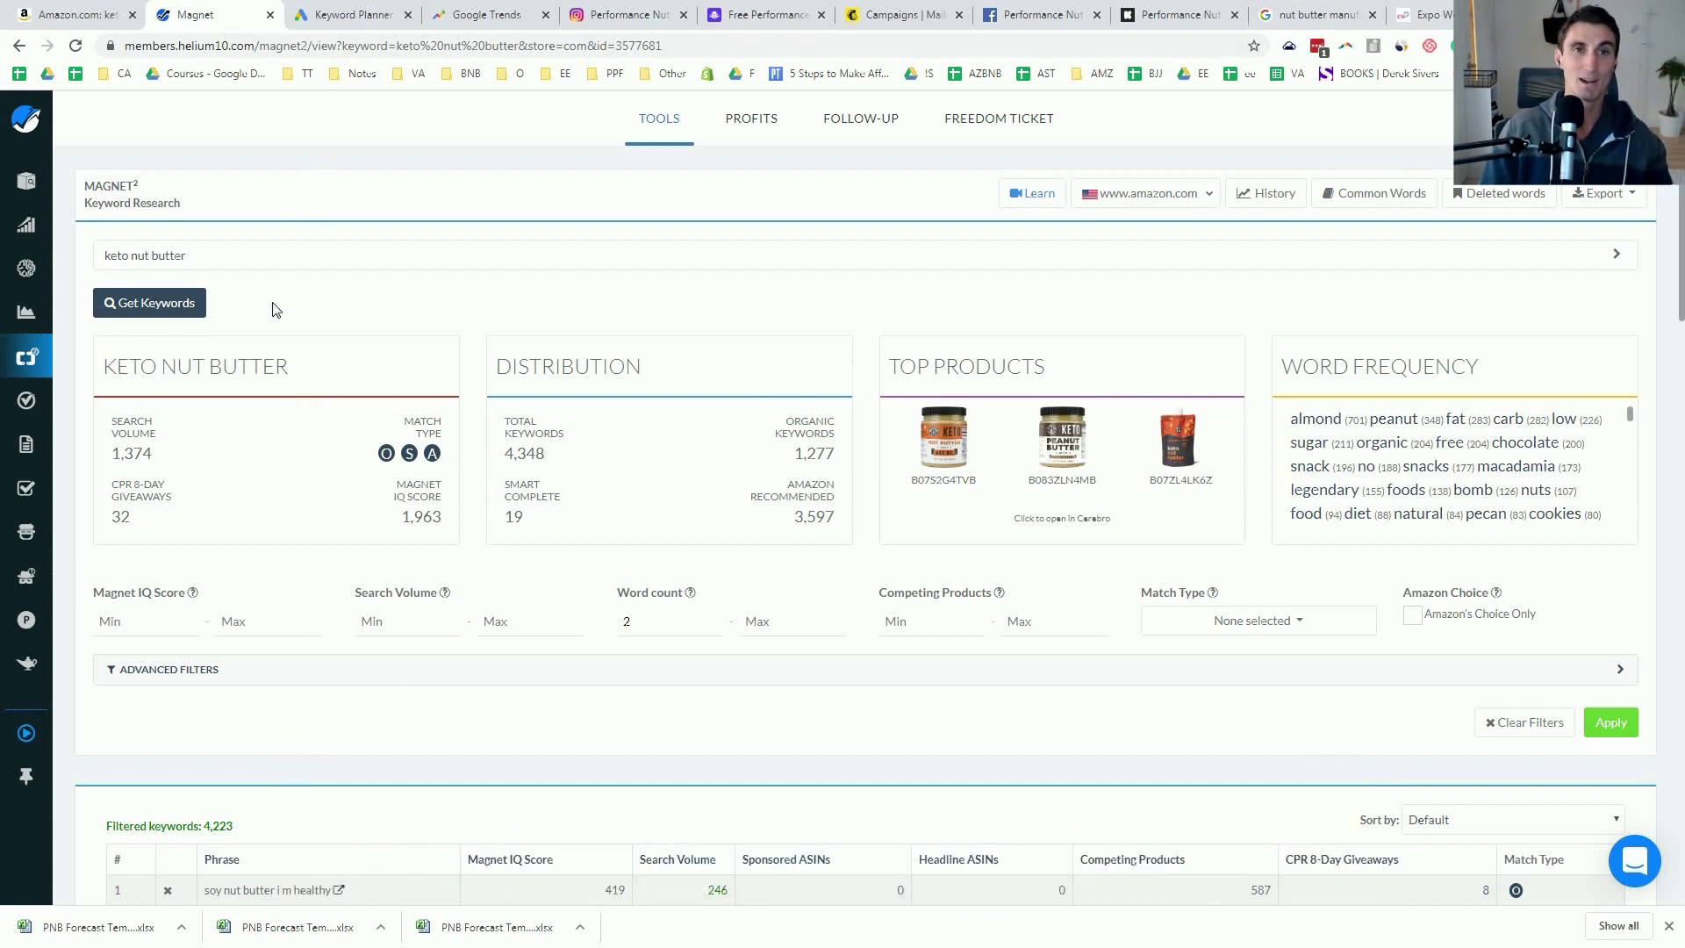
pyautogui.click(342, 17)
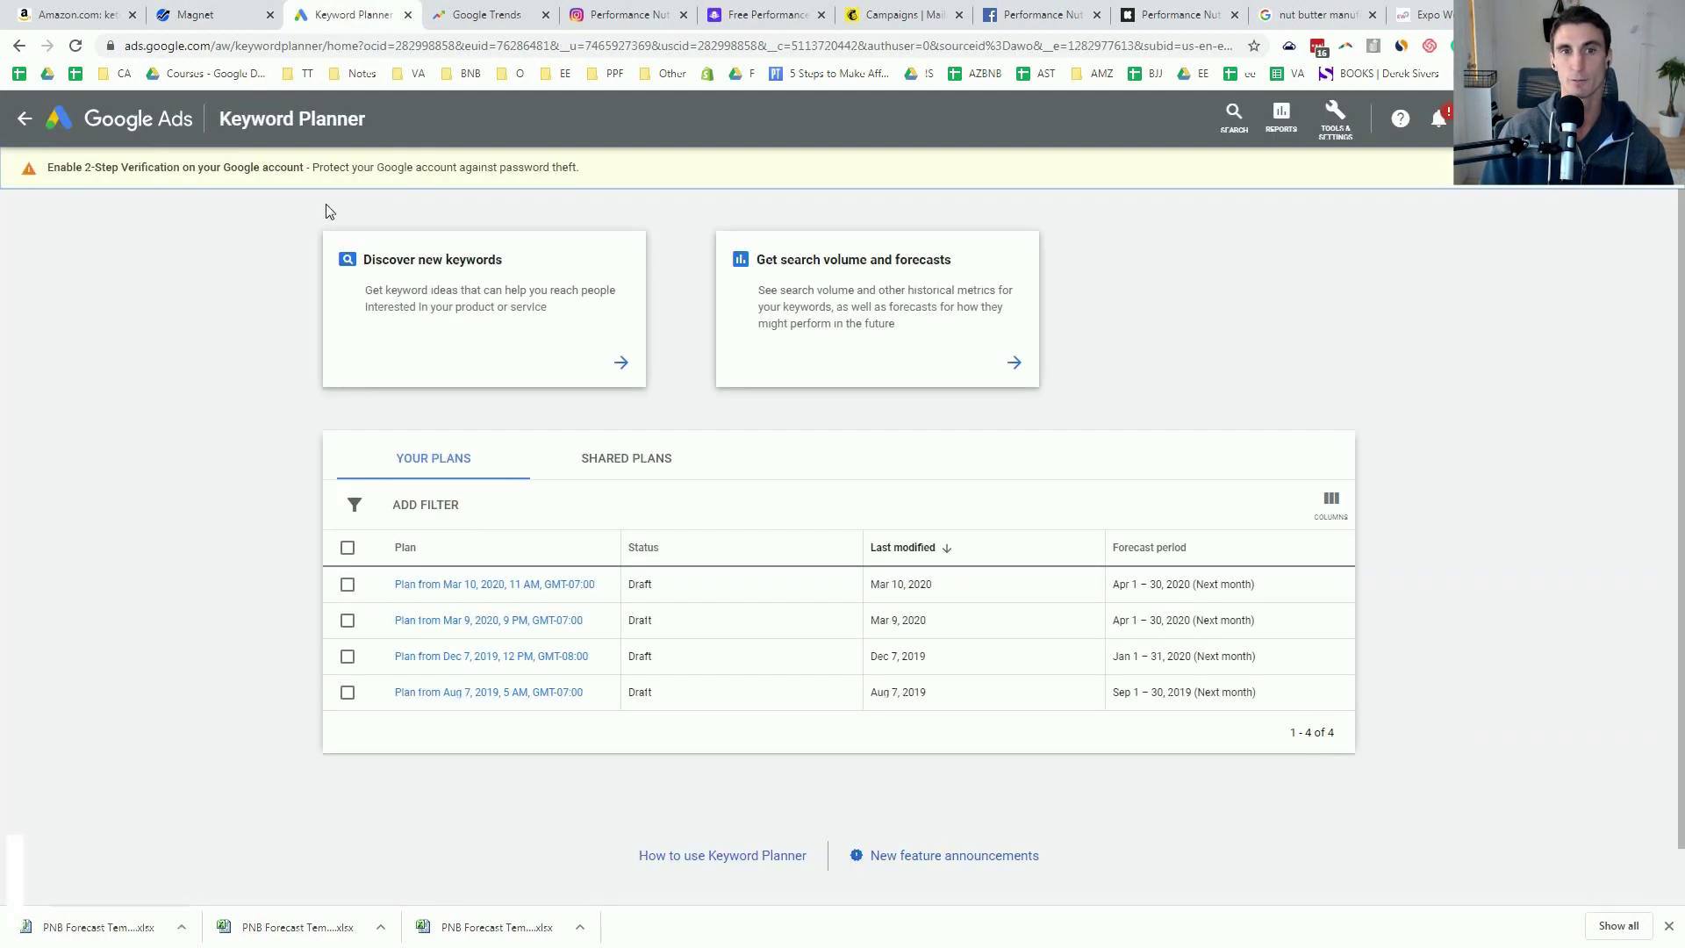
# Step: Get a Keyword Planner search volume forecast for 'keto nut butter'
pyautogui.click(831, 311)
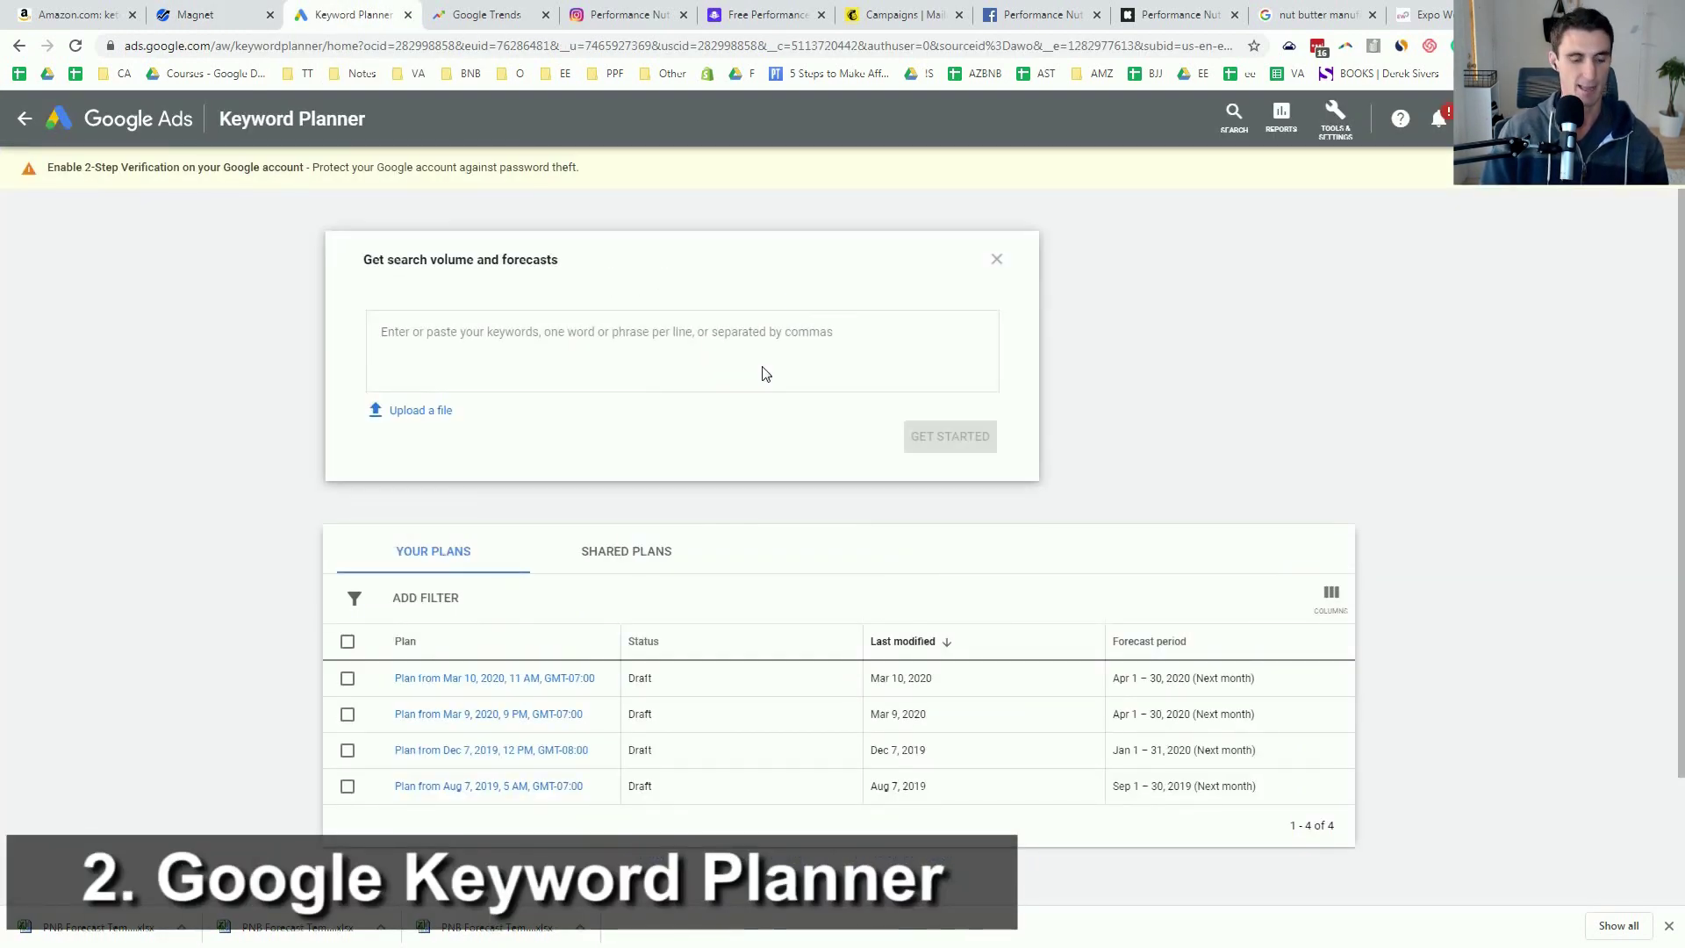
pyautogui.write('Google adwords')
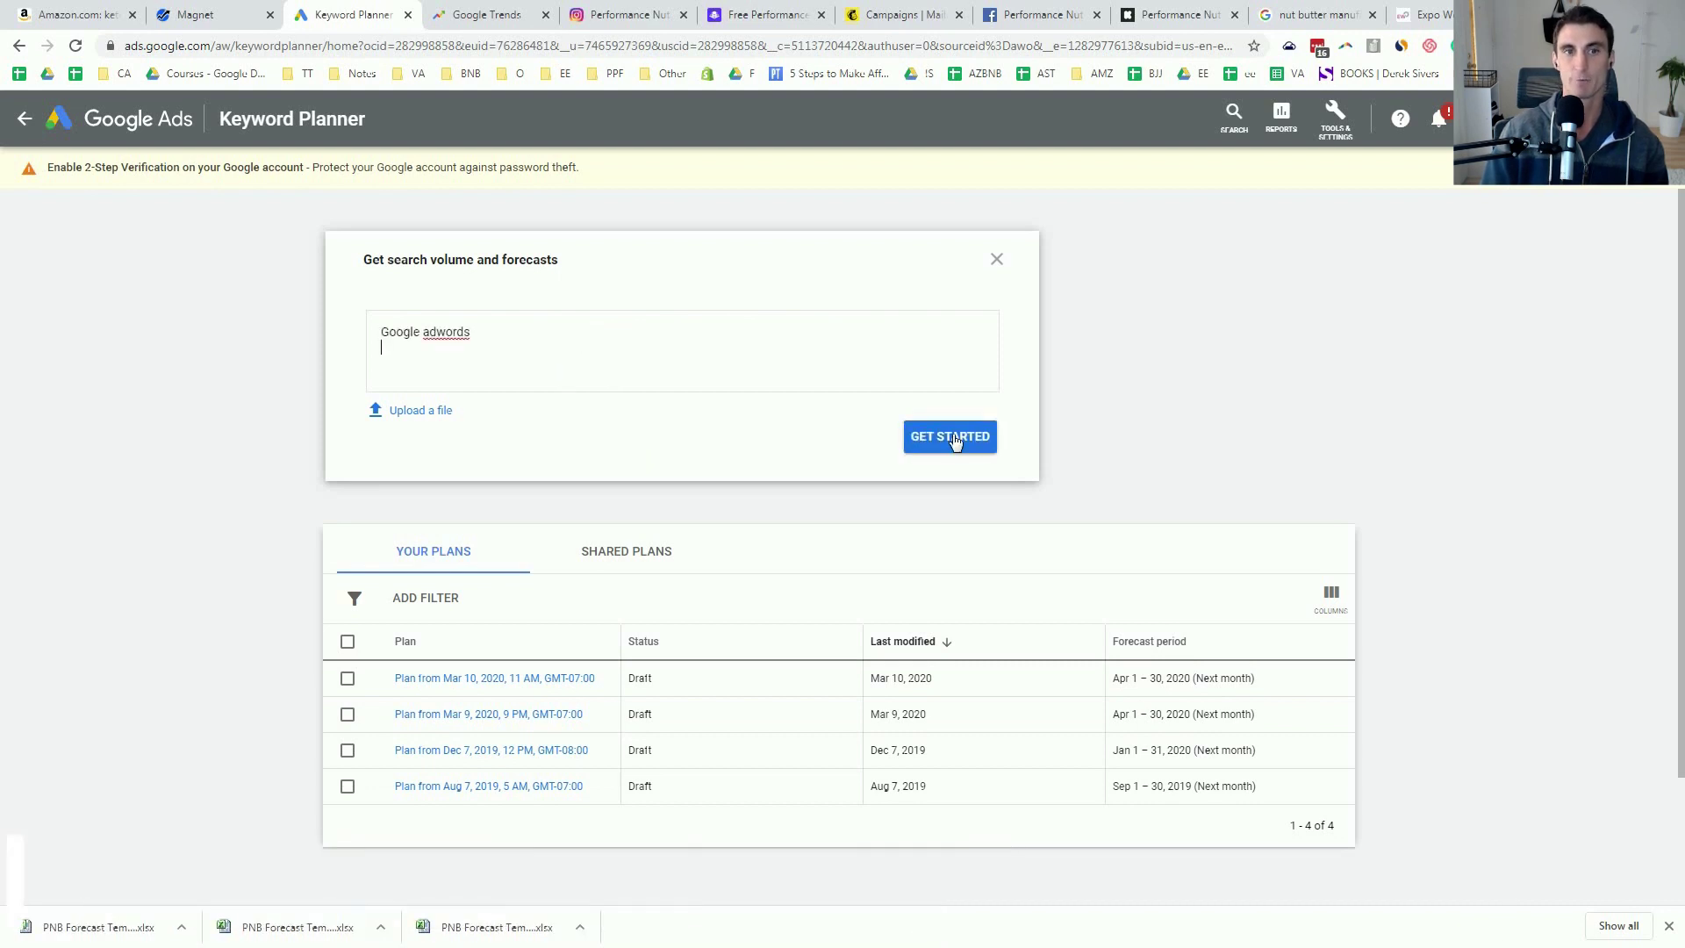
pyautogui.tripleClick(536, 333)
pyautogui.write('keto nut butter')
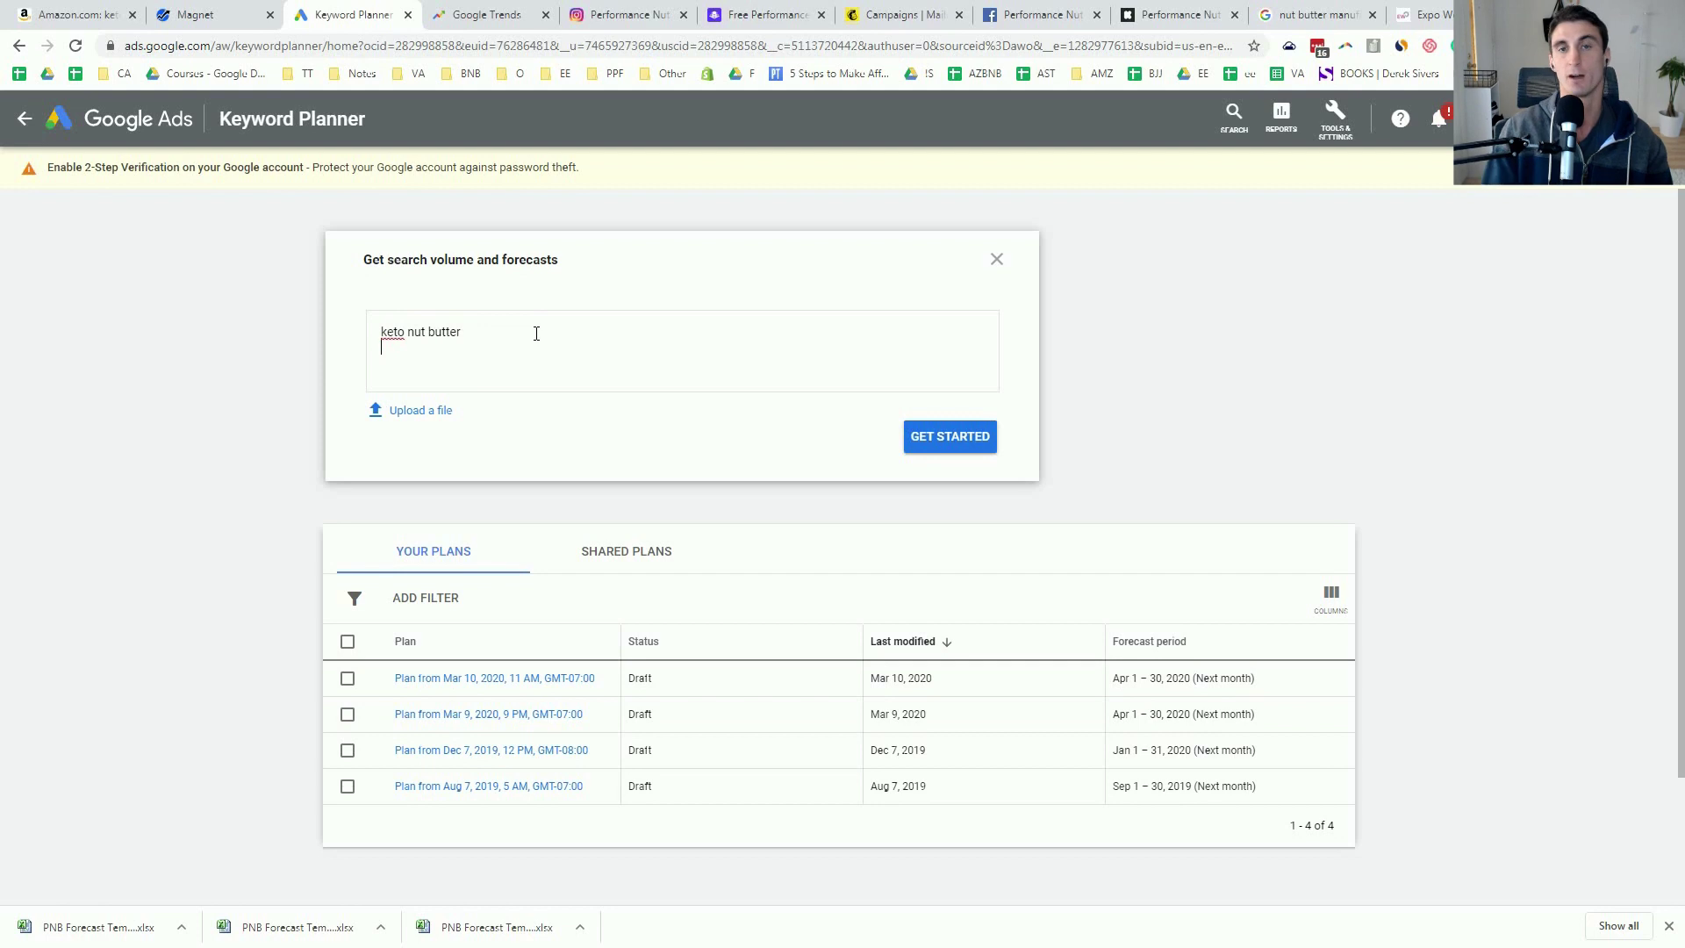
pyautogui.click(969, 444)
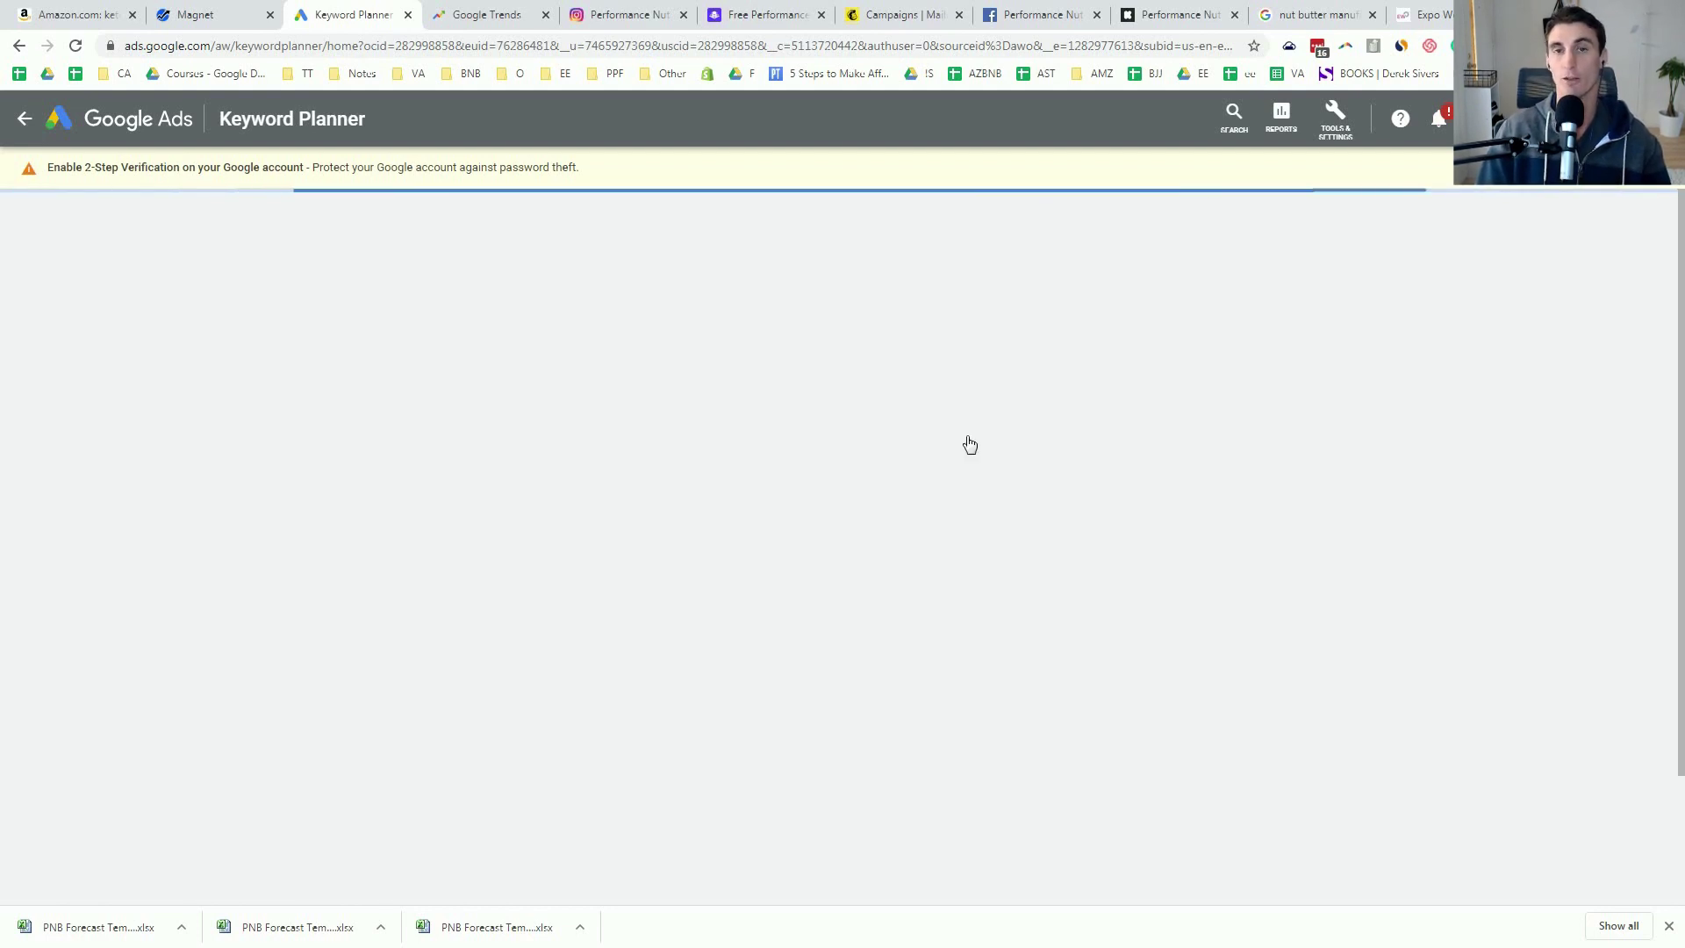
pyautogui.click(235, 16)
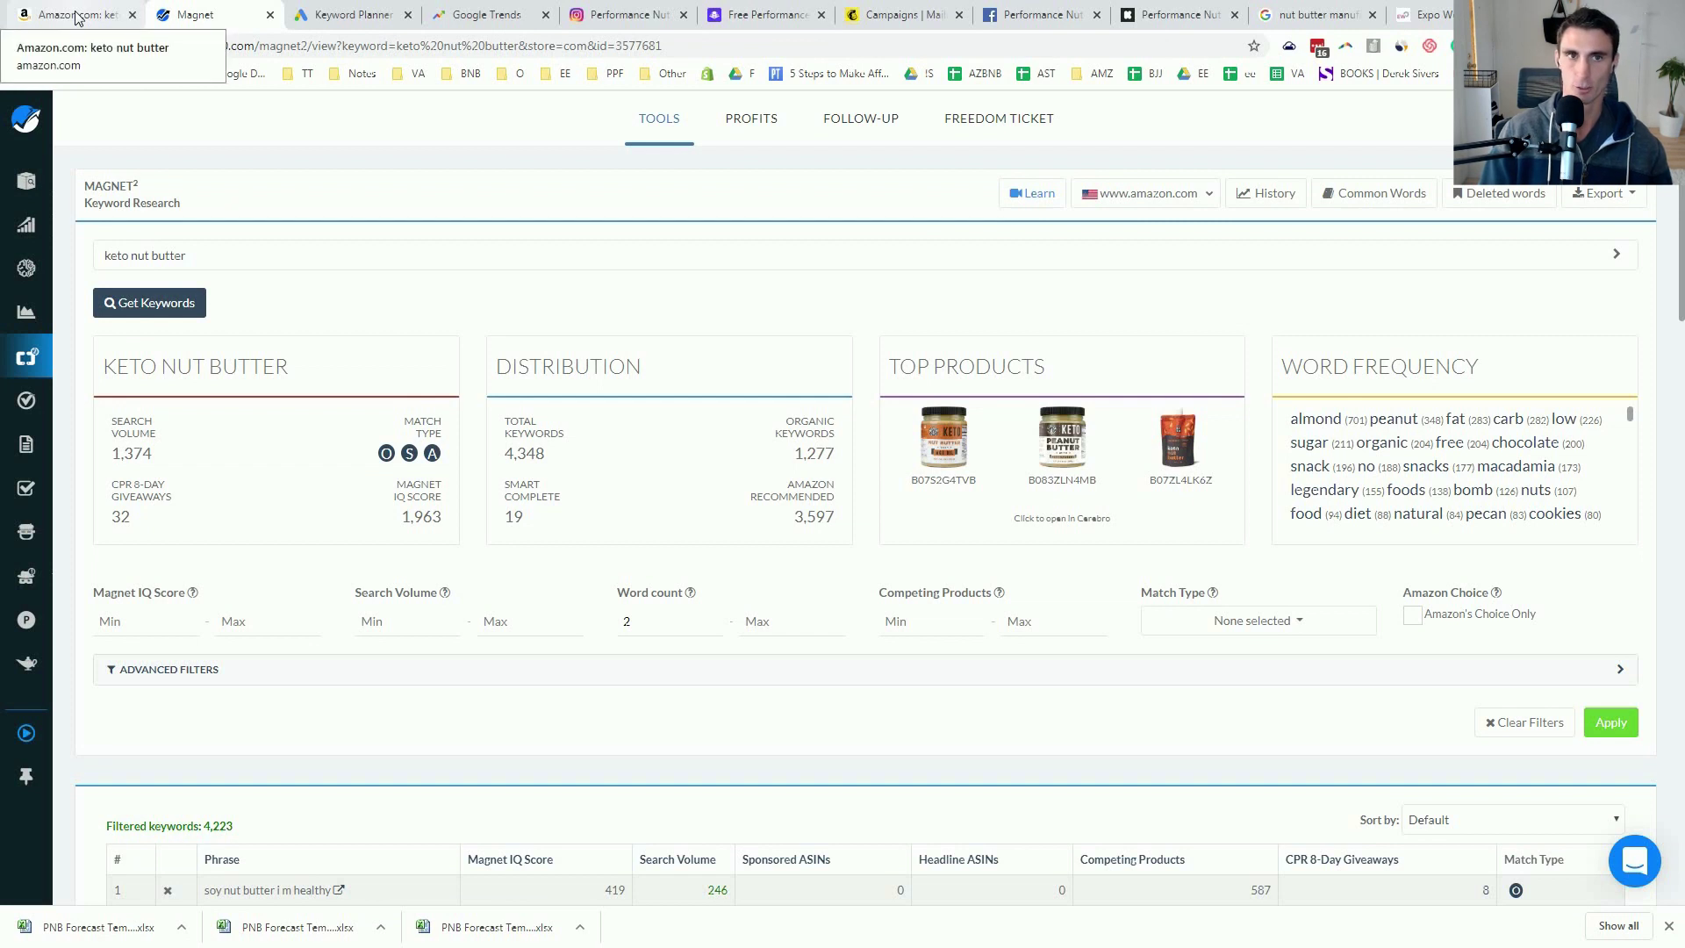
pyautogui.tripleClick(224, 254)
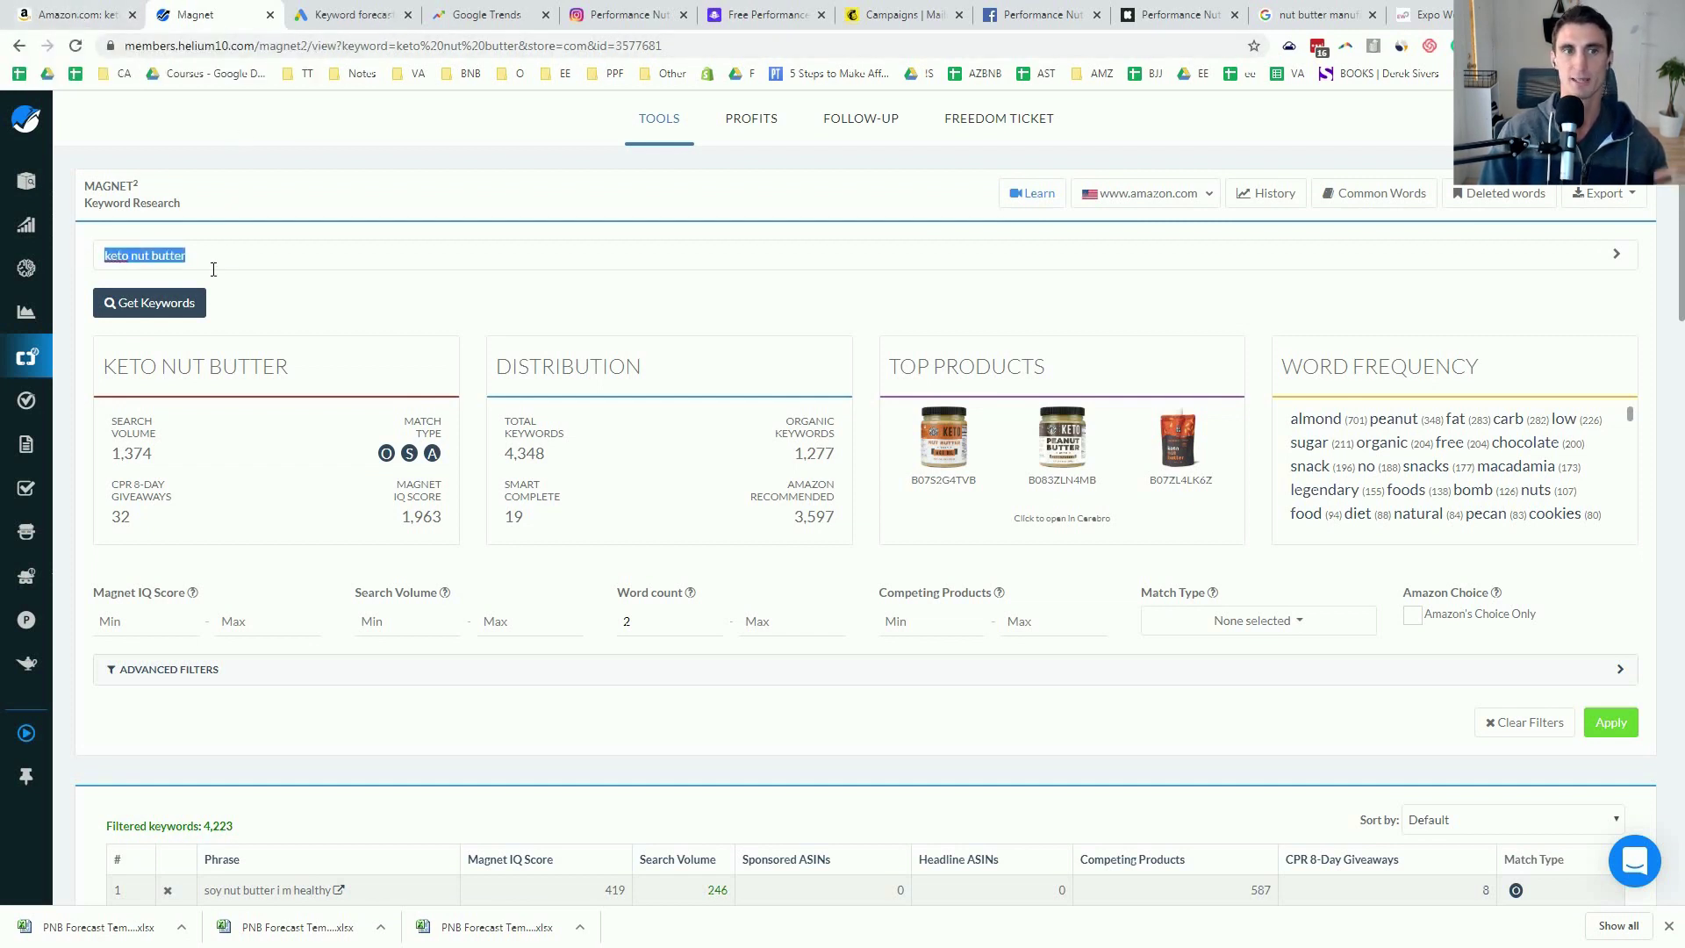
pyautogui.click(343, 10)
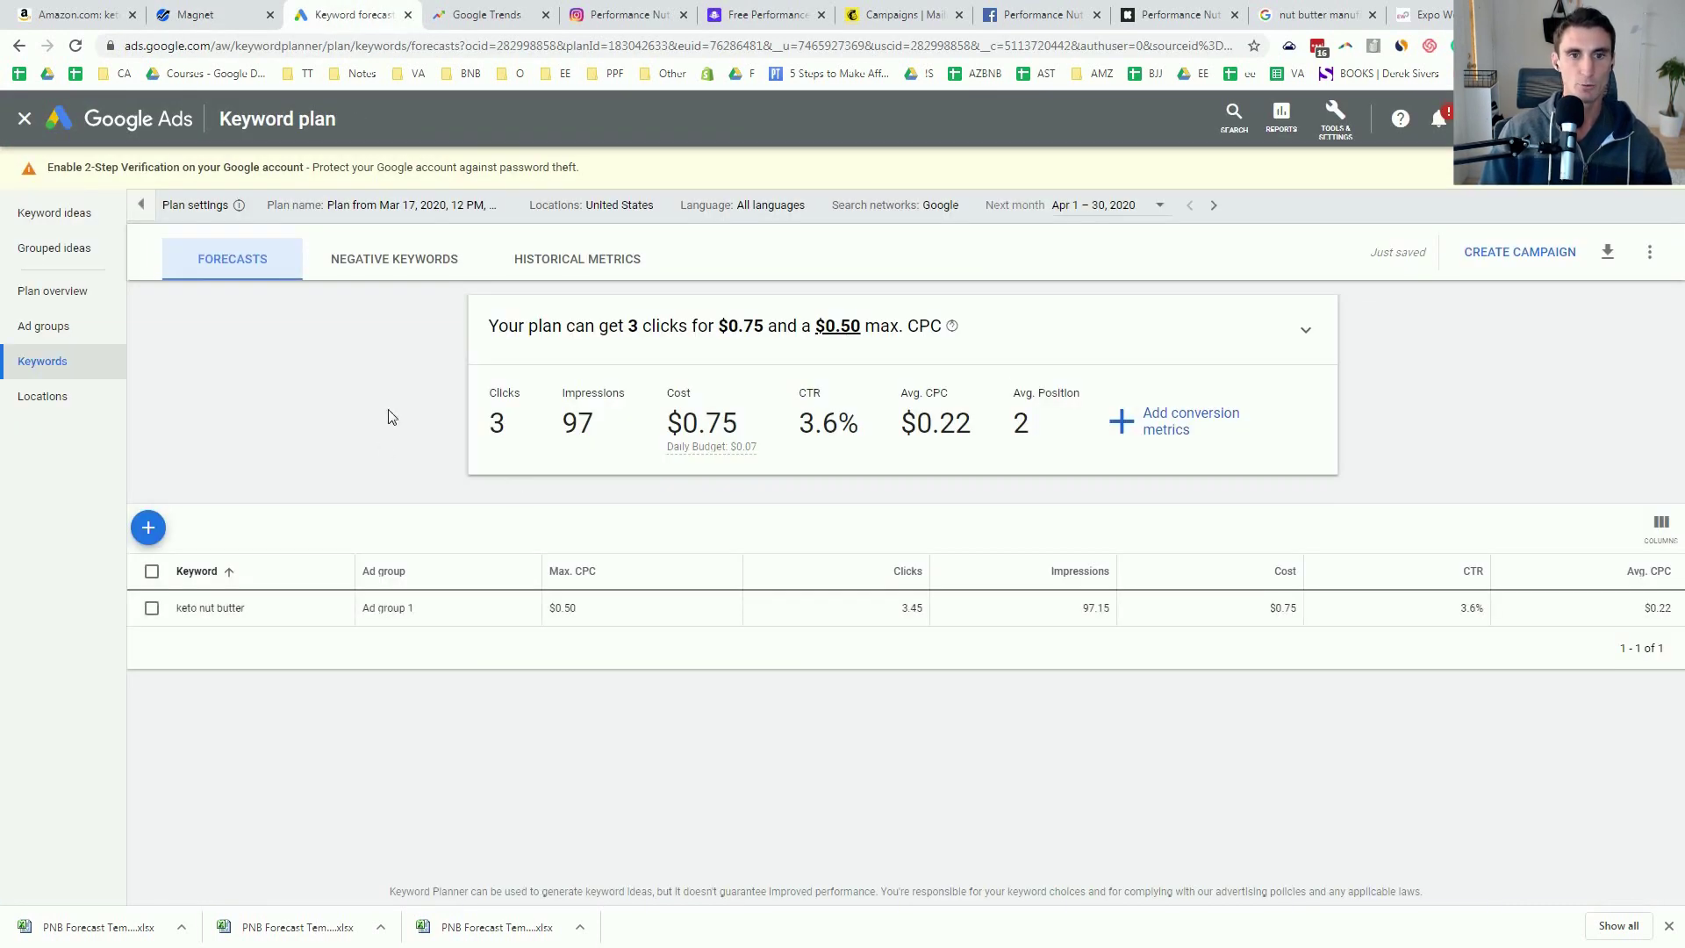
pyautogui.moveTo(505, 417); pyautogui.dragTo(482, 428)
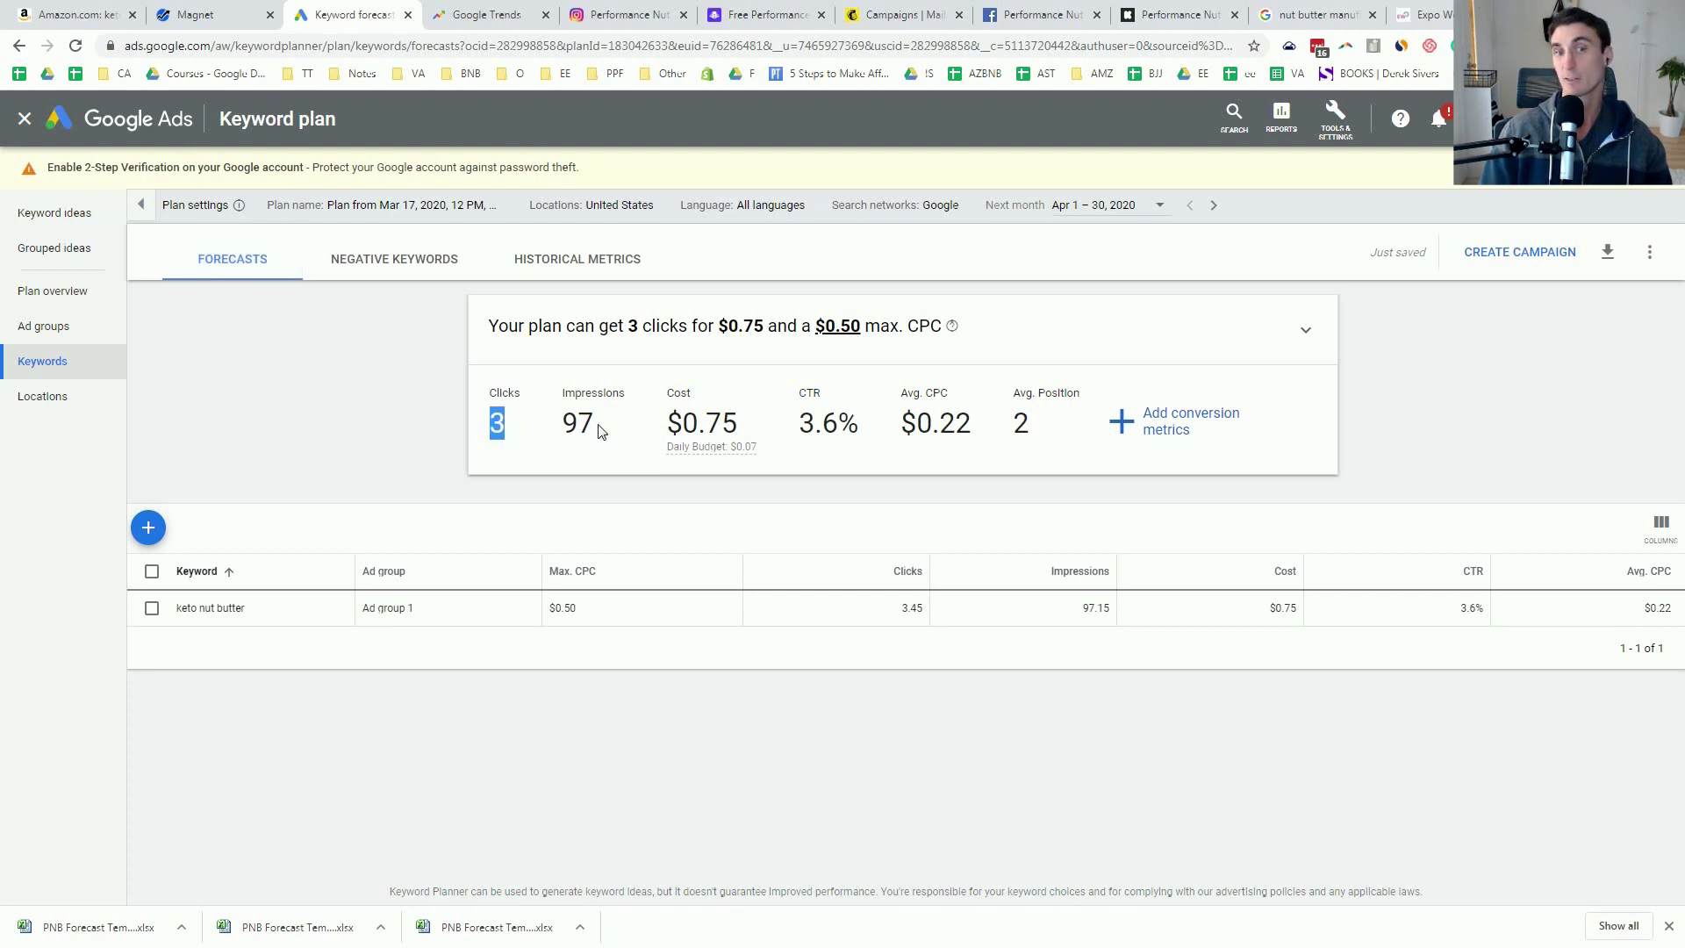
pyautogui.moveTo(601, 430); pyautogui.dragTo(553, 434)
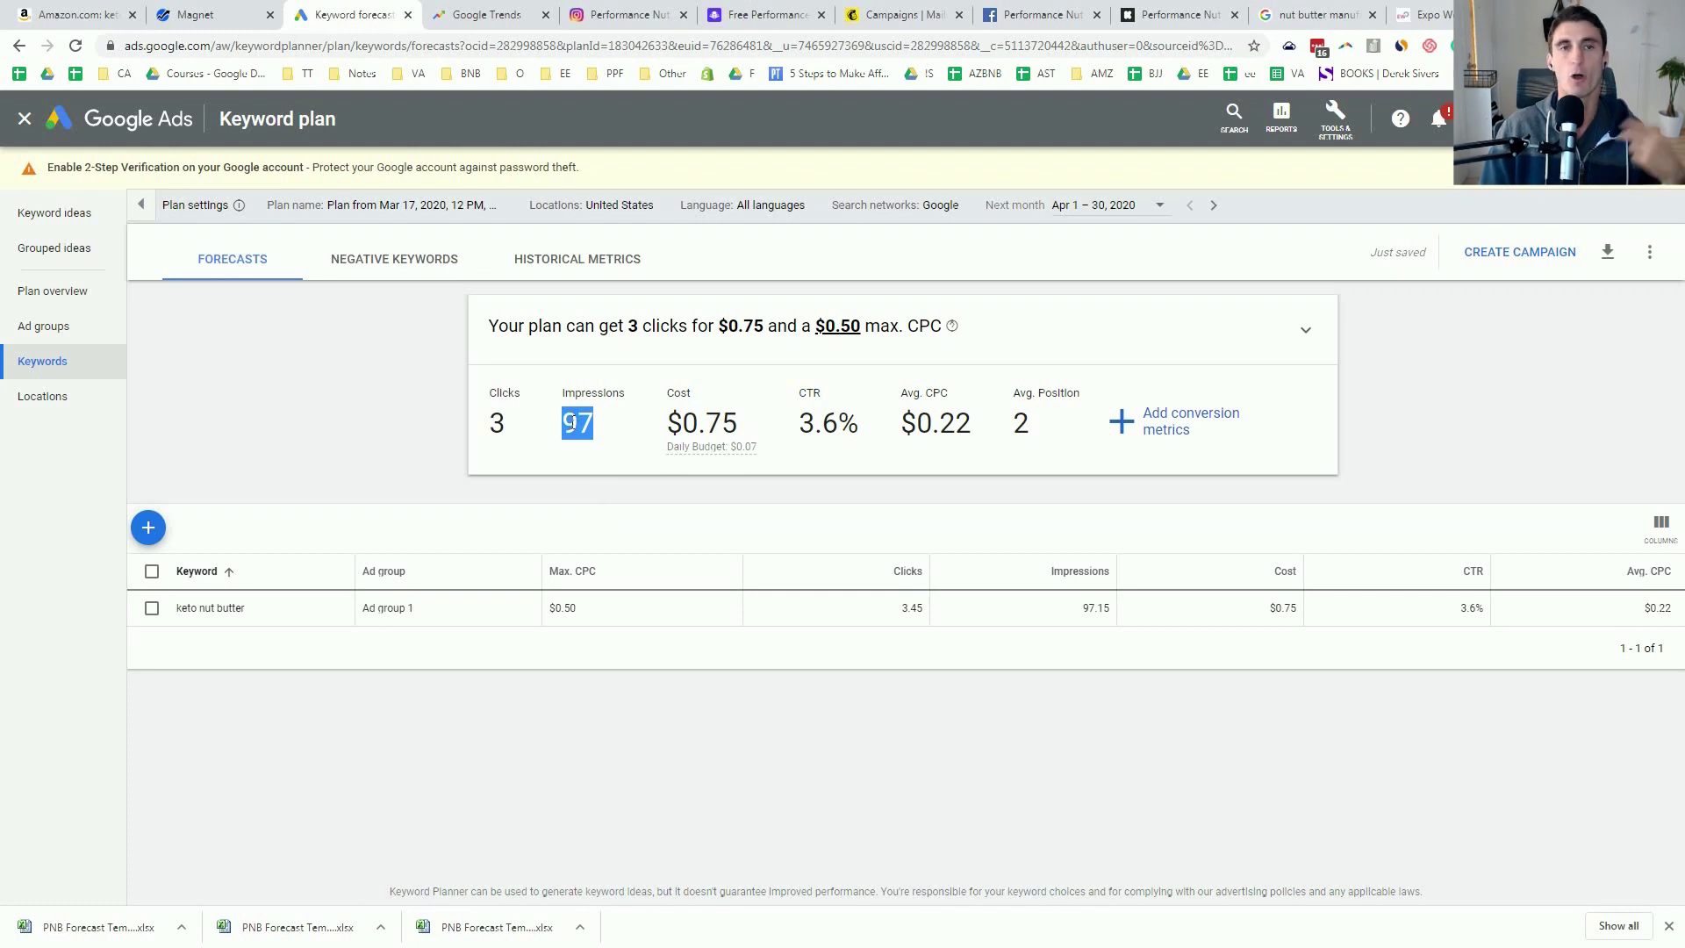
pyautogui.click(472, 16)
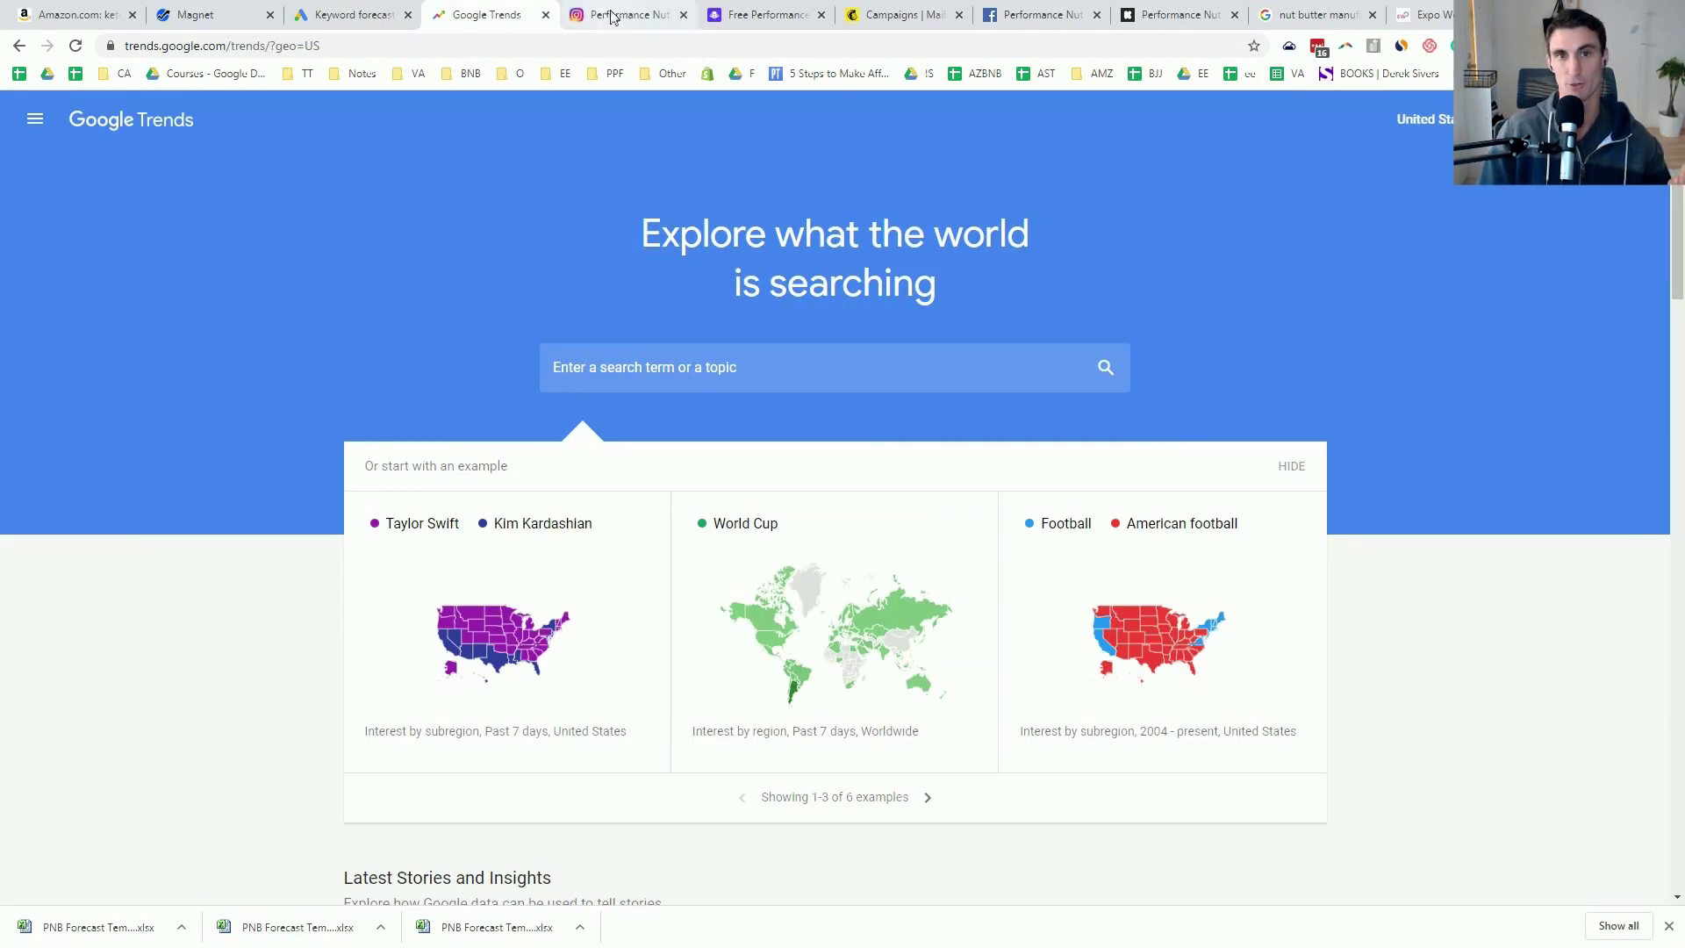
# Step: Search Google Trends for 'keto' and show interest over the past 5 years
pyautogui.click(672, 359)
pyautogui.write('keto nu')
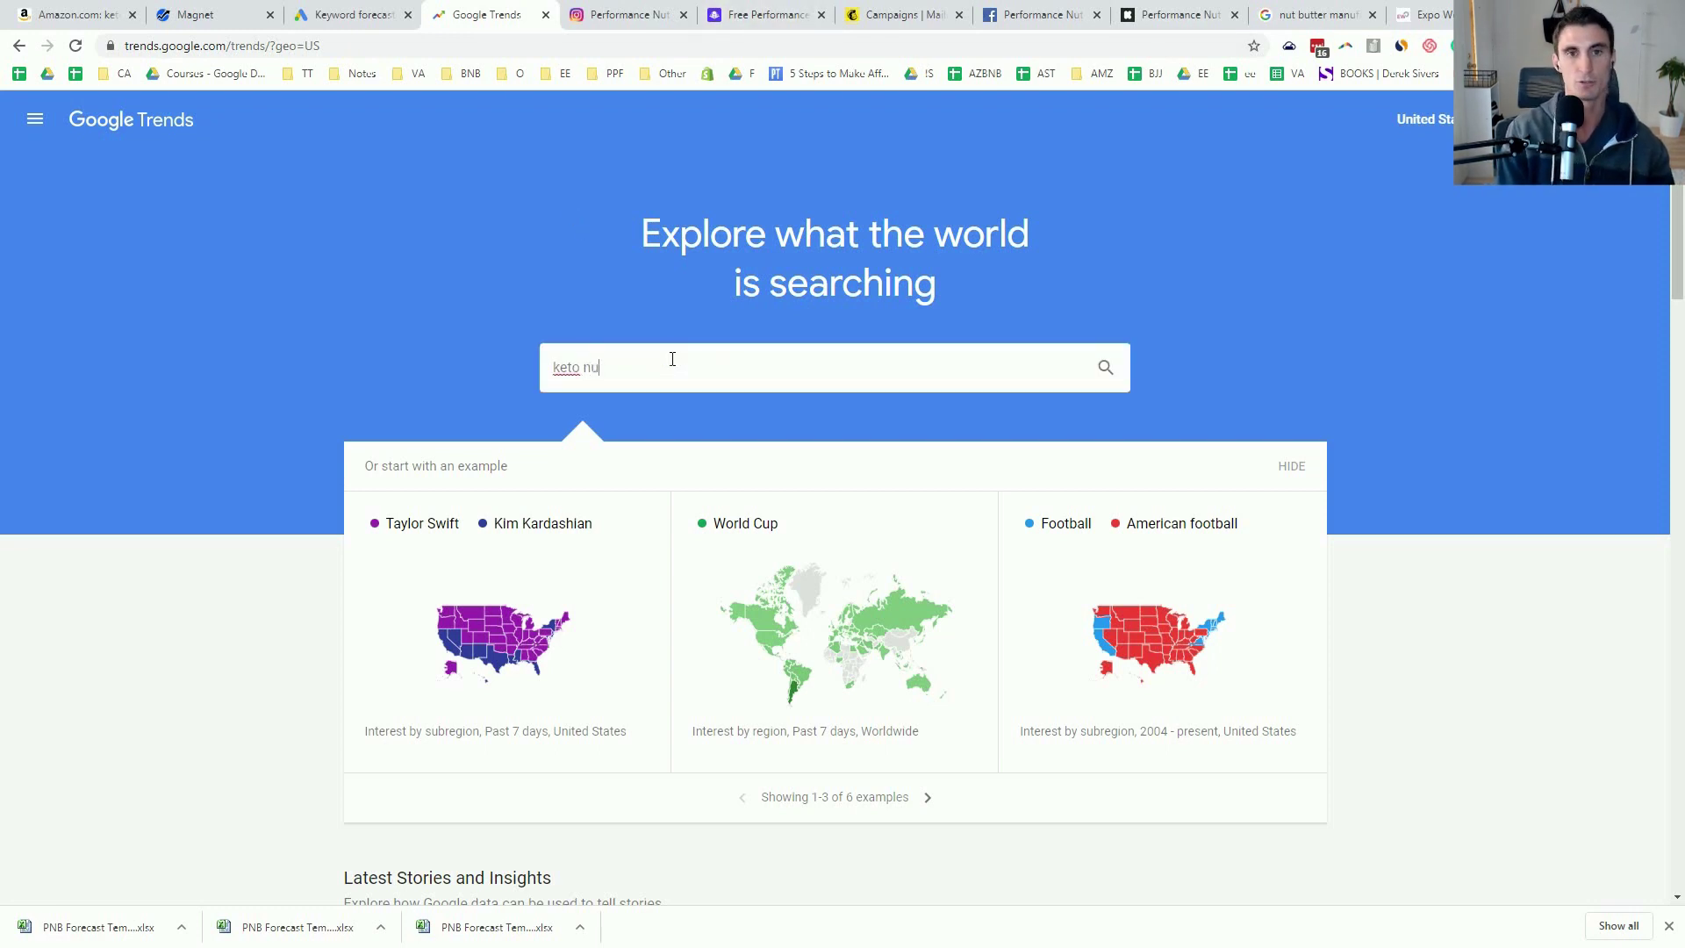
pyautogui.write('t butt')
pyautogui.press('BackSpace')
pyautogui.press('BackSpace')
pyautogui.press('BackSpace')
pyautogui.press('BackSpace')
pyautogui.press('BackSpace')
pyautogui.press('BackSpace')
pyautogui.press('BackSpace')
pyautogui.press('BackSpace')
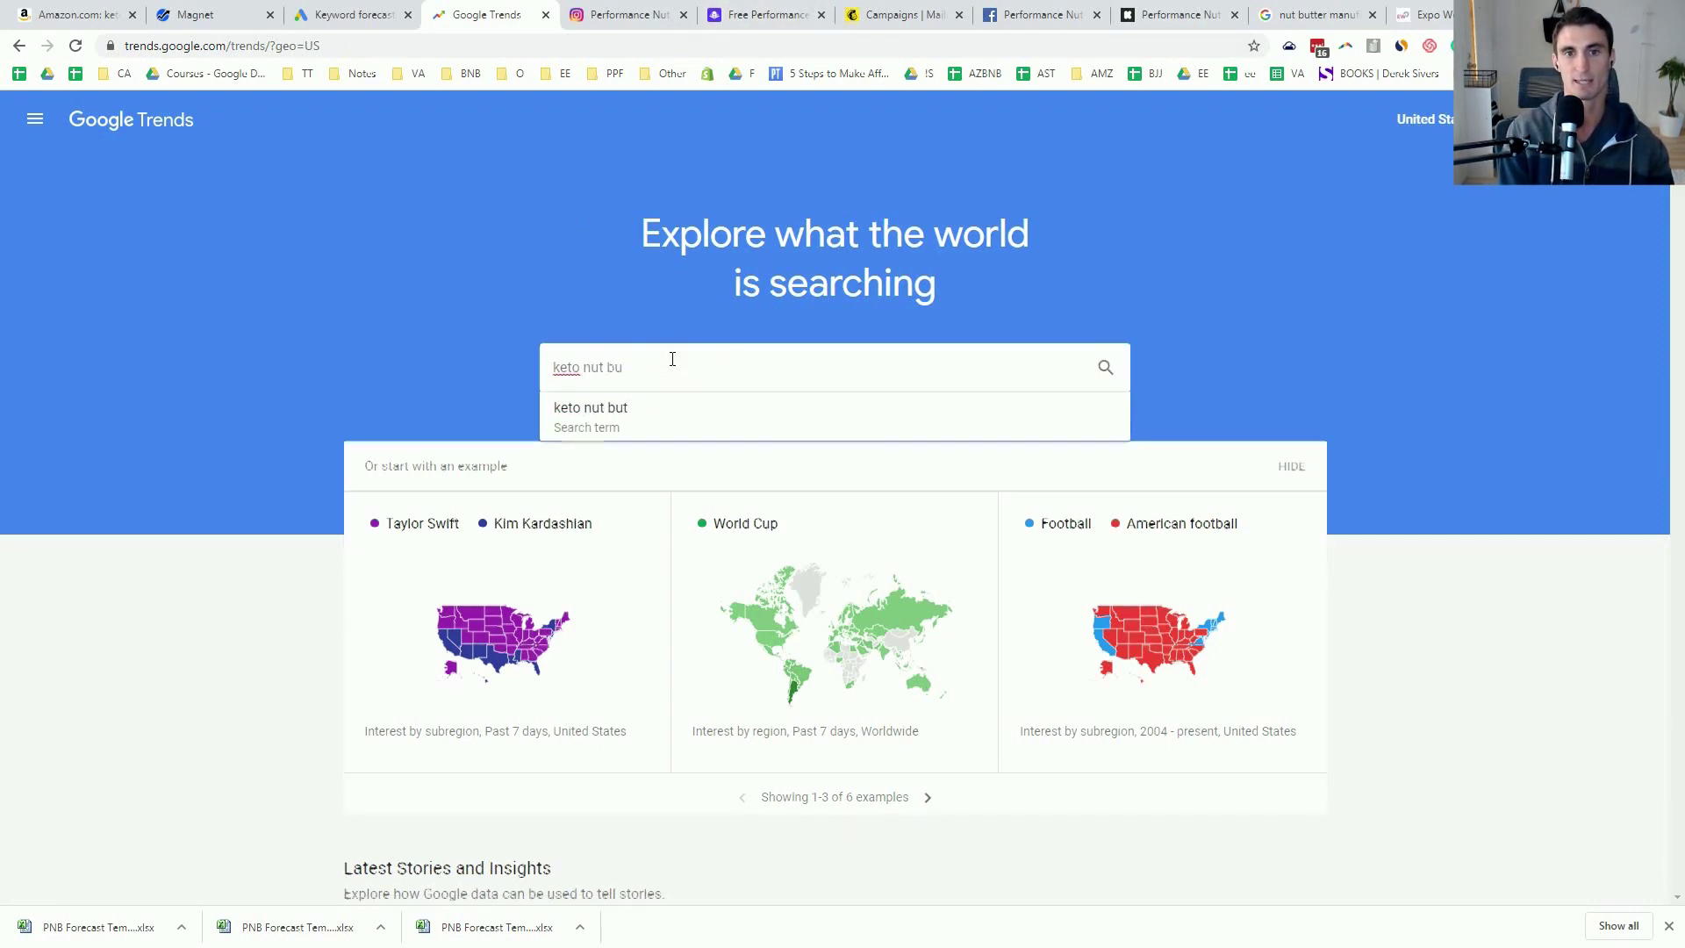
pyautogui.press('Return')
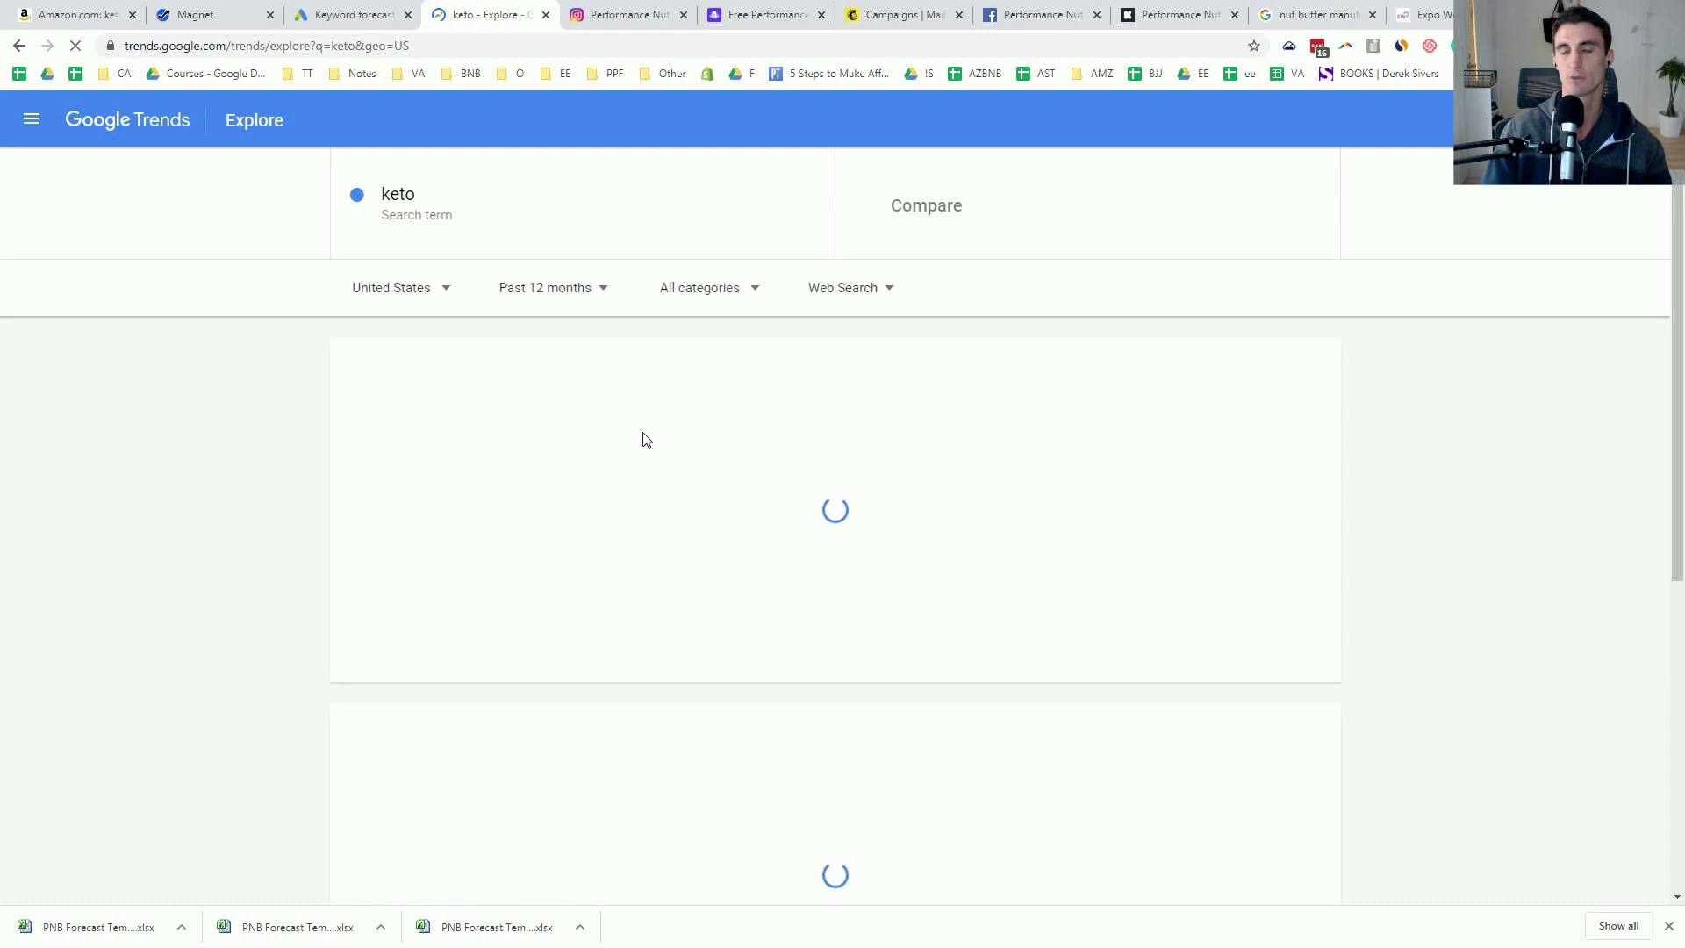
pyautogui.click(586, 289)
pyautogui.click(561, 594)
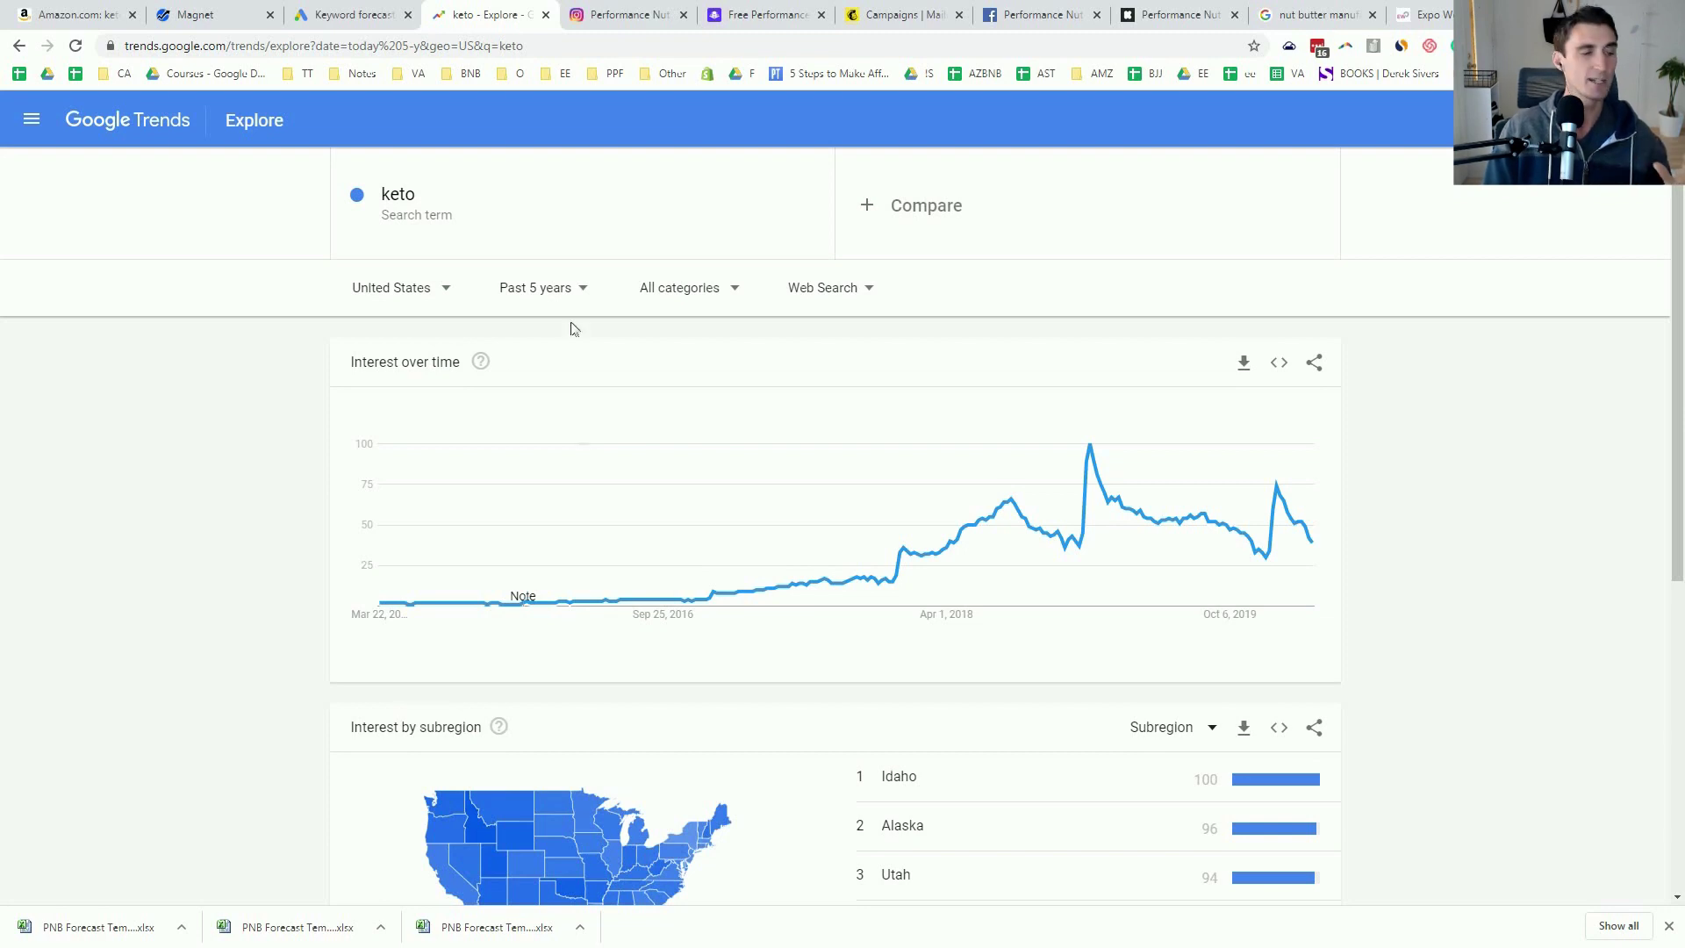
pyautogui.click(611, 19)
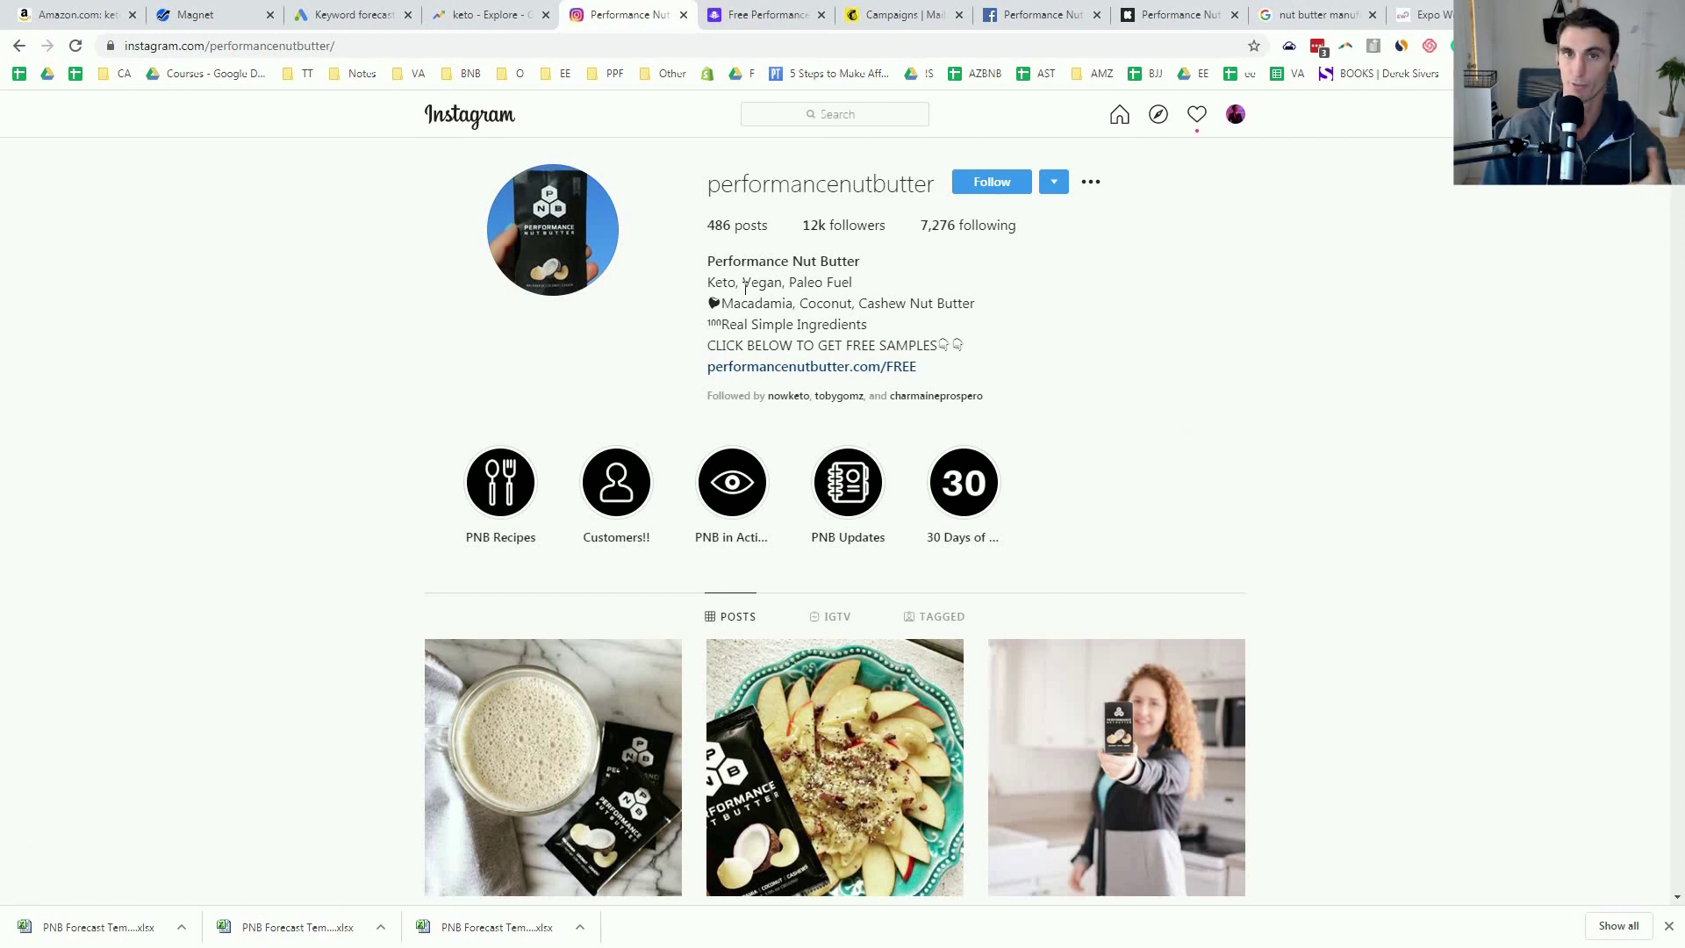
# Step: Follow the performancenutbutter.com/FREE bio link to the free sample landing page
pyautogui.click(786, 375)
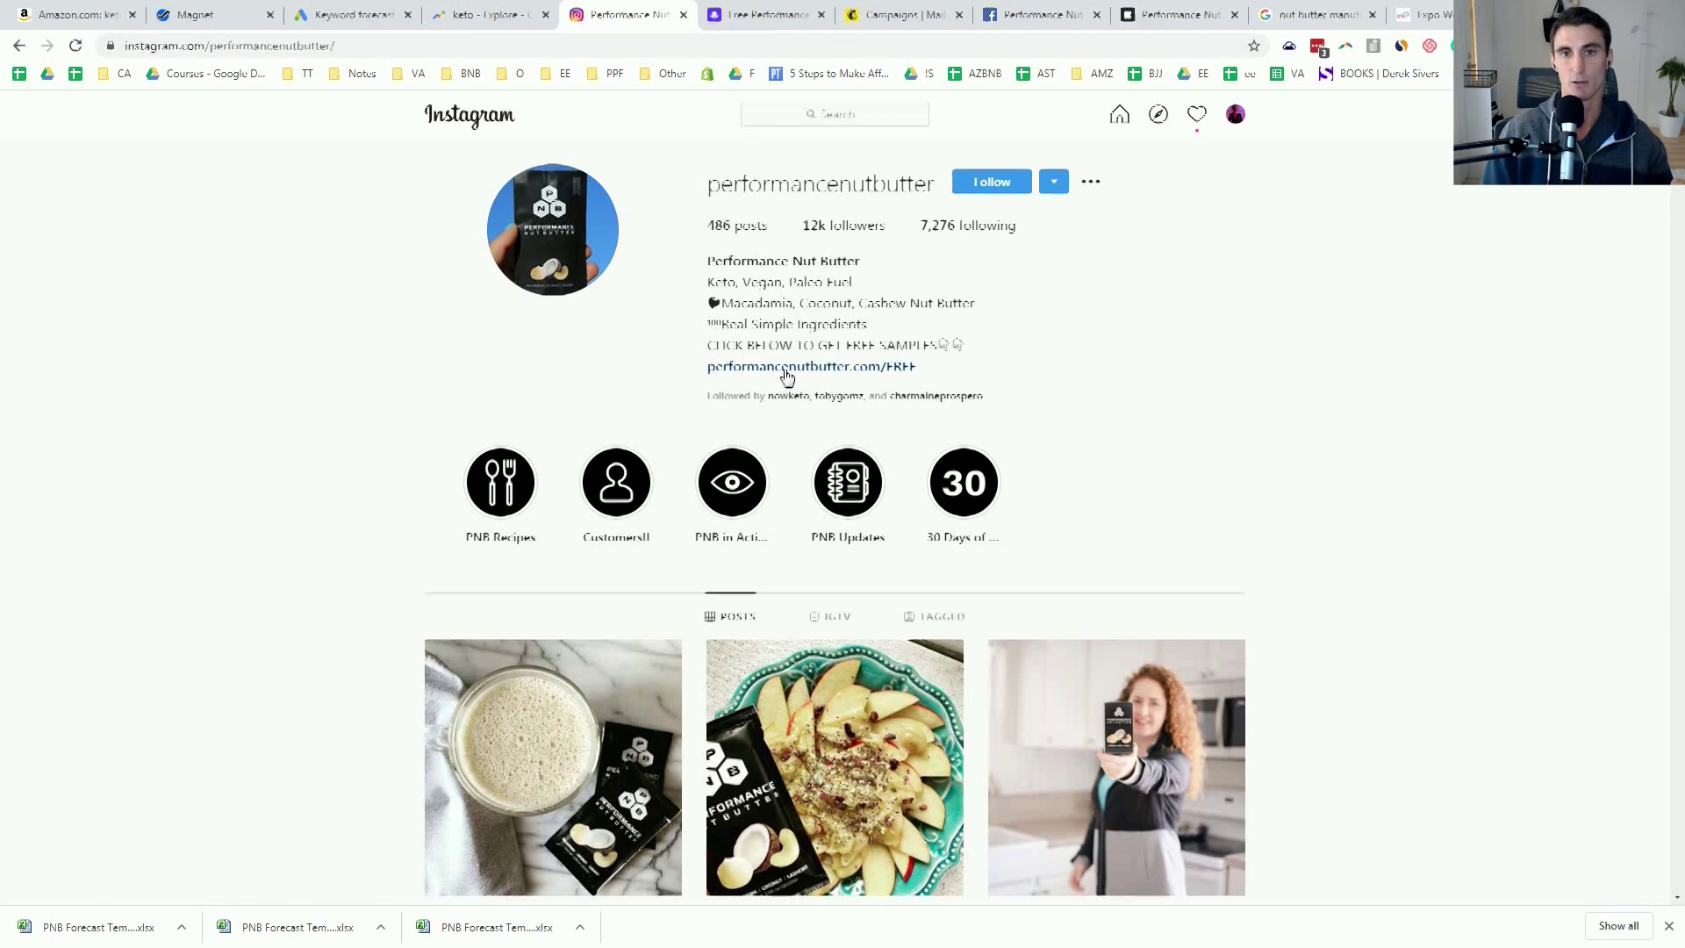
pyautogui.click(585, 17)
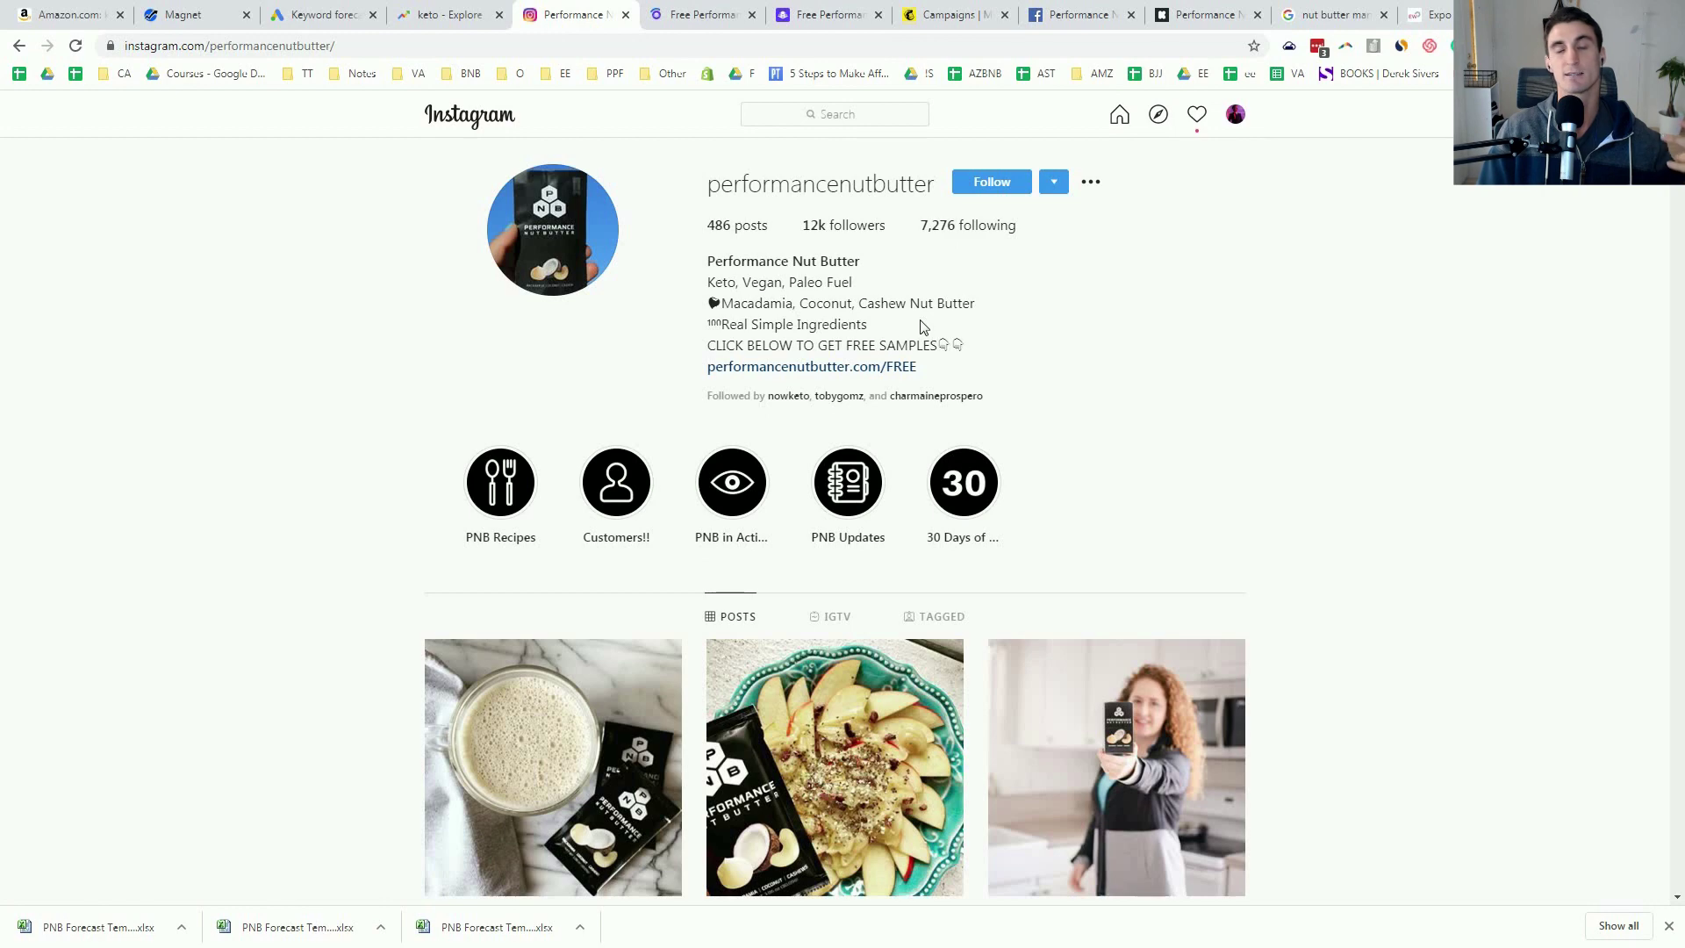
pyautogui.click(709, 23)
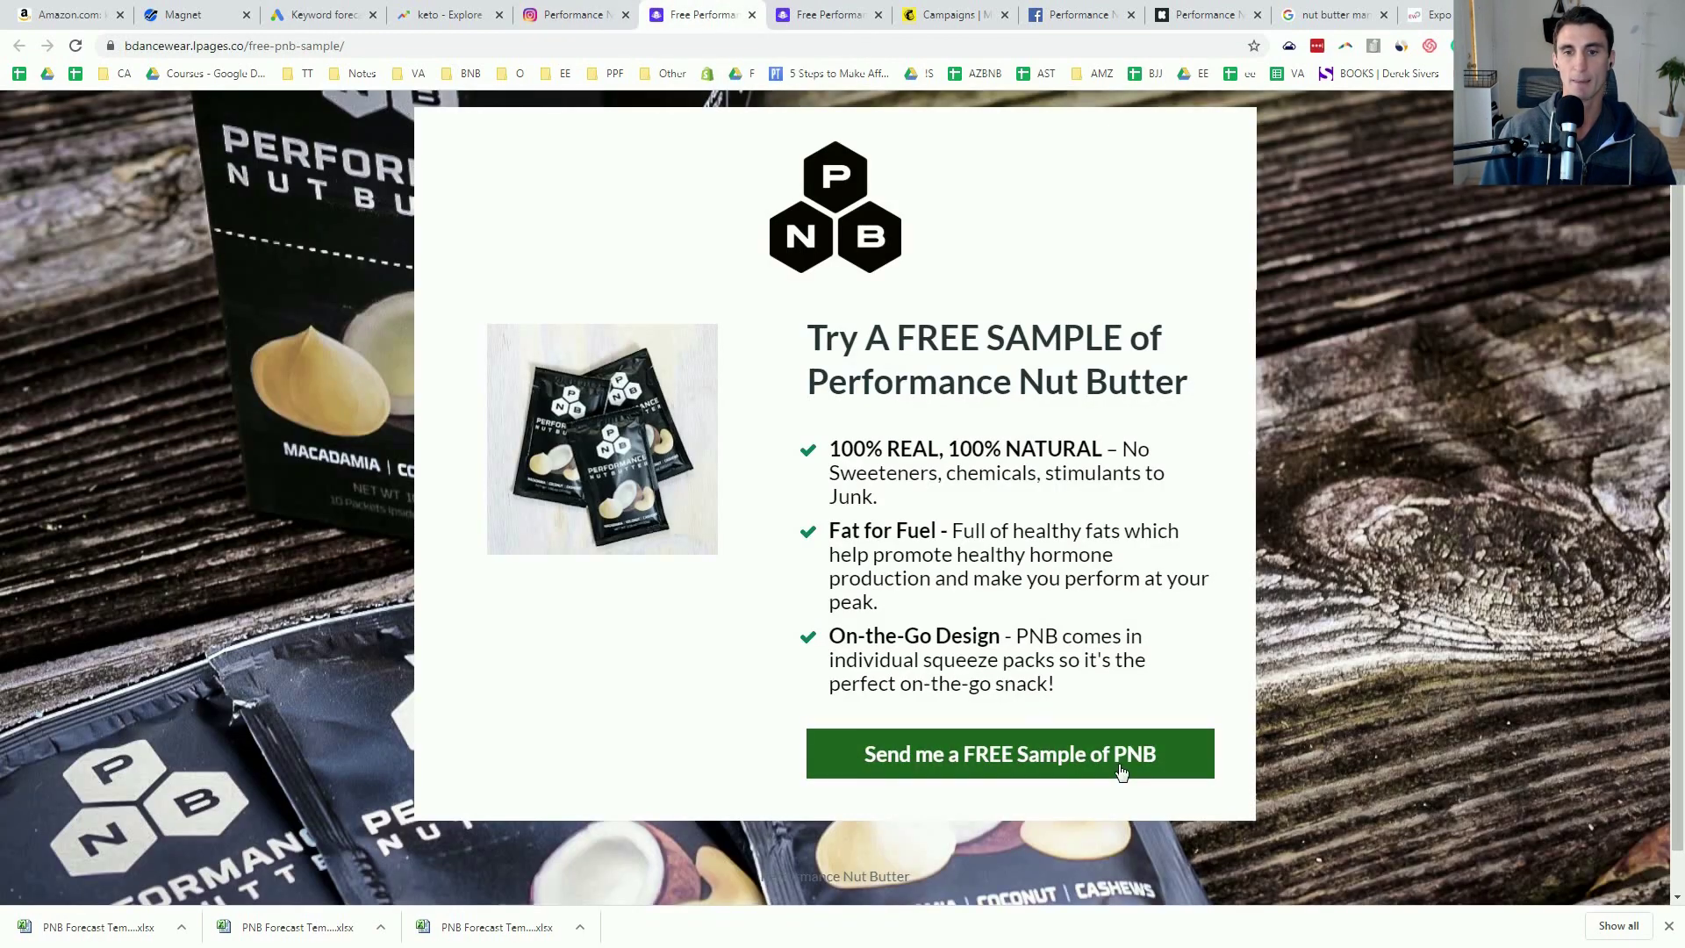
# Step: Preview the free sample sign-up form, close its popup and the duplicate sample page
pyautogui.click(1034, 757)
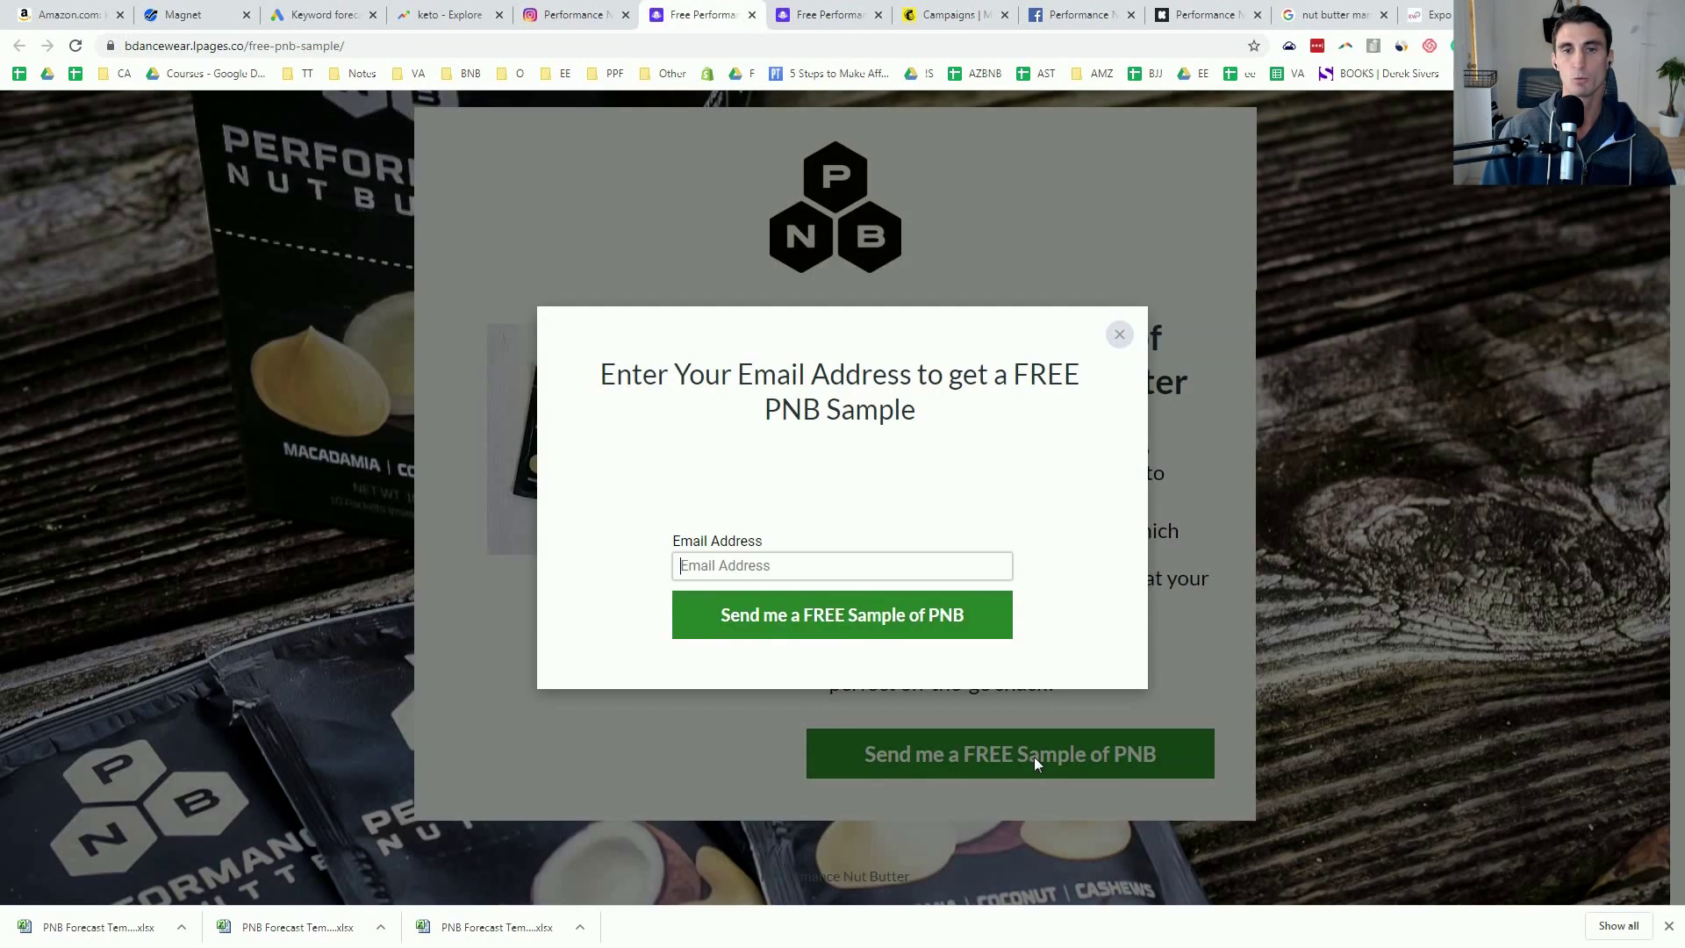
pyautogui.click(1119, 335)
pyautogui.click(877, 15)
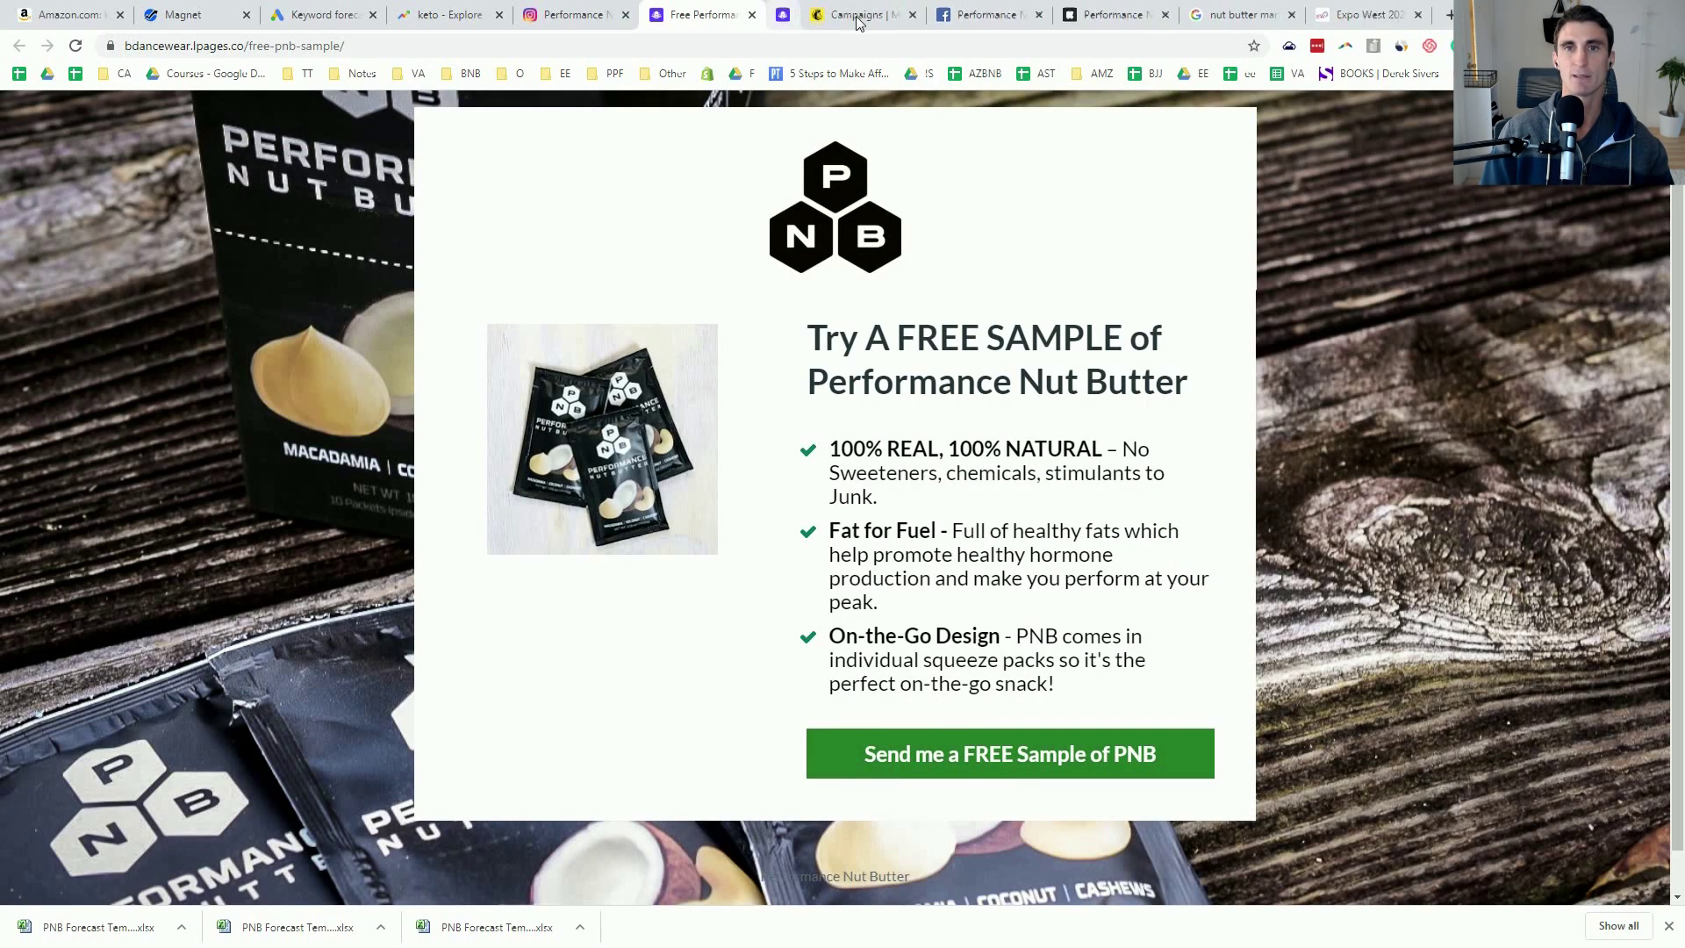
pyautogui.click(858, 23)
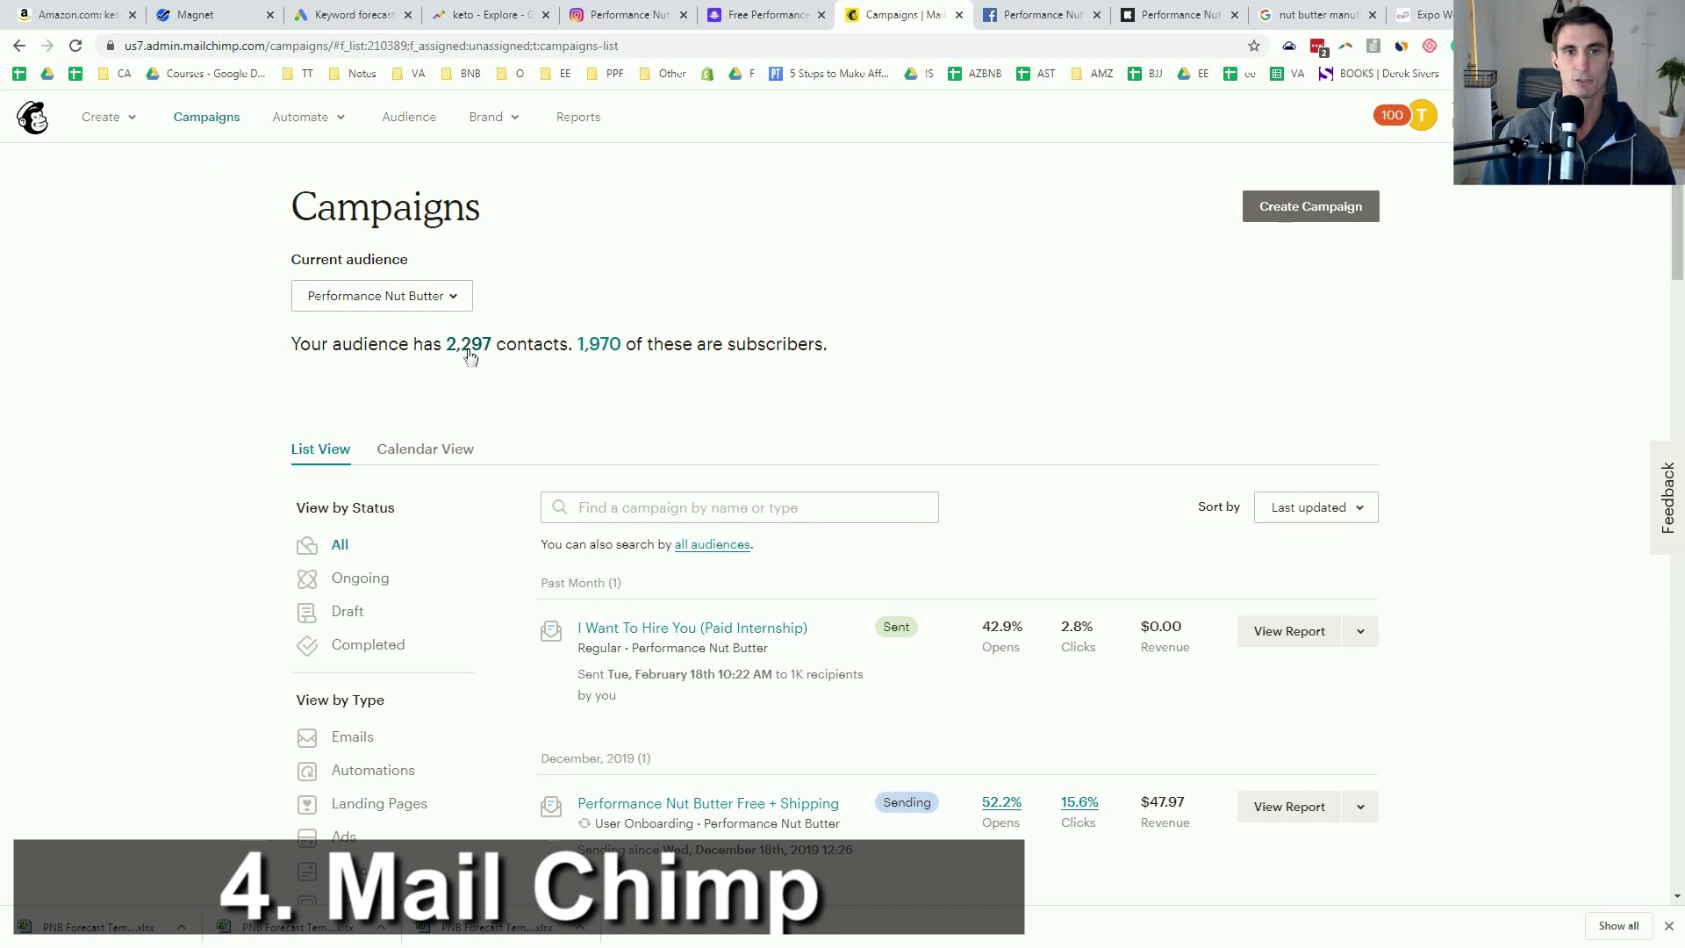
# Step: Highlight the 2,297 contact count, then go to the Performance Nut Butter Launch Group
pyautogui.moveTo(481, 358); pyautogui.dragTo(445, 336)
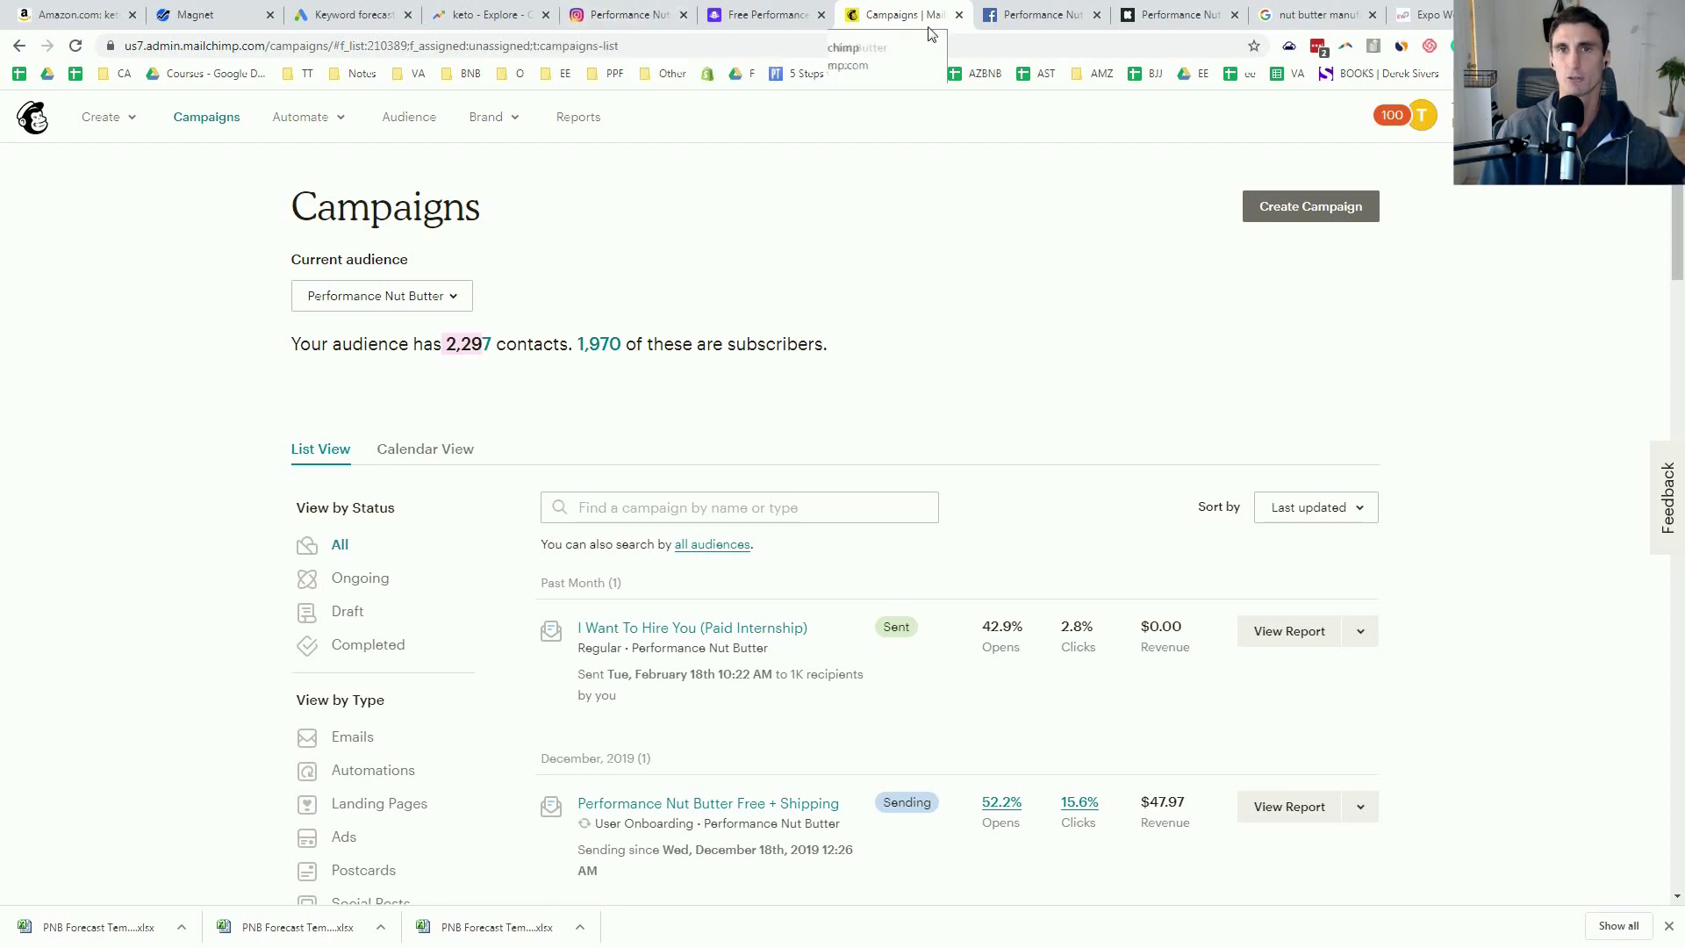
pyautogui.click(1043, 22)
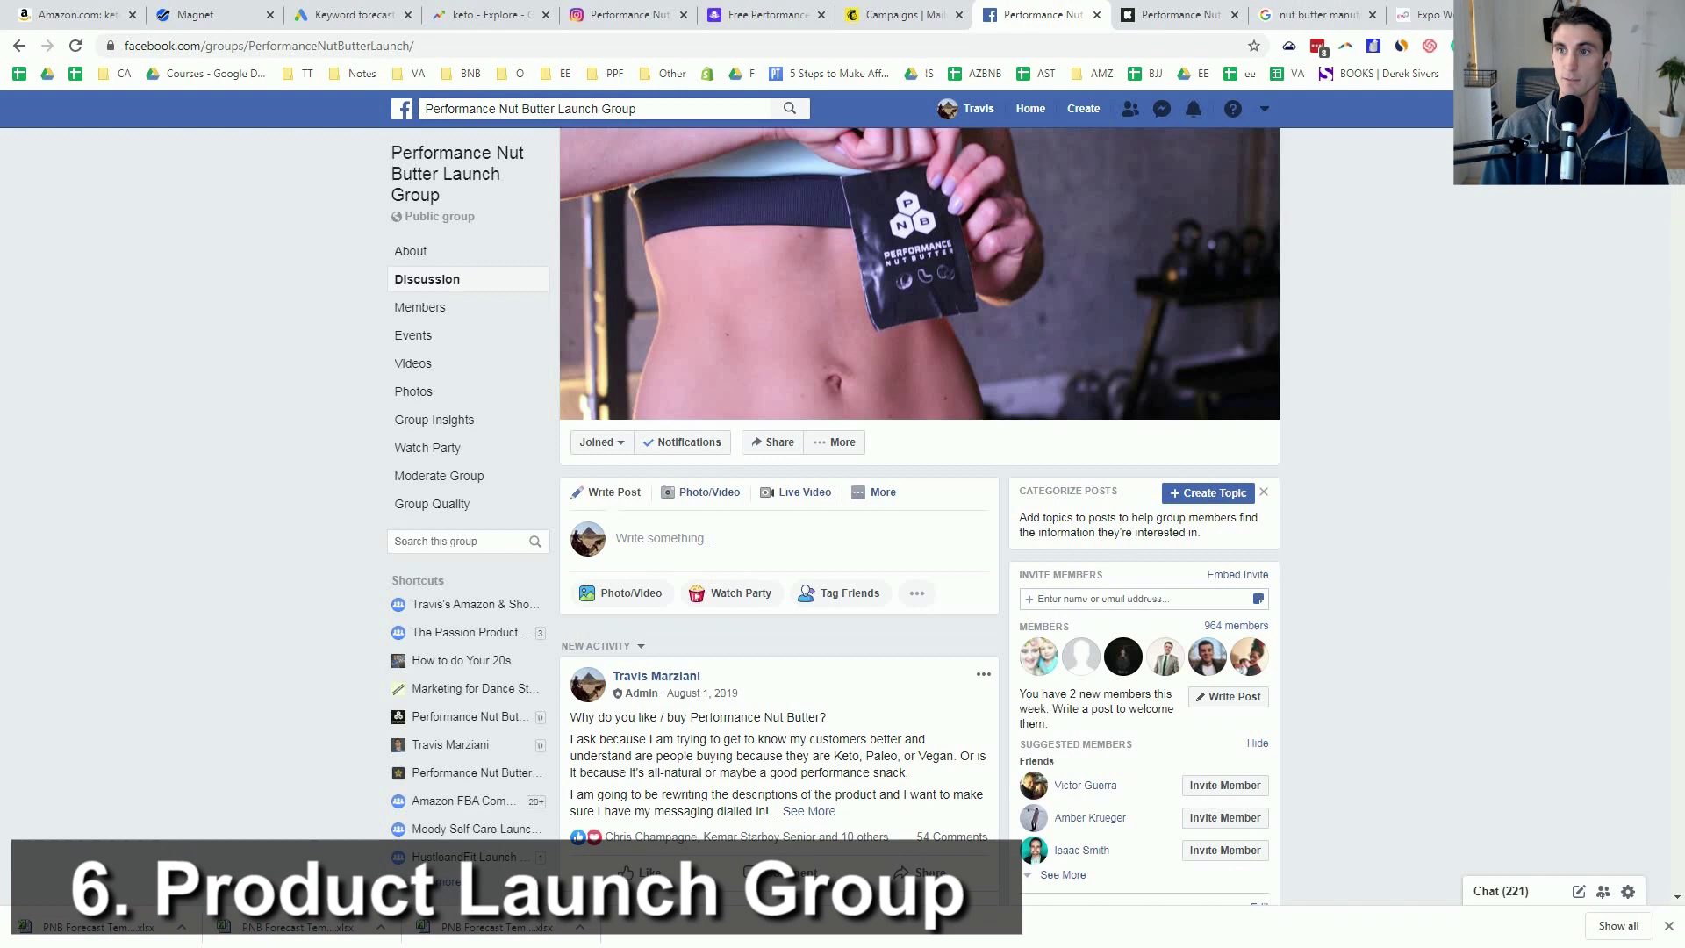
# Step: Browse the launch group's past posts, then return to the free Performance Nut Butter sample page
pyautogui.scroll(-15, 1667, 880)
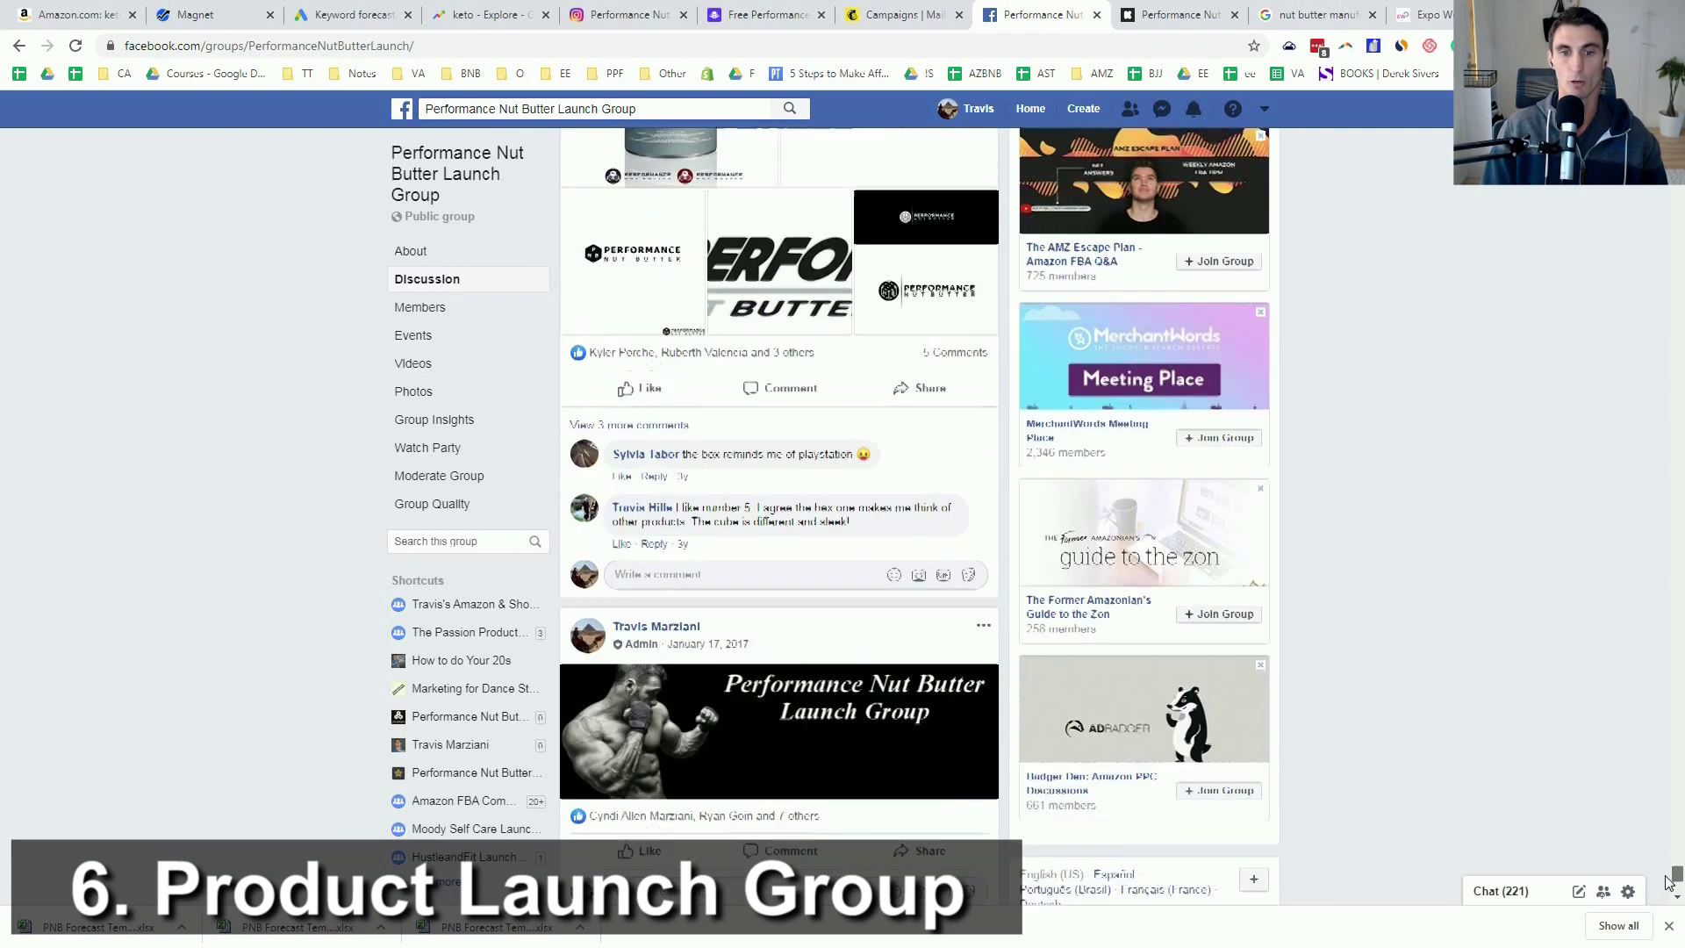
pyautogui.scroll(2, 1668, 880)
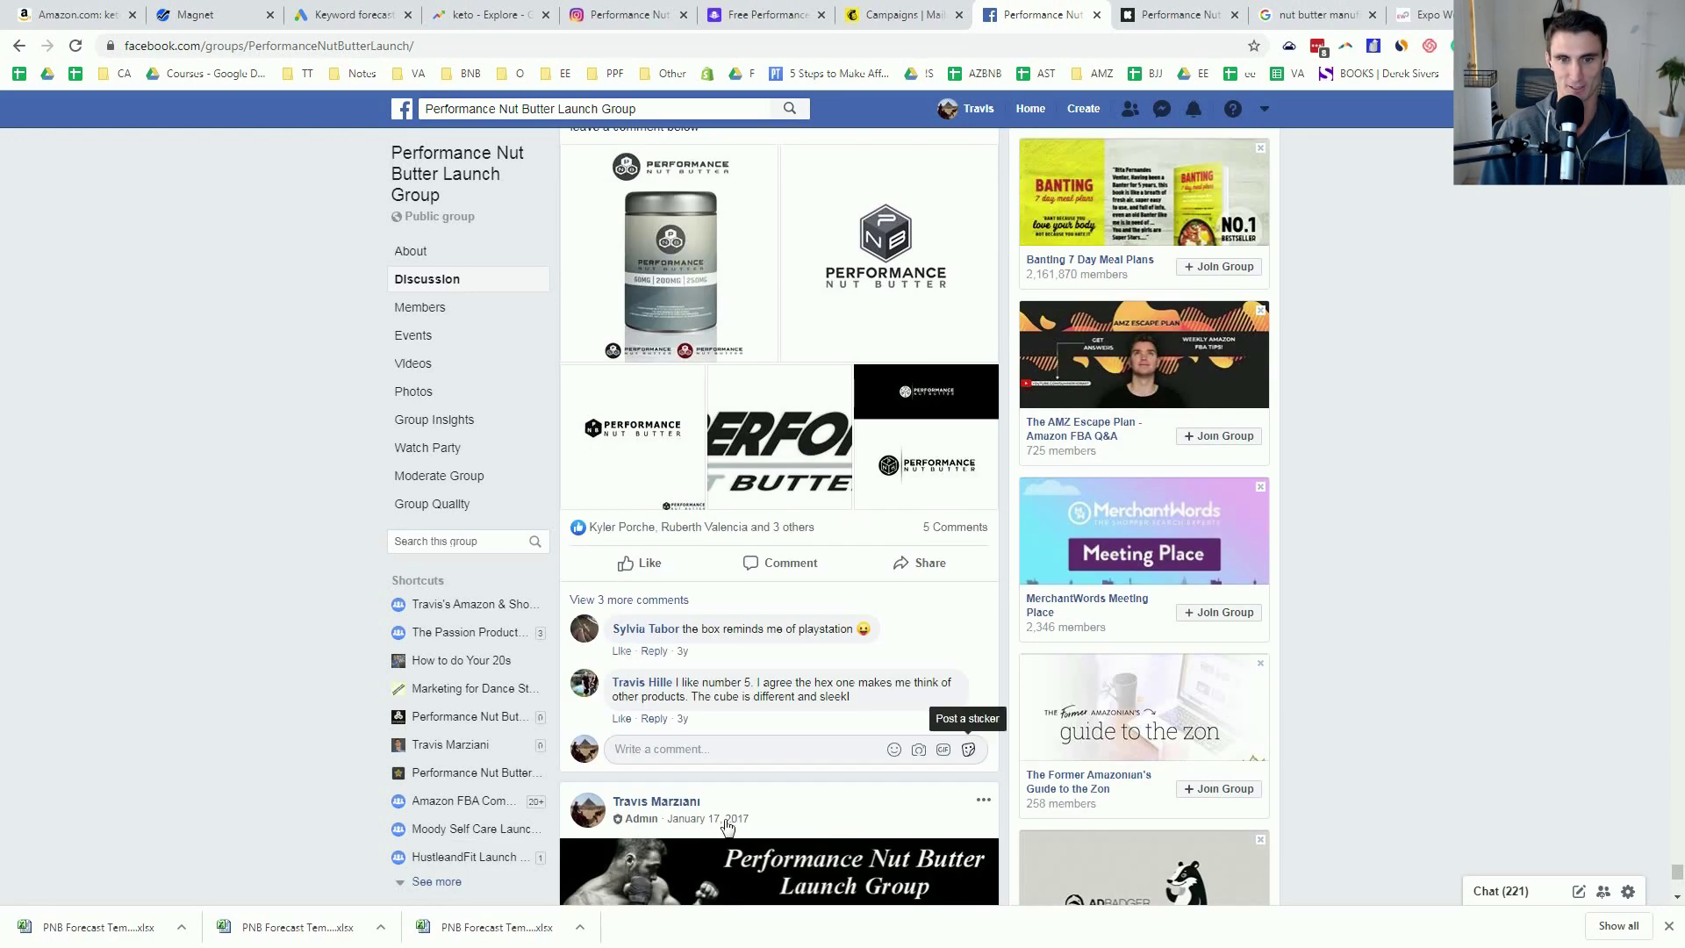
pyautogui.scroll(2, 741, 825)
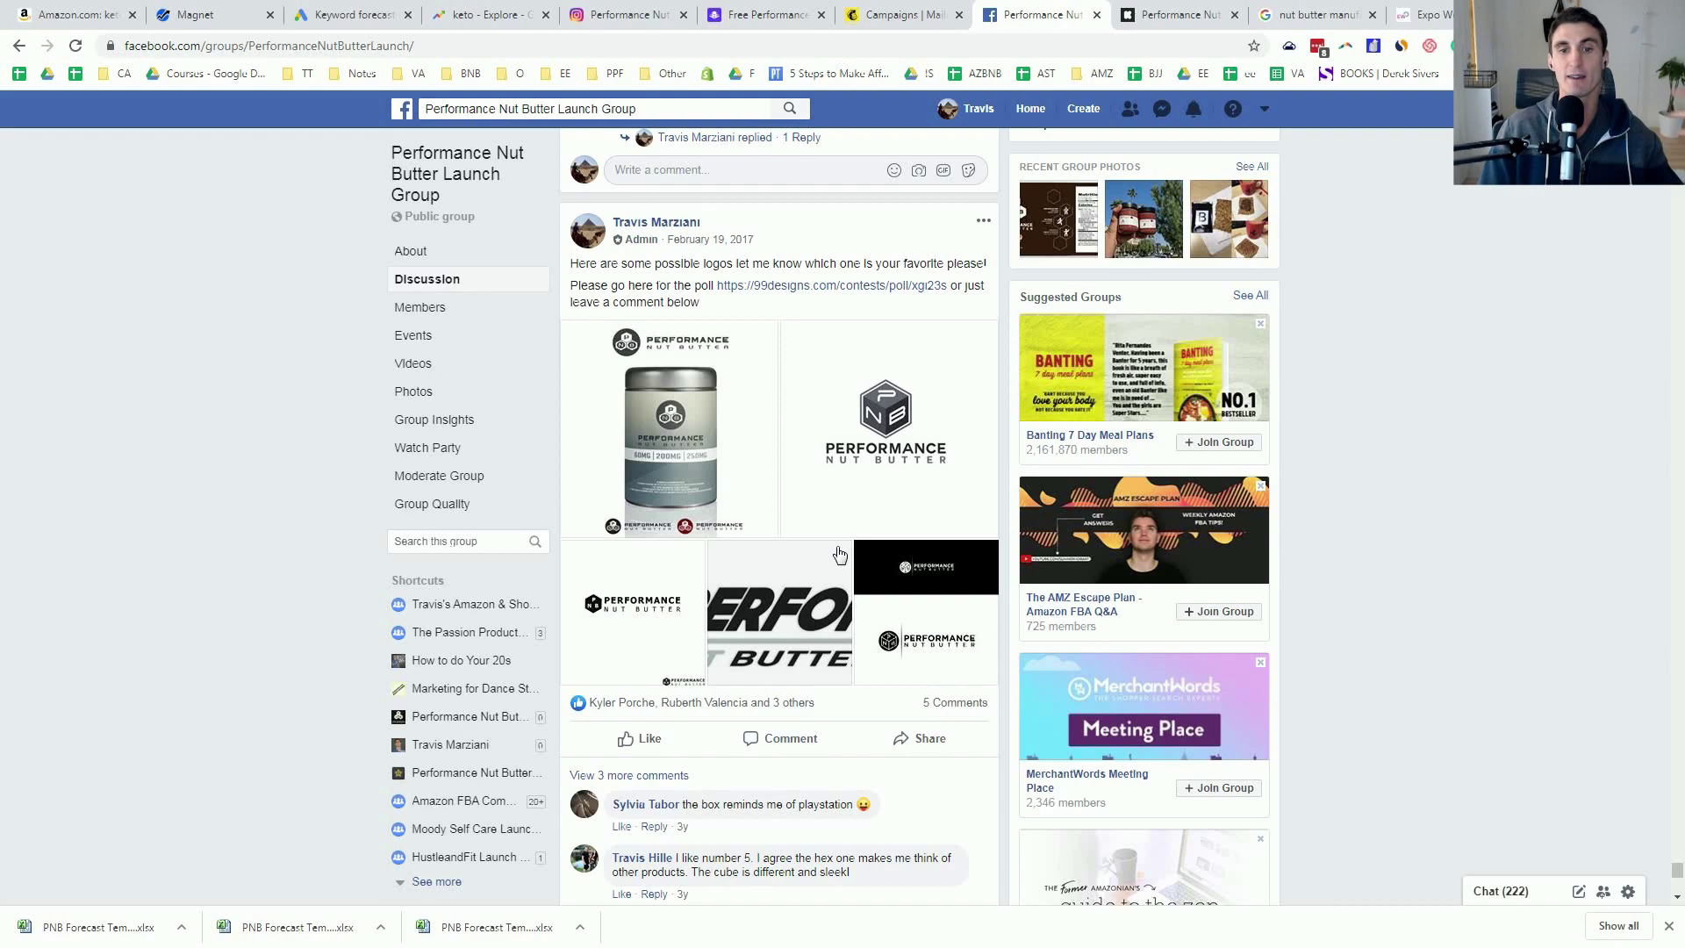
pyautogui.scroll(1, 839, 555)
pyautogui.scroll(10, 839, 555)
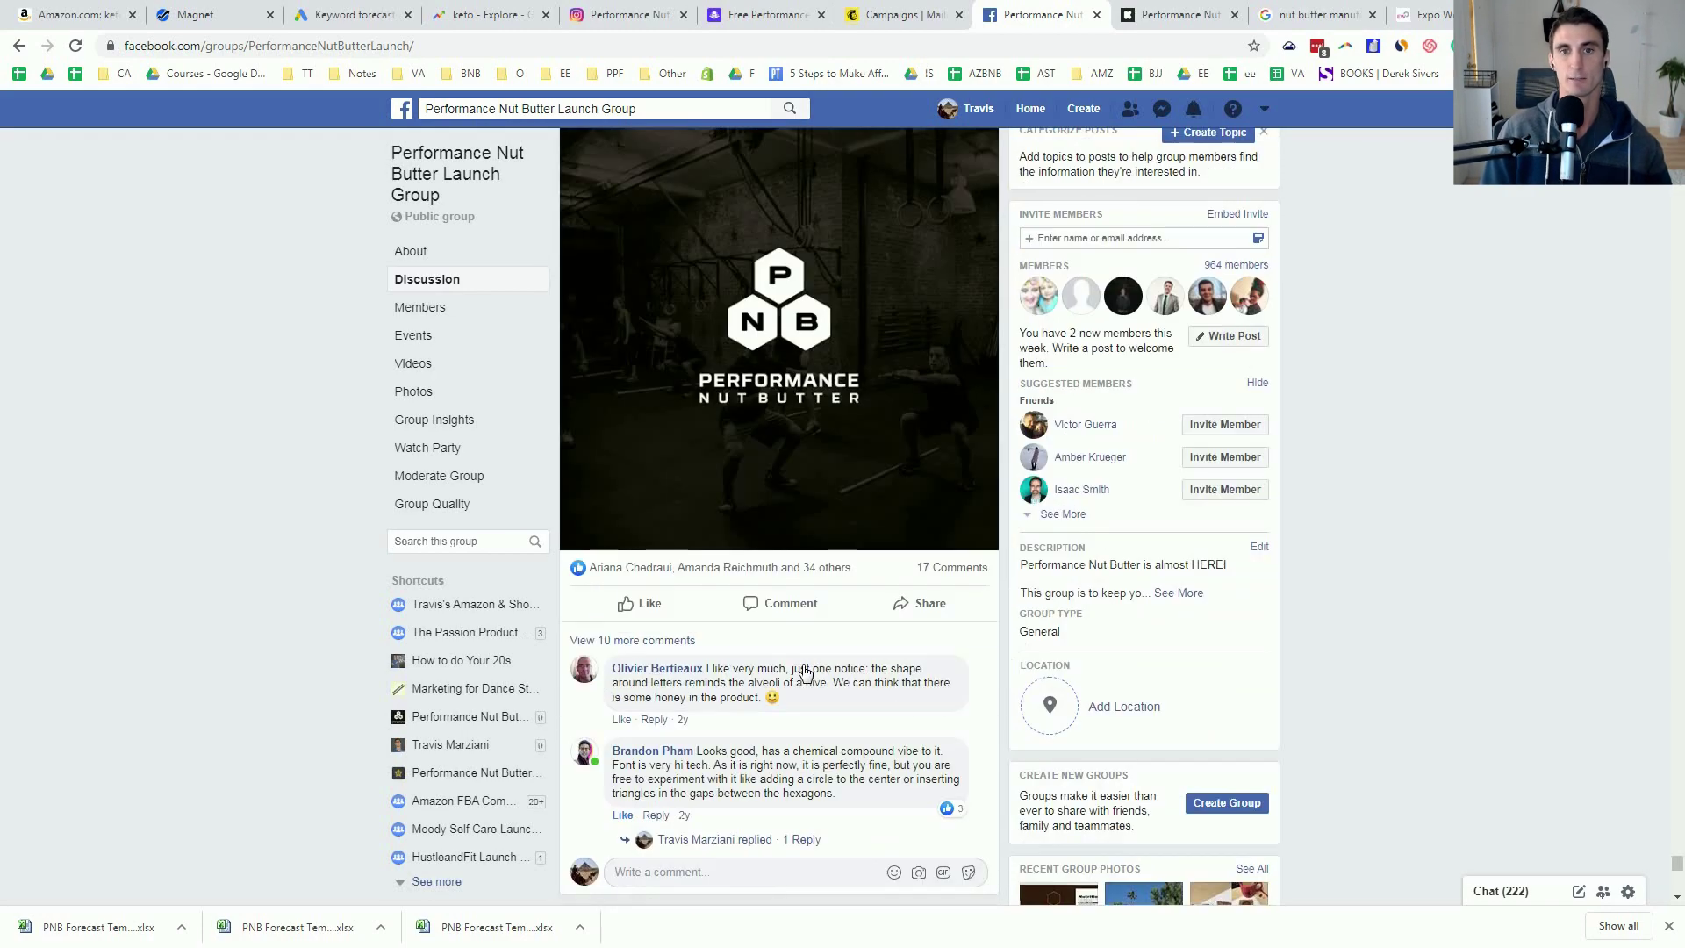
pyautogui.scroll(10, 729, 596)
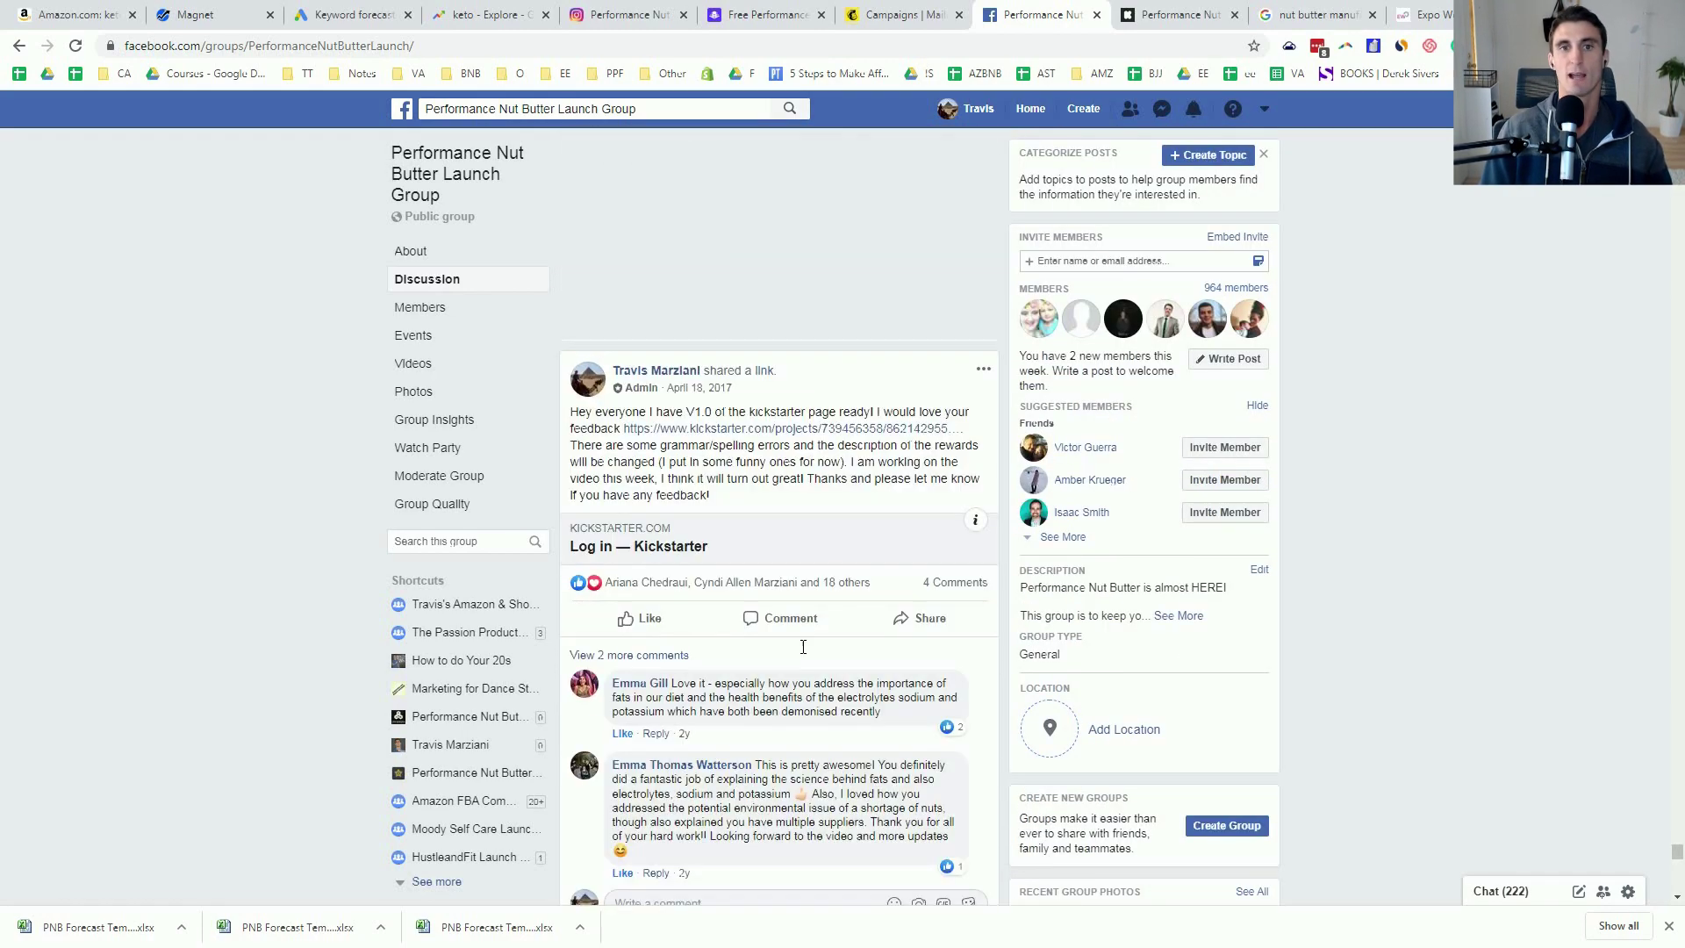
pyautogui.scroll(10, 916, 610)
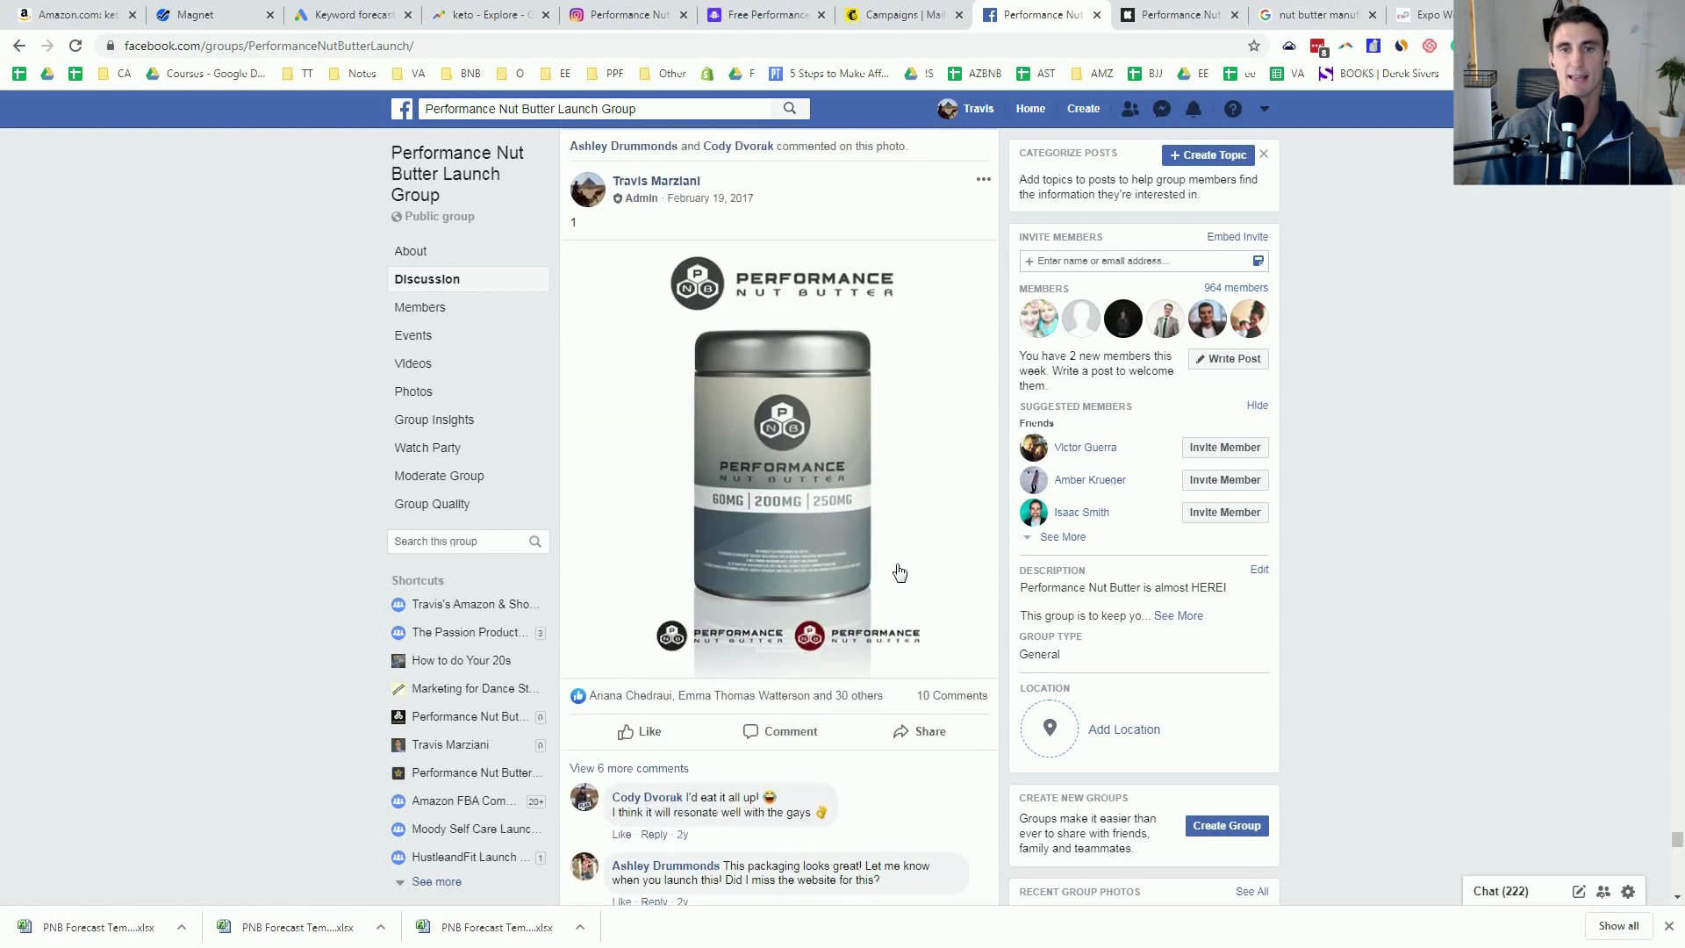
pyautogui.scroll(10, 800, 614)
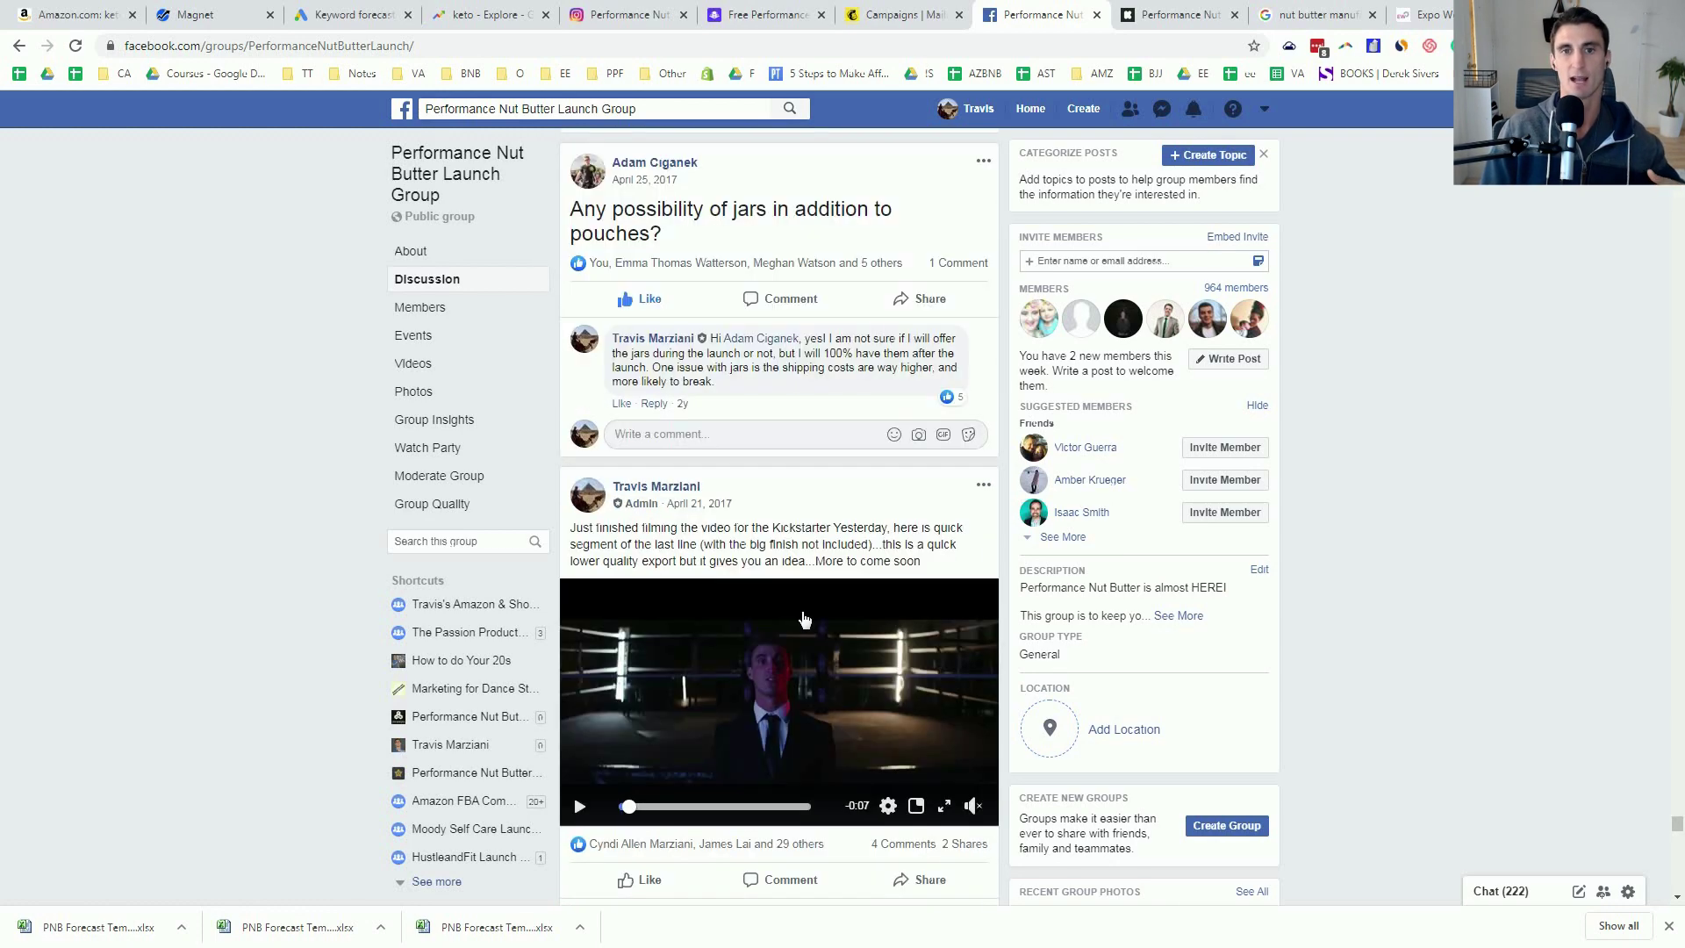
pyautogui.scroll(-6, 805, 643)
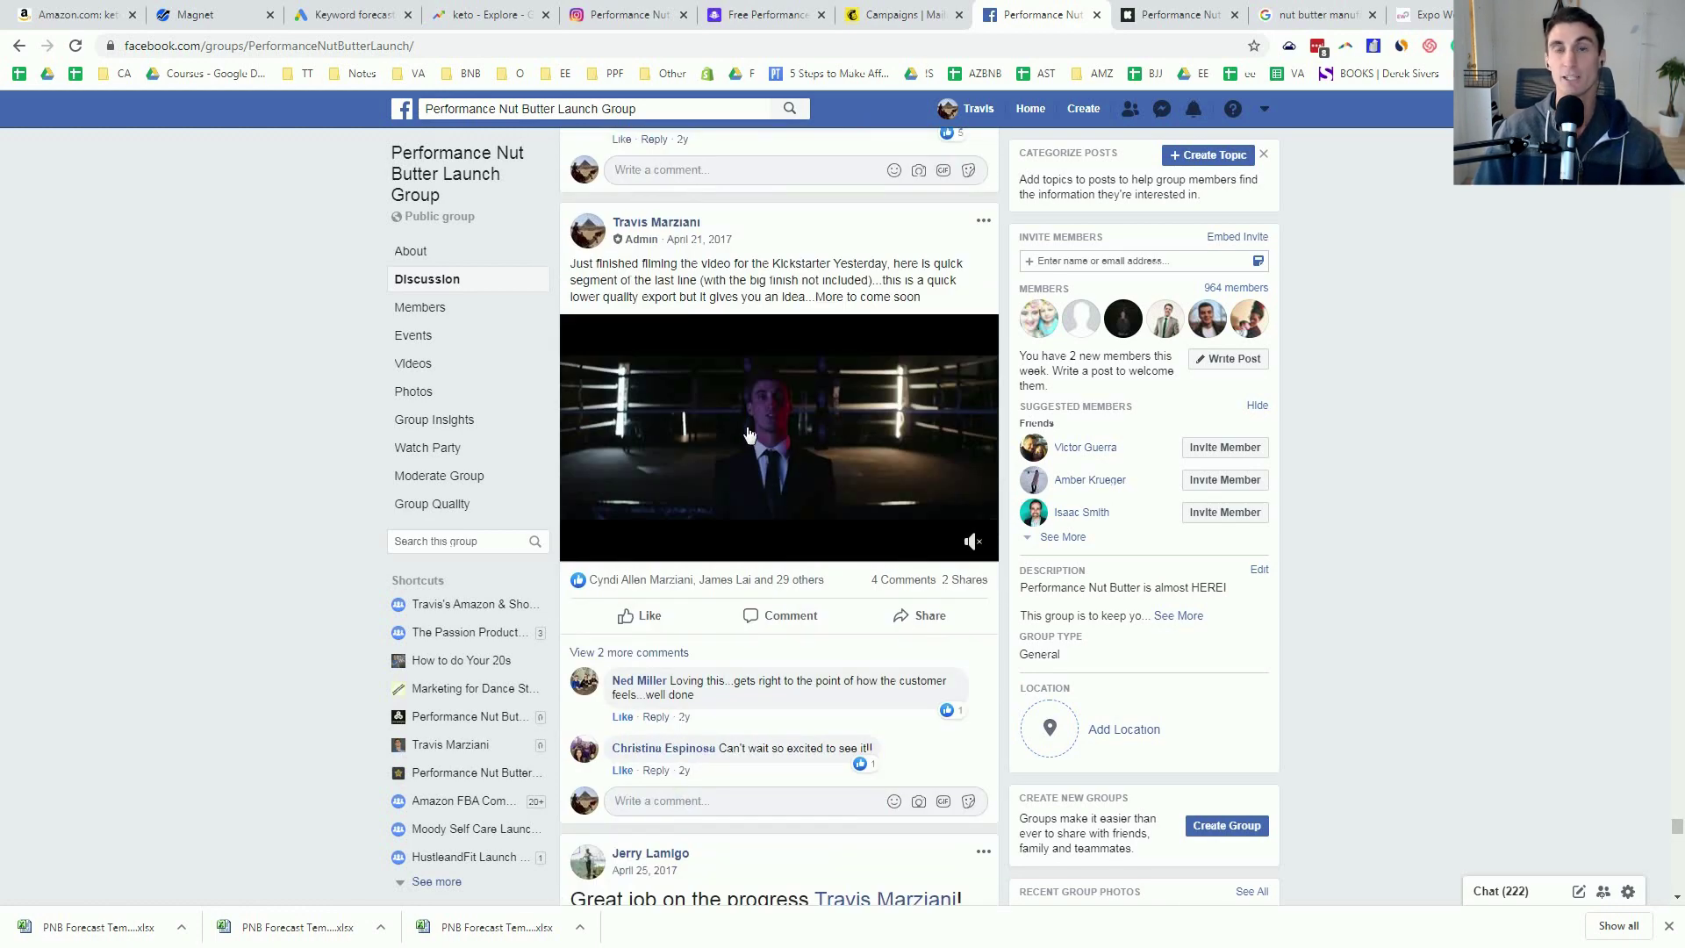
pyautogui.scroll(4, 748, 419)
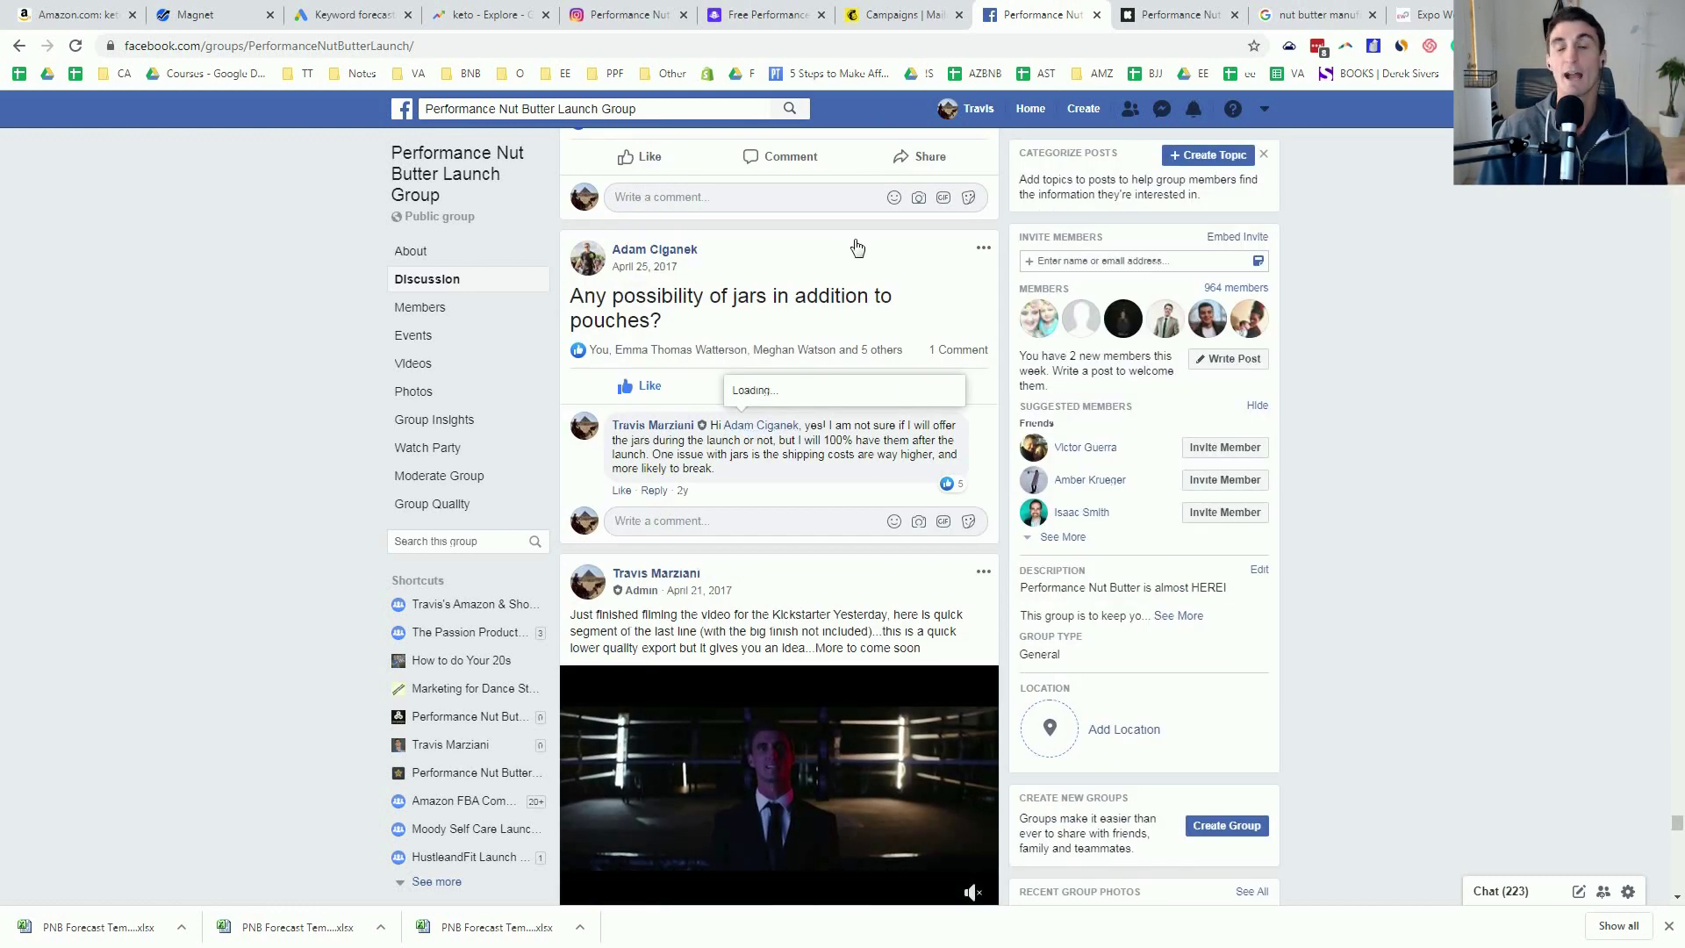
pyautogui.click(754, 22)
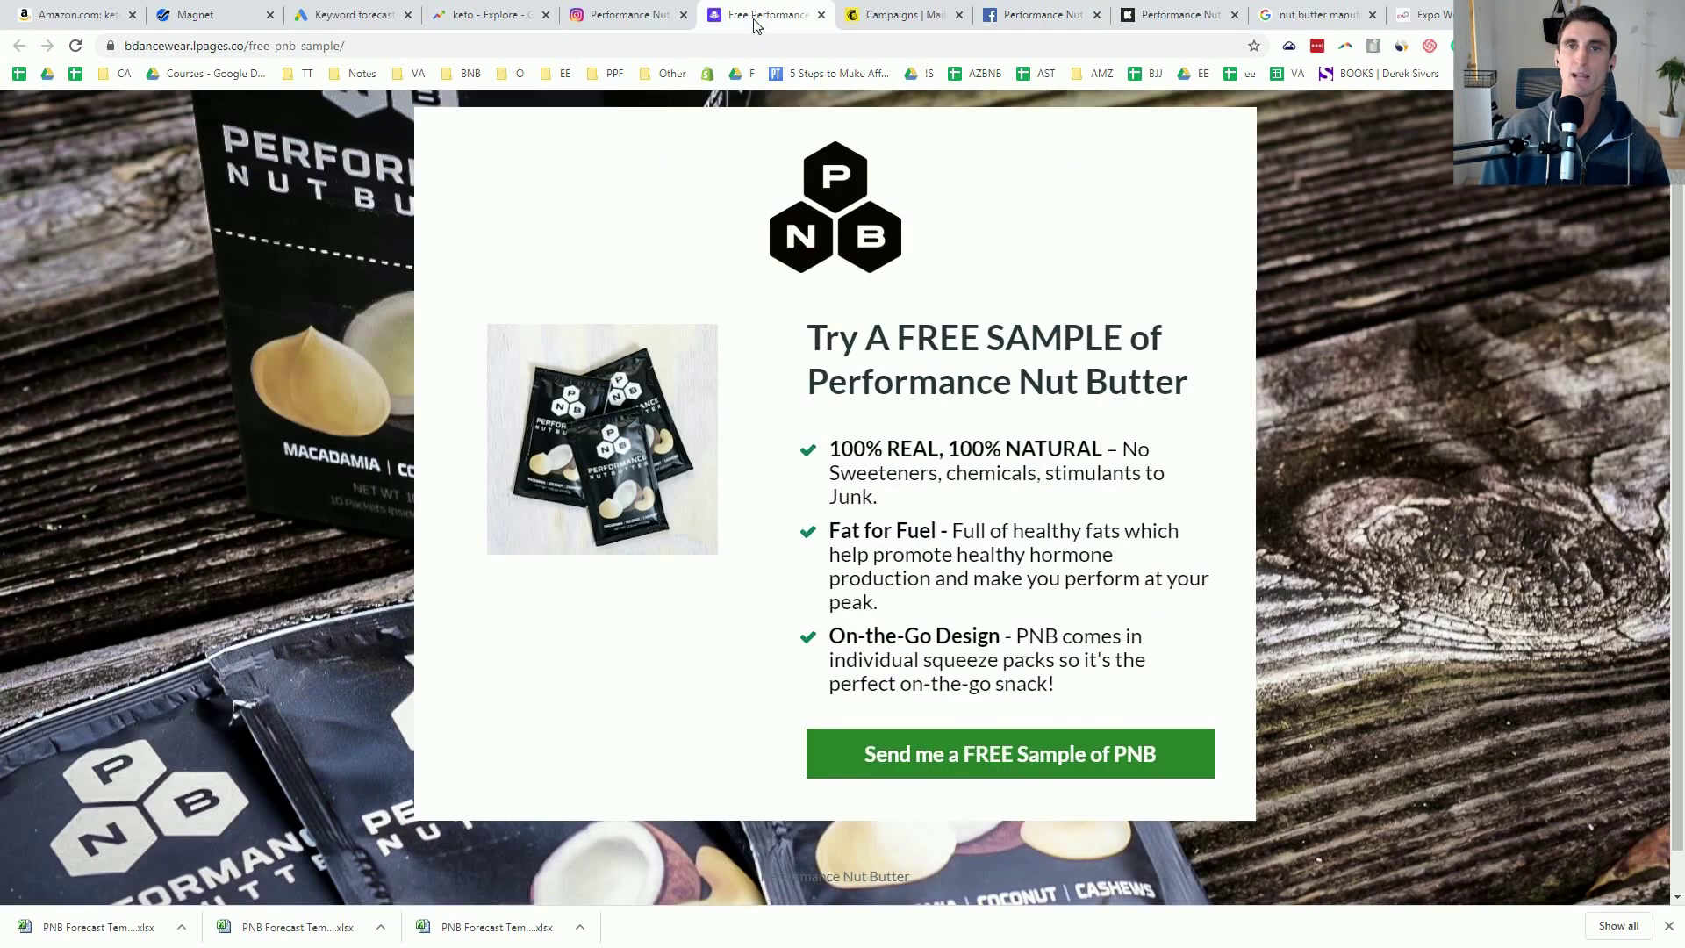
# Step: Return to the Facebook launch group, then open the Performance Nut Butter Kickstarter campaign
pyautogui.click(1050, 20)
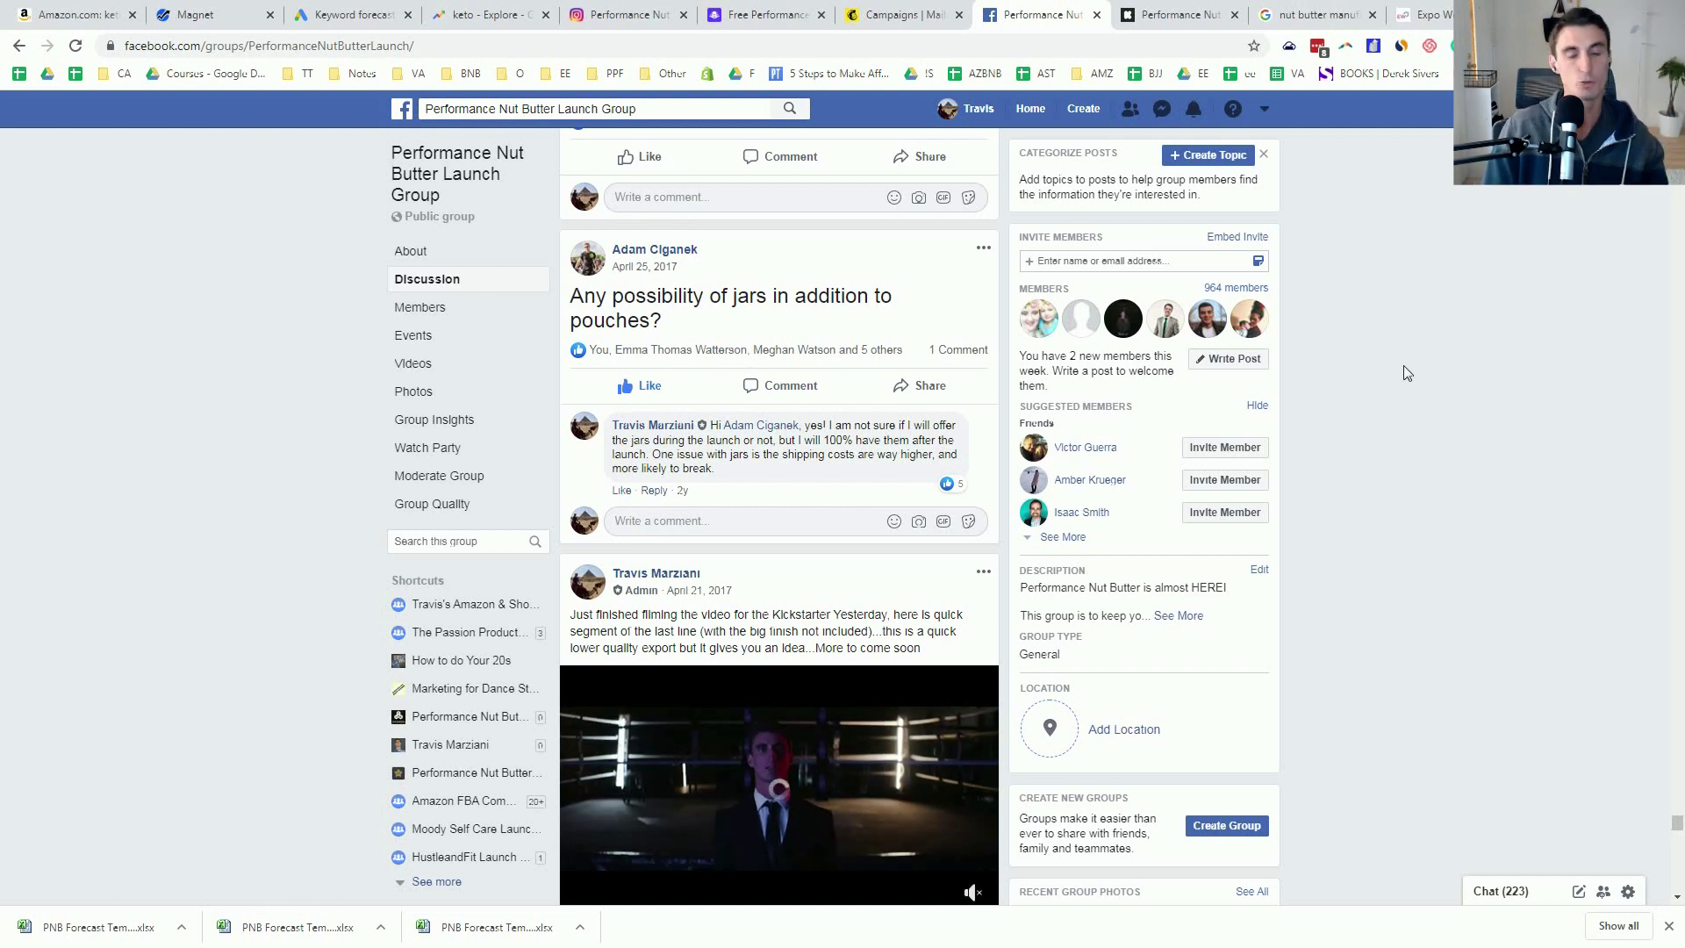
pyautogui.click(1168, 17)
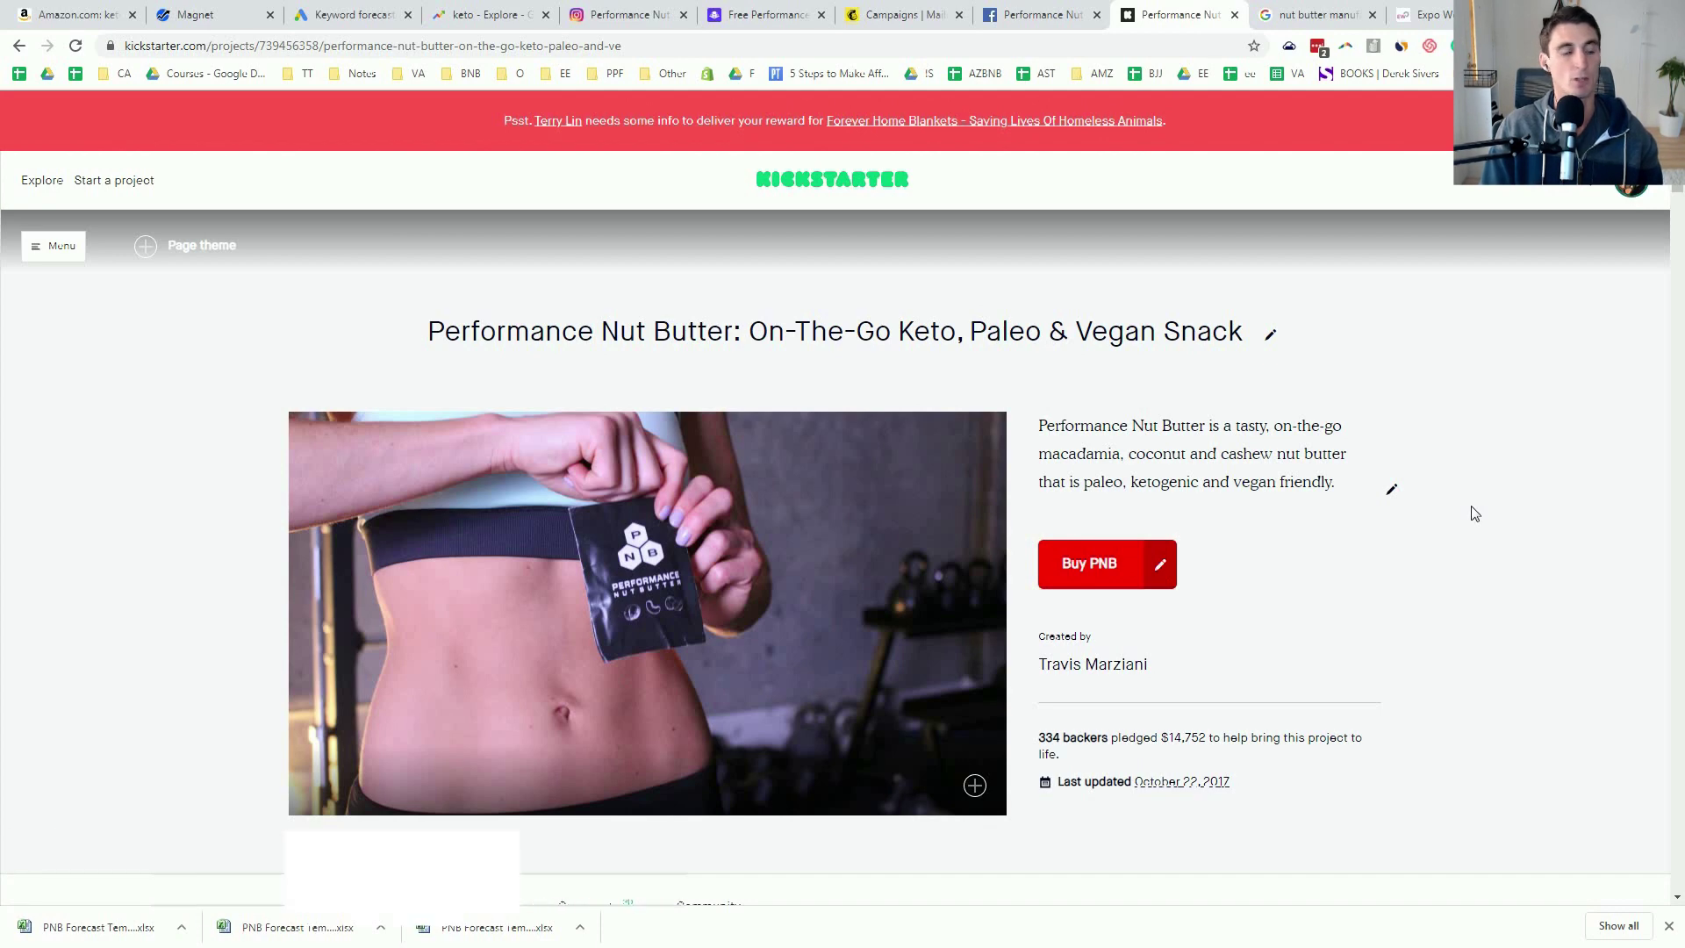
# Step: Highlight the campaign's $14,752 pledged total on the Kickstarter page
pyautogui.scroll(-1, 1474, 512)
pyautogui.scroll(-10, 1474, 513)
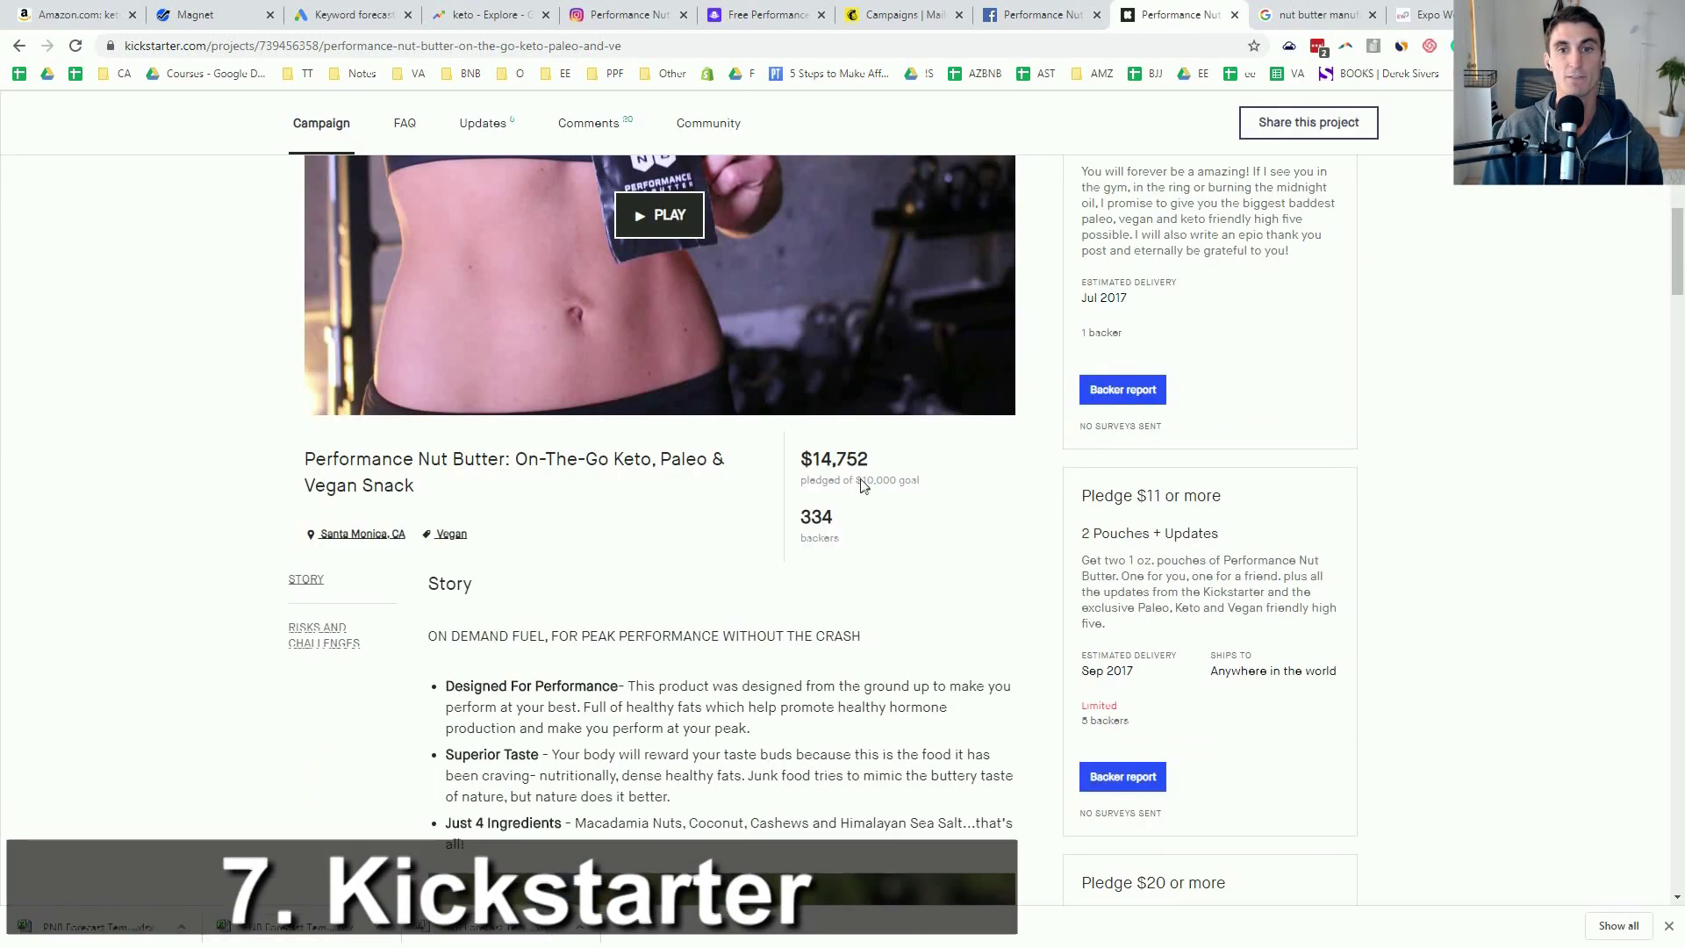
pyautogui.moveTo(869, 459); pyautogui.dragTo(792, 459)
pyautogui.click(1040, 539)
# Step: Review the rewards and mark $14,752 raised against the $10,000 goal, then view manufacturer results
pyautogui.scroll(7, 1456, 643)
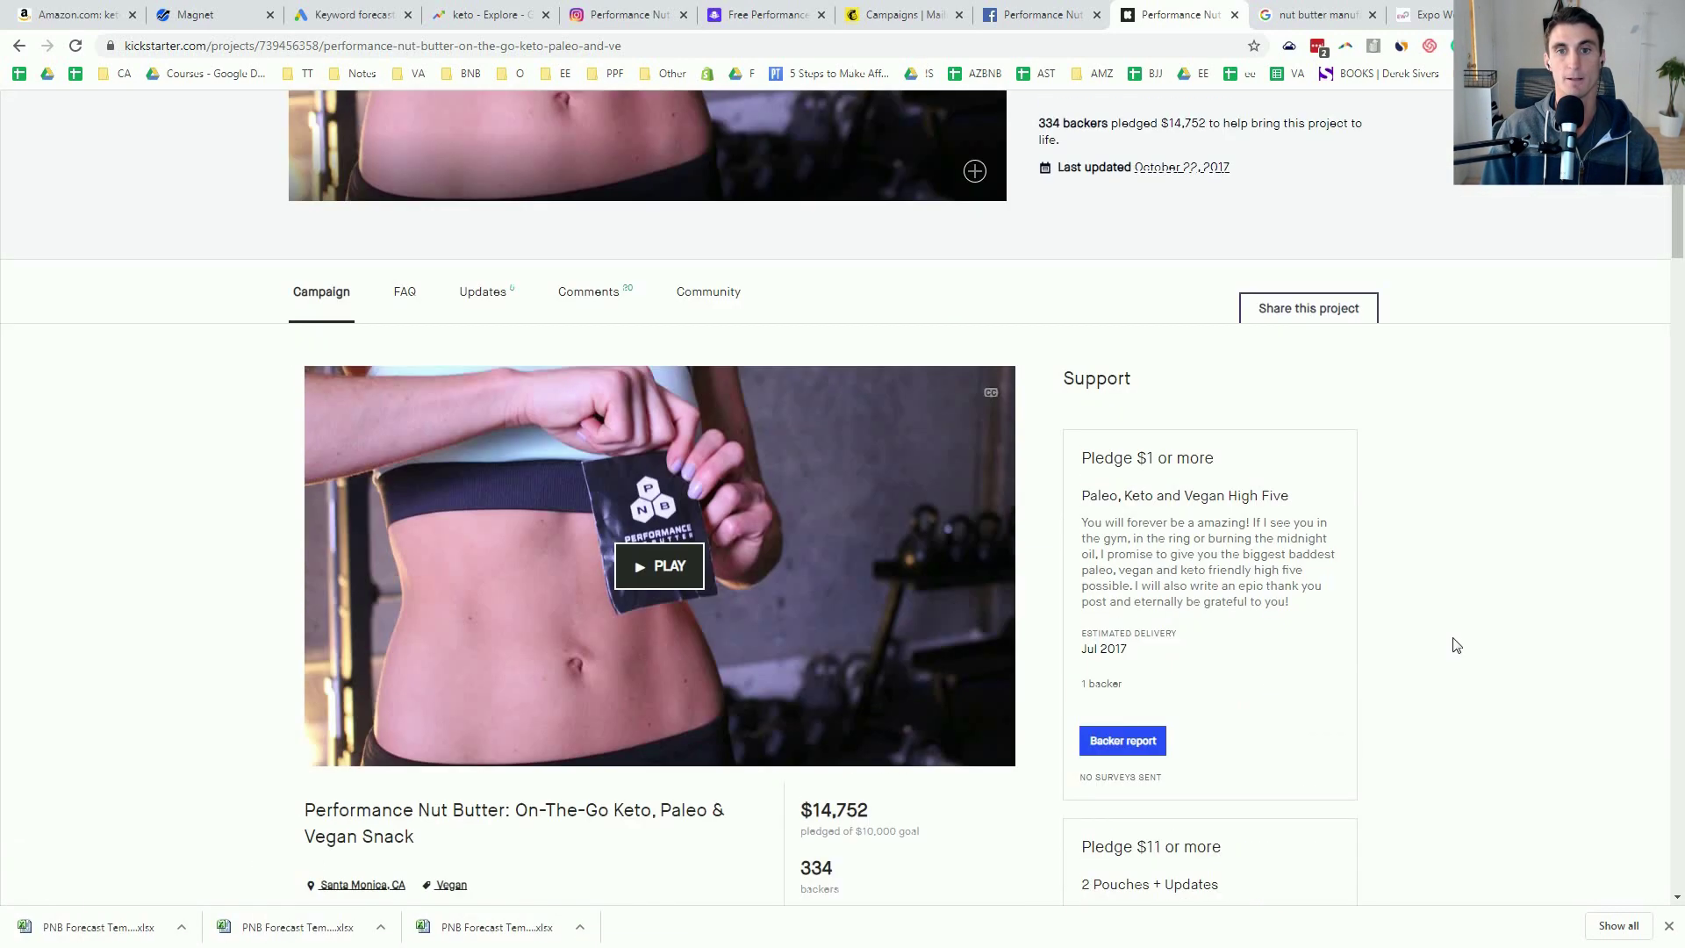
pyautogui.scroll(1, 1529, 655)
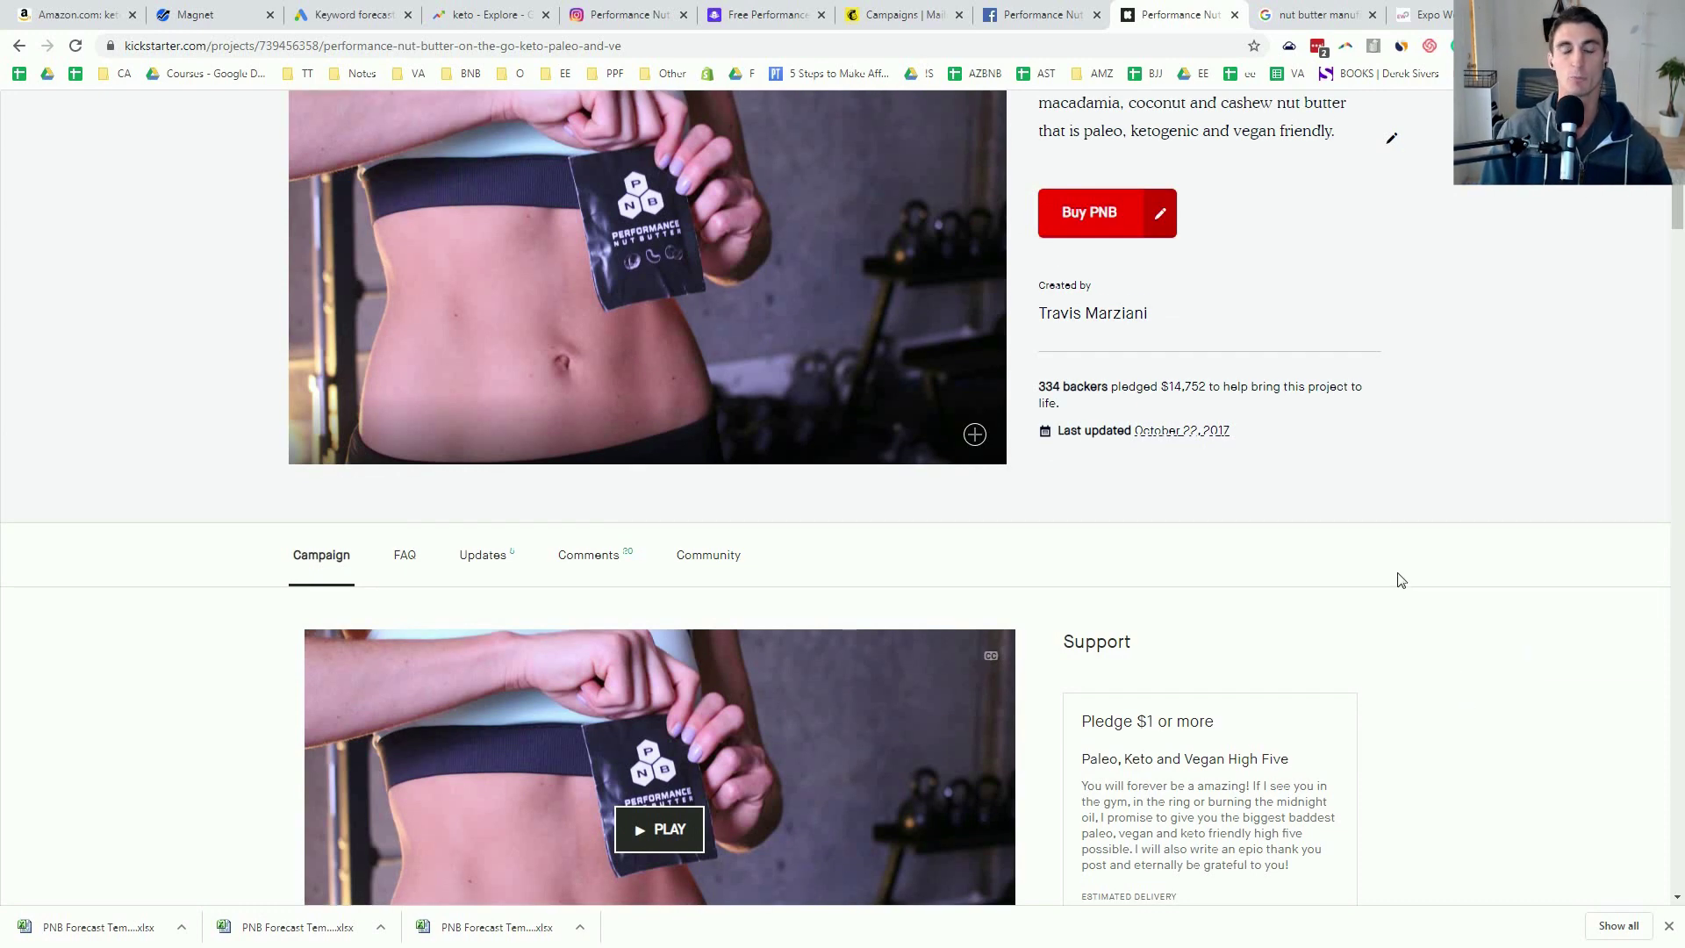
pyautogui.scroll(-3, 1397, 577)
pyautogui.scroll(-1, 1400, 580)
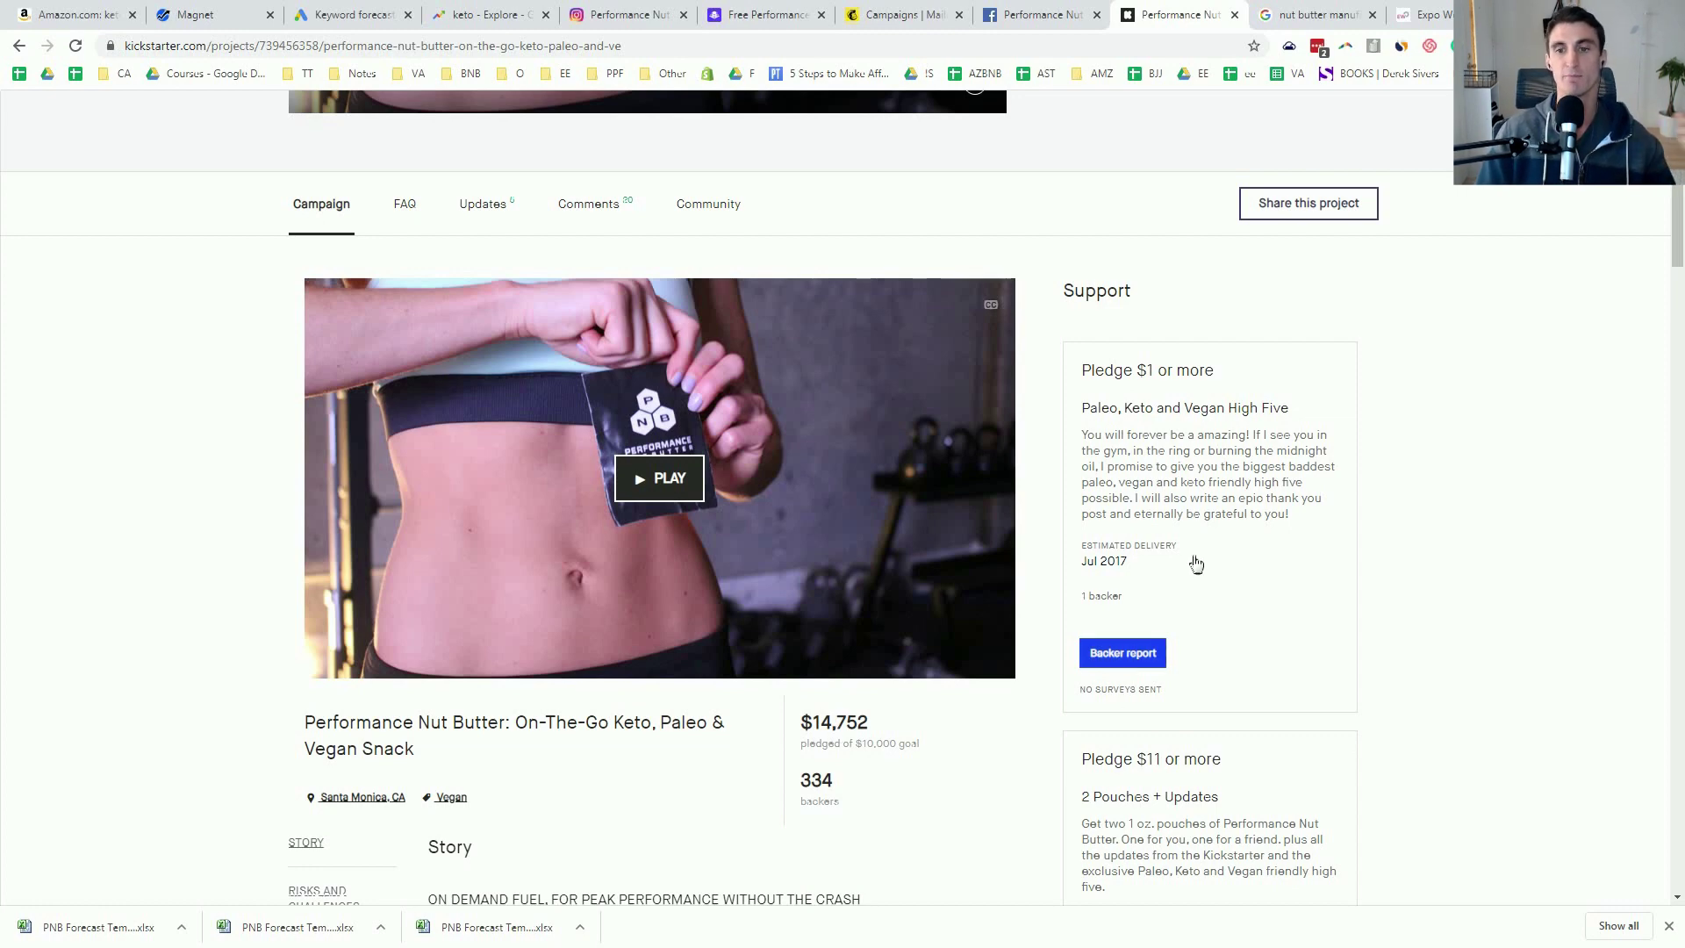
pyautogui.scroll(-5, 1194, 562)
pyautogui.scroll(-4, 714, 751)
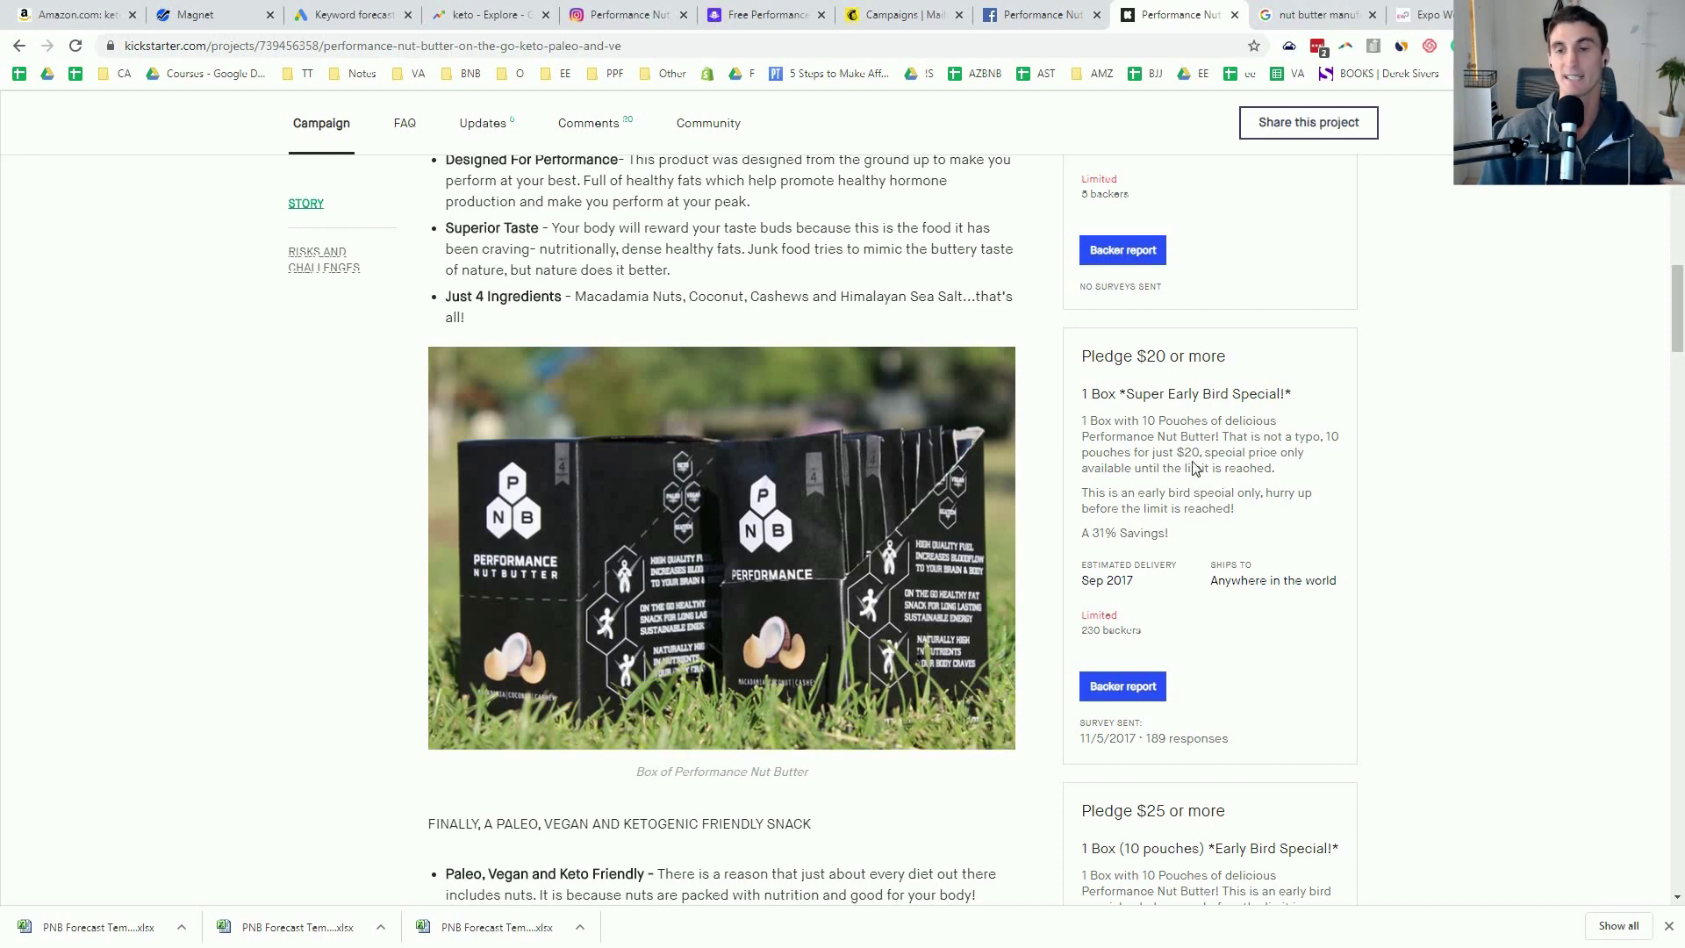
pyautogui.scroll(4, 1193, 468)
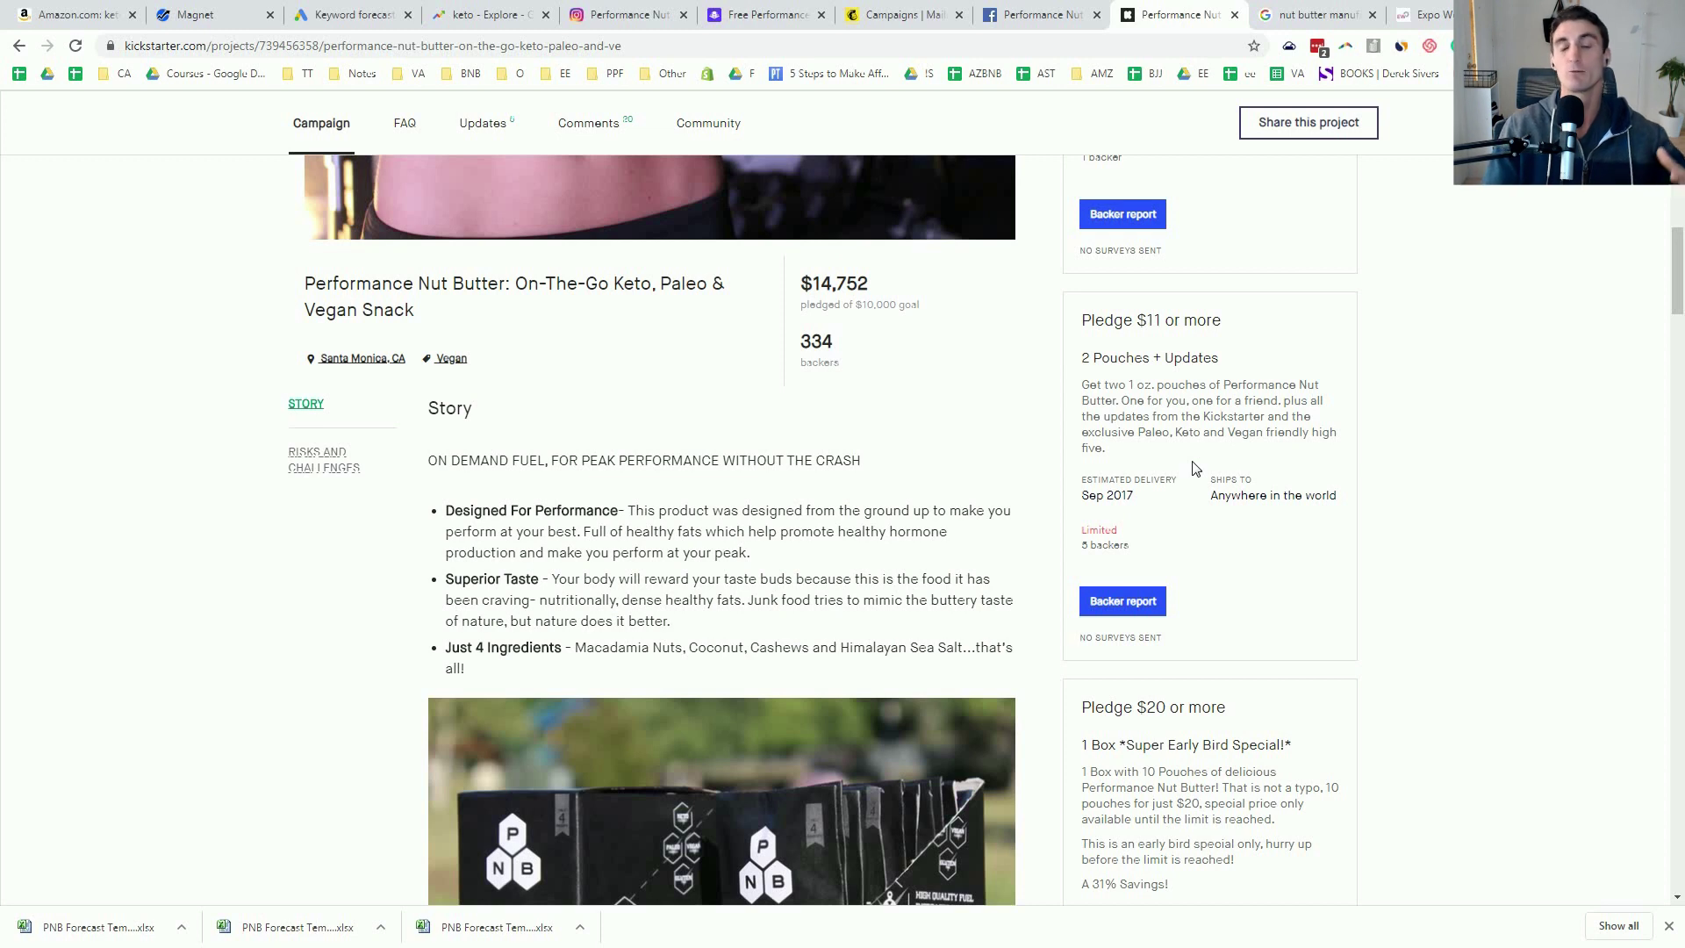
pyautogui.scroll(4, 1193, 468)
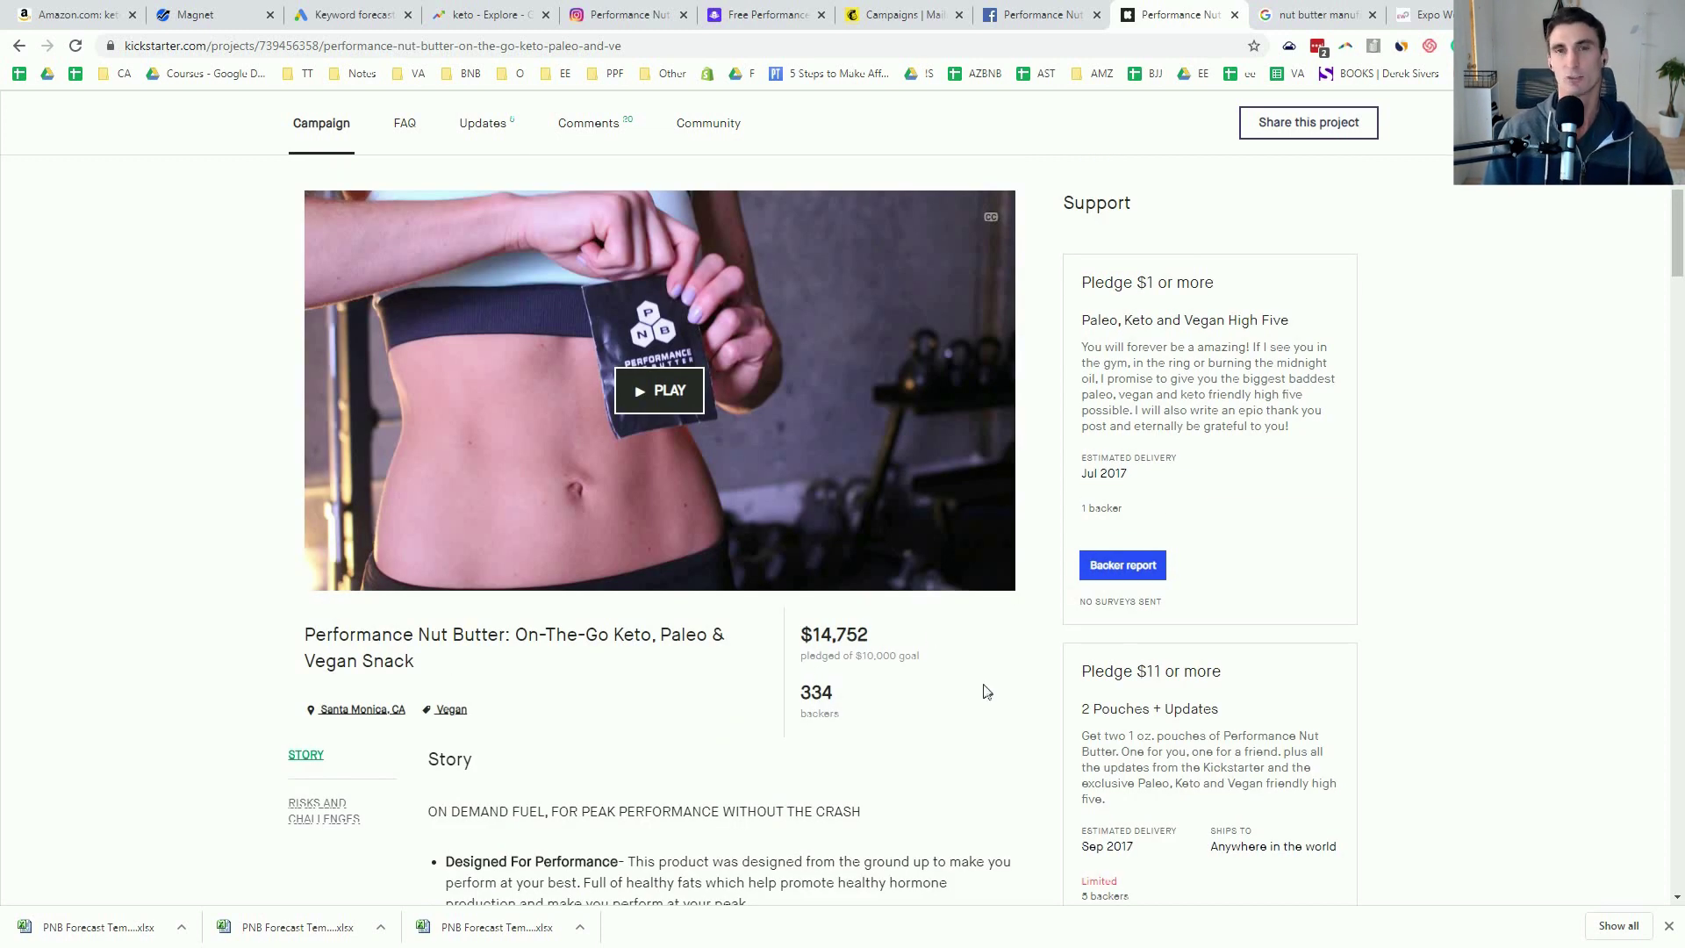
pyautogui.moveTo(866, 625); pyautogui.dragTo(807, 661)
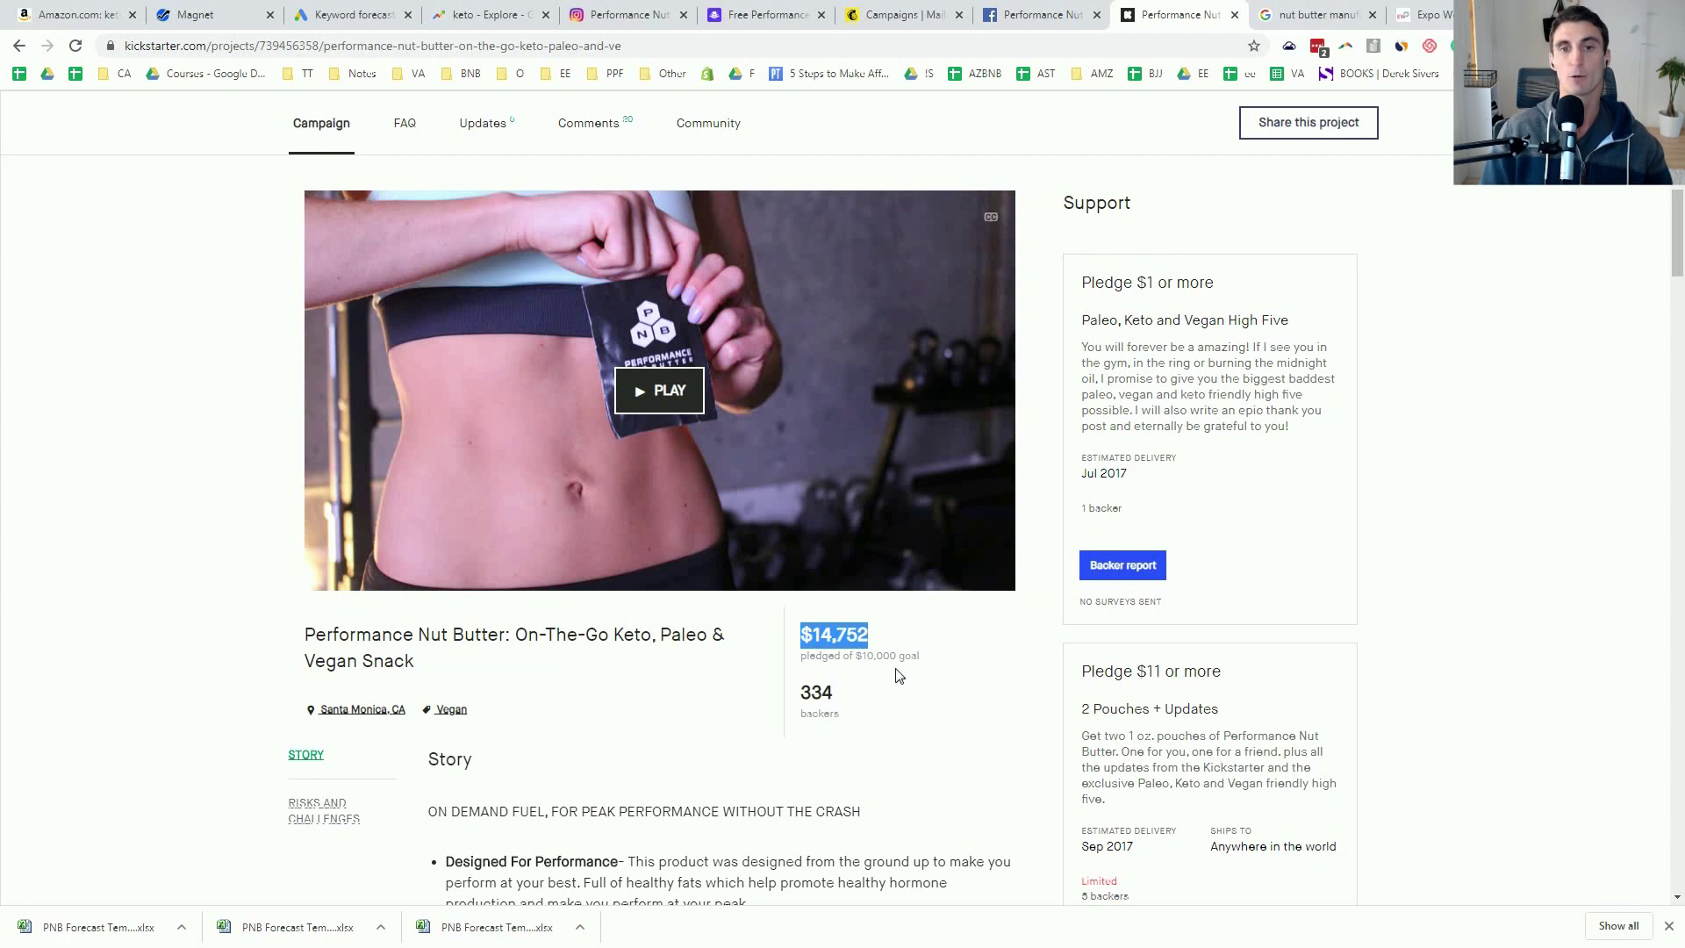
pyautogui.click(1291, 23)
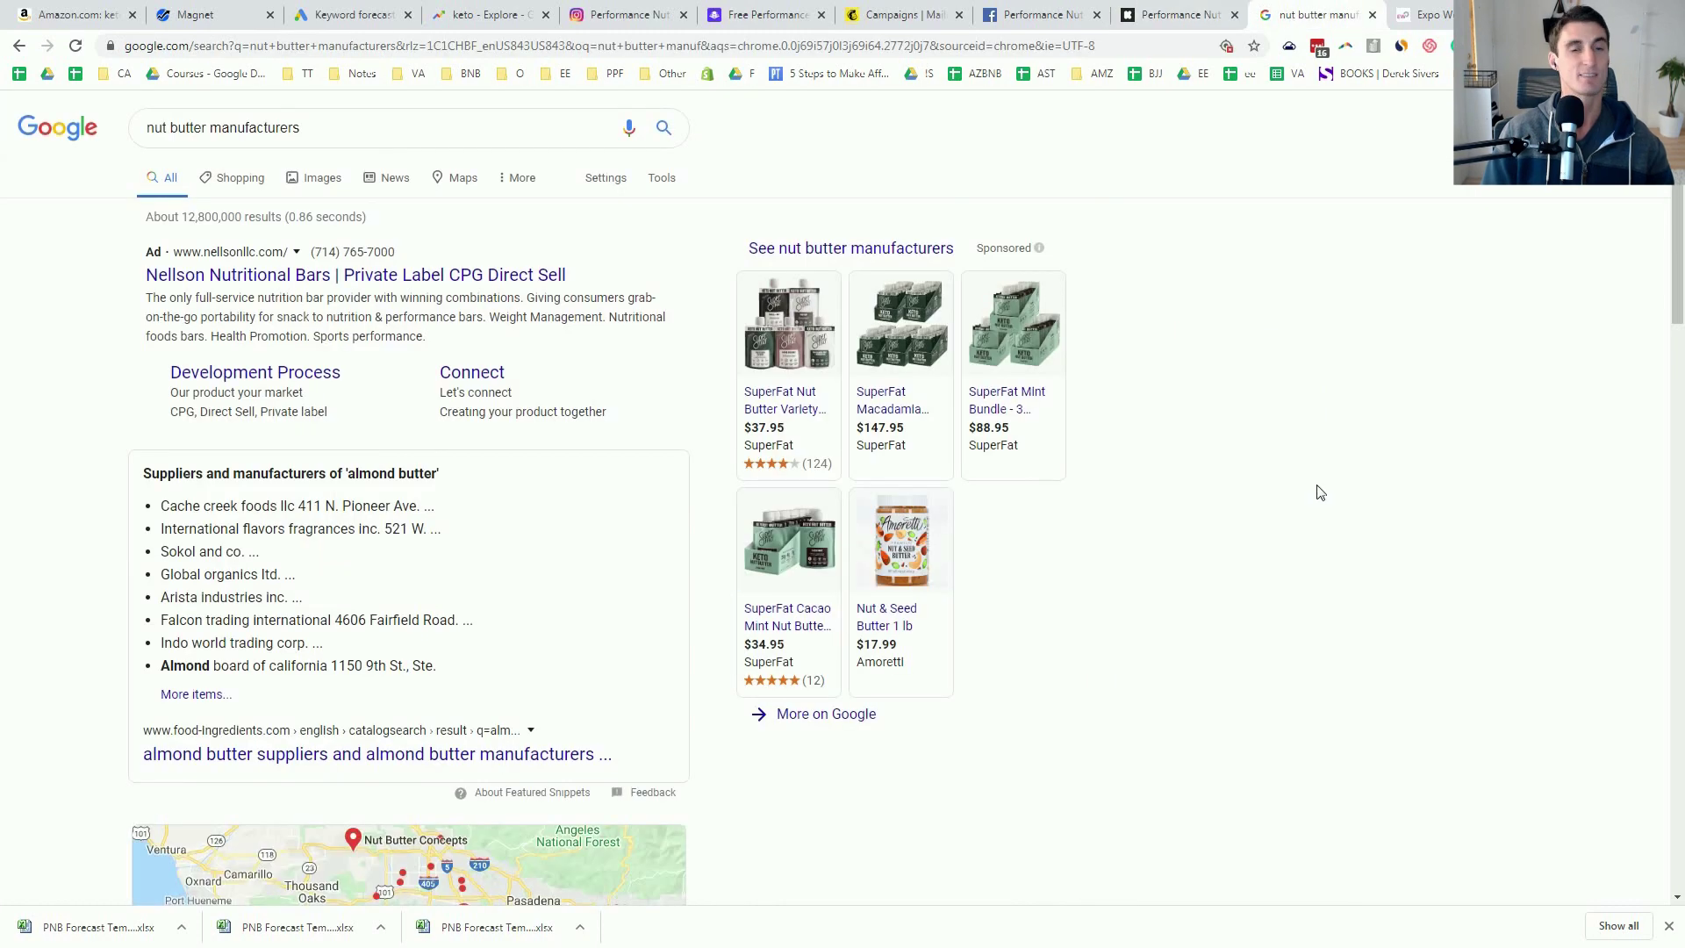
# Step: Review 'nut butter manufacturers' results, including Nut Butter Concepts, Spread The Love Foods and Bristol Farms
pyautogui.click(266, 123)
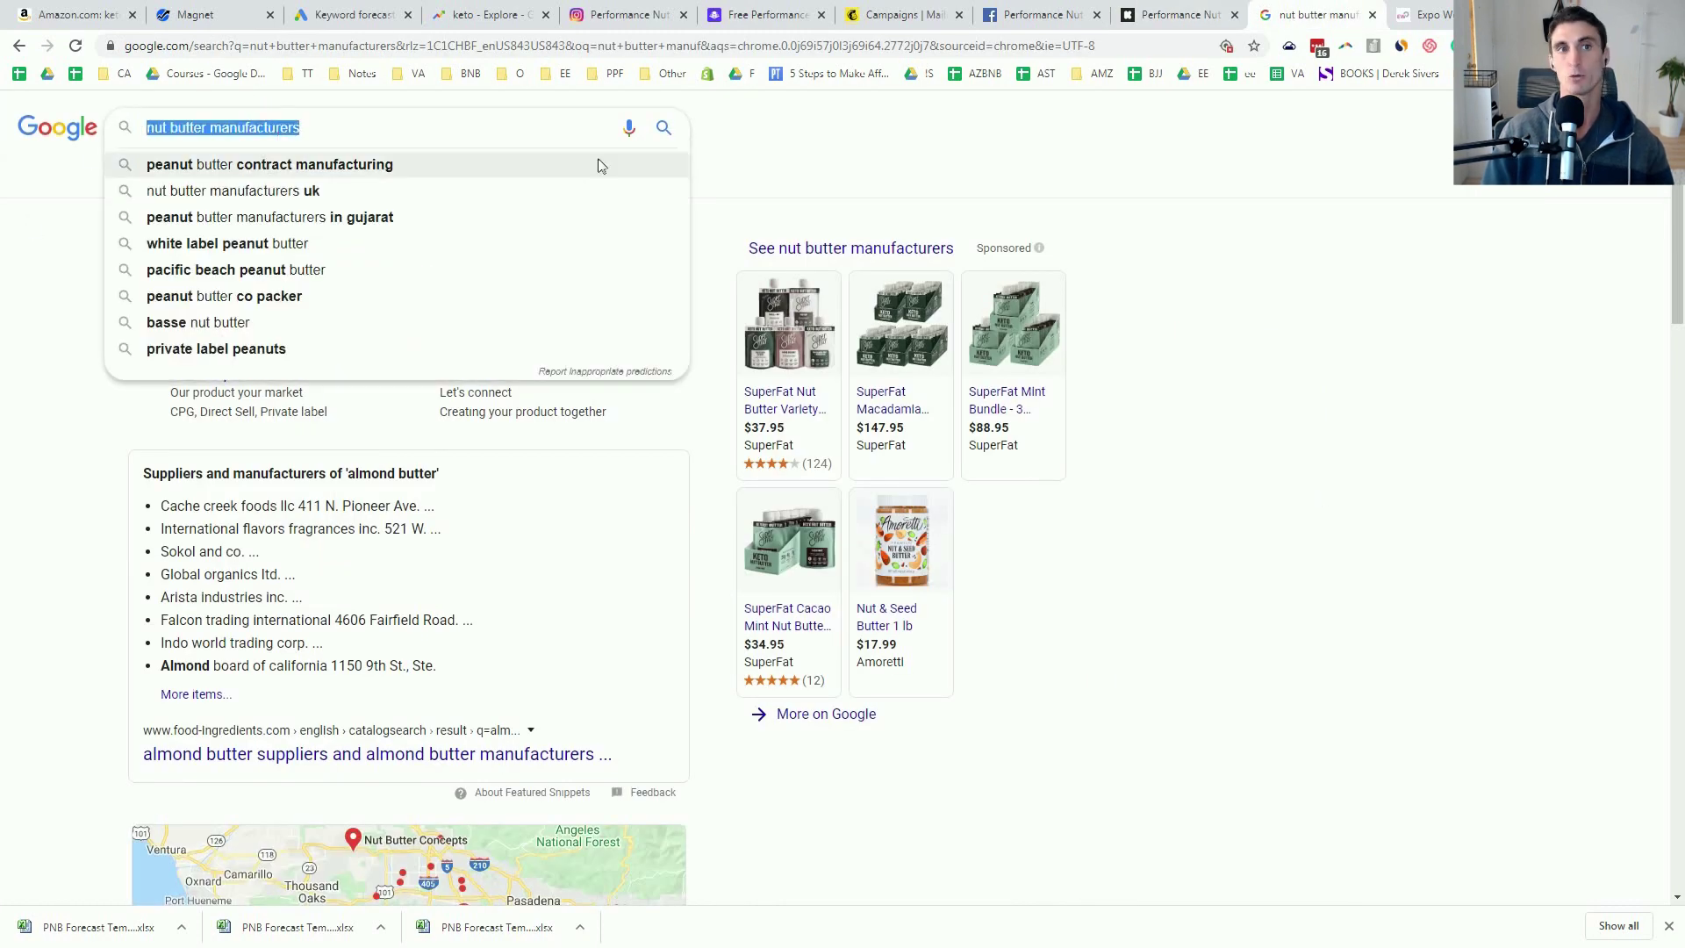
pyautogui.click(66, 606)
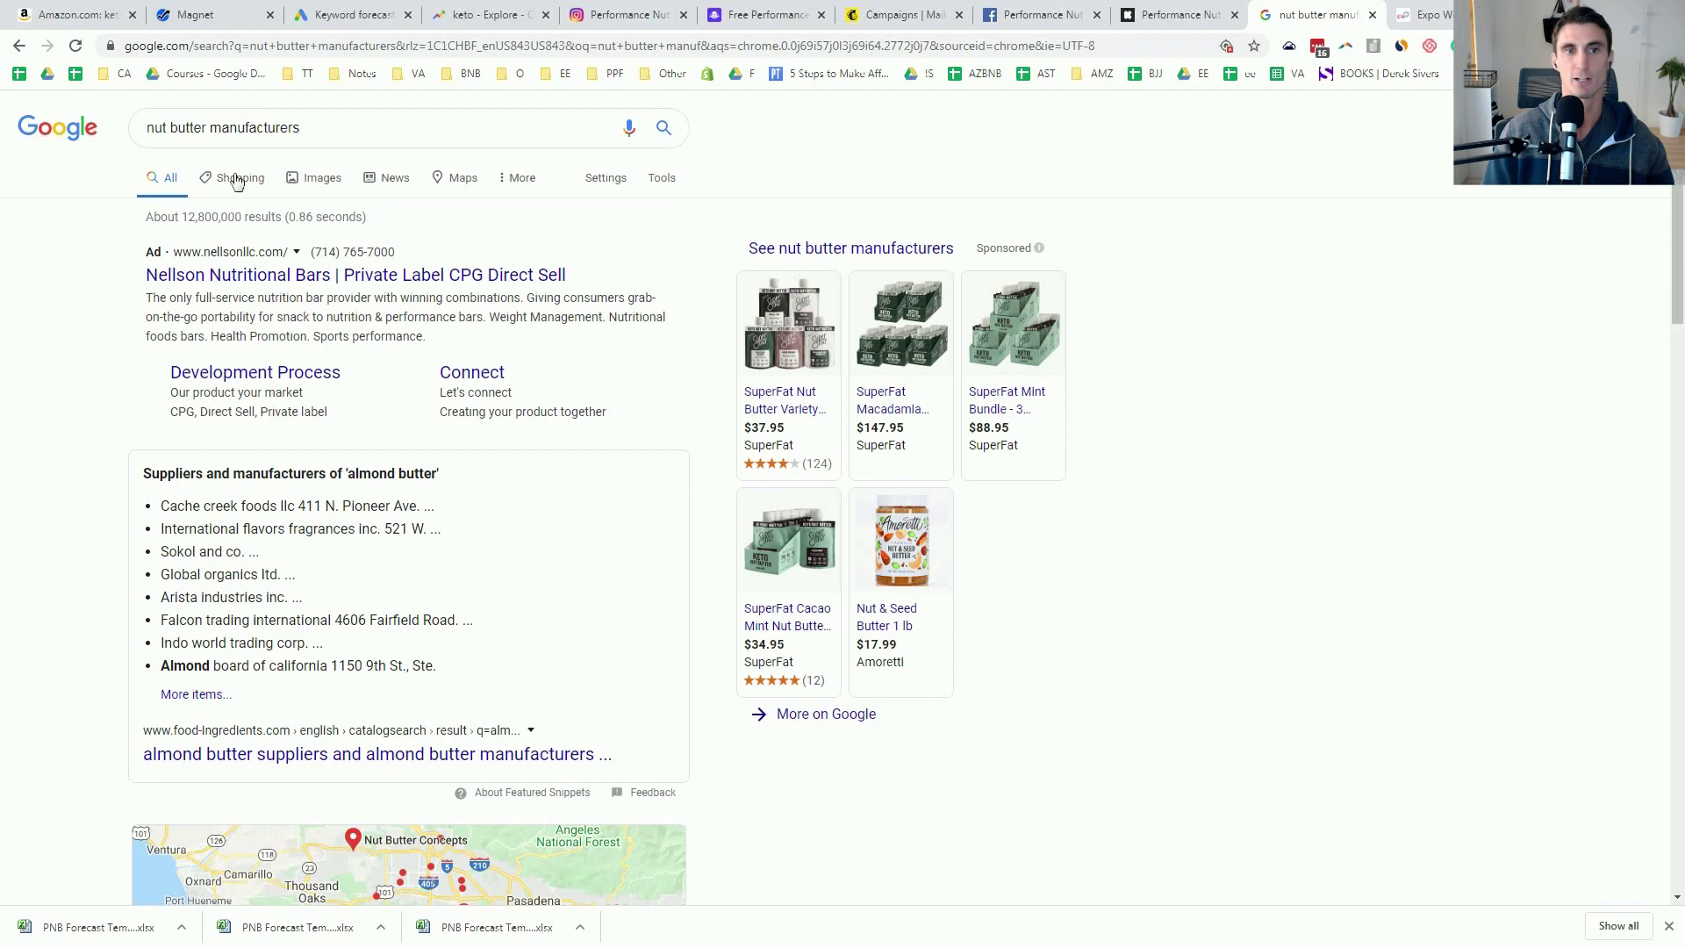
pyautogui.scroll(-6, 120, 354)
pyautogui.scroll(6, 120, 353)
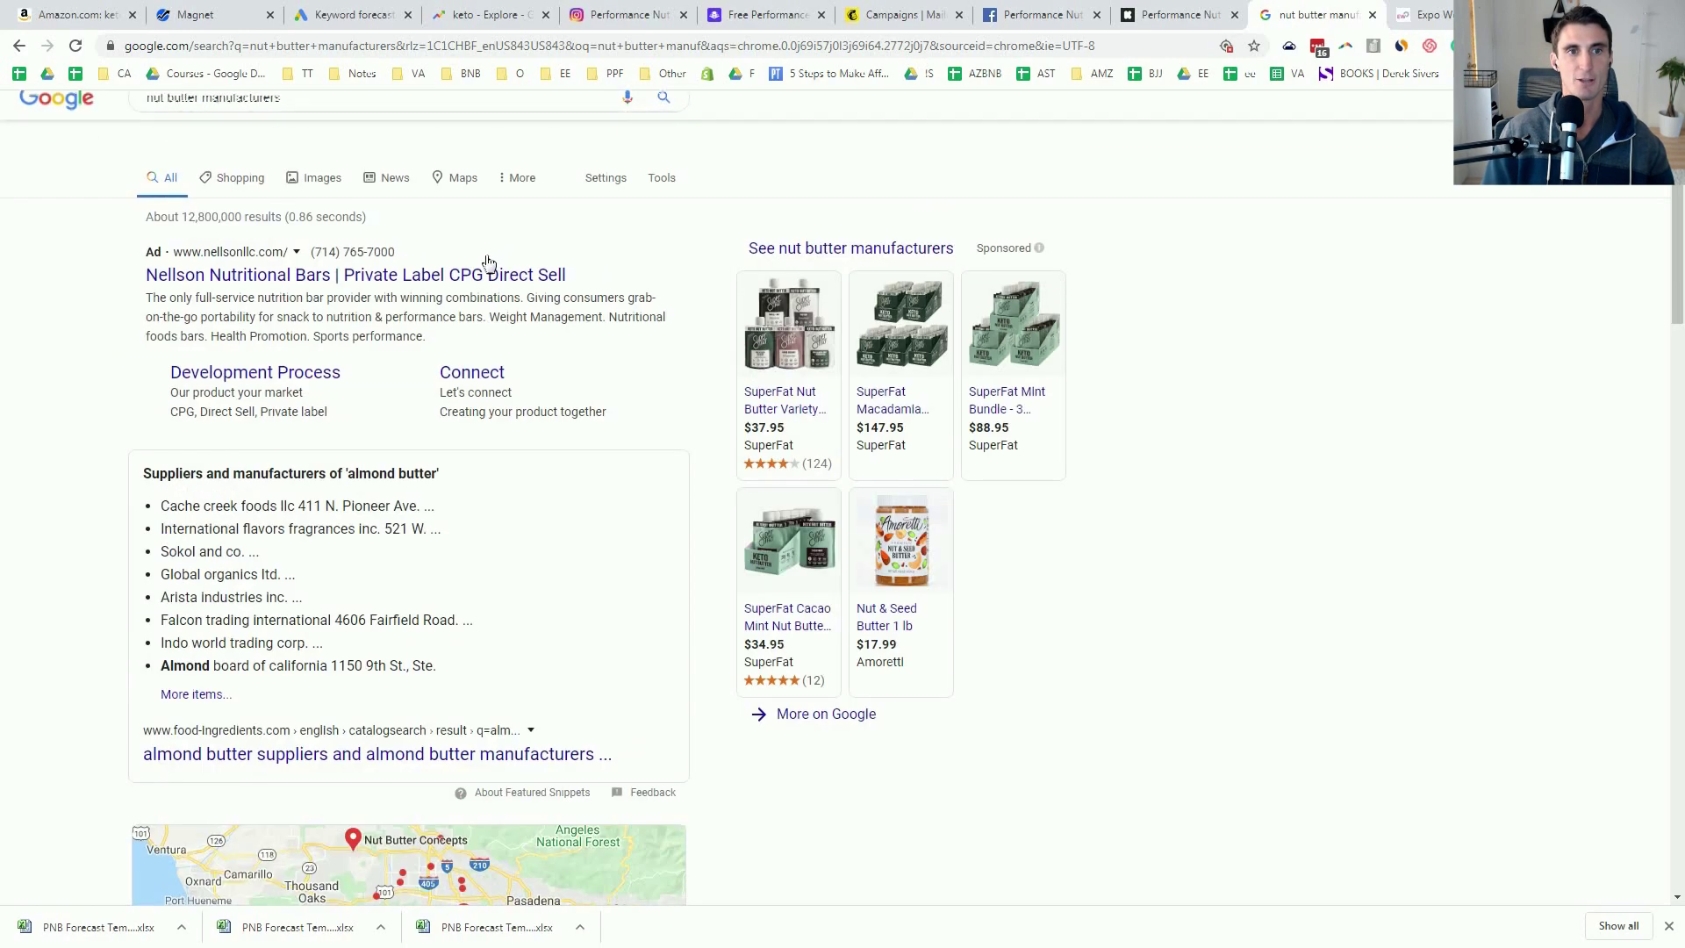
pyautogui.scroll(-12, 316, 279)
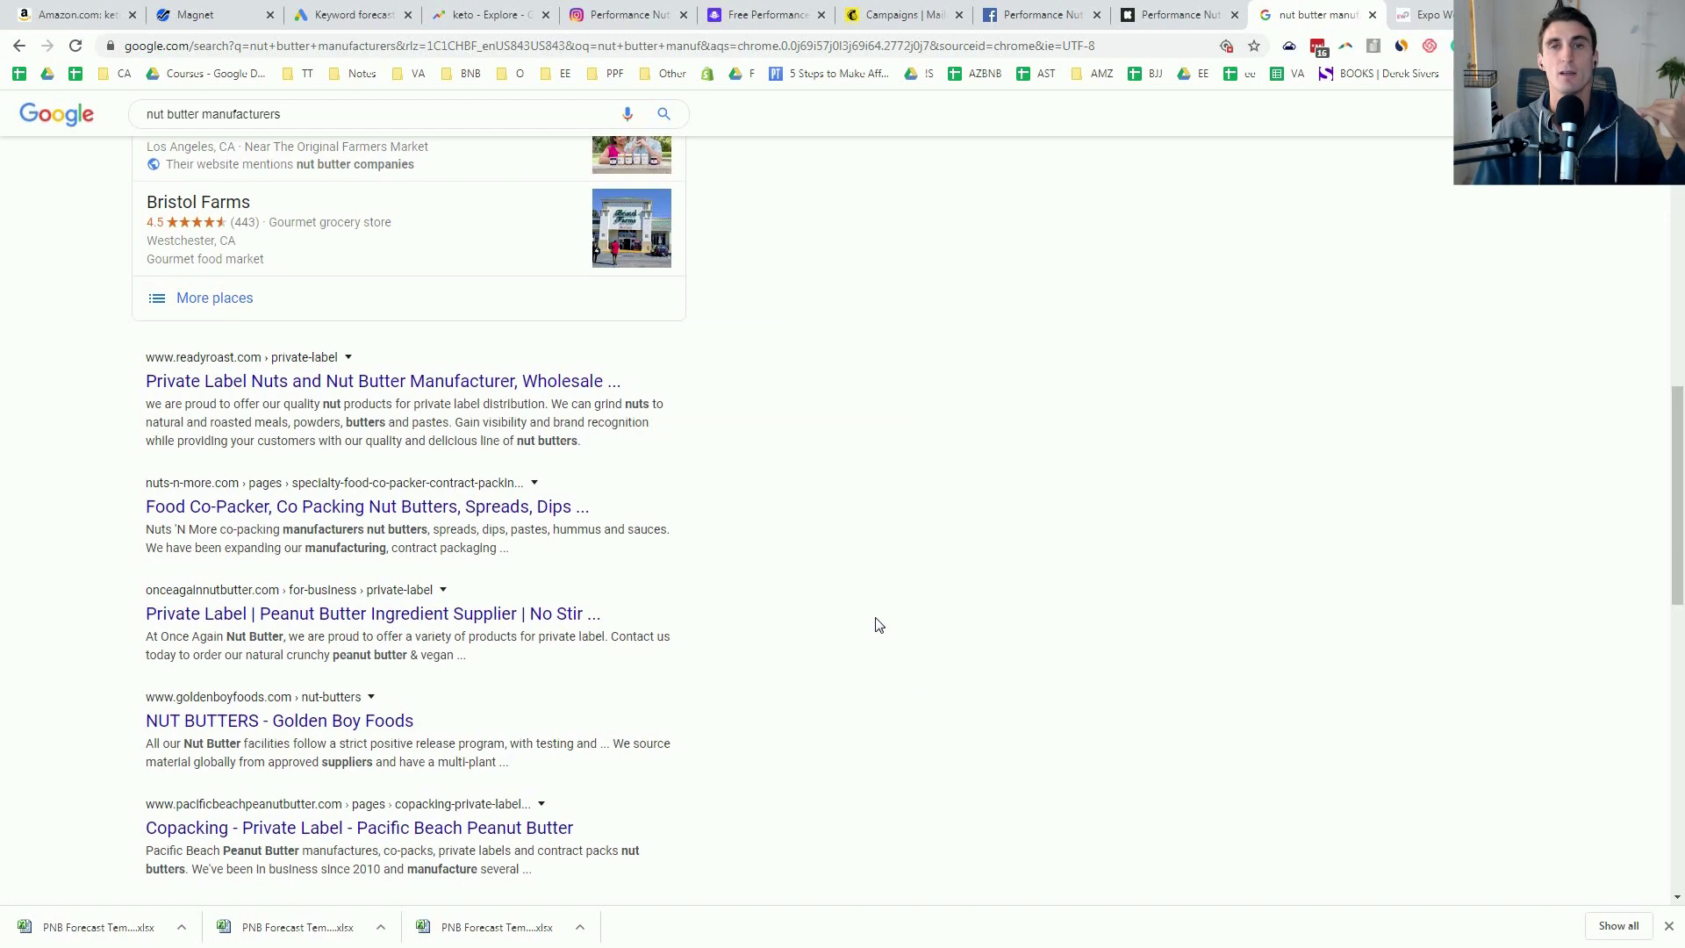
pyautogui.scroll(4, 877, 625)
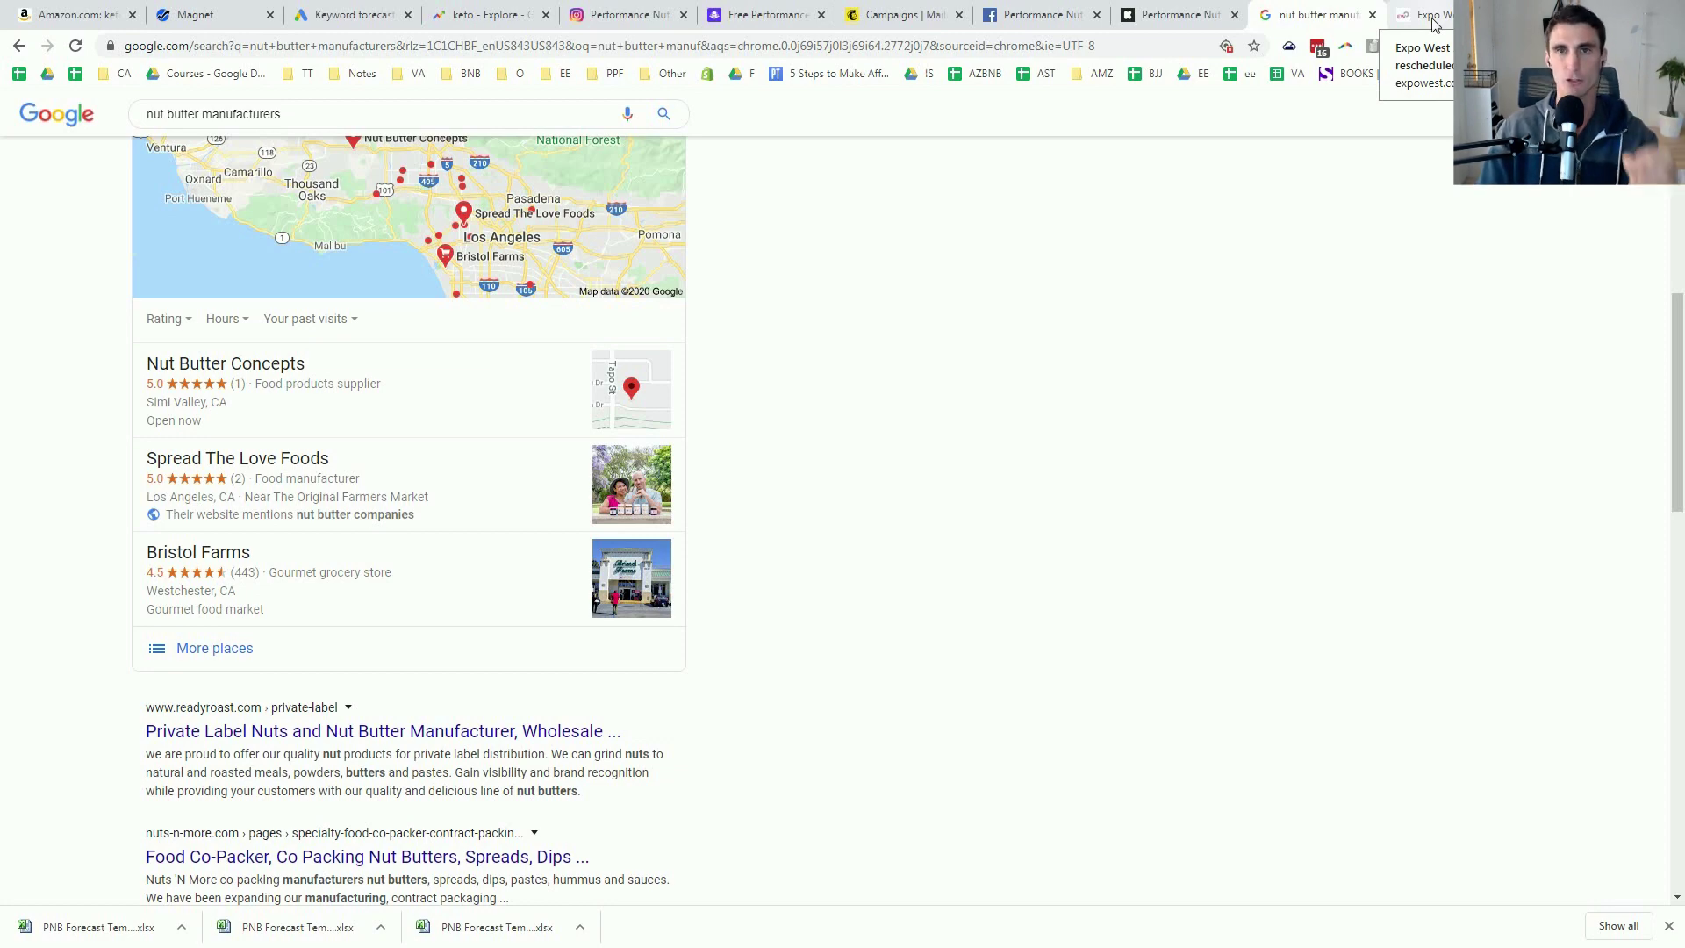
# Step: Browse the Natural Products Expo West 2020 Exhibitor List, then return to Amazon keto nut butter results
pyautogui.click(1431, 22)
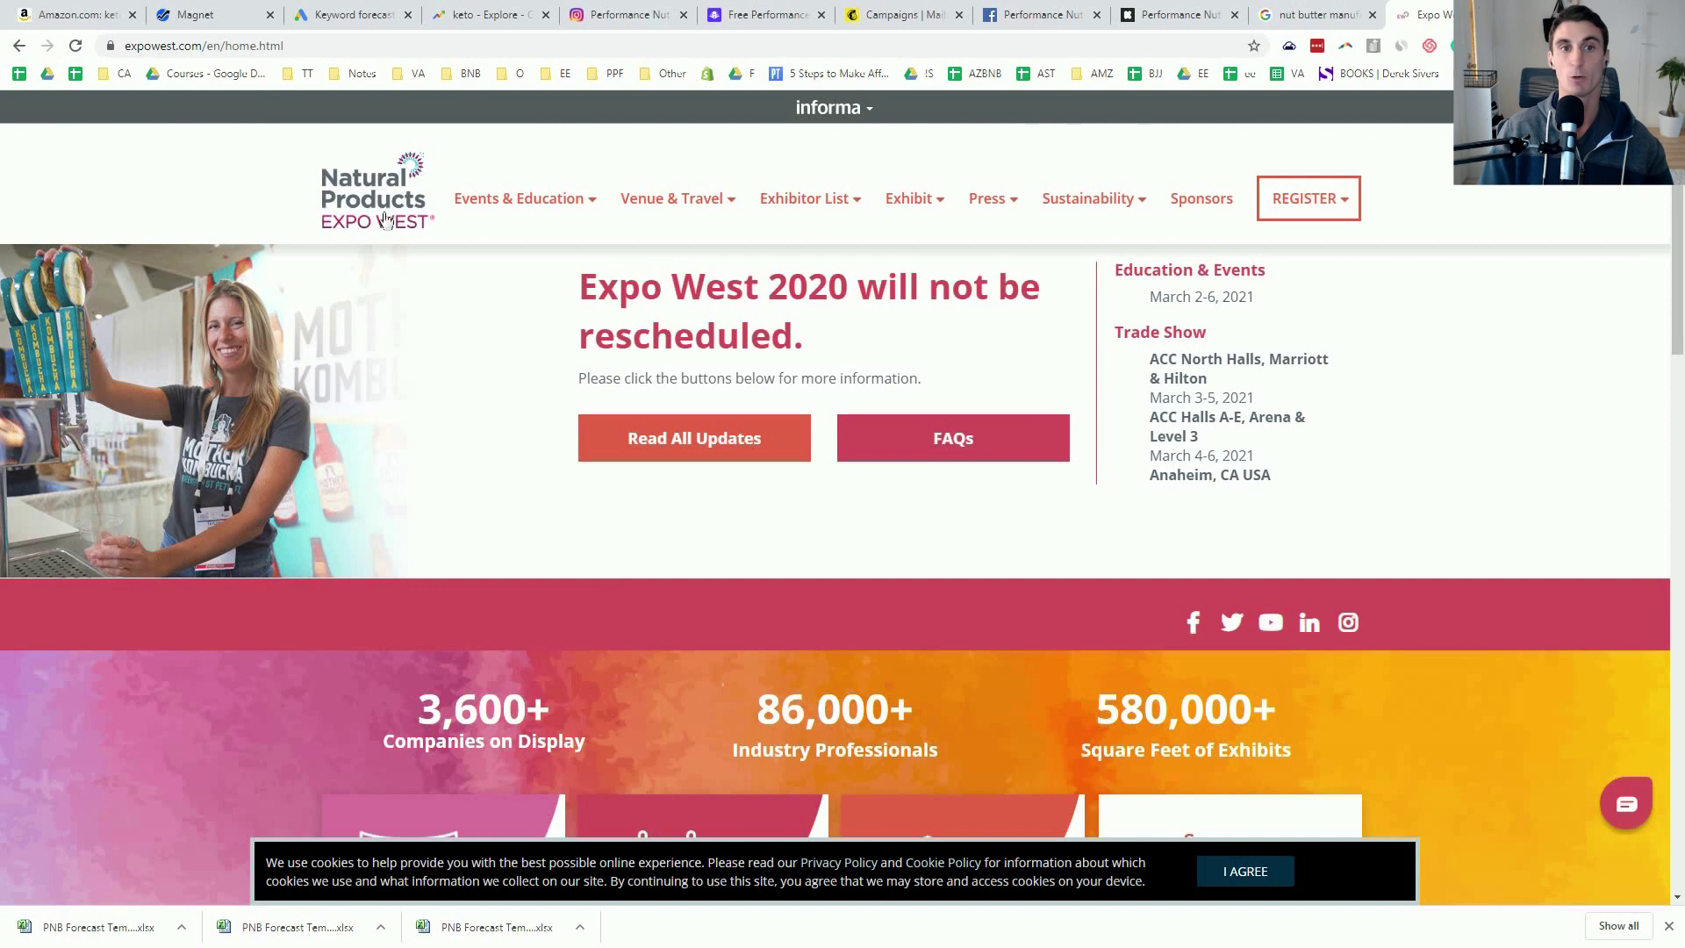
pyautogui.click(811, 199)
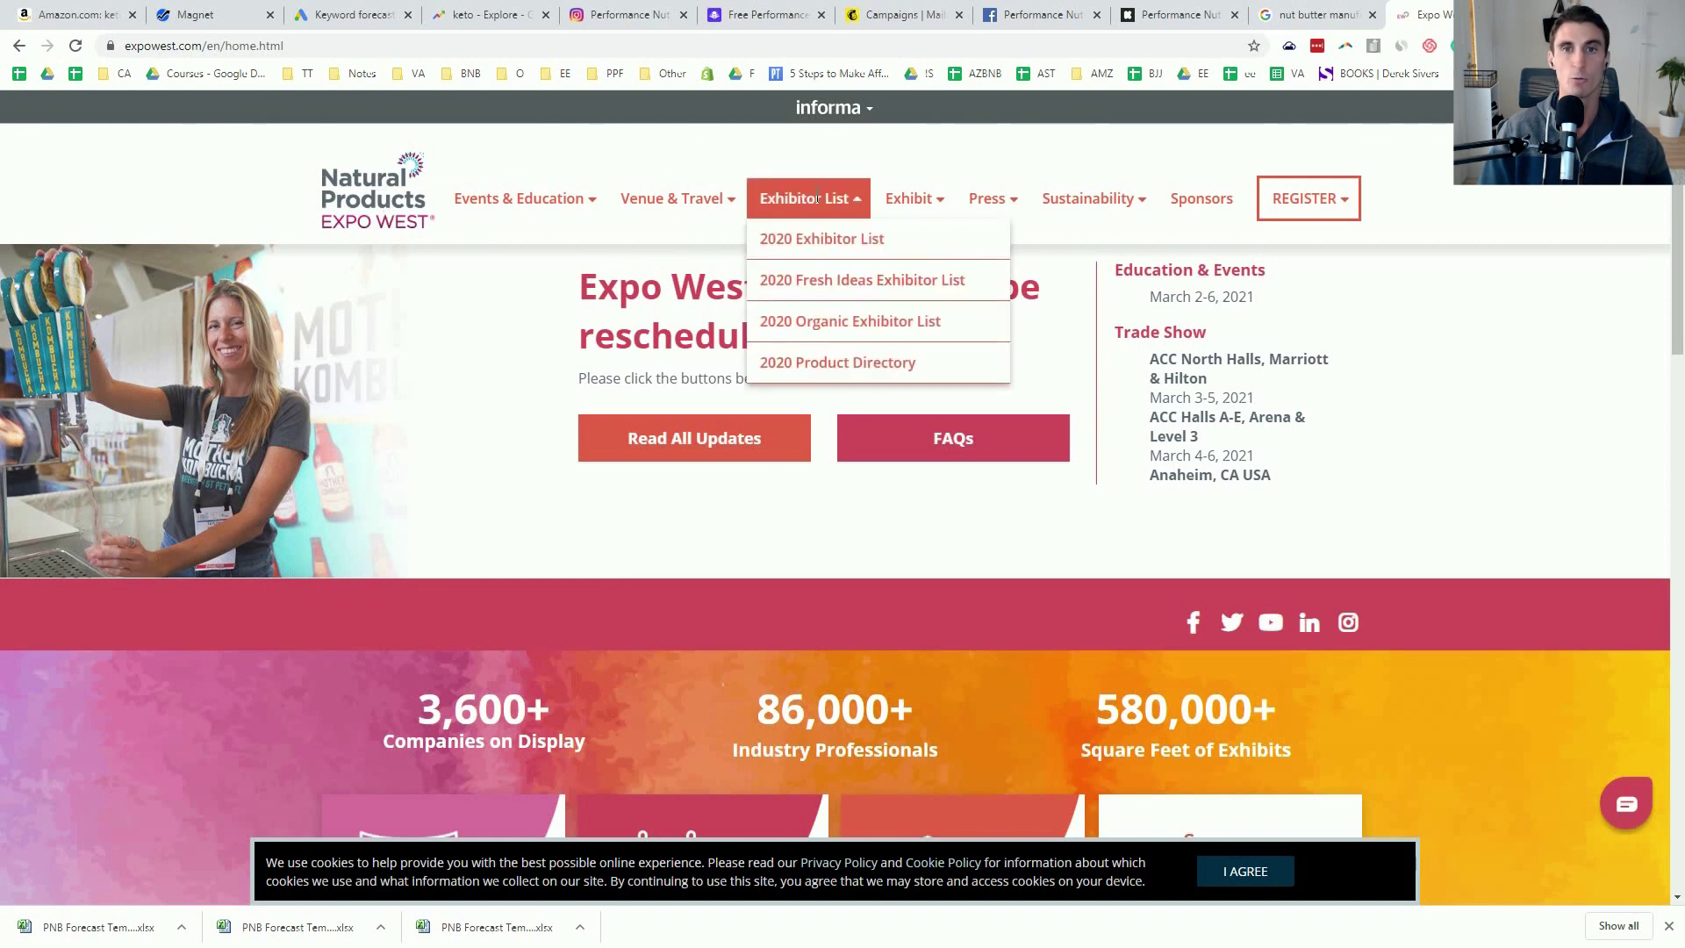
pyautogui.click(822, 250)
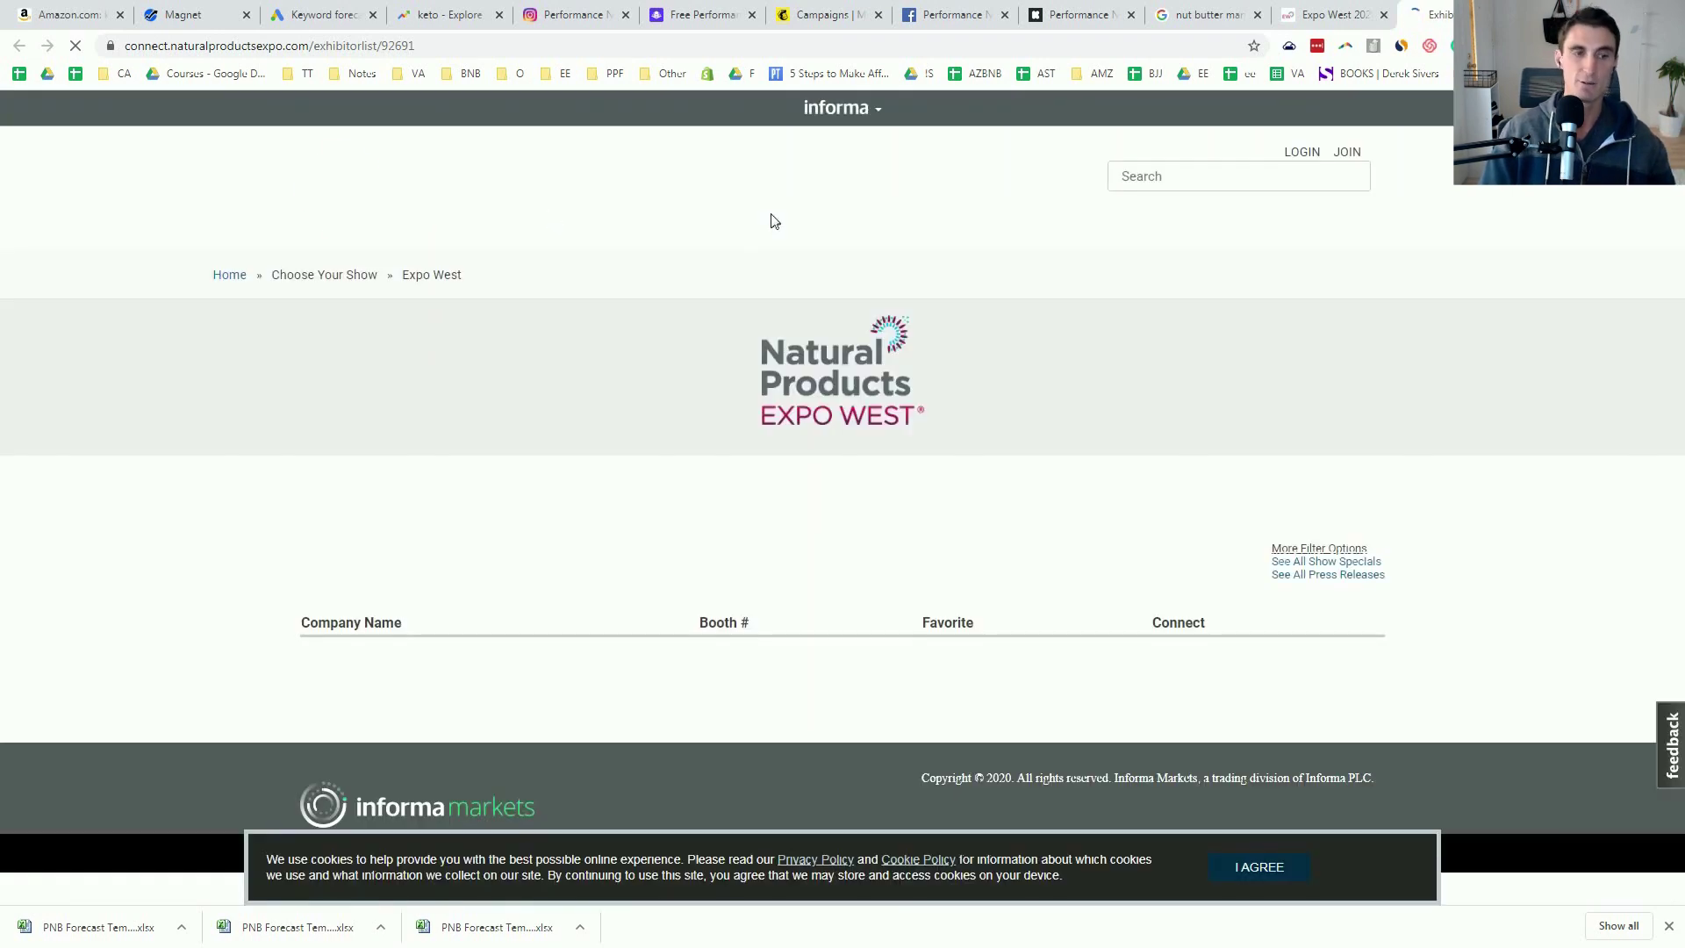
pyautogui.scroll(-2, 656, 409)
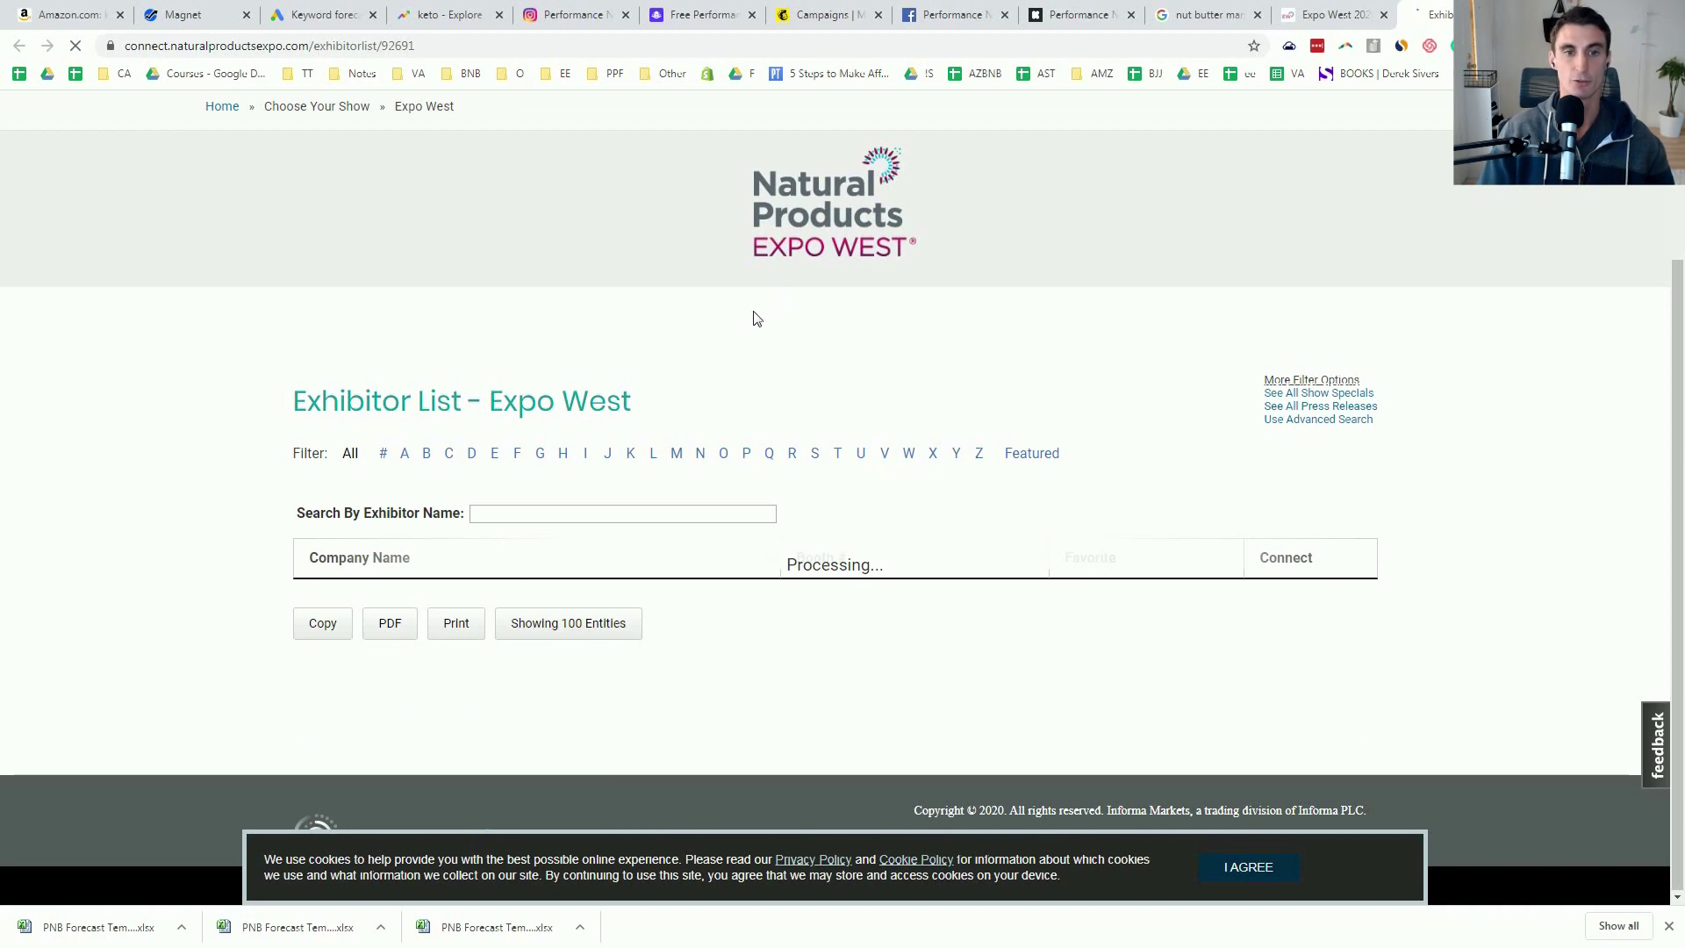
pyautogui.scroll(-5, 518, 454)
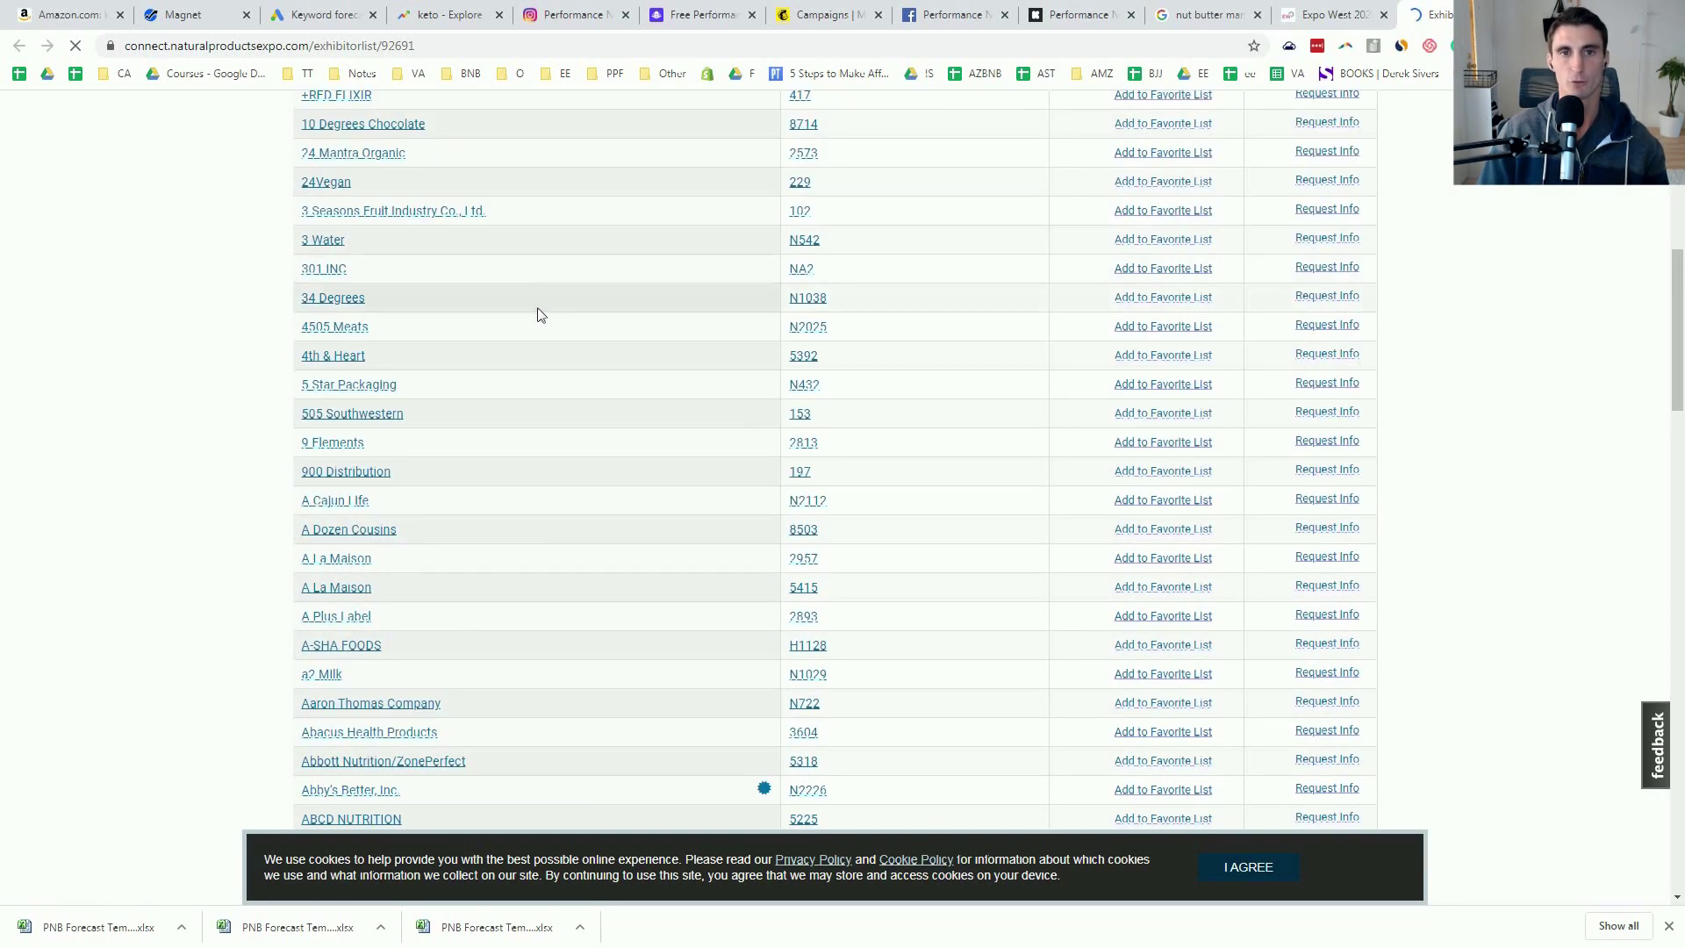
pyautogui.scroll(5, 540, 314)
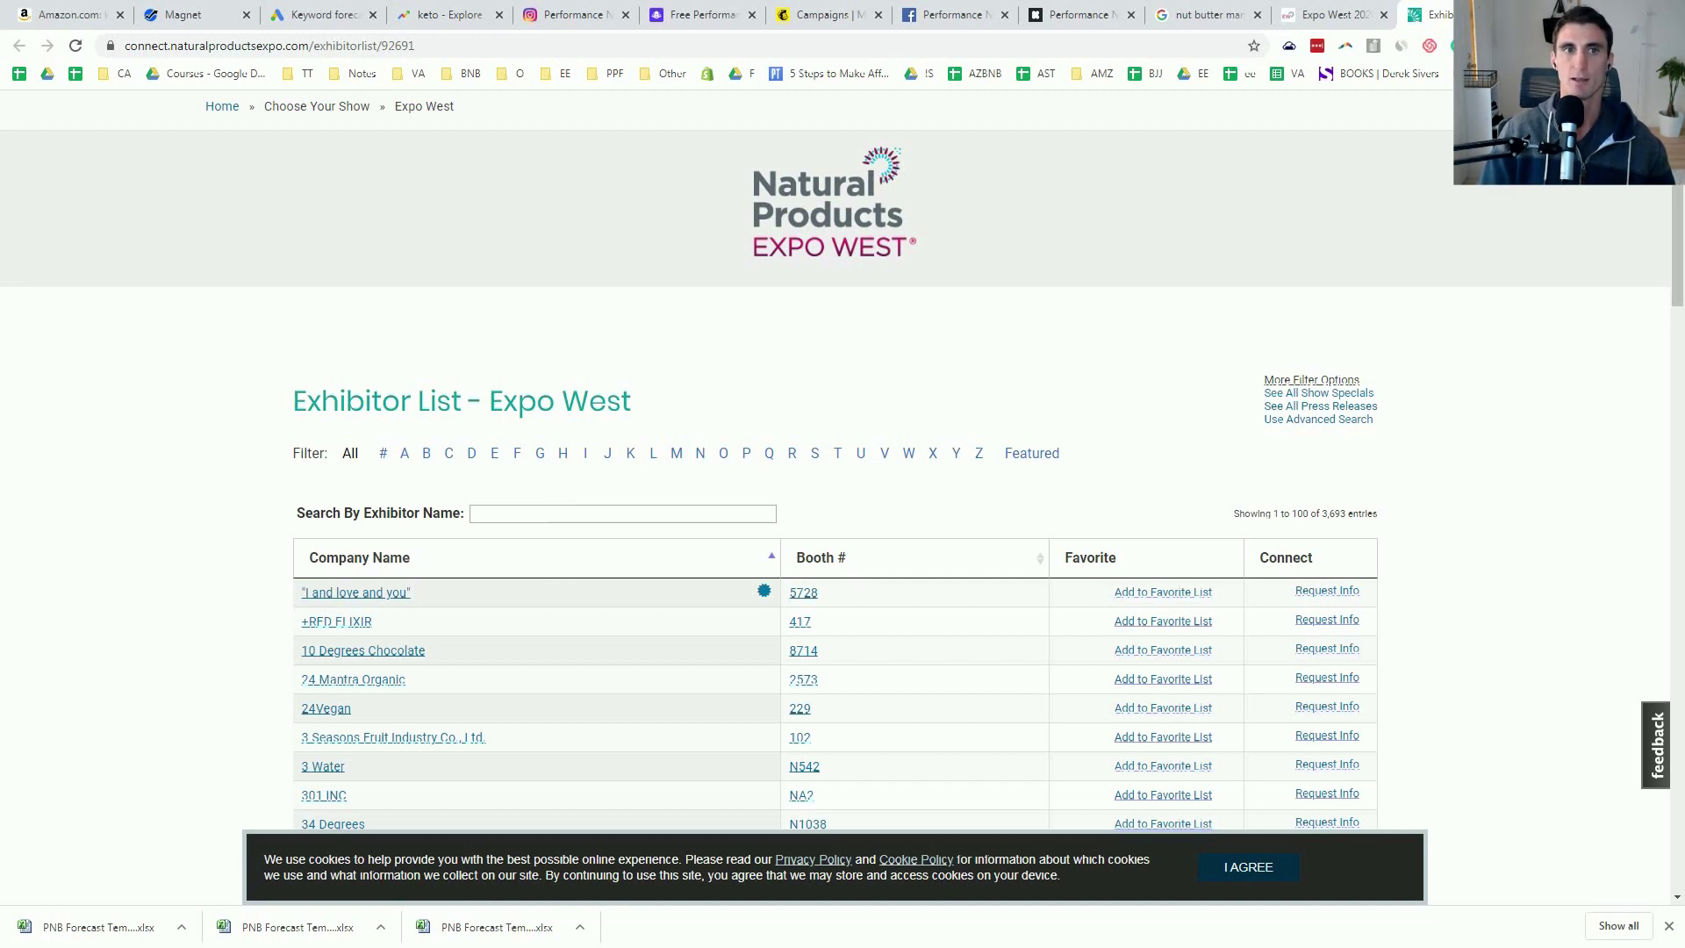
pyautogui.click(69, 21)
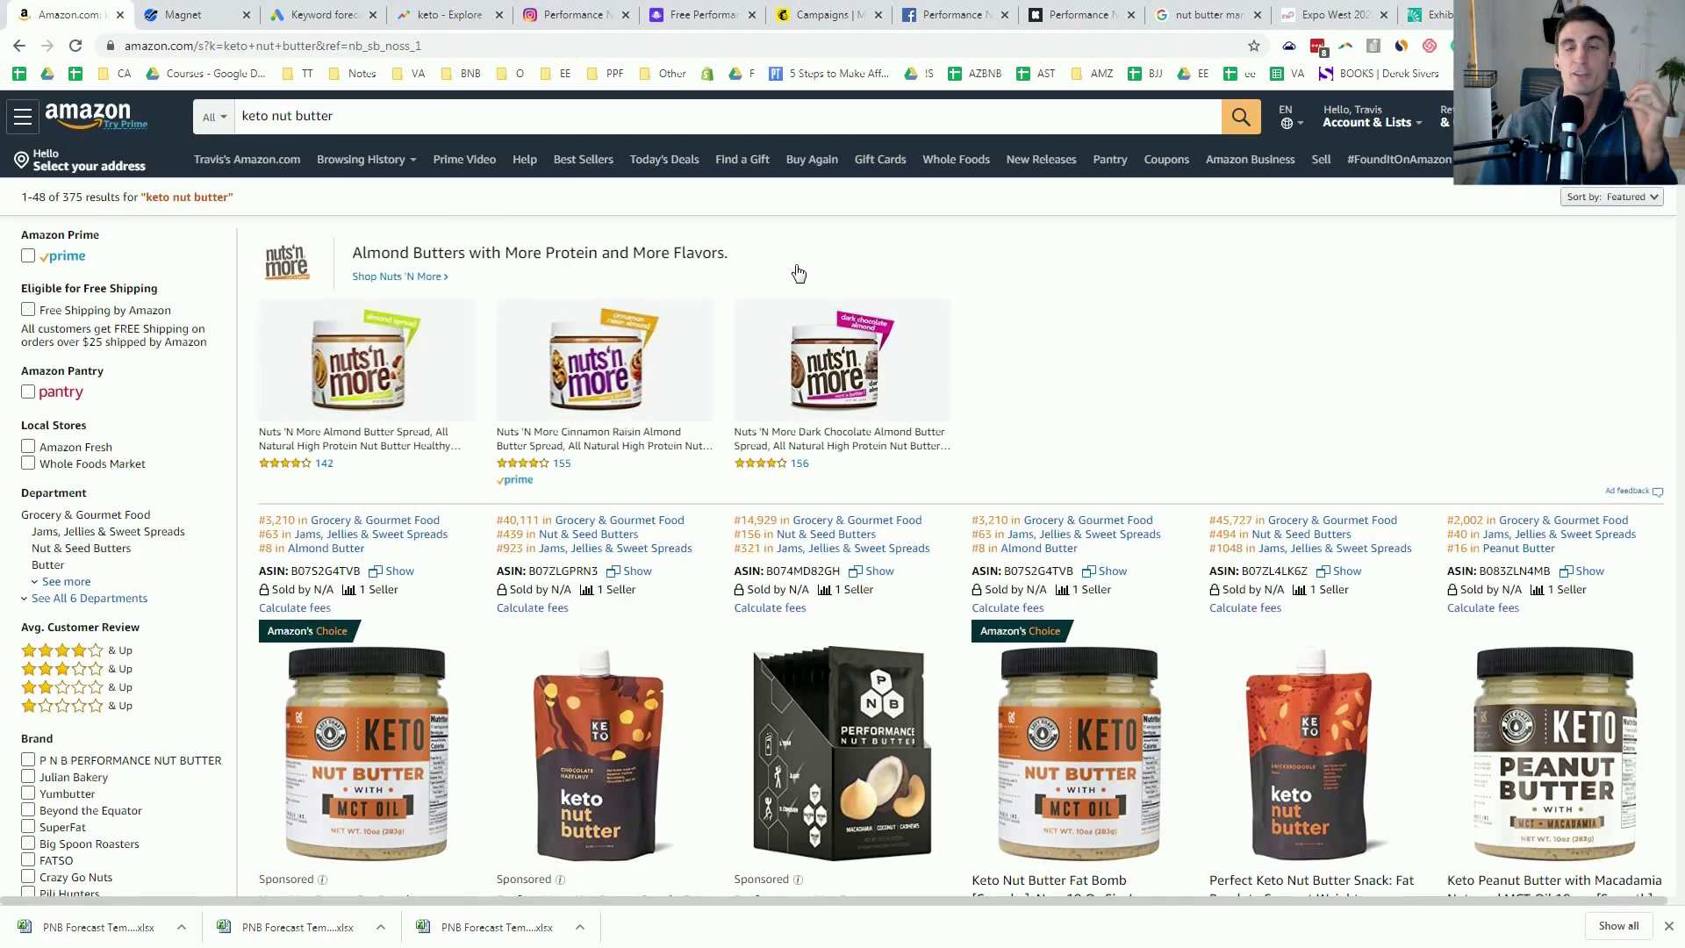
# Step: Review the Instagram, Mailchimp and Facebook group pages, then maximize the Amazon wine flash cards window
pyautogui.click(585, 27)
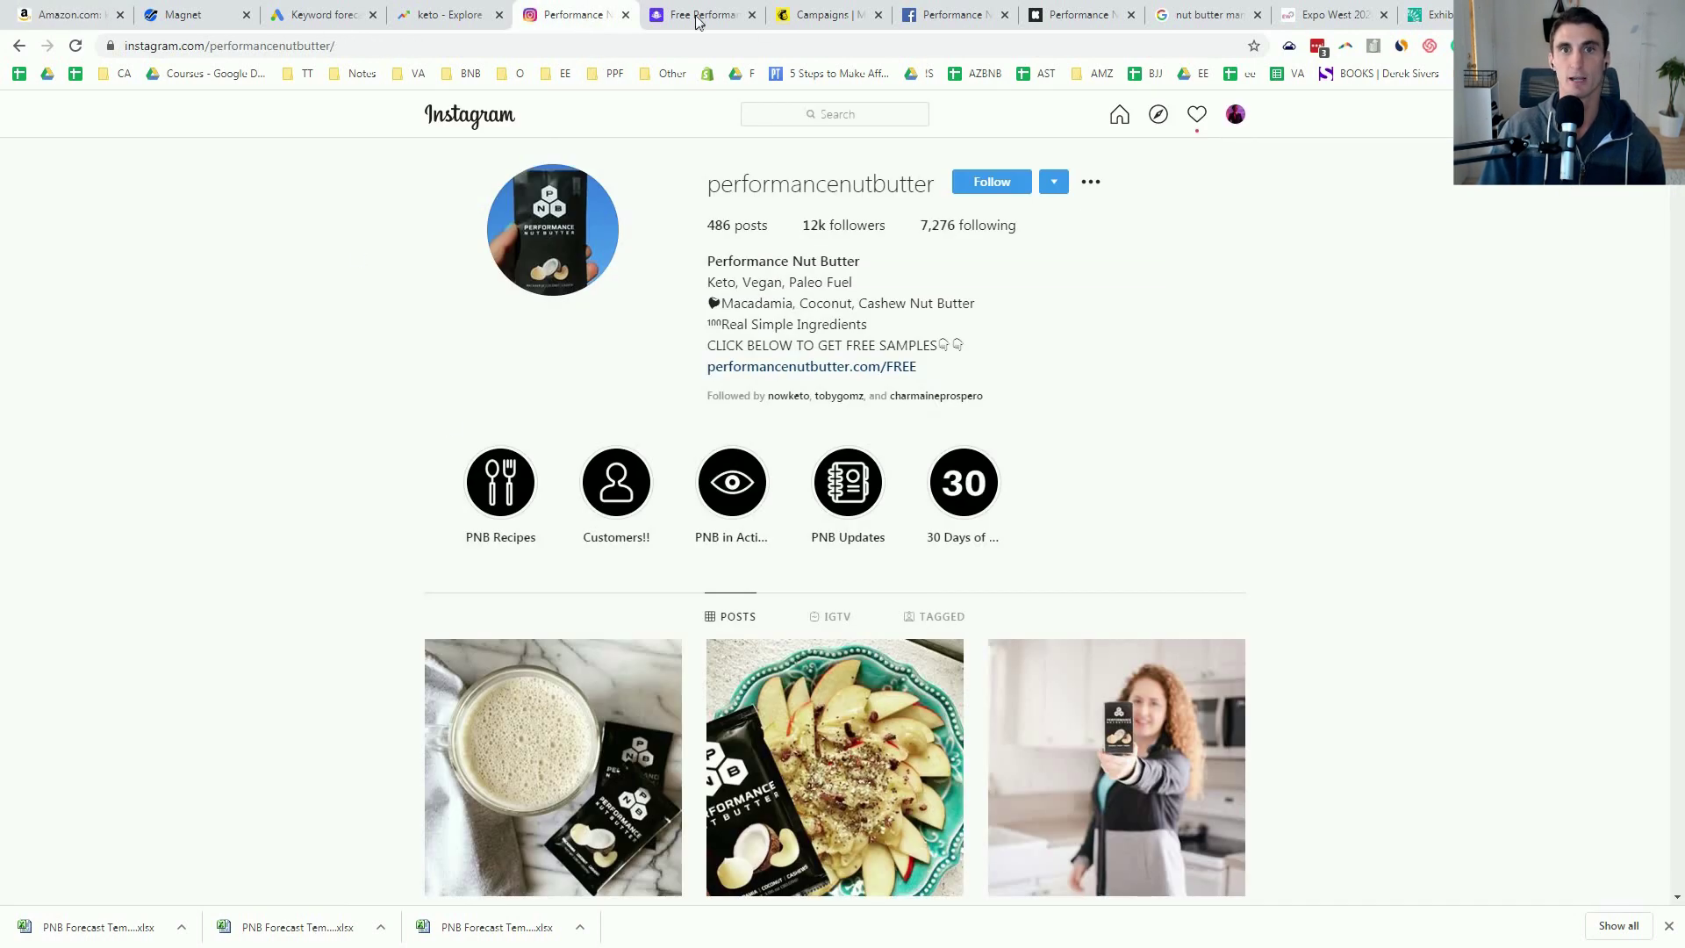
pyautogui.click(786, 22)
pyautogui.click(937, 19)
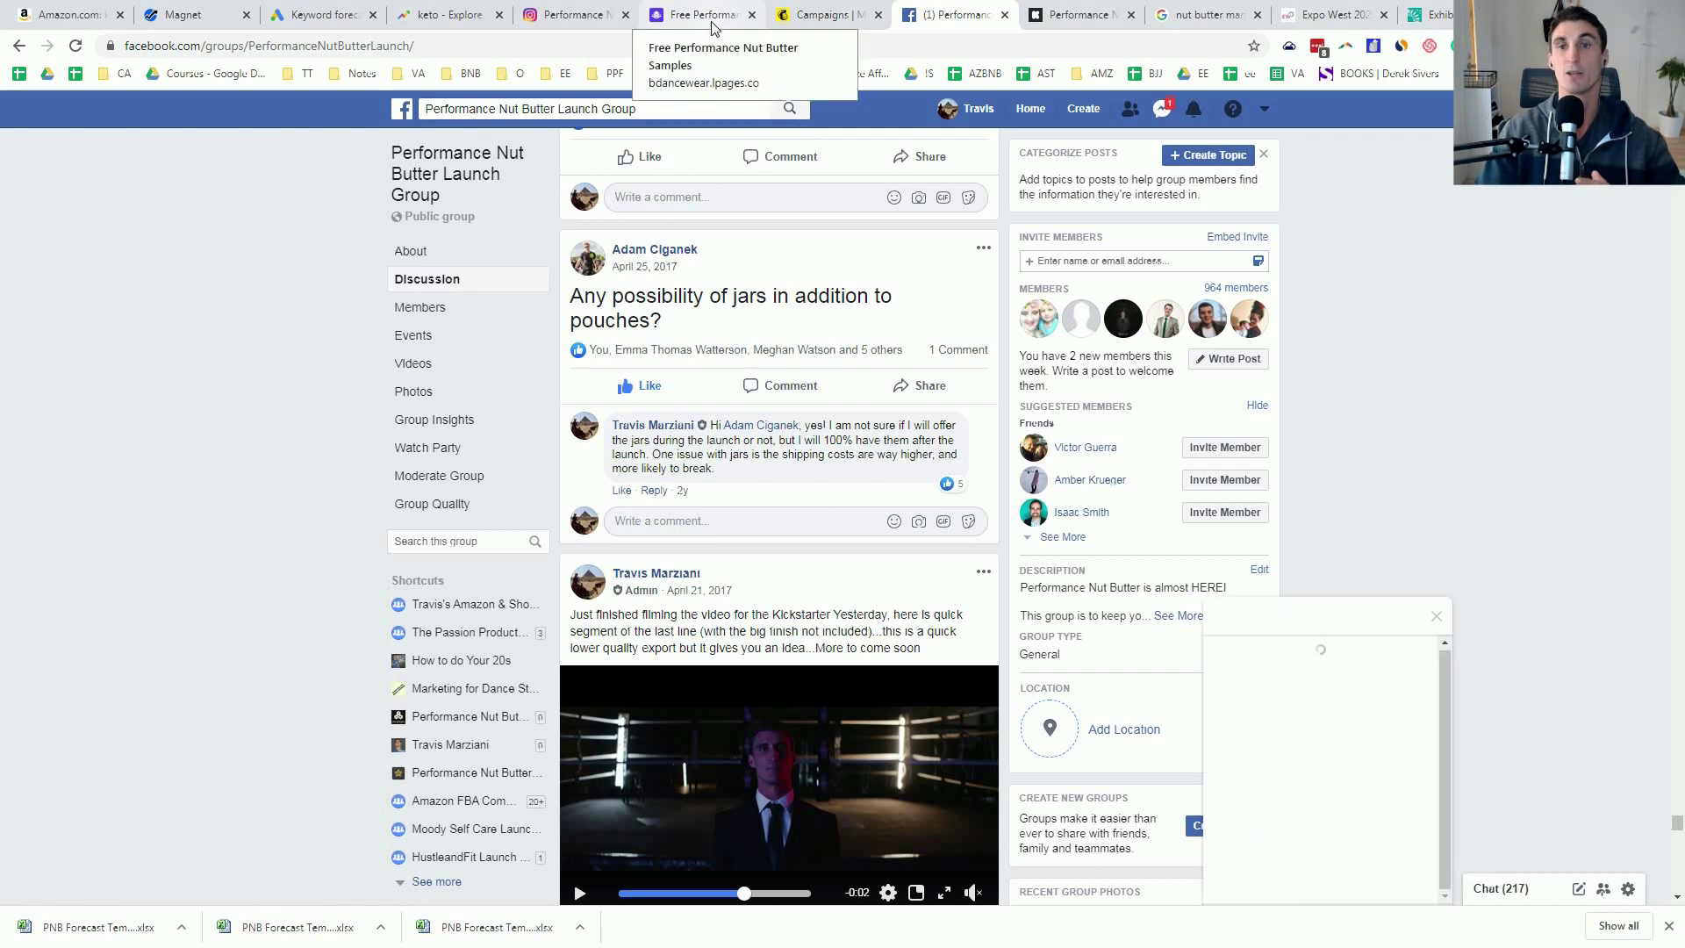
pyautogui.click(799, 27)
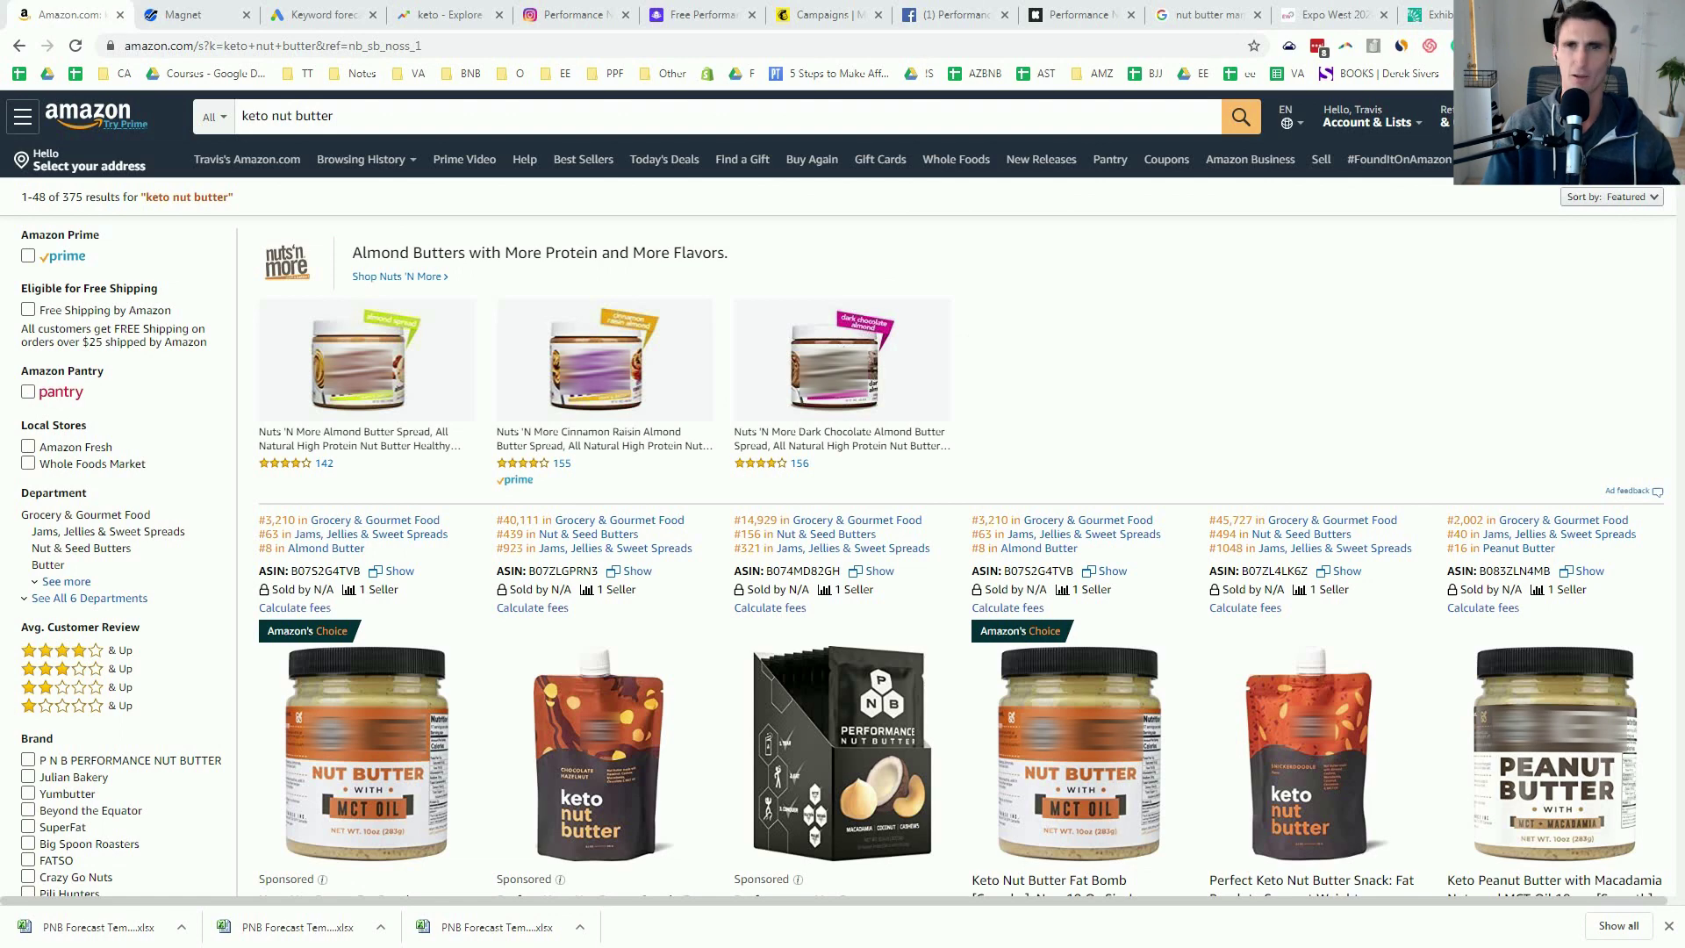
pyautogui.moveTo(0, 189); pyautogui.dragTo(1302, 150)
pyautogui.doubleClick(1303, 161)
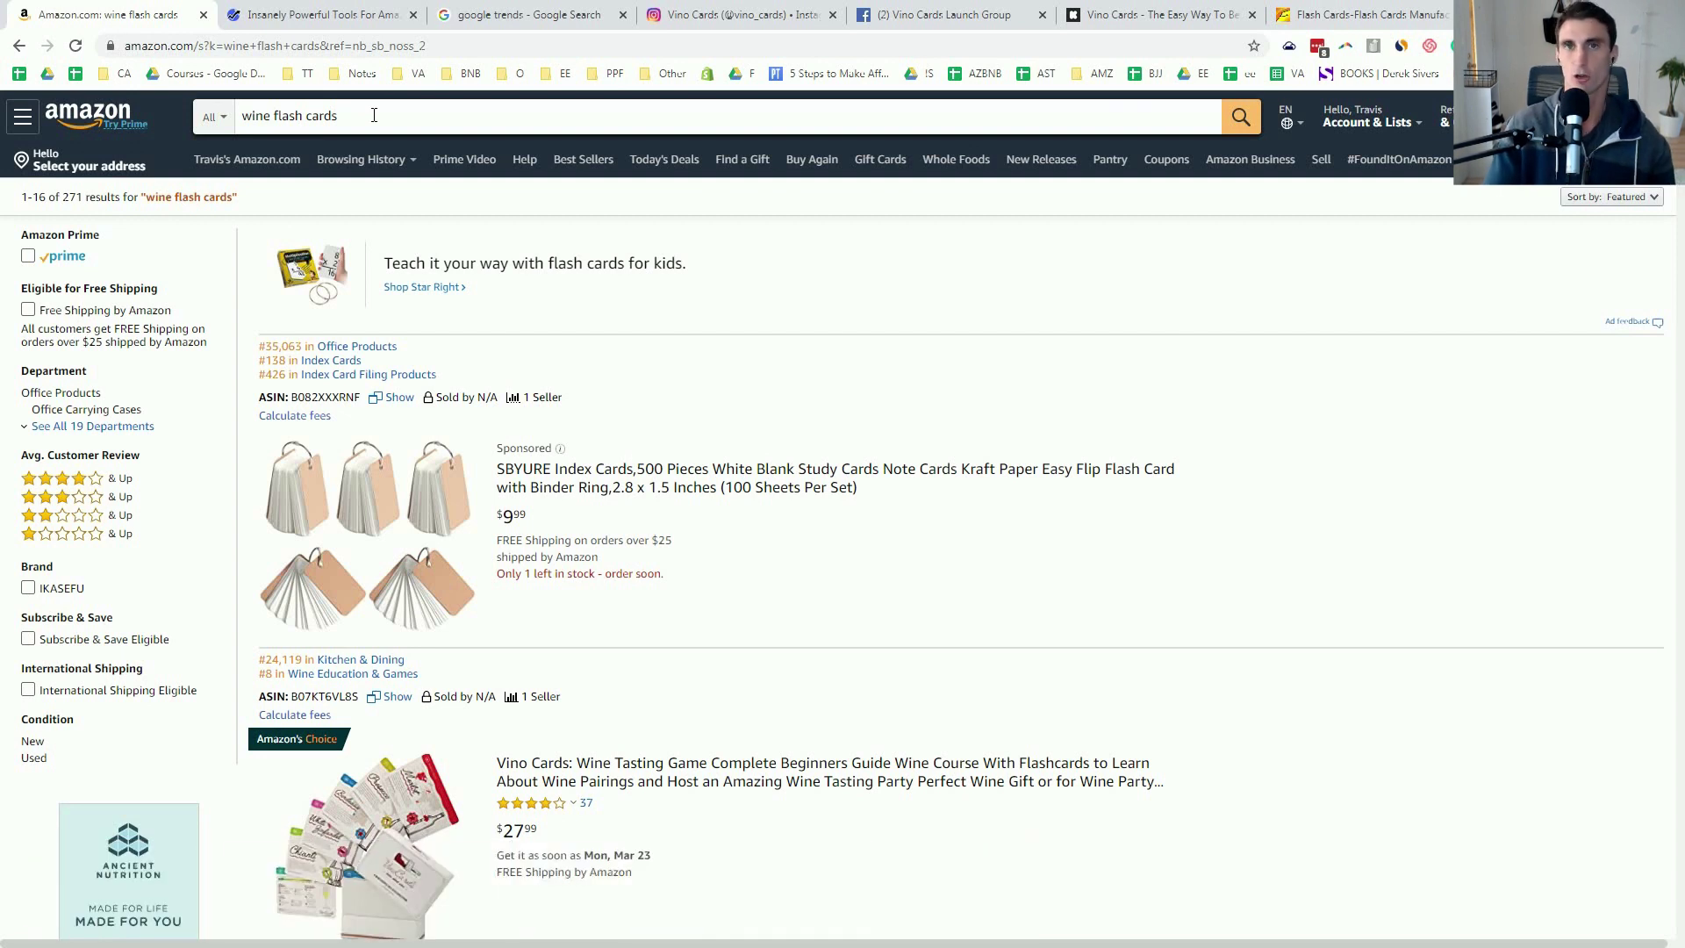
pyautogui.click(372, 115)
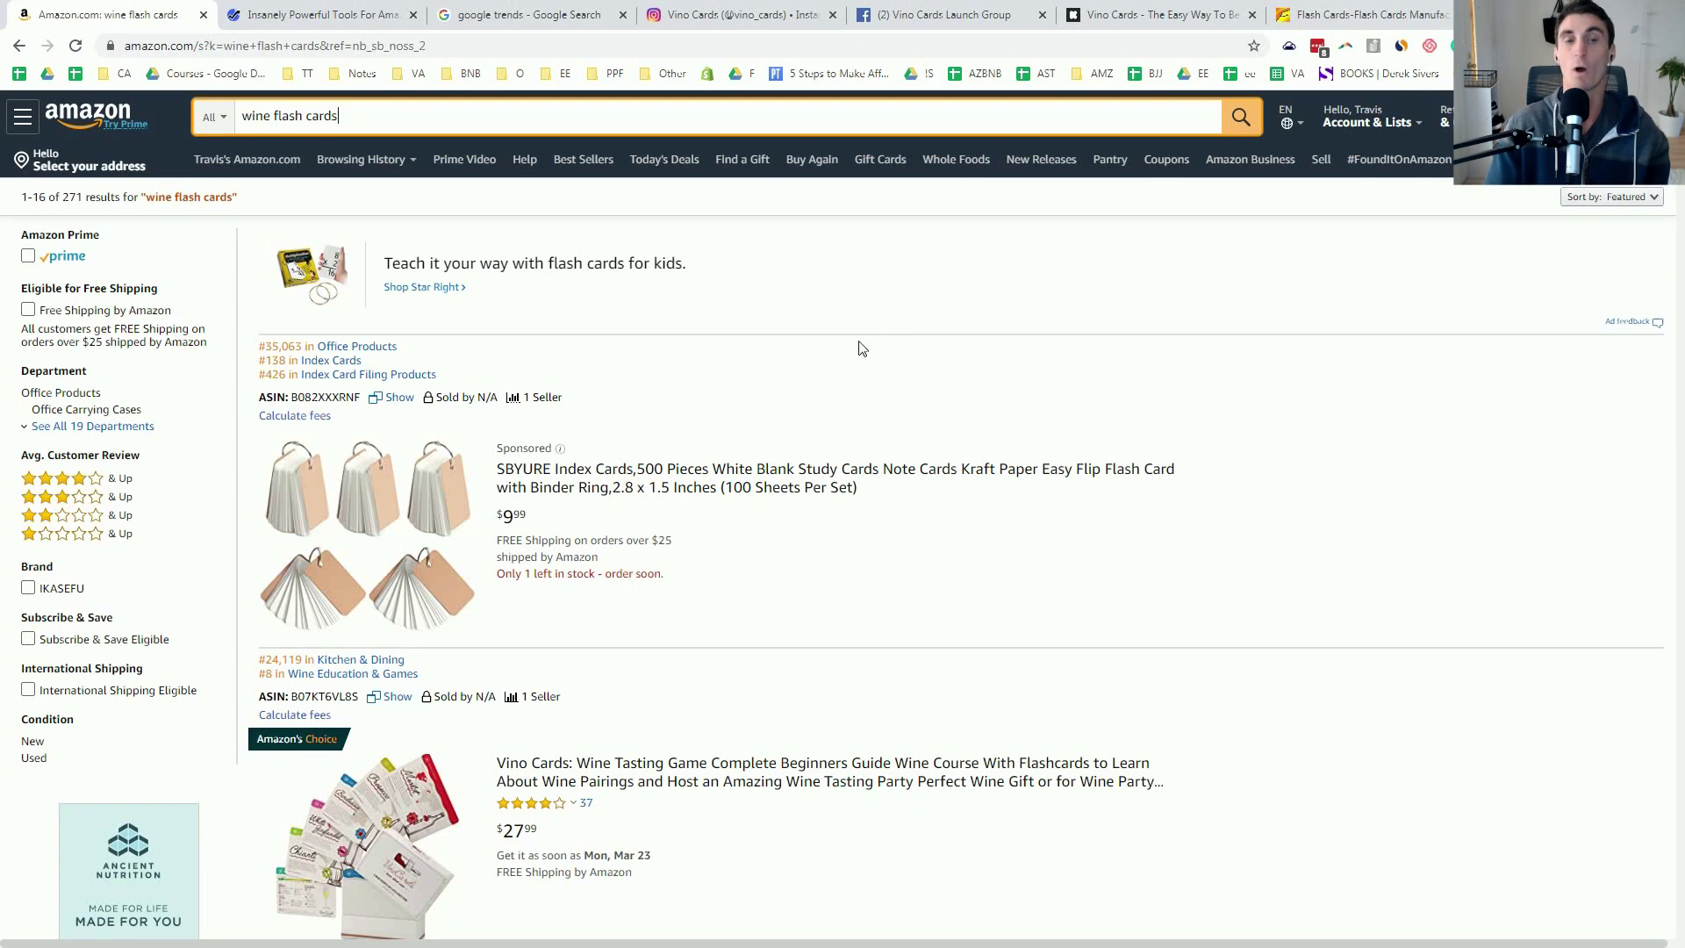
pyautogui.scroll(-2, 858, 346)
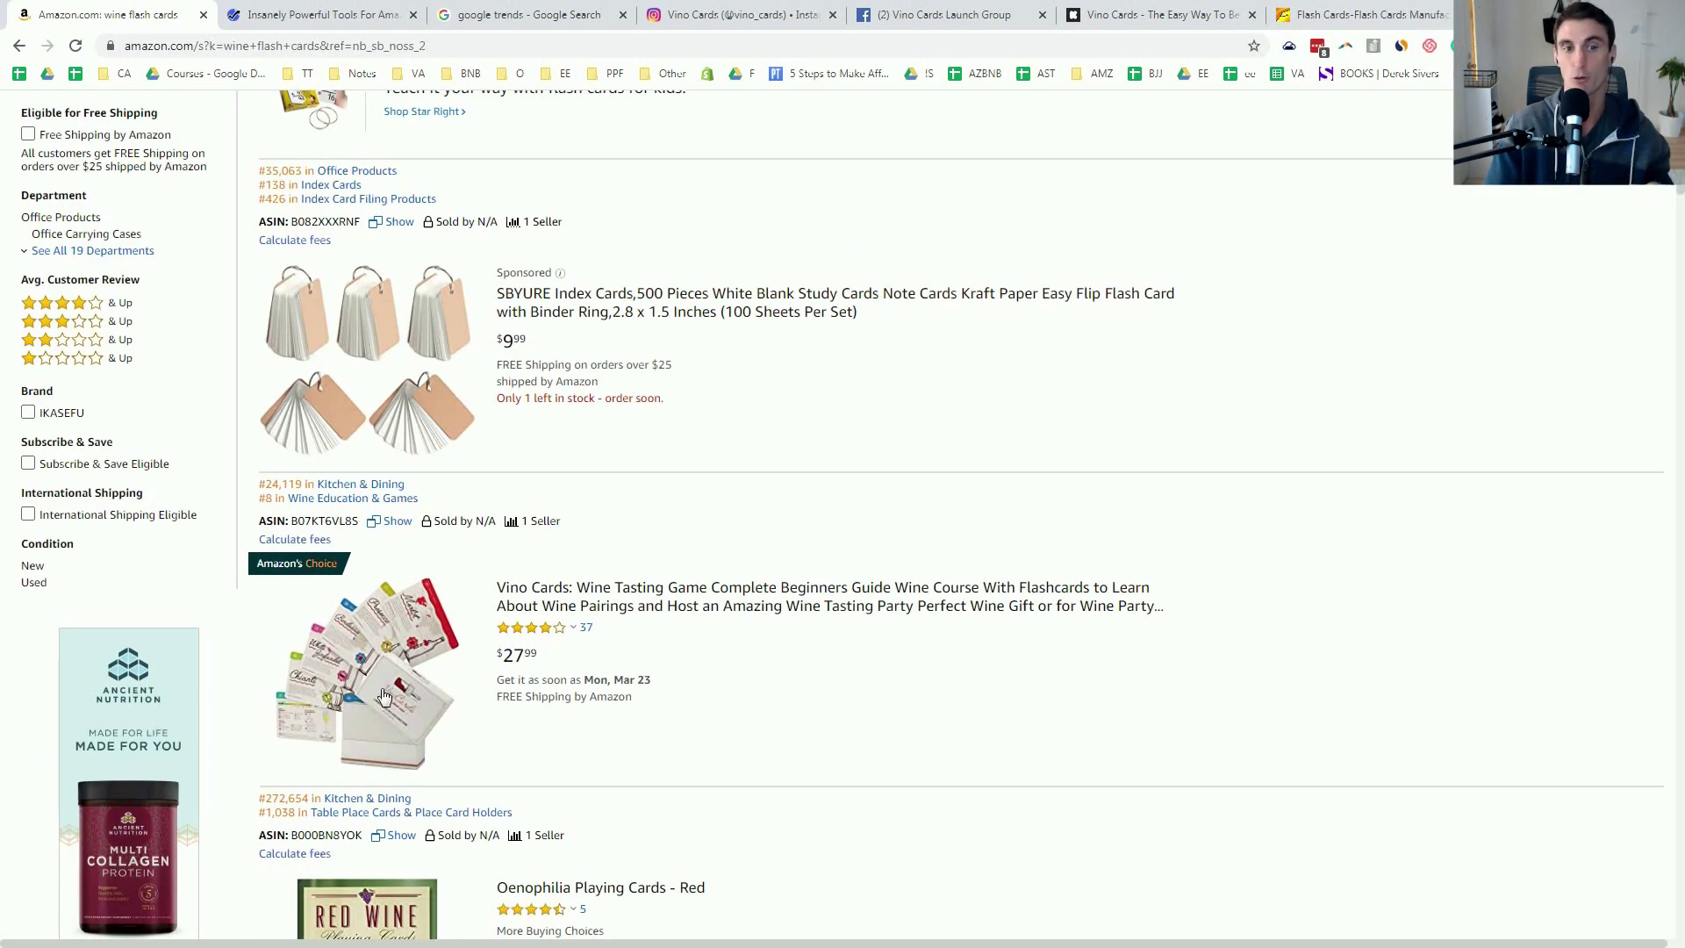
pyautogui.scroll(-3, 501, 533)
pyautogui.scroll(-20, 500, 532)
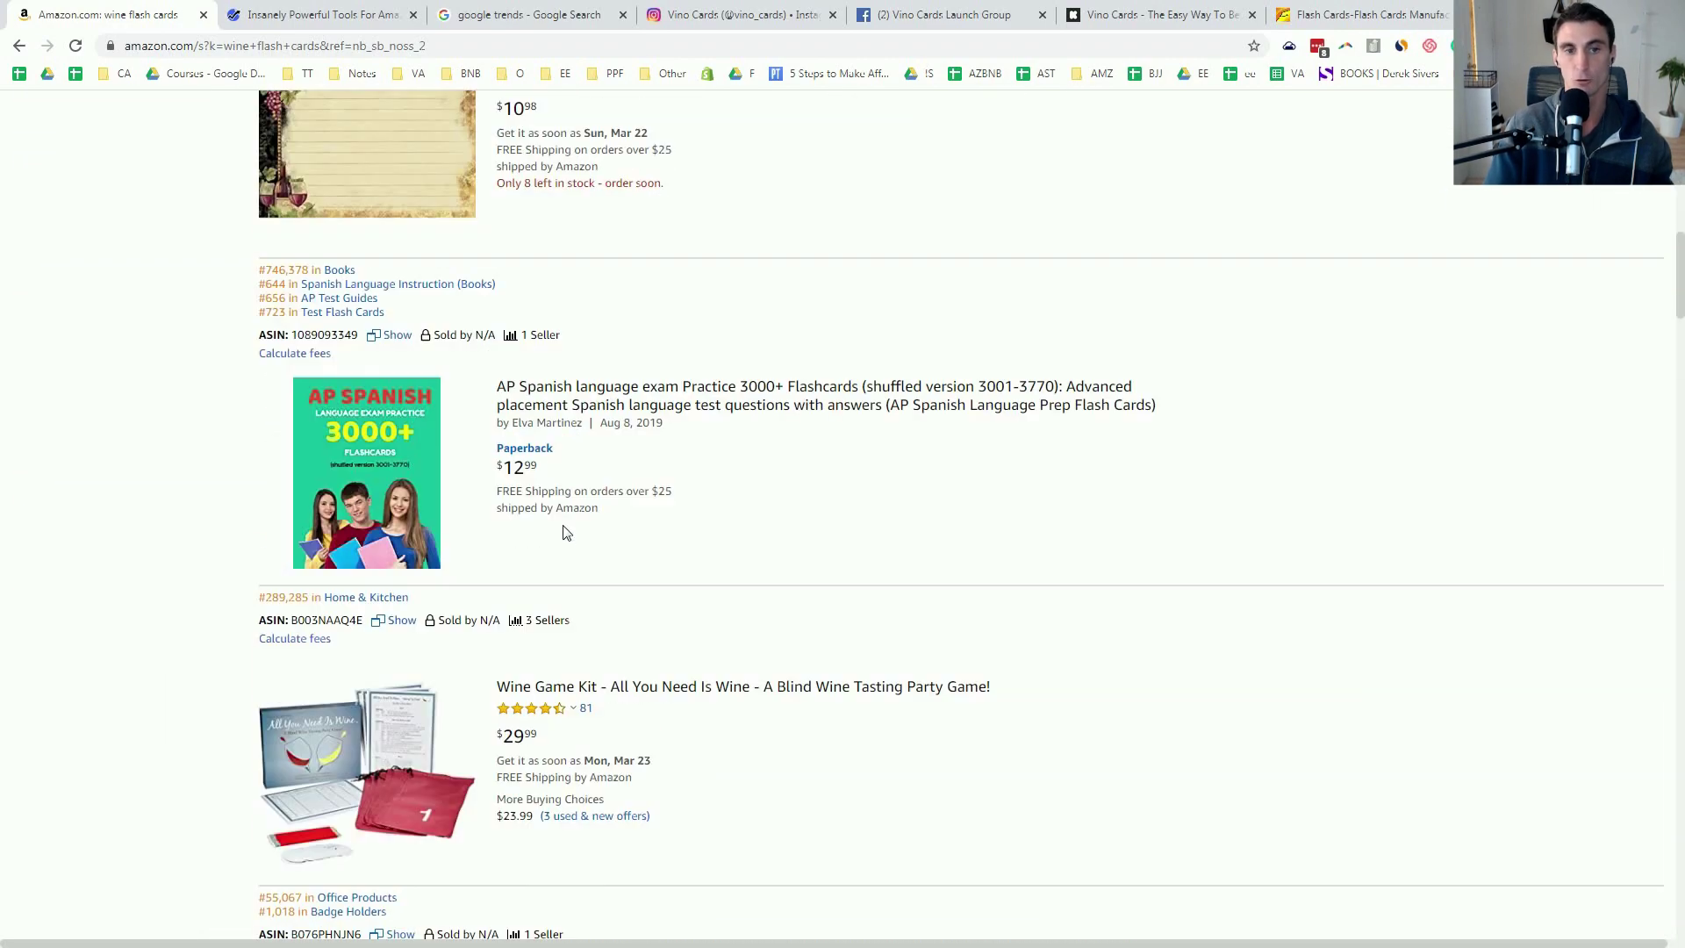
pyautogui.scroll(-15, 564, 531)
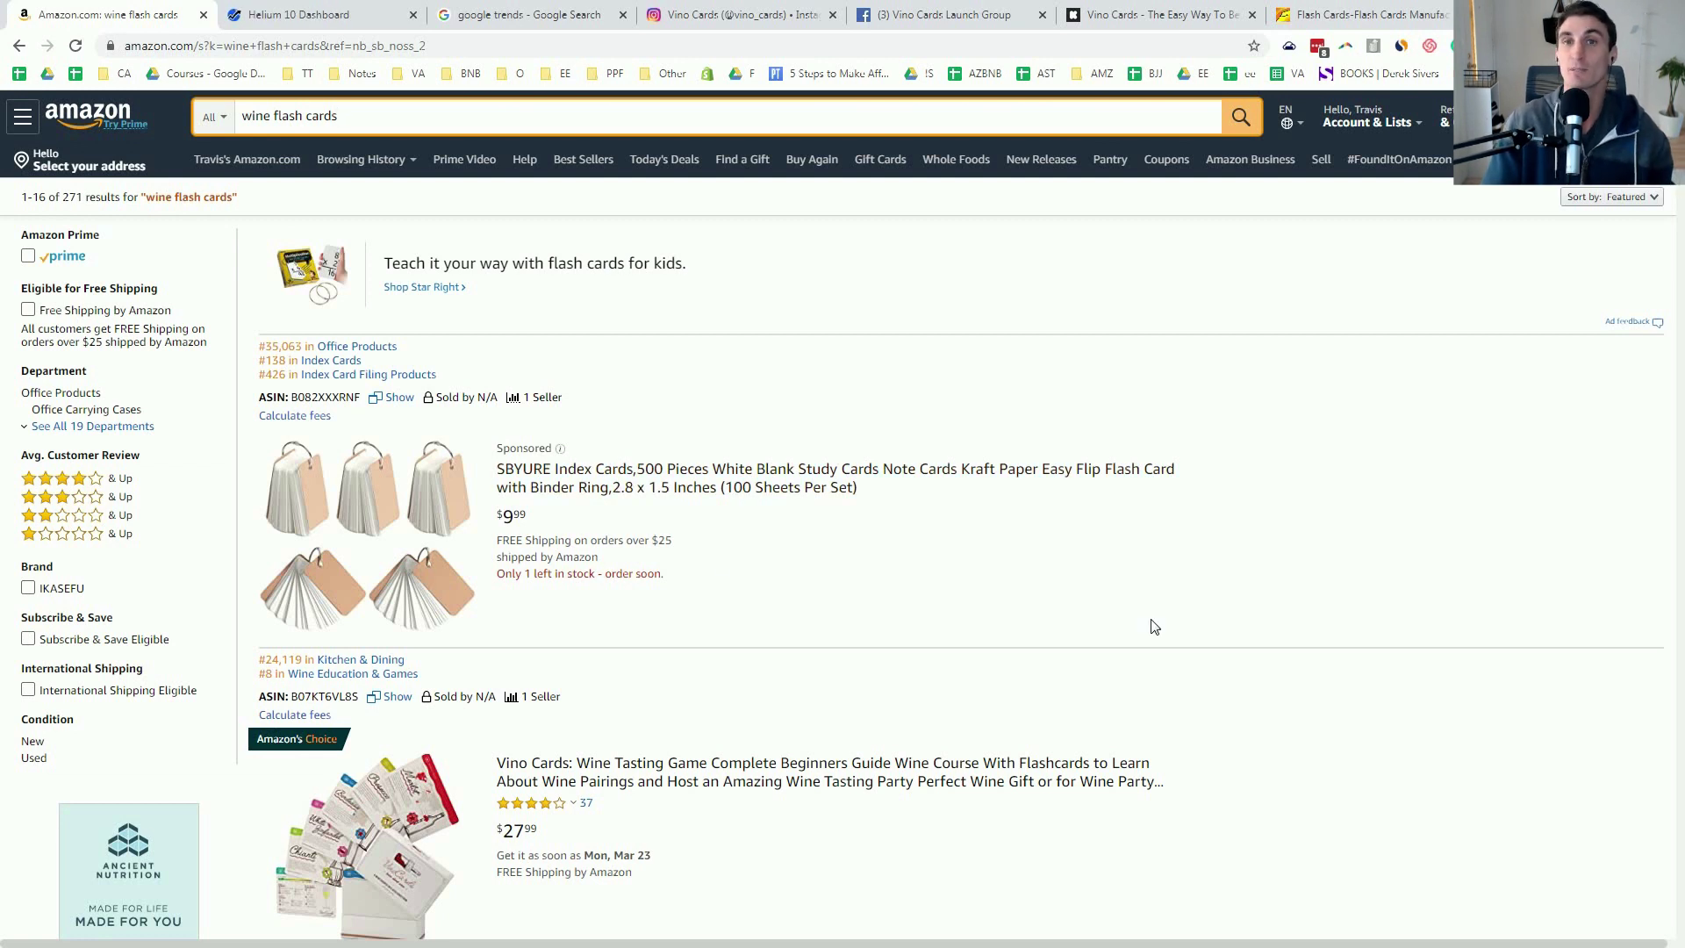
# Step: Open Helium 10's Magnet² keyword research tool
pyautogui.click(311, 25)
pyautogui.moveTo(54, 309)
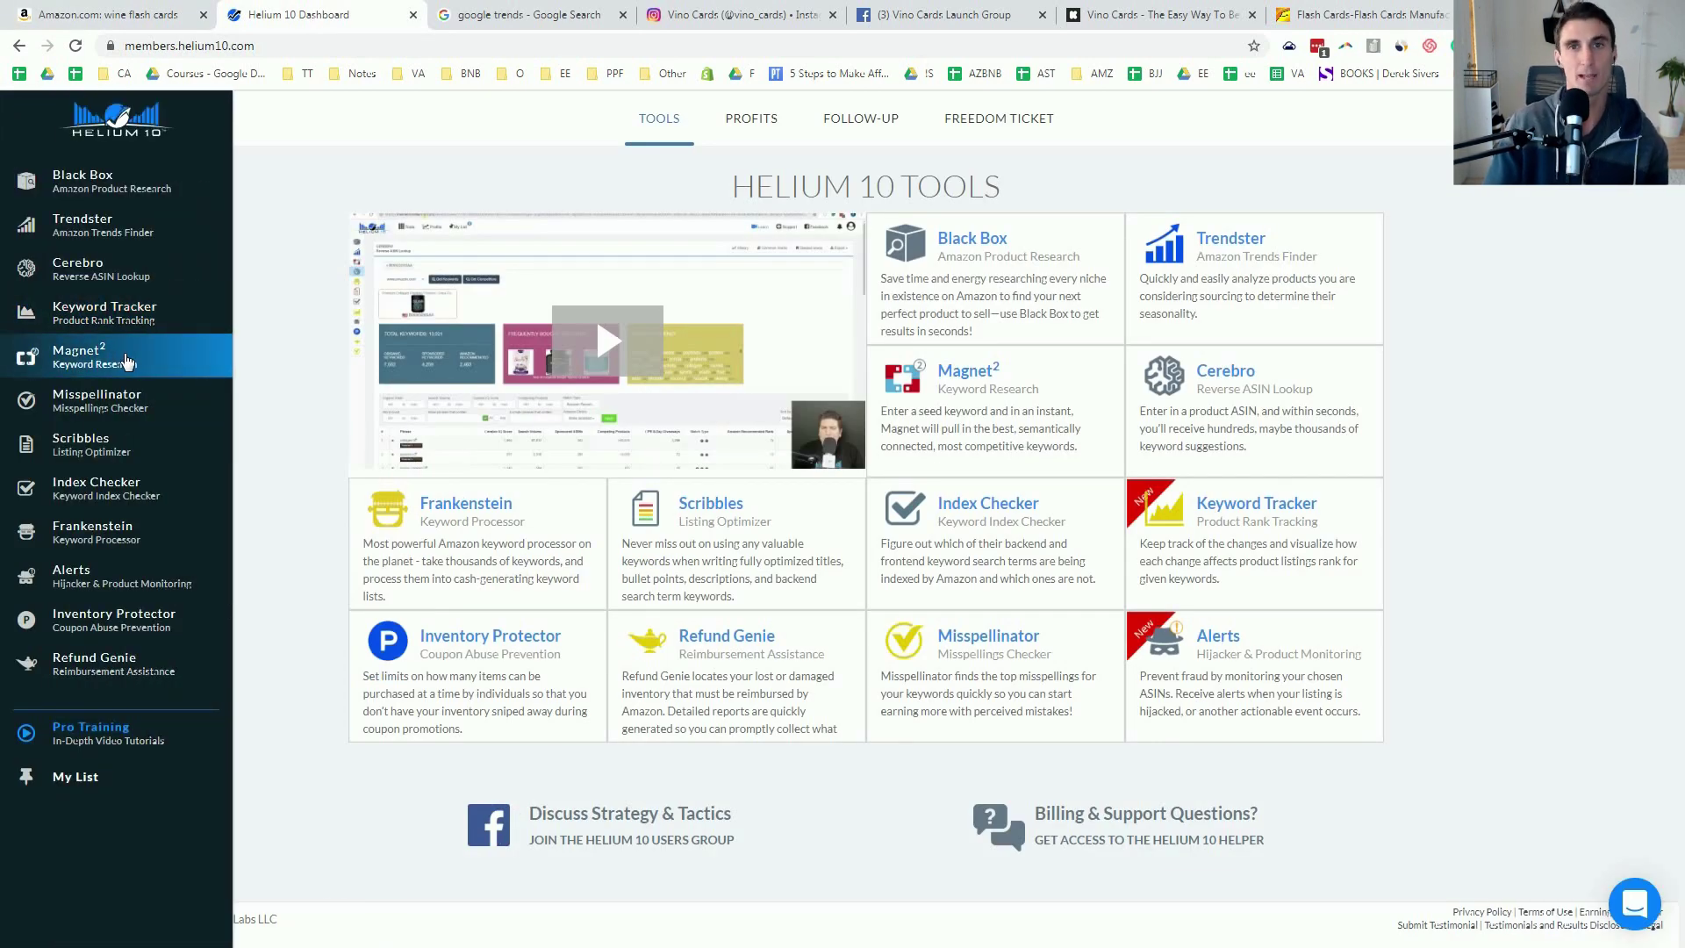
pyautogui.click(127, 360)
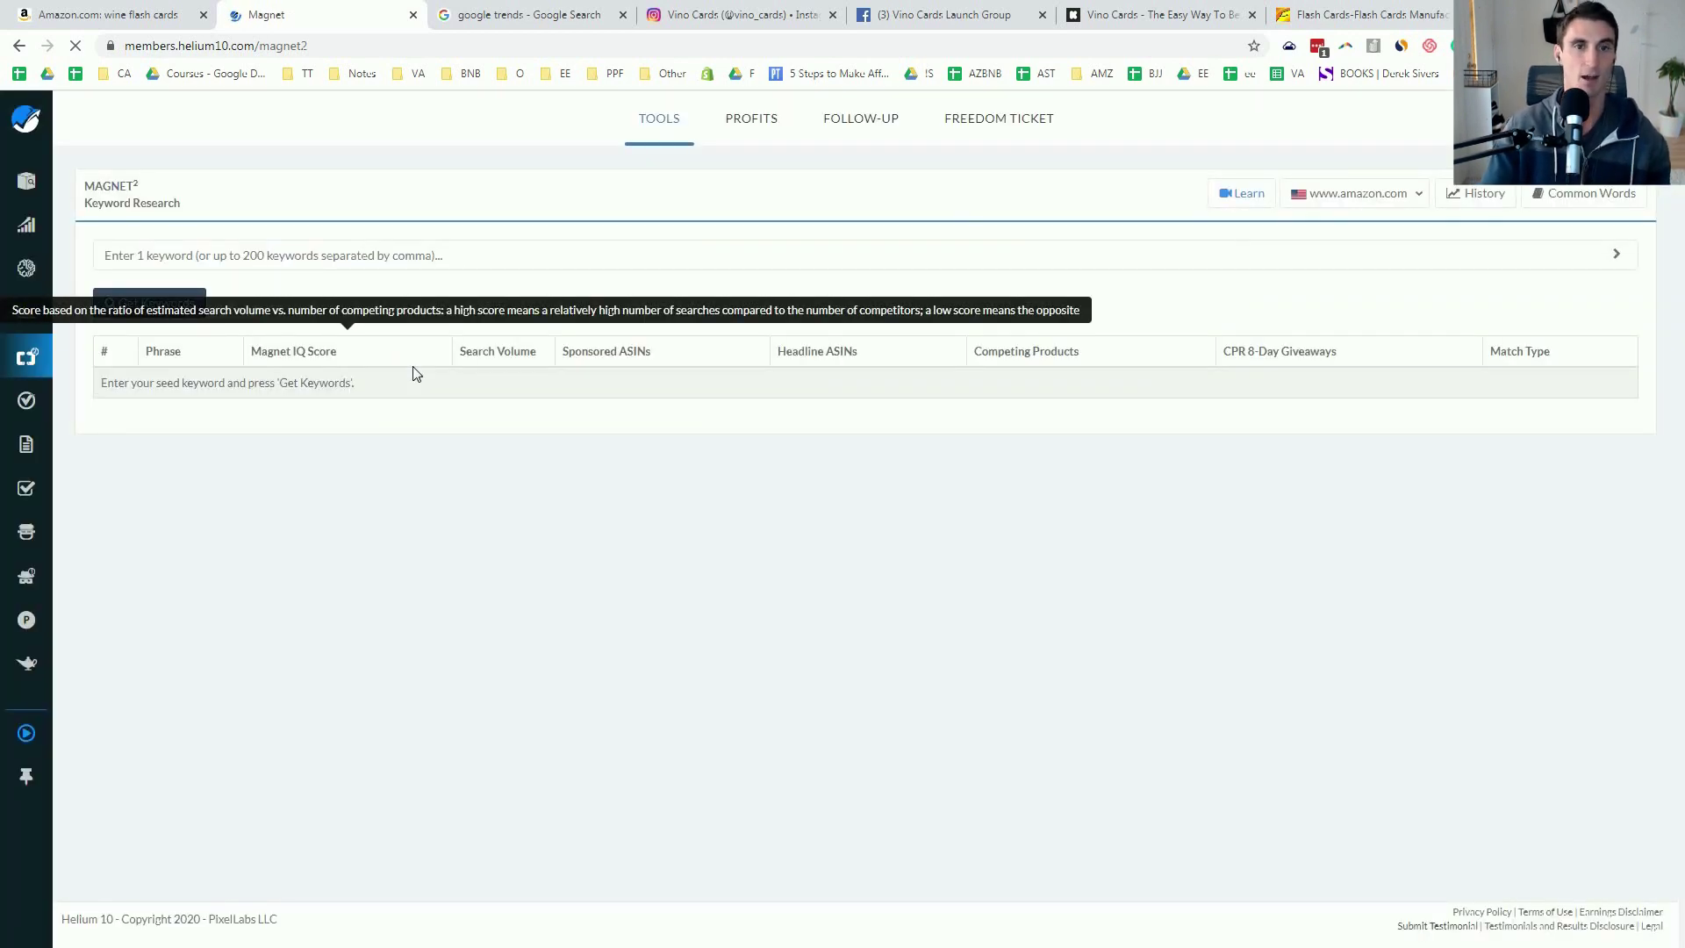
# Step: Search Magnet² for 'wine flash cards' and scroll through the 1,632 related keywords
pyautogui.click(315, 252)
pyautogui.write('w')
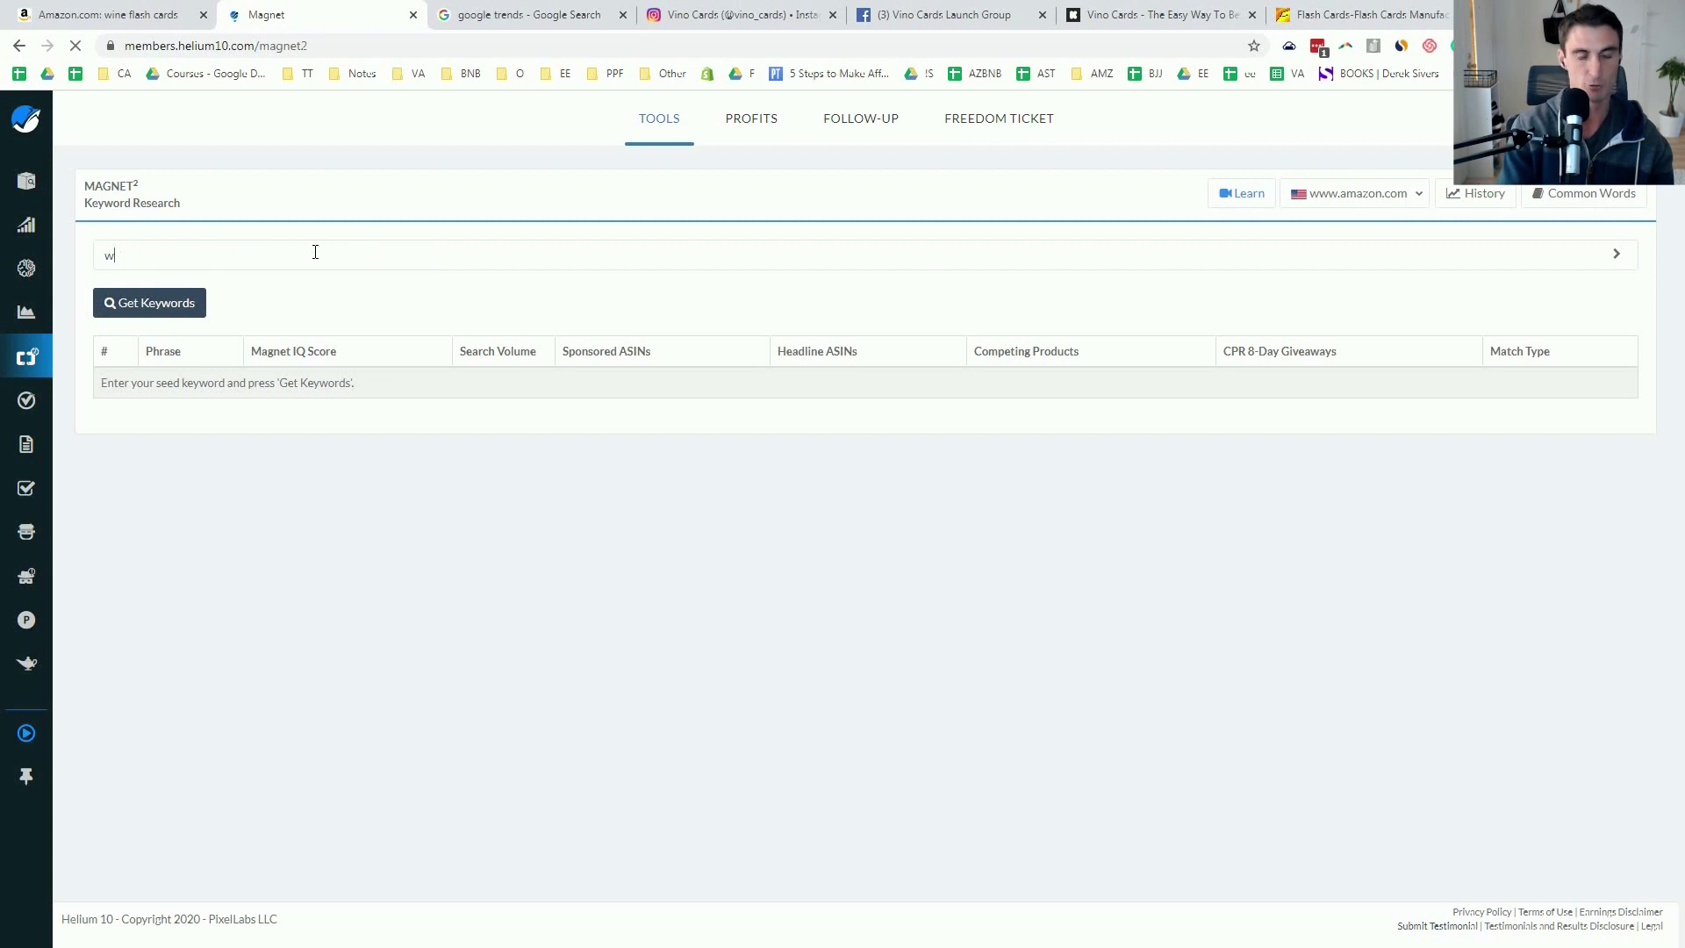
pyautogui.write('ine flash ')
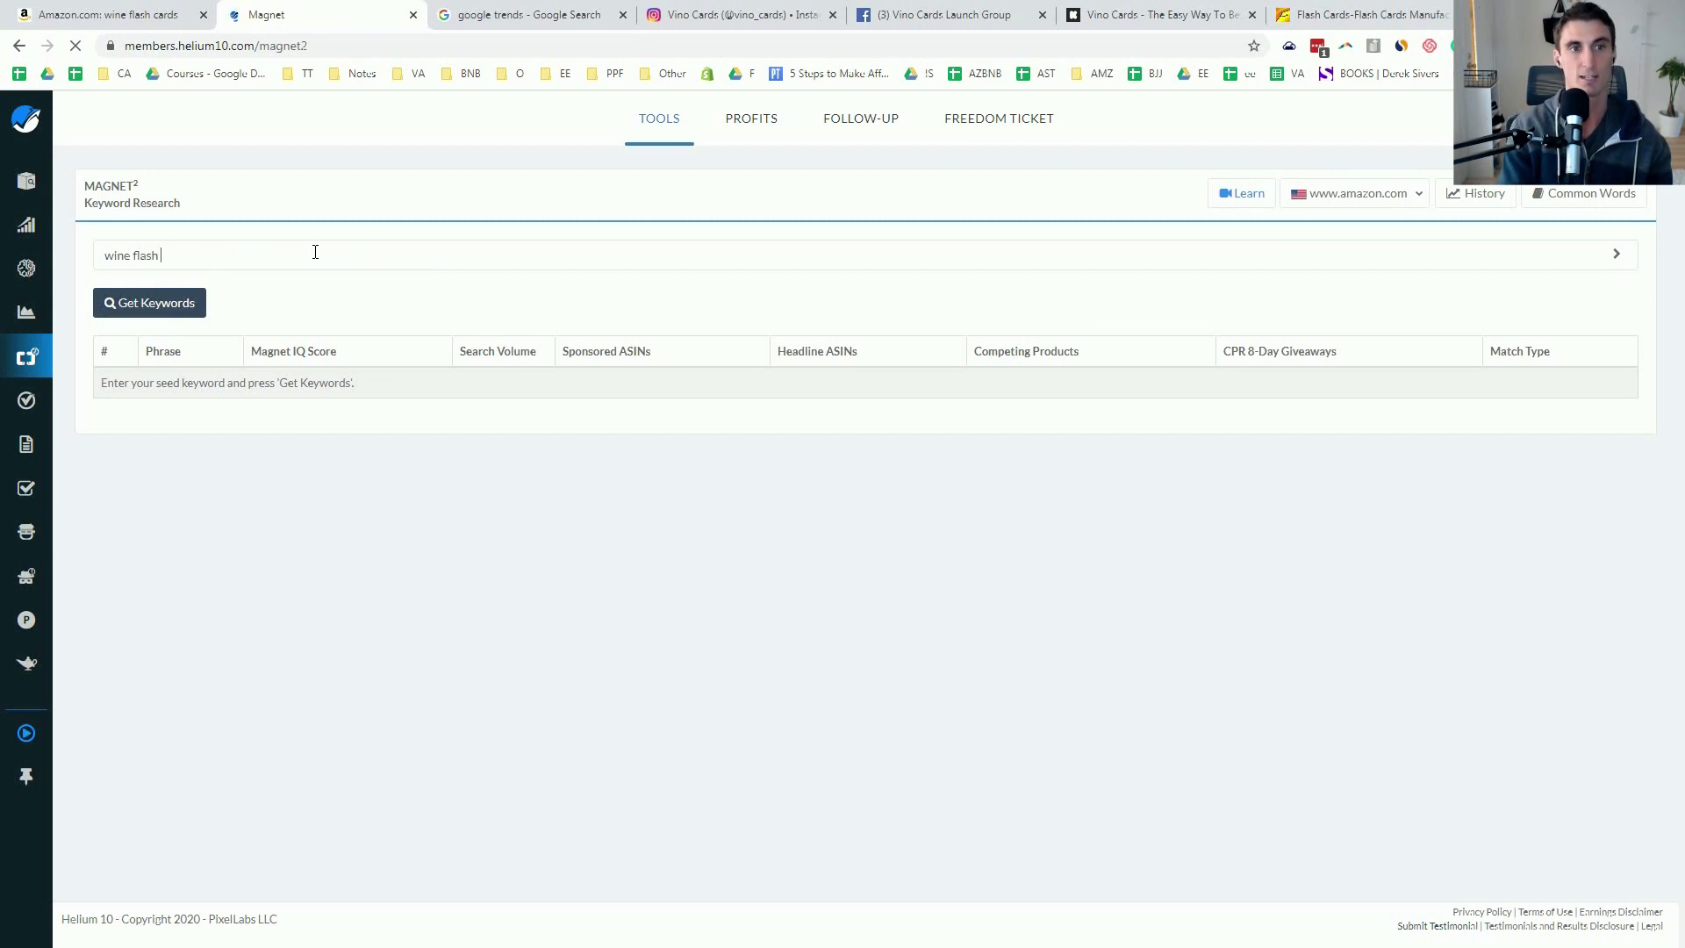
pyautogui.write('cards')
pyautogui.press('Return')
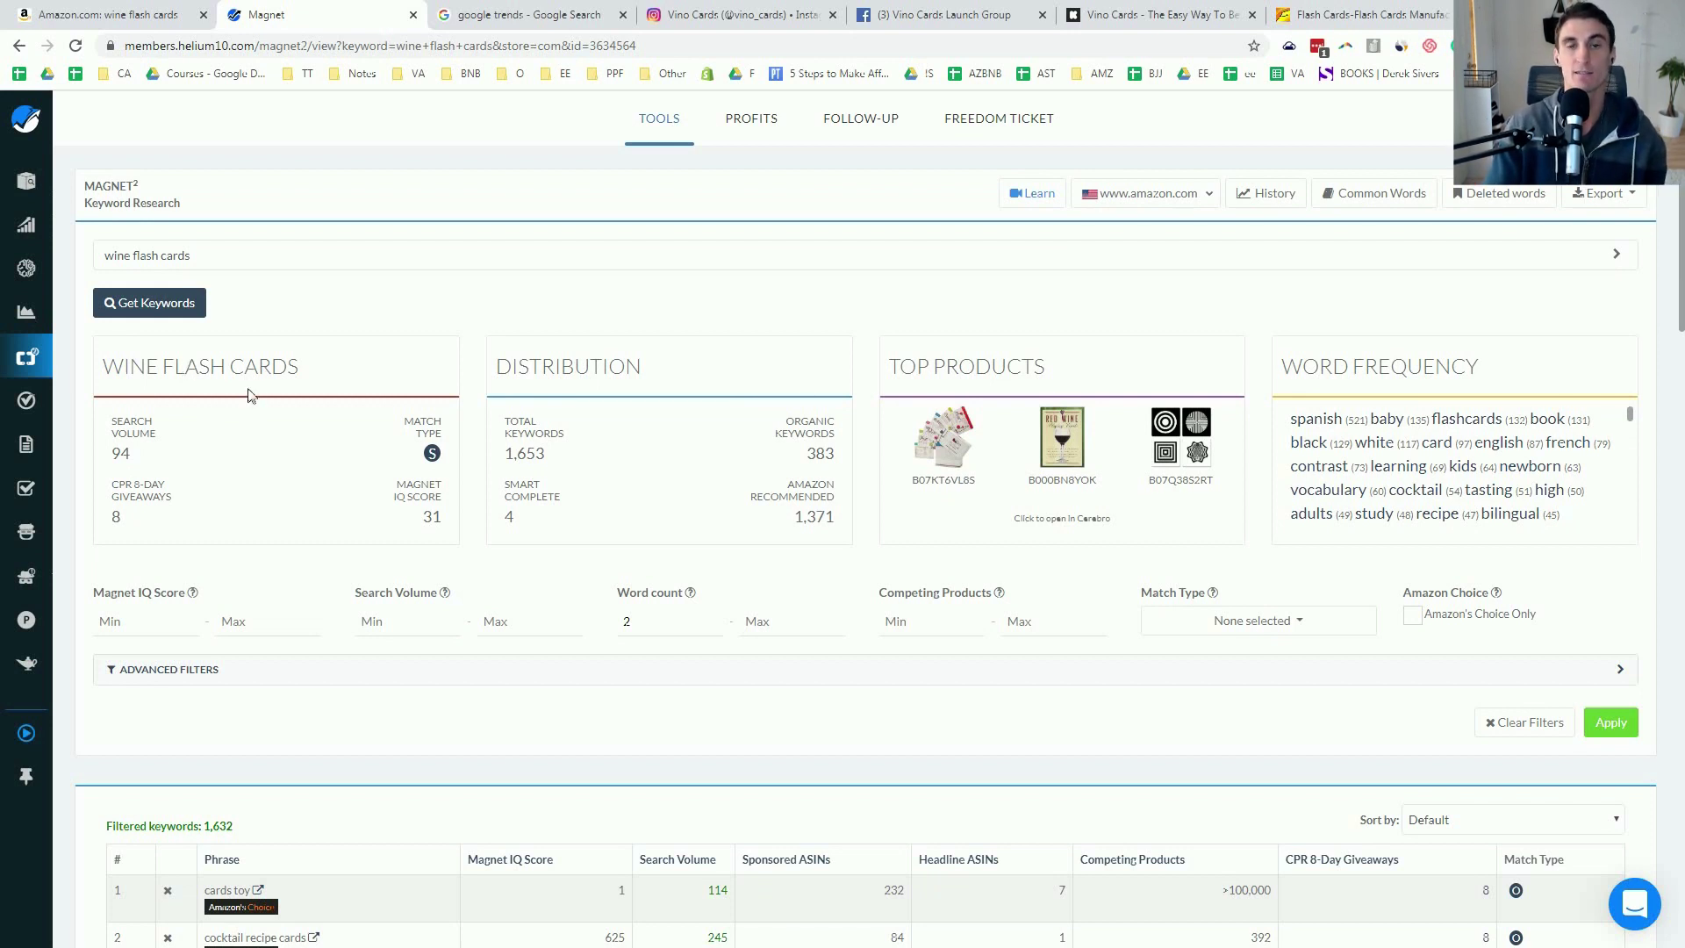
pyautogui.scroll(-3, 252, 394)
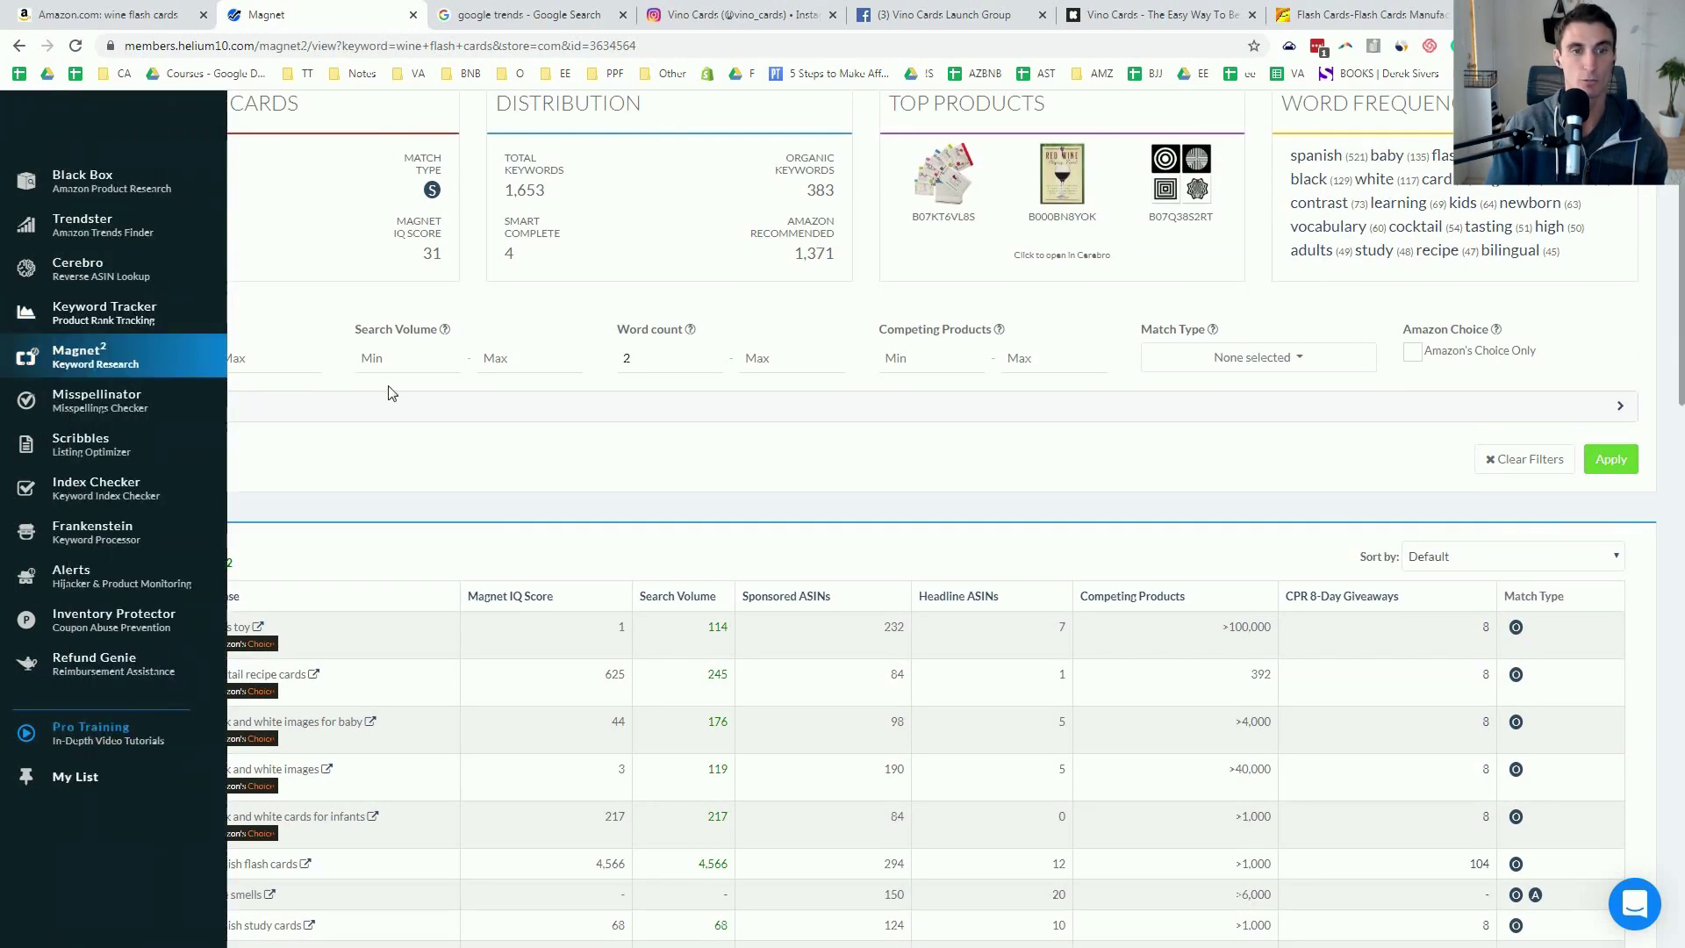
pyautogui.scroll(-1, 507, 430)
pyautogui.scroll(-4, 507, 430)
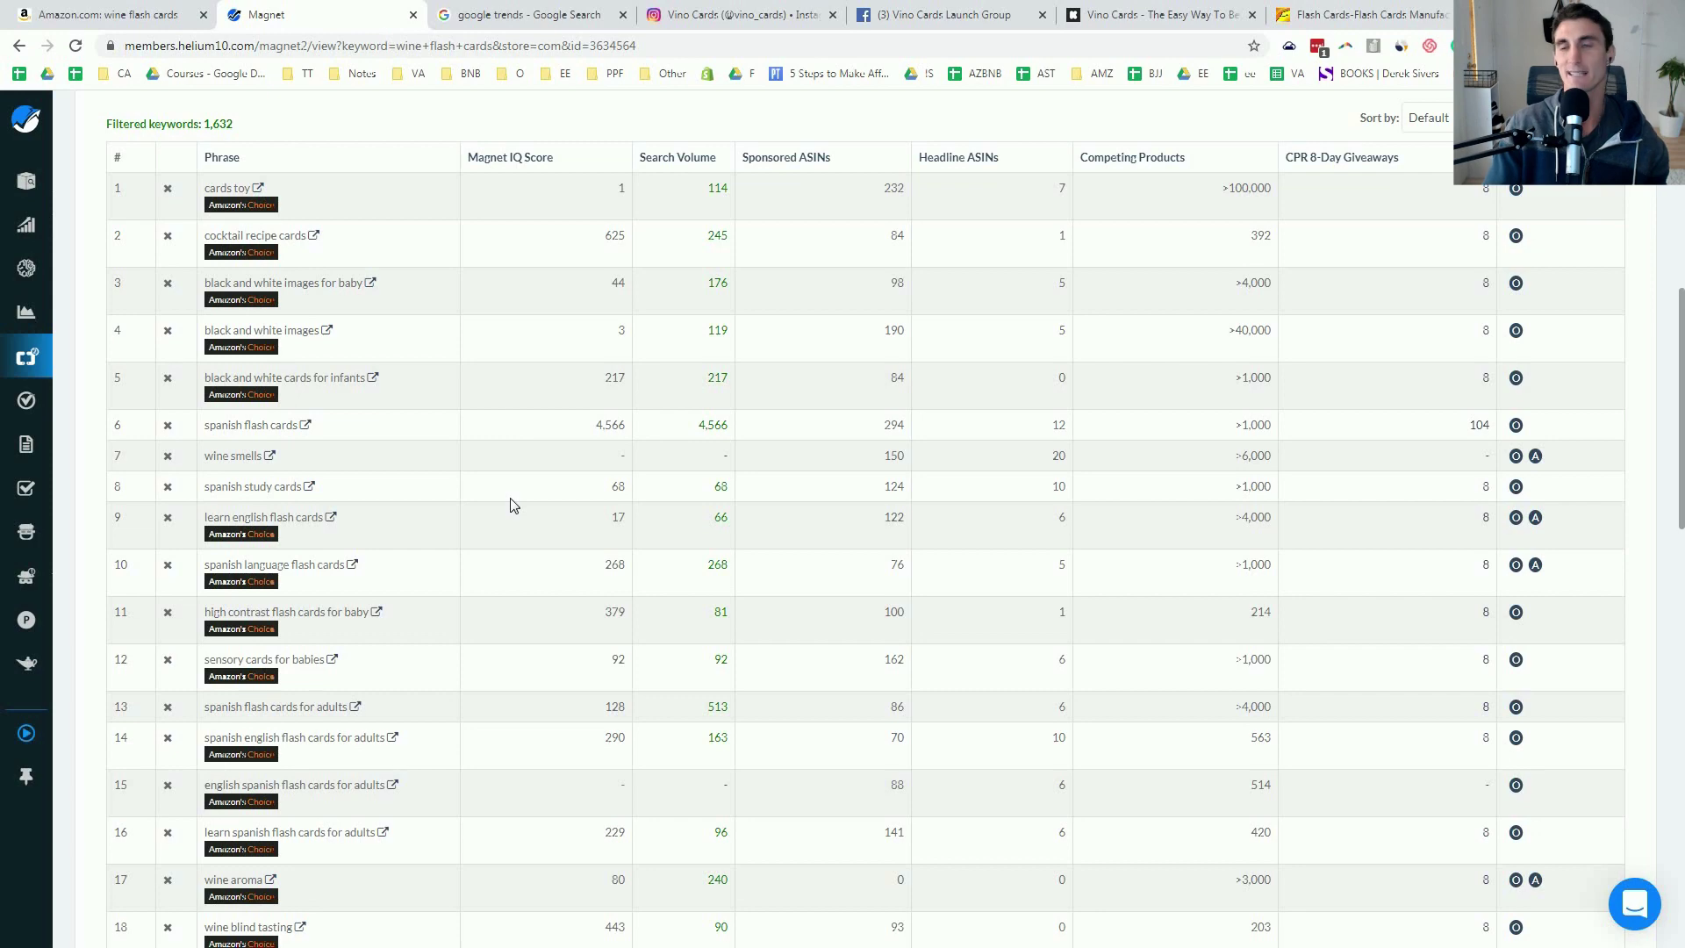
pyautogui.scroll(-4, 511, 505)
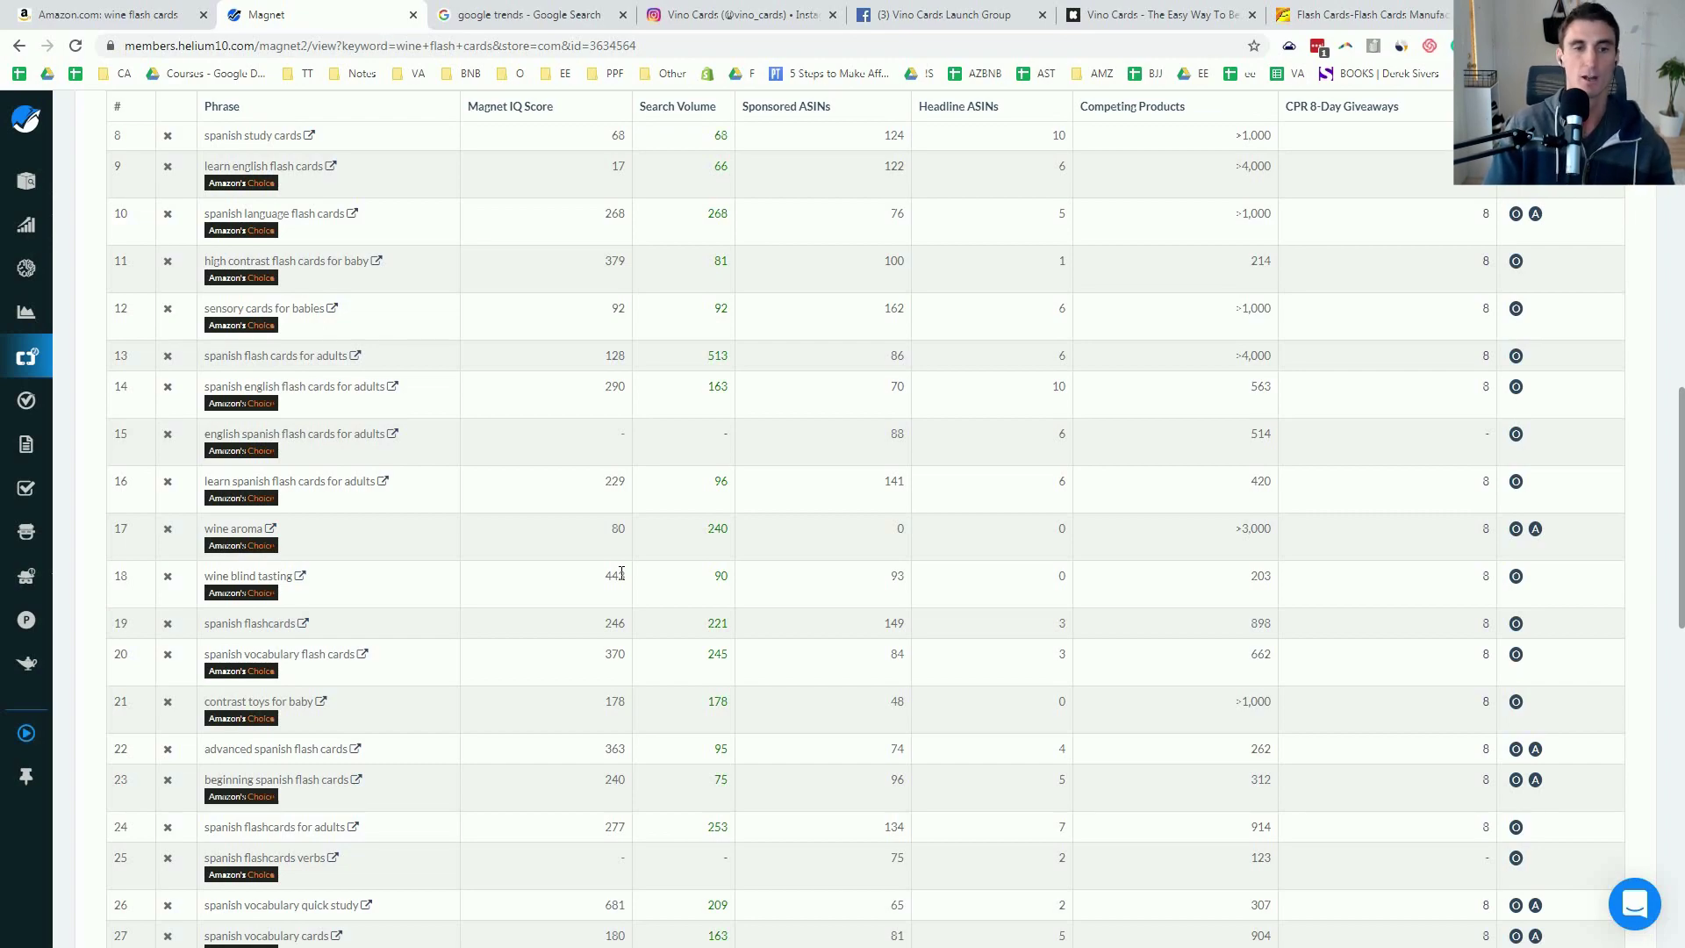
pyautogui.scroll(-5, 621, 572)
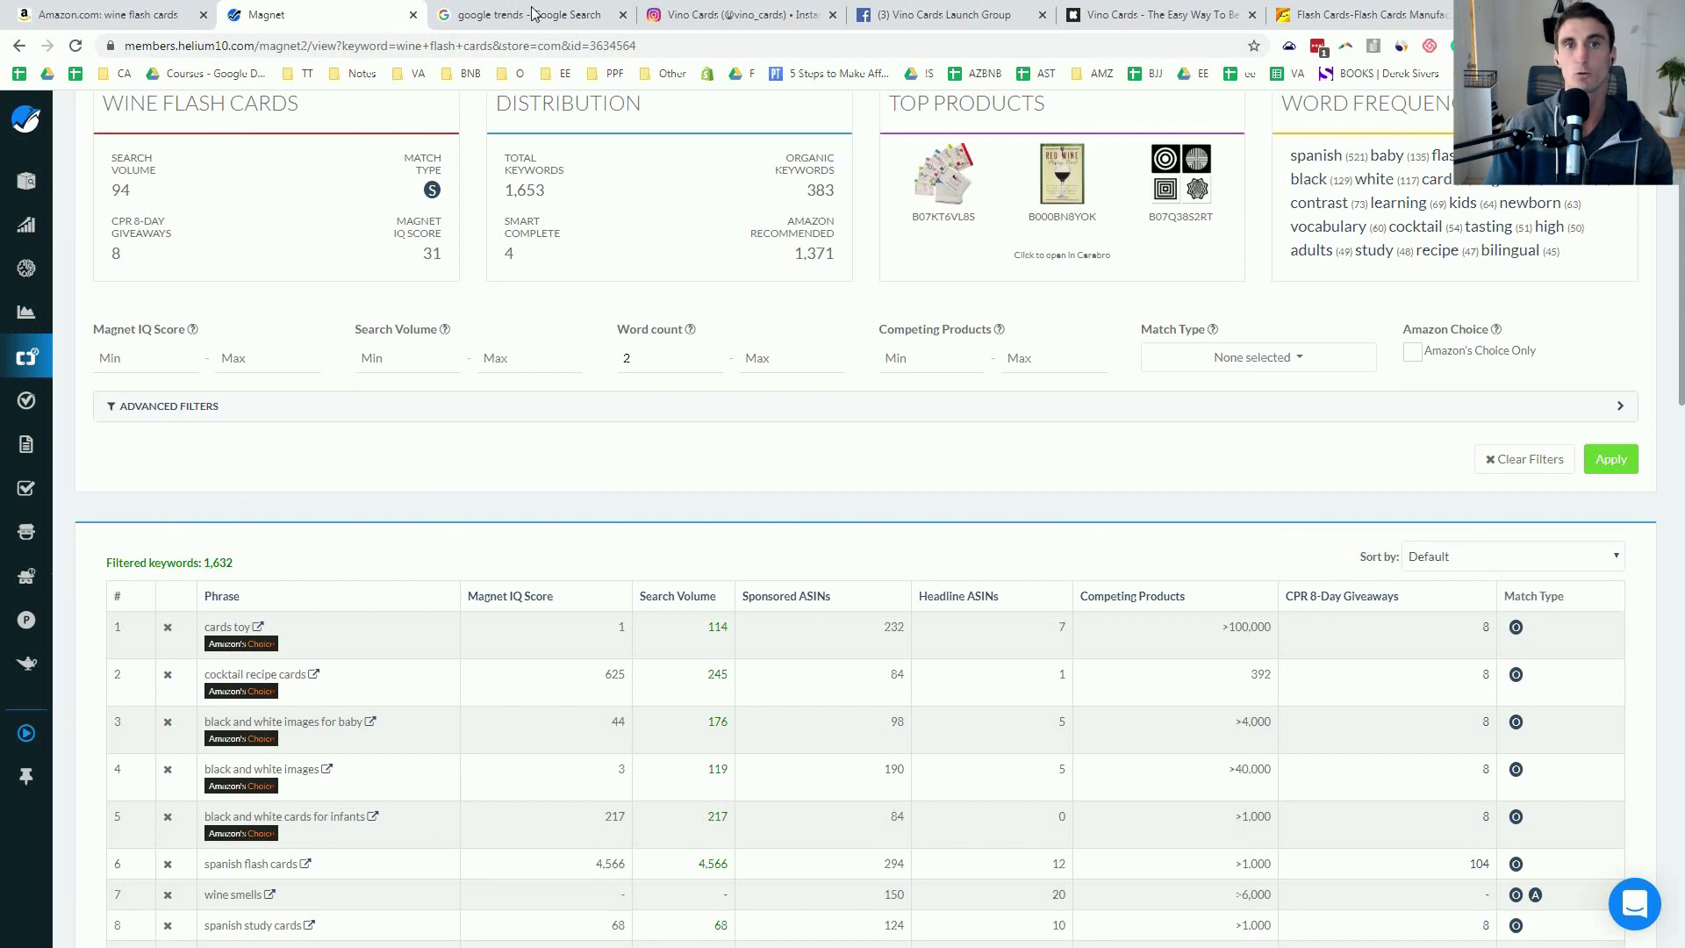
# Step: Open the Google Trends home page from the search results, then the Vino Cards Instagram profile
pyautogui.click(532, 14)
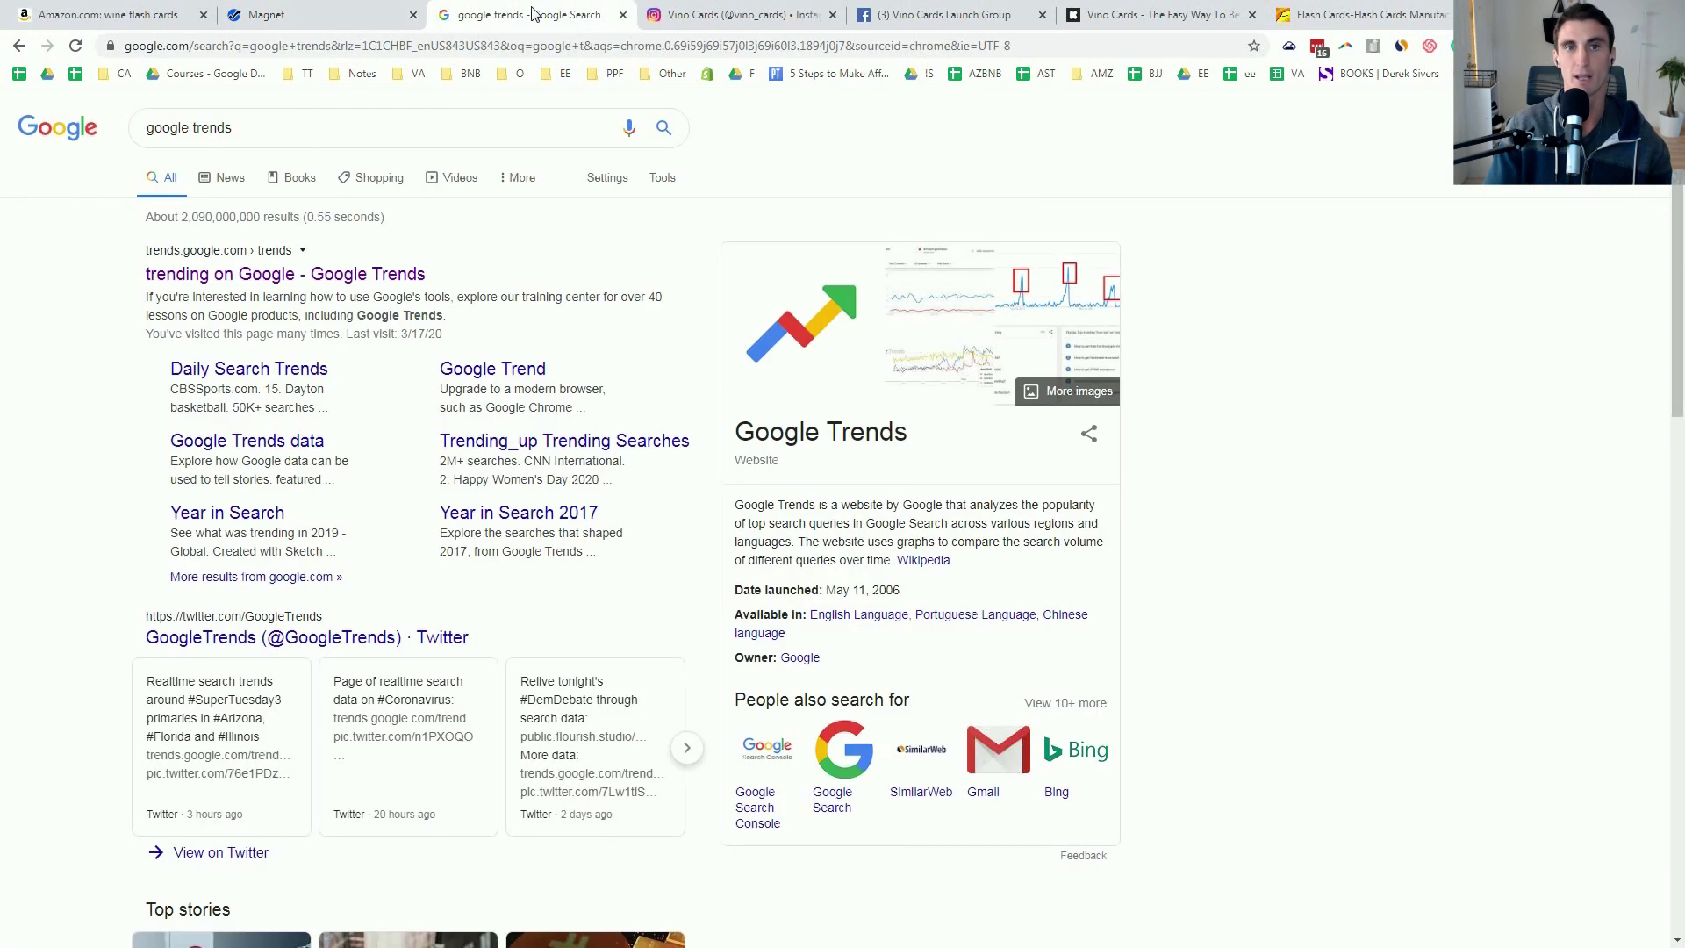
pyautogui.click(269, 279)
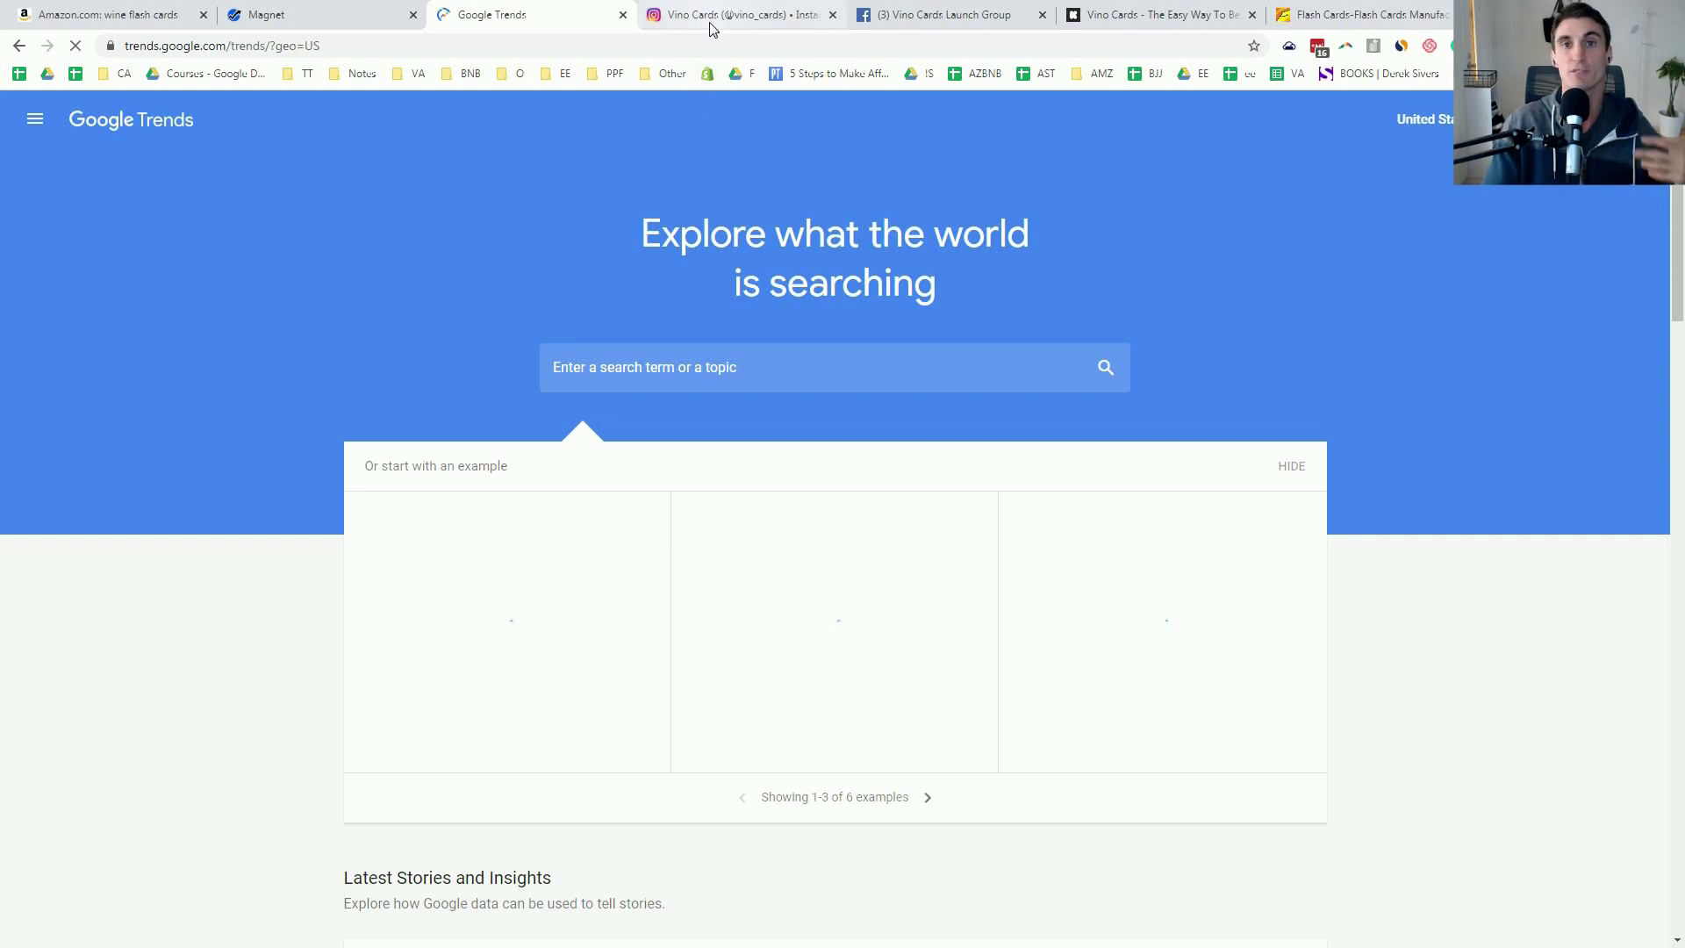
pyautogui.click(709, 25)
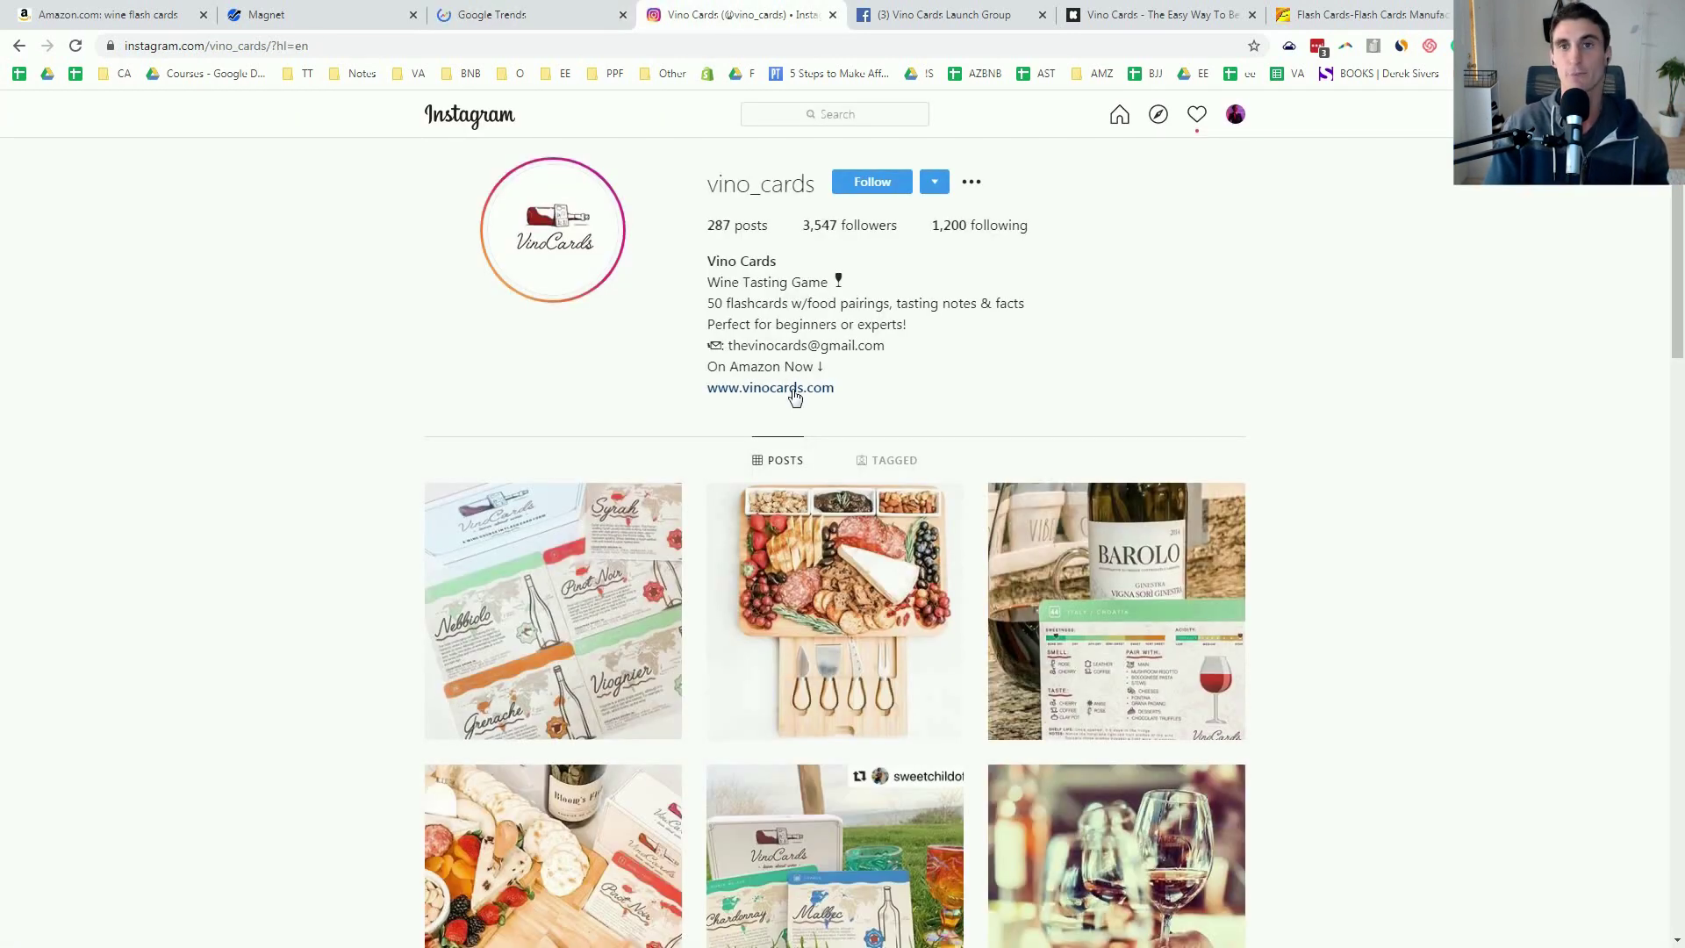
# Step: Check the Vino Cards Launch Group and its Kickstarter story ($5,125 from 93 backers), then Alibaba results
pyautogui.click(940, 21)
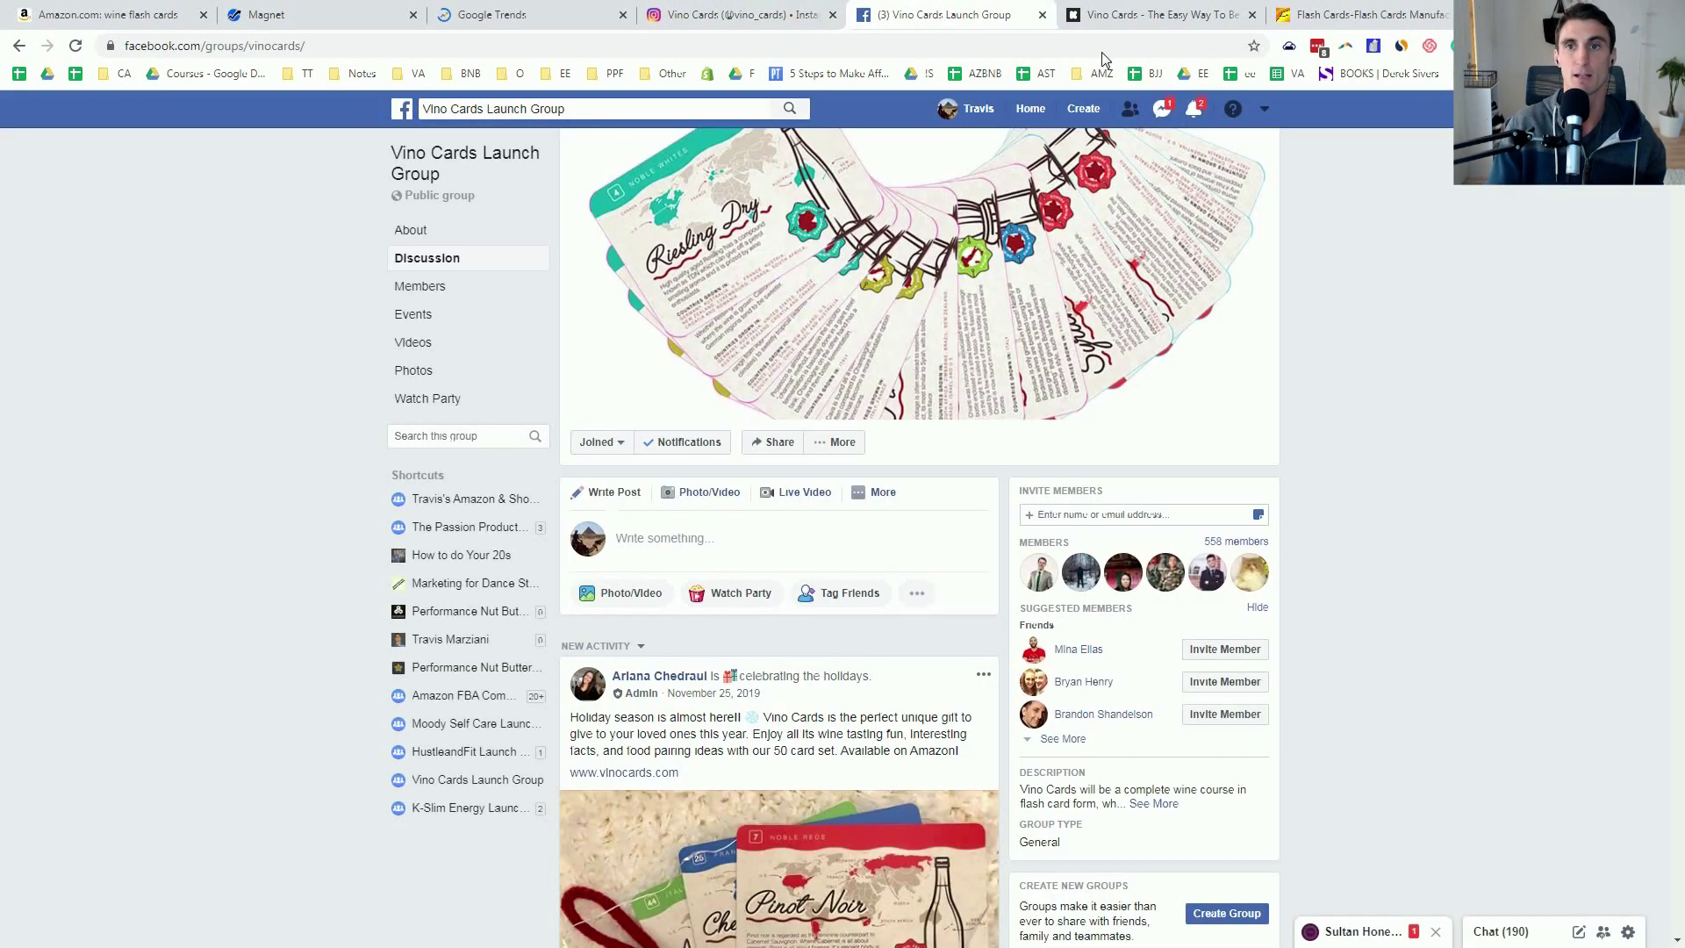
pyautogui.click(1169, 20)
pyautogui.scroll(-6, 1132, 584)
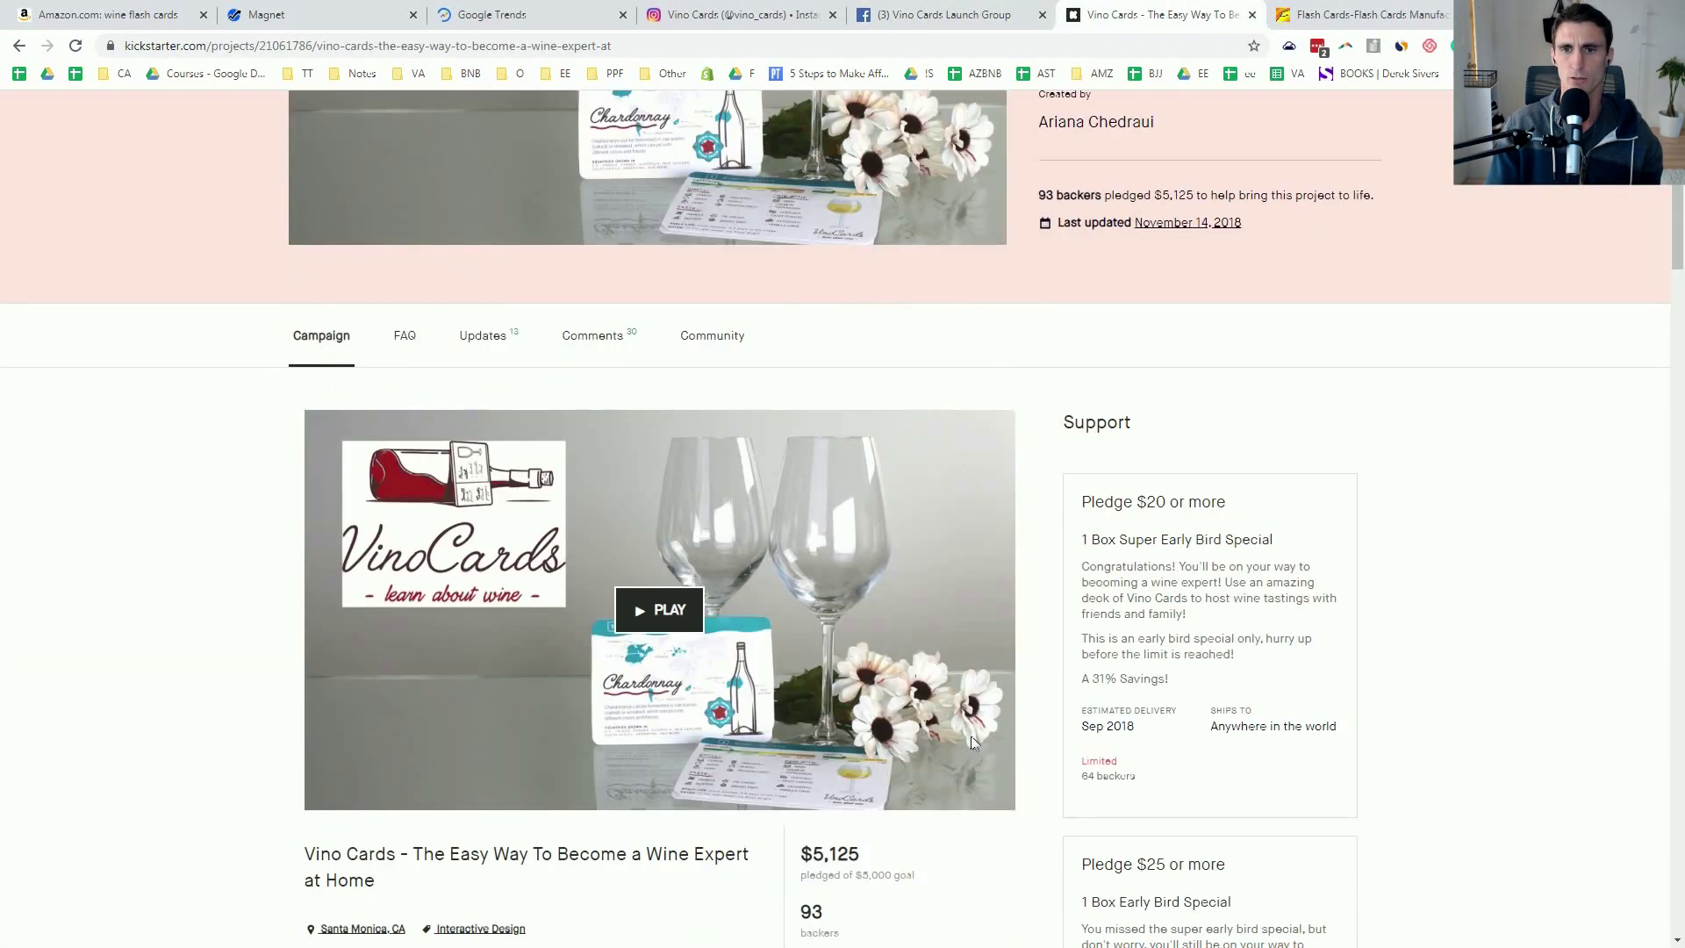
pyautogui.scroll(-4, 991, 761)
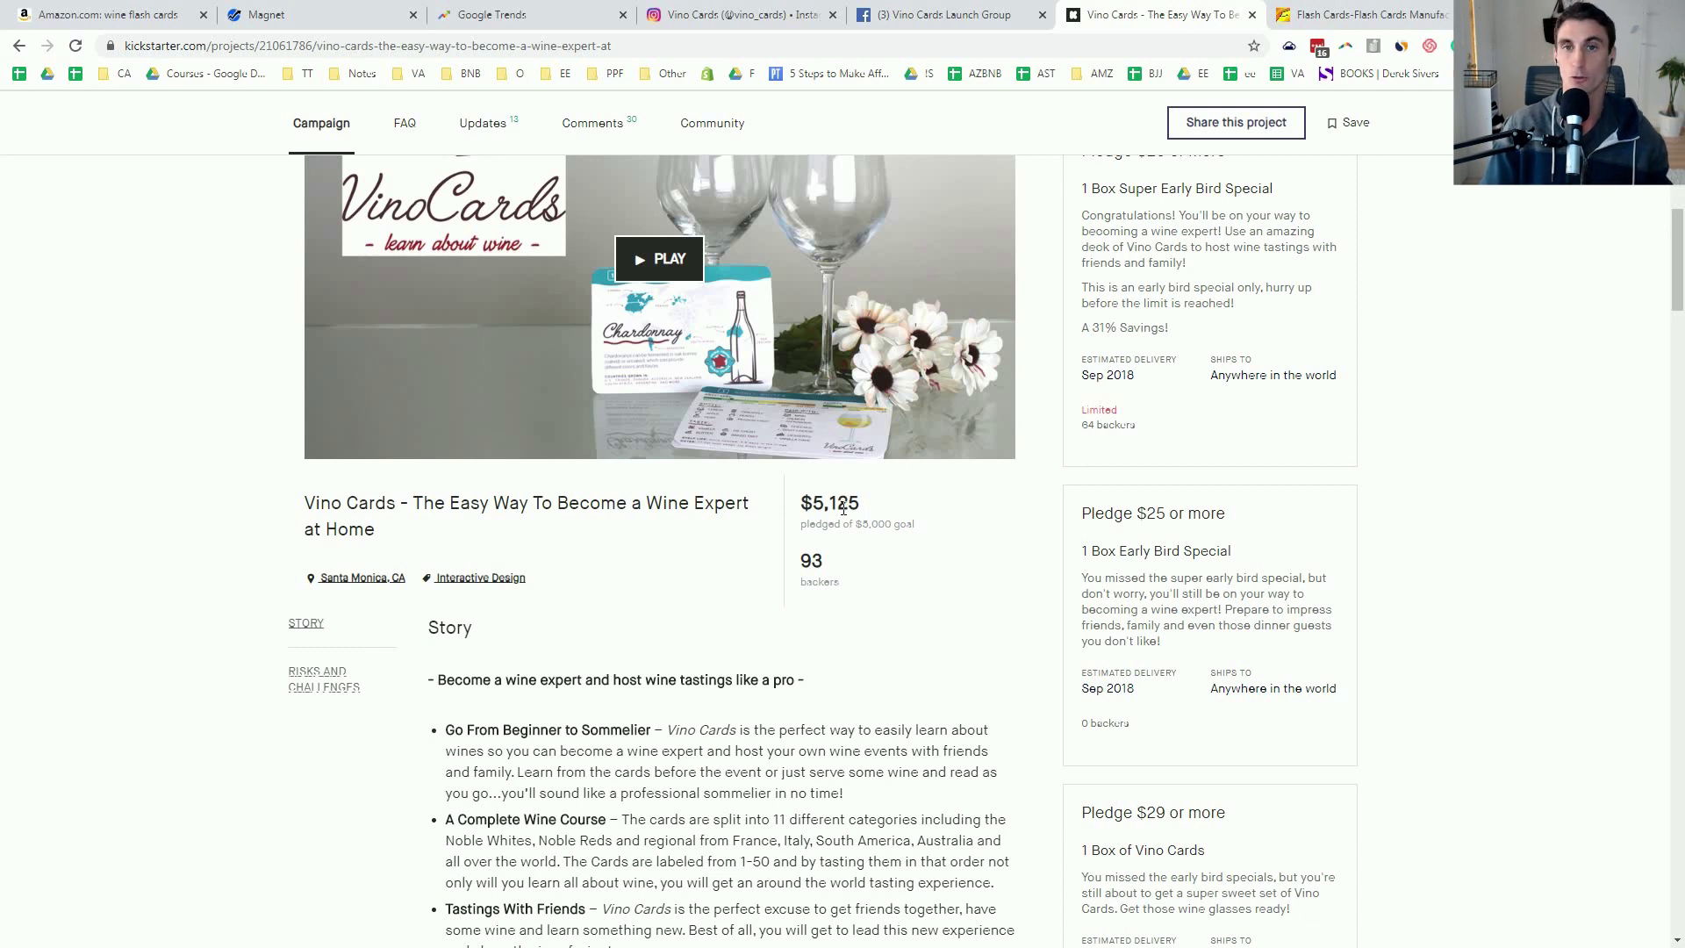
pyautogui.click(1337, 17)
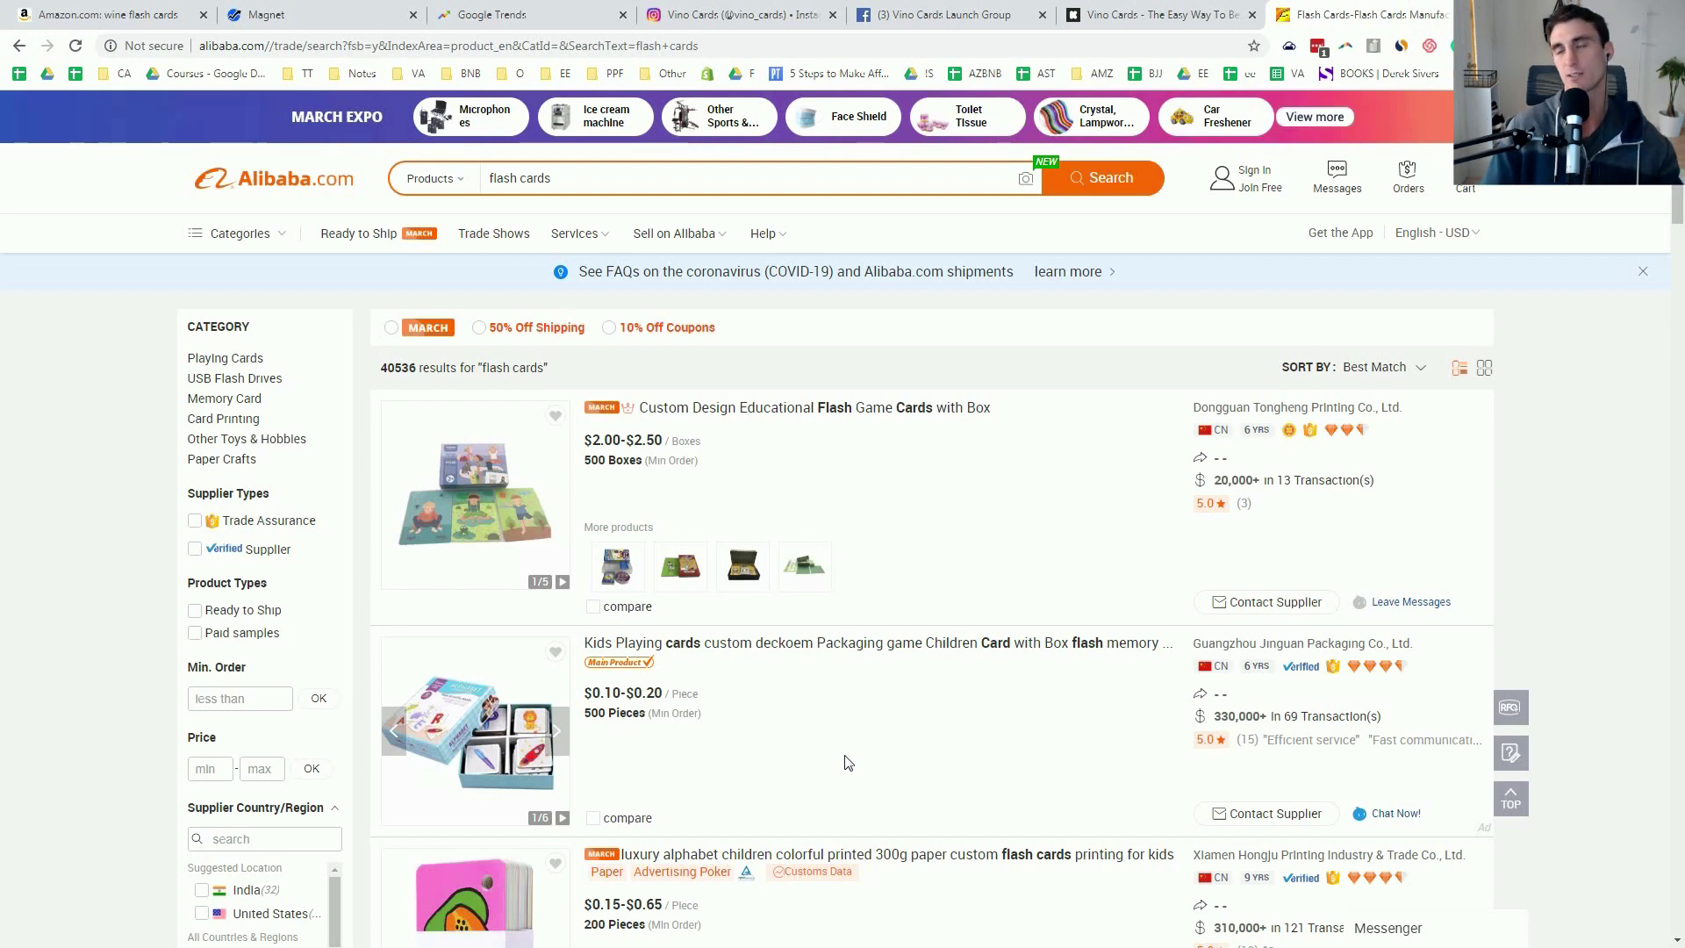
# Step: Return from the Alibaba flash cards suppliers to the Amazon 'wine flash cards' results
pyautogui.click(136, 16)
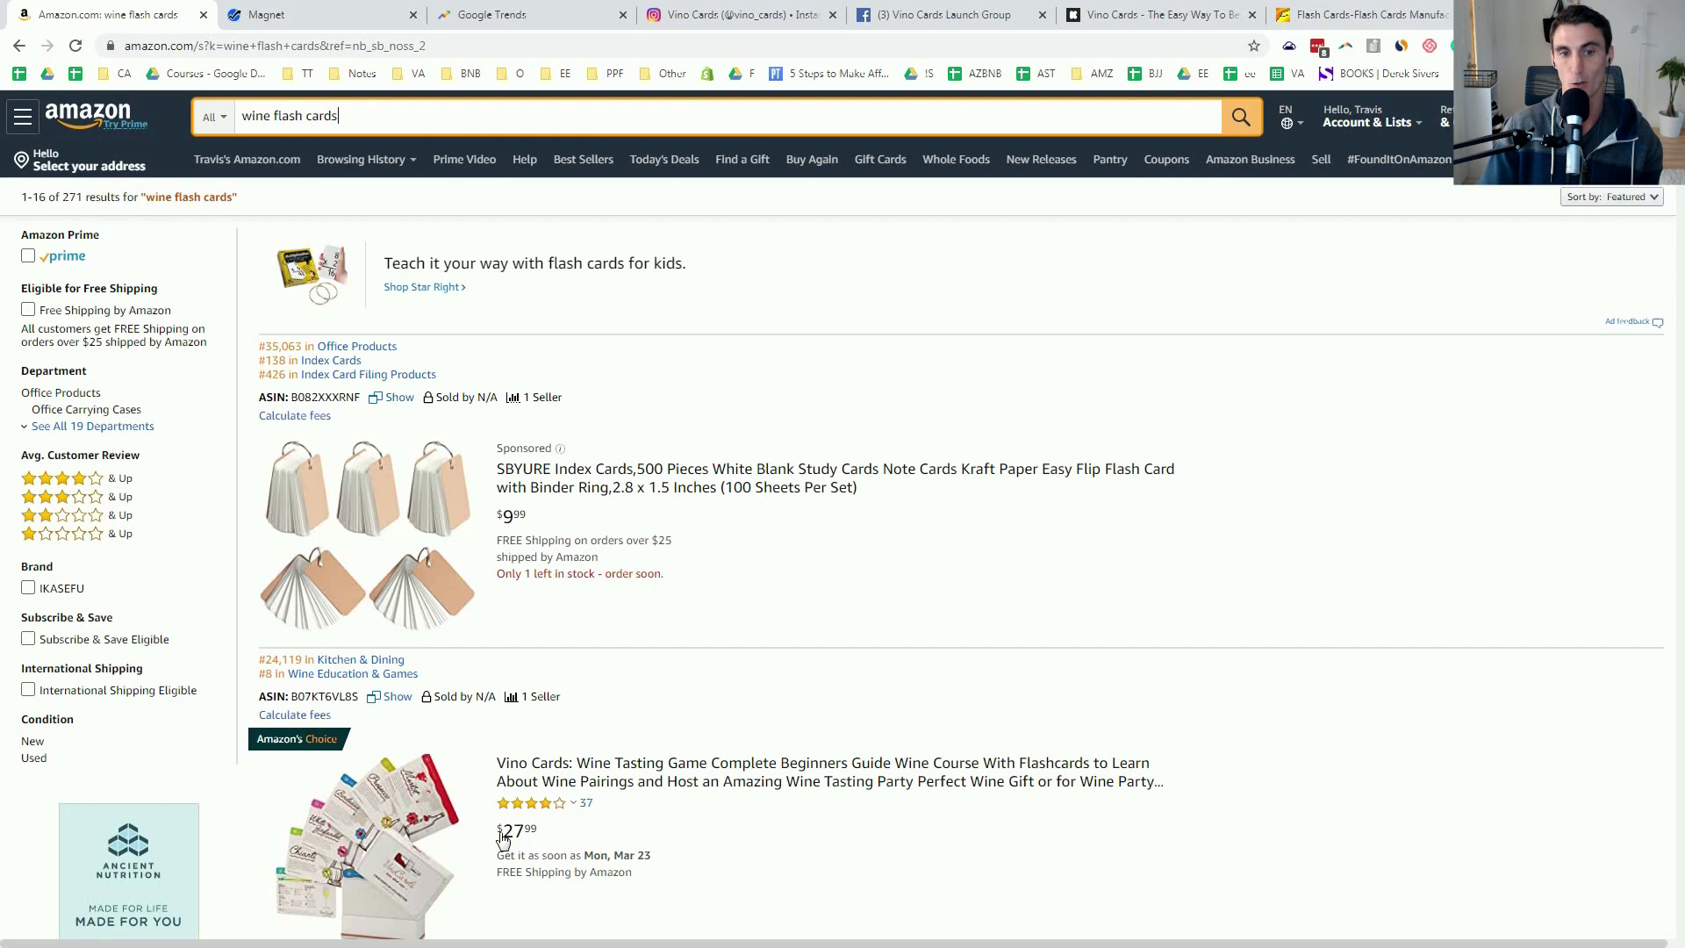
# Step: Glance at the Alibaba flash card results, then bring up the Vino Cards Launch Group page (558 members)
pyautogui.scroll(-3, 542, 787)
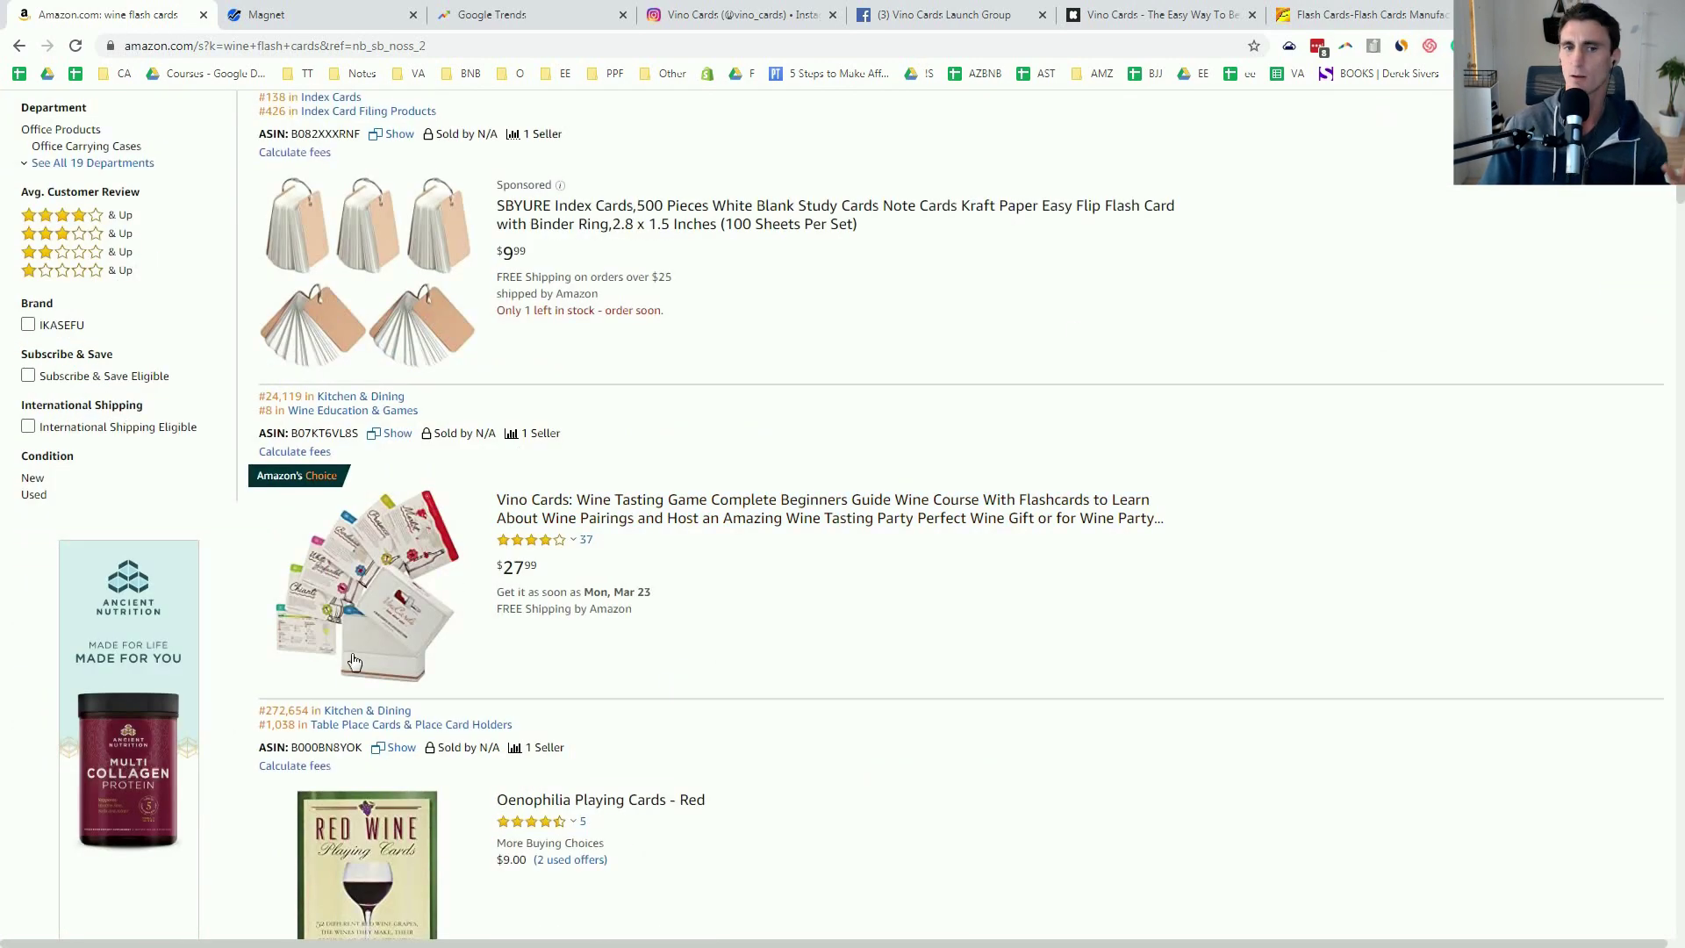
pyautogui.click(1364, 21)
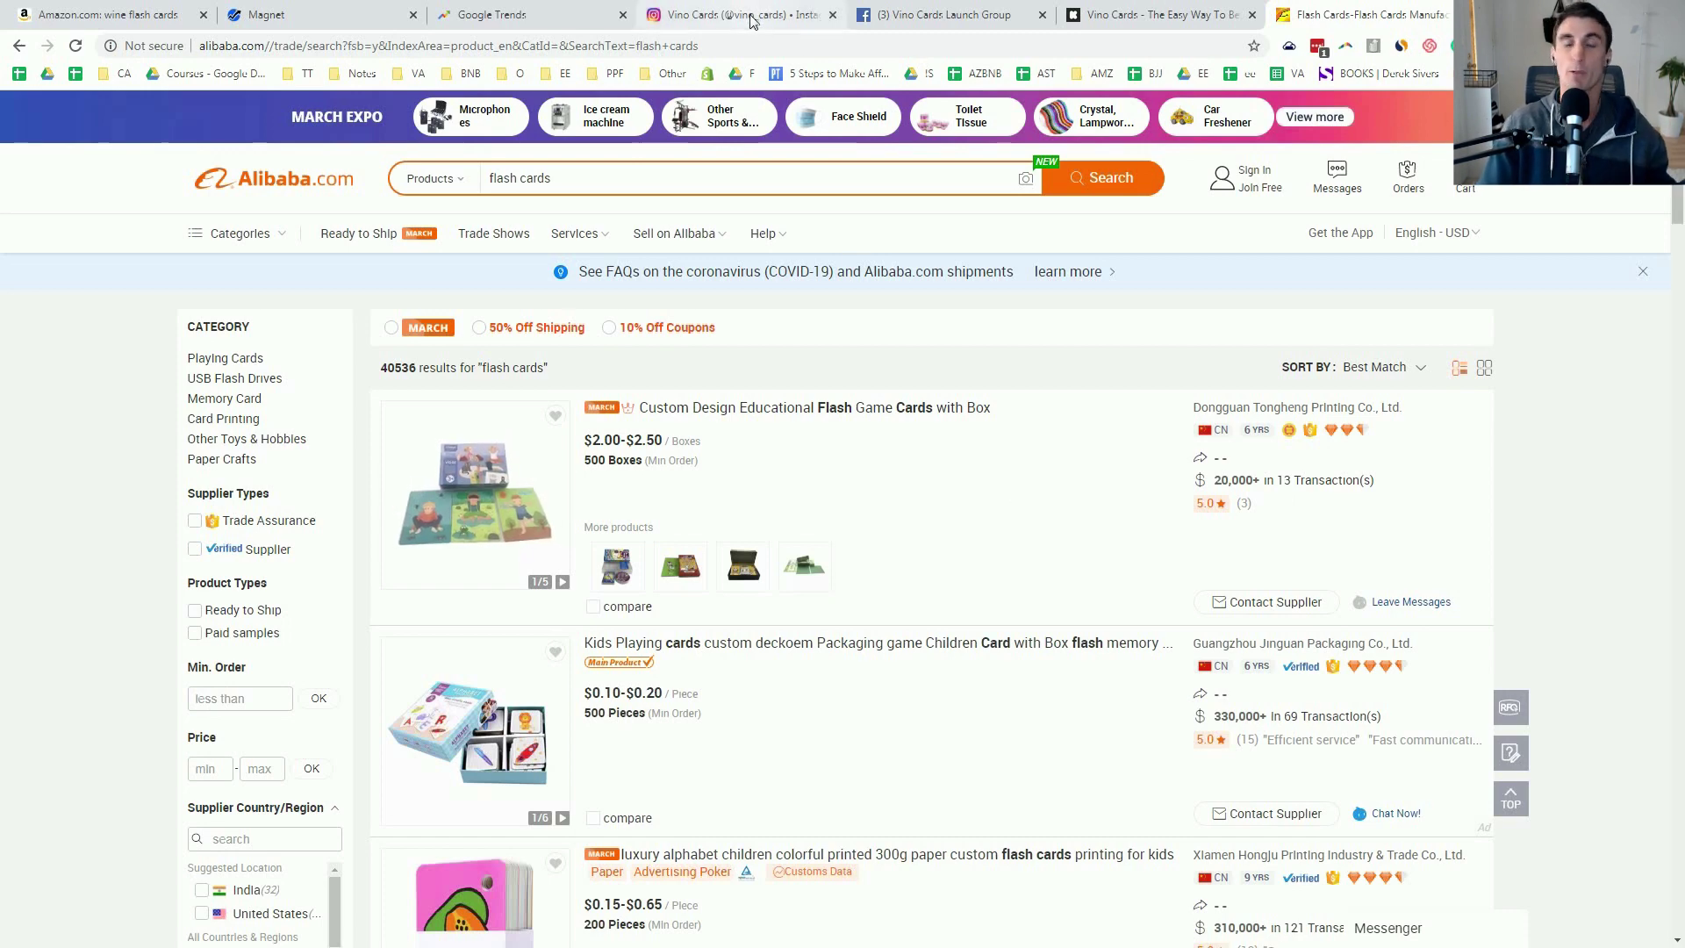
pyautogui.click(949, 25)
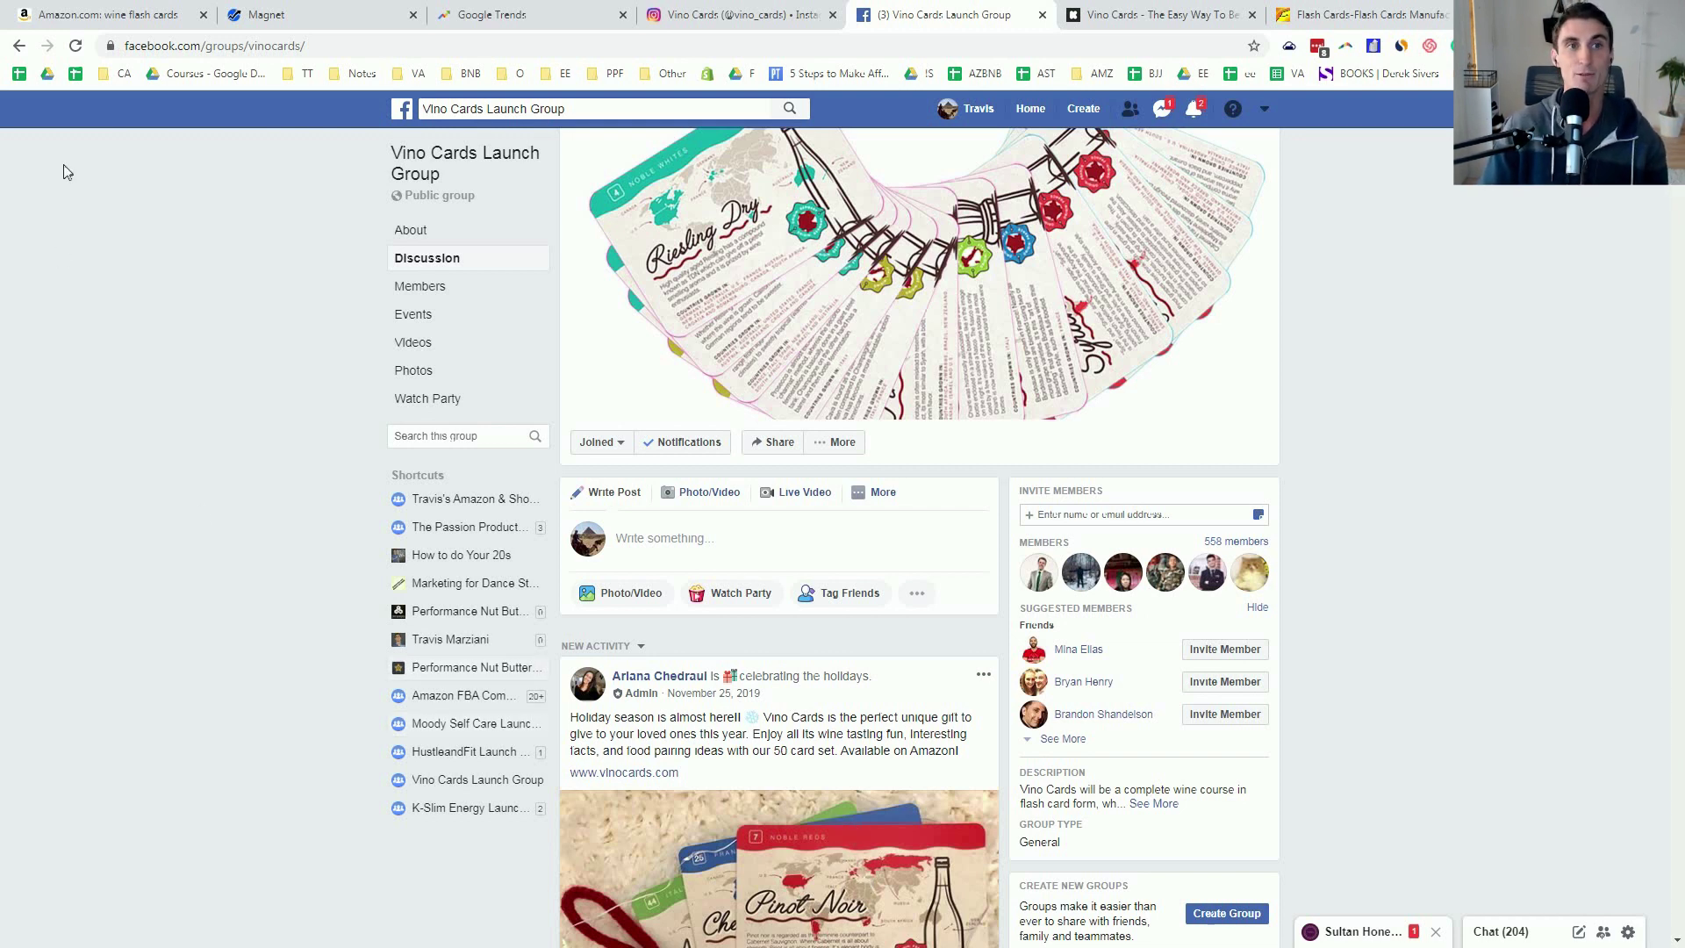
# Step: Jump back to the first Amazon tab with Ctrl+1 to reach the keto chocolate results
pyautogui.hotkey('ctrl', '1')
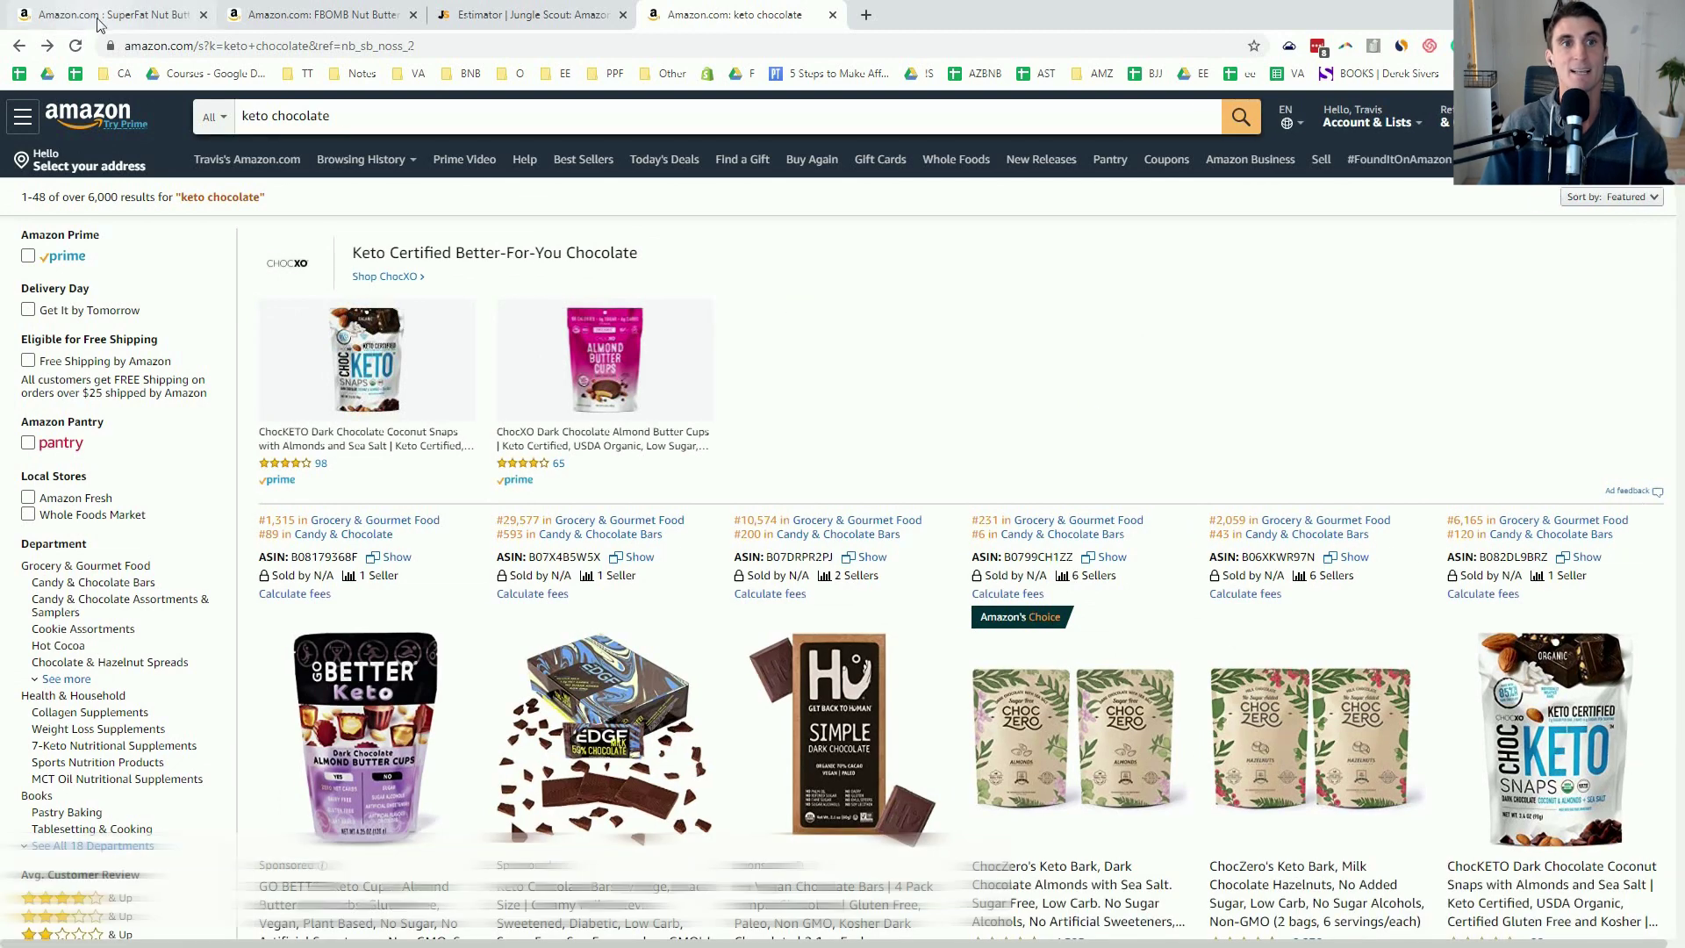
# Step: Review the SuperFat Keto Nut Butter's $34.99 price, flavours and bullets, then view the FBOMB 10-pack listing
pyautogui.click(102, 24)
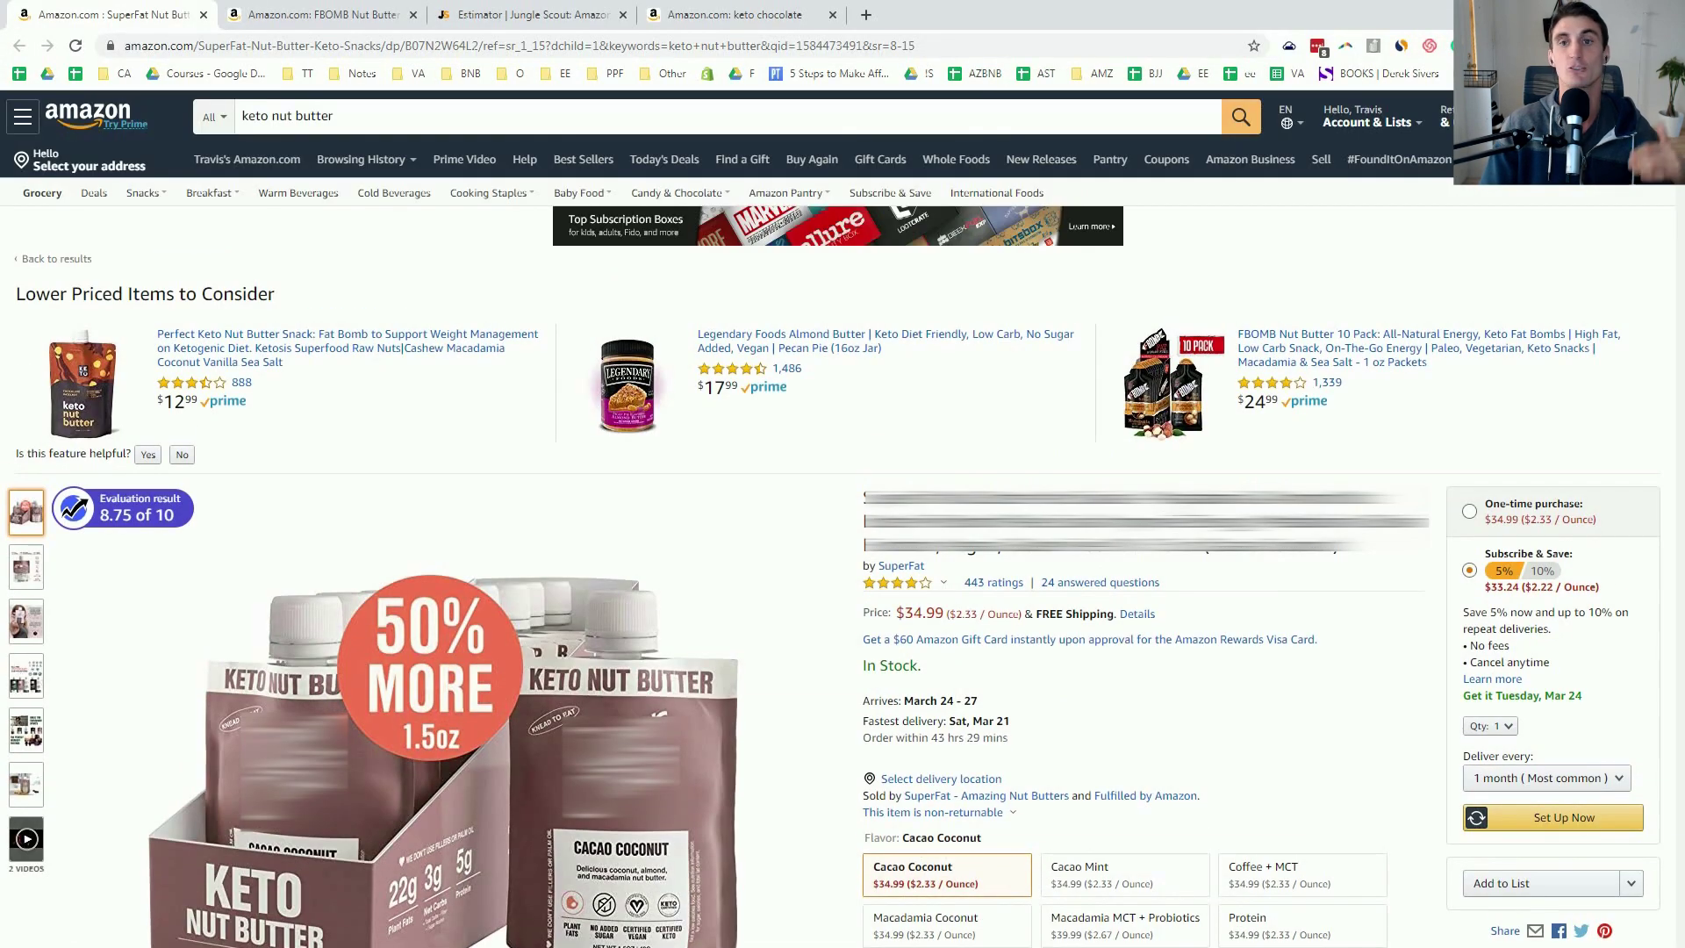
pyautogui.scroll(-3, 1321, 484)
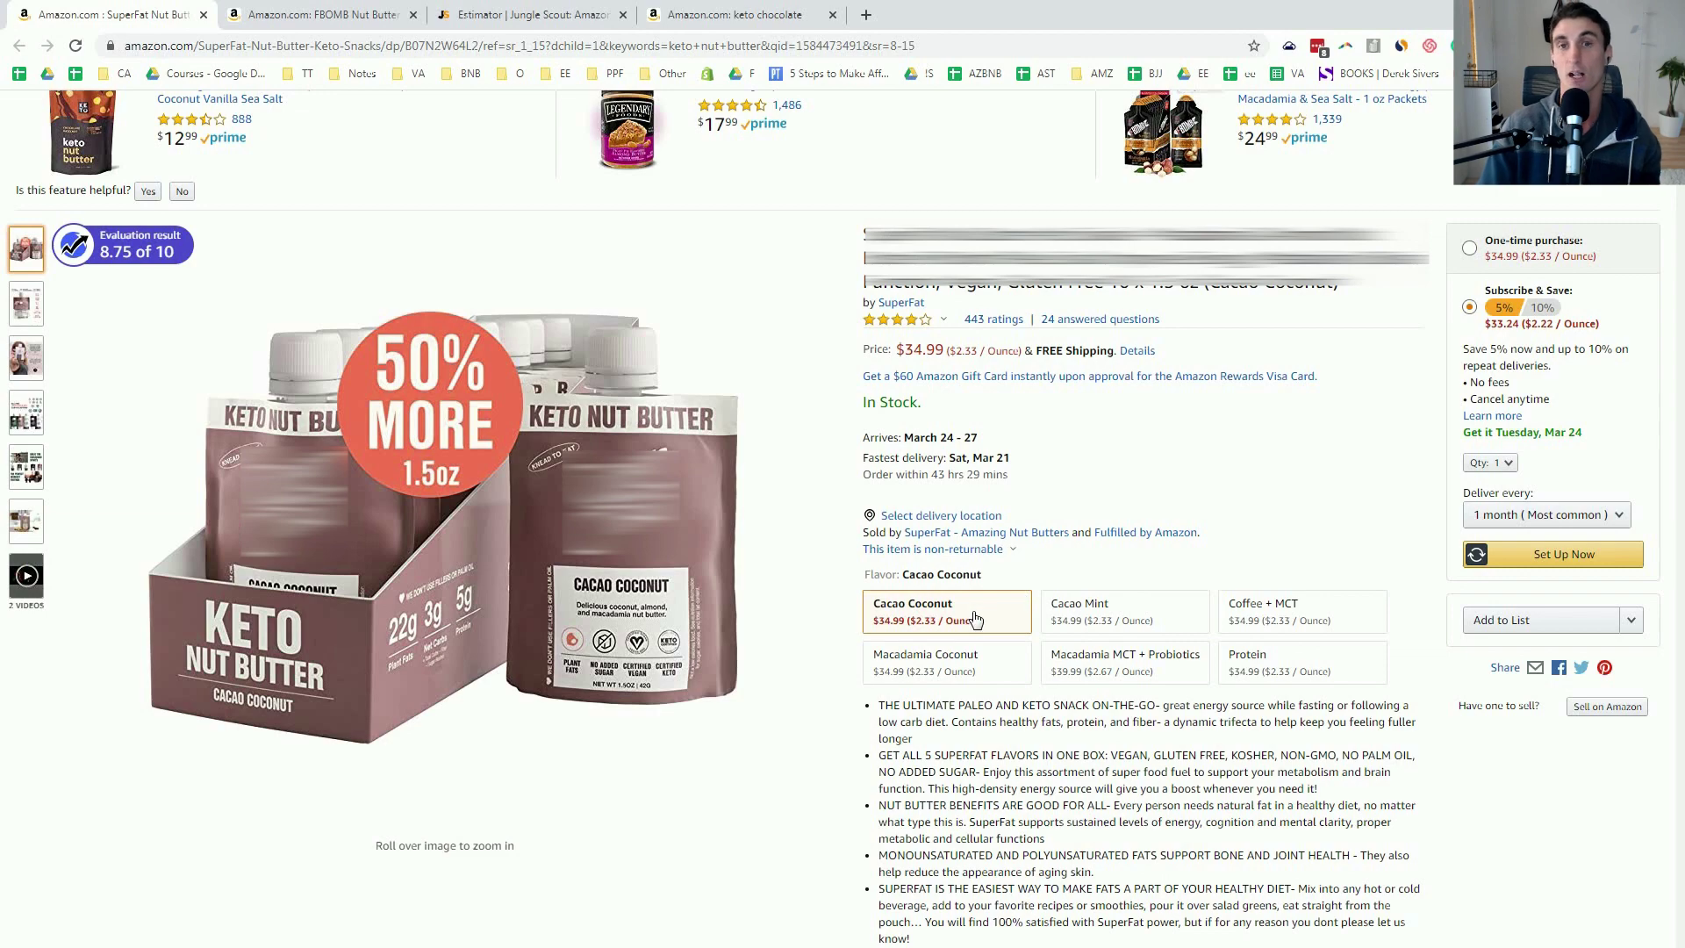
pyautogui.scroll(-5, 970, 621)
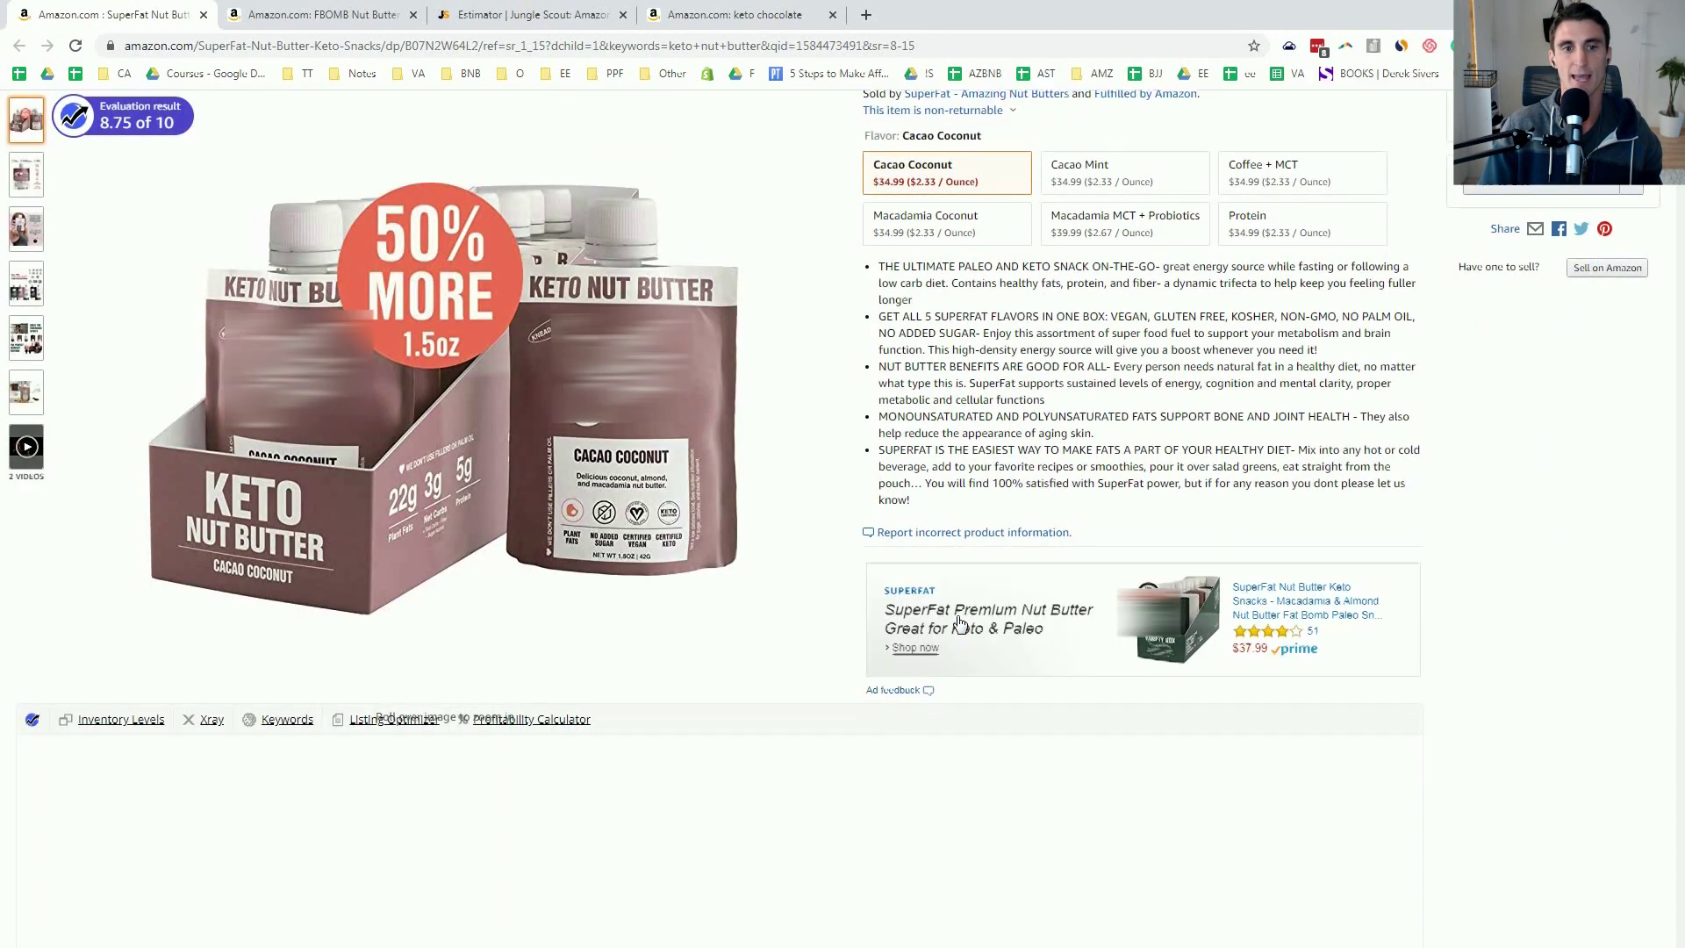
pyautogui.scroll(4, 965, 623)
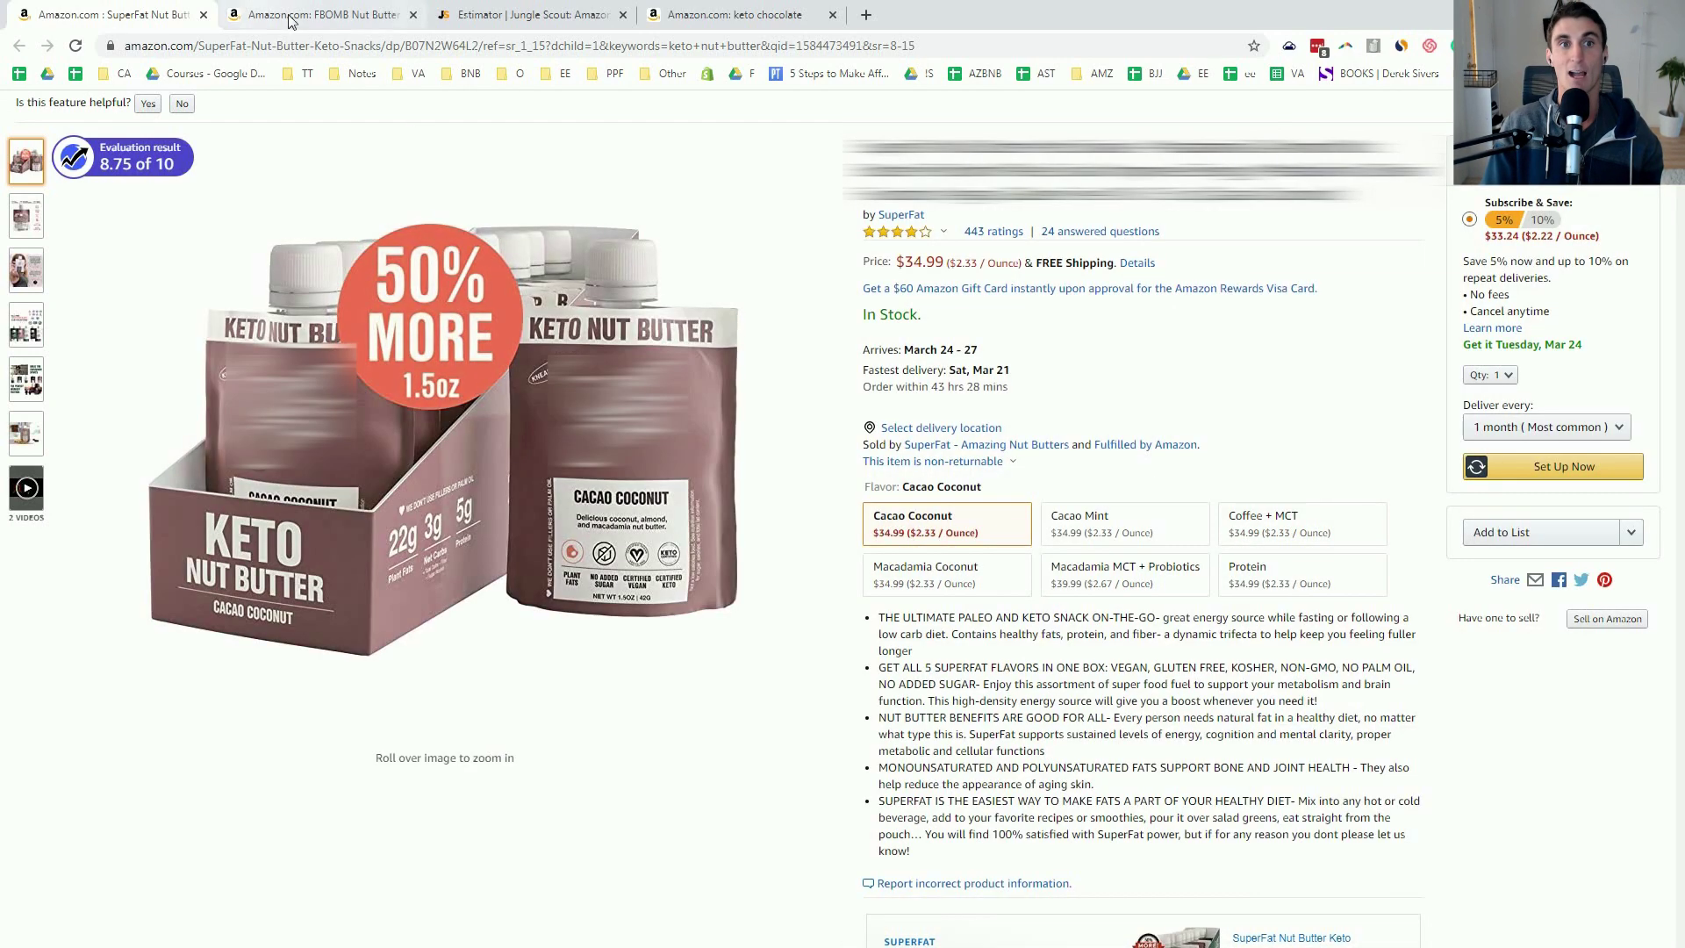
pyautogui.click(292, 18)
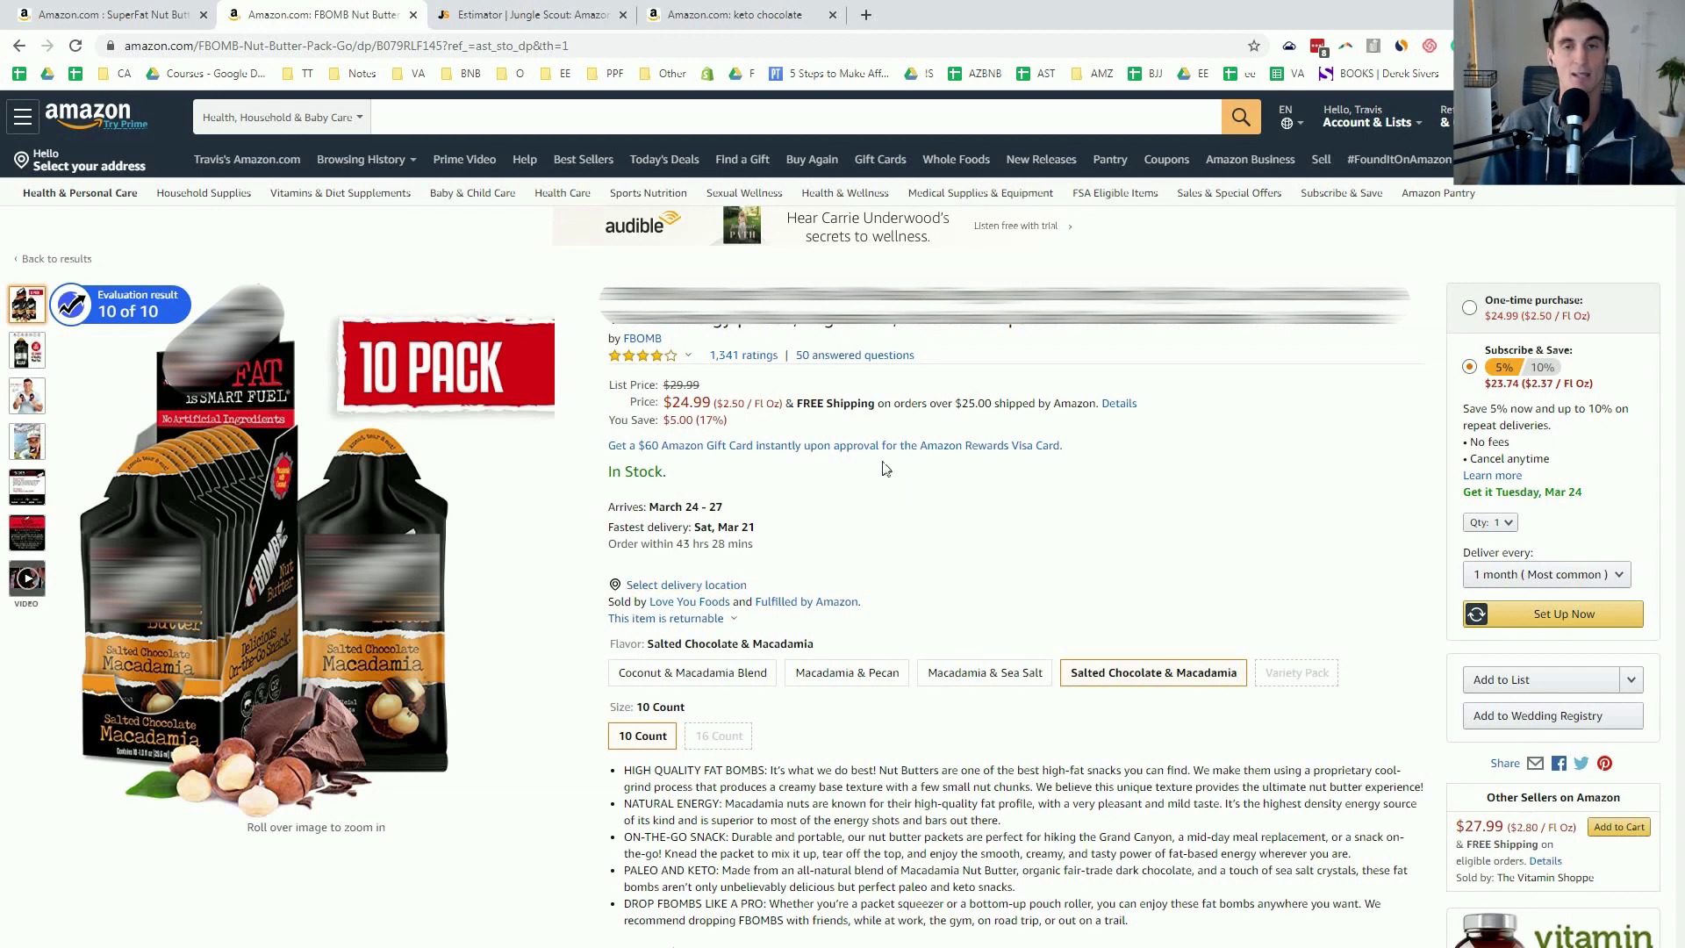
# Step: Return to the SuperFat listing and find its Best Sellers Rank #15,399 under Product details
pyautogui.click(140, 15)
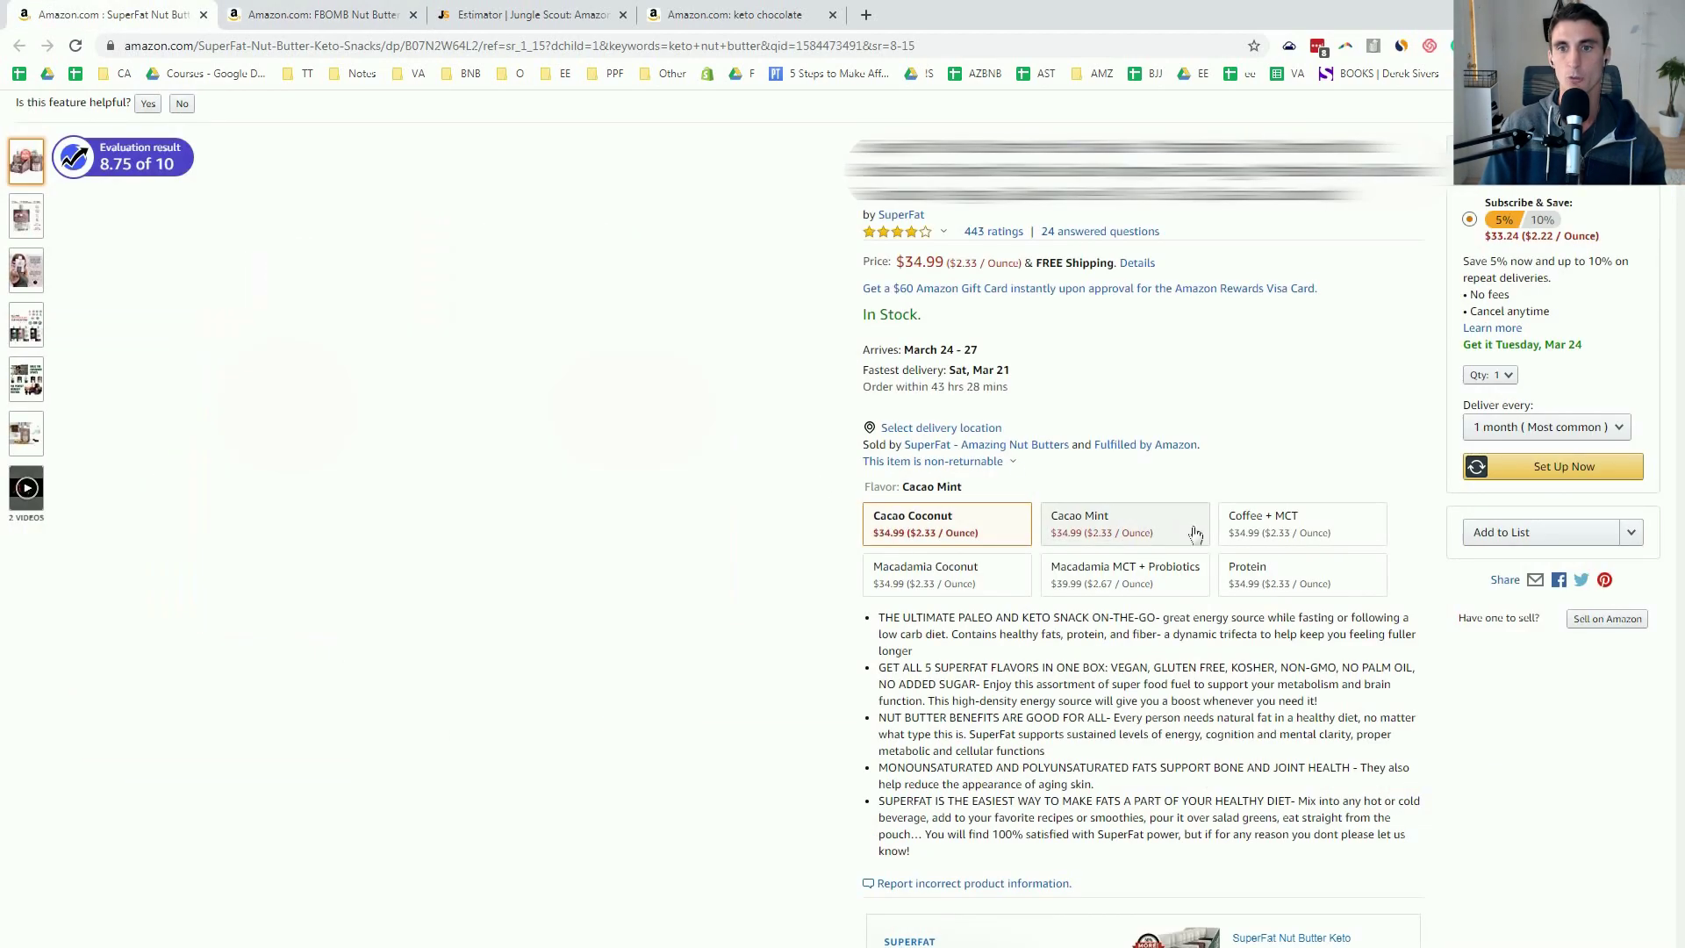
pyautogui.scroll(-20, 886, 606)
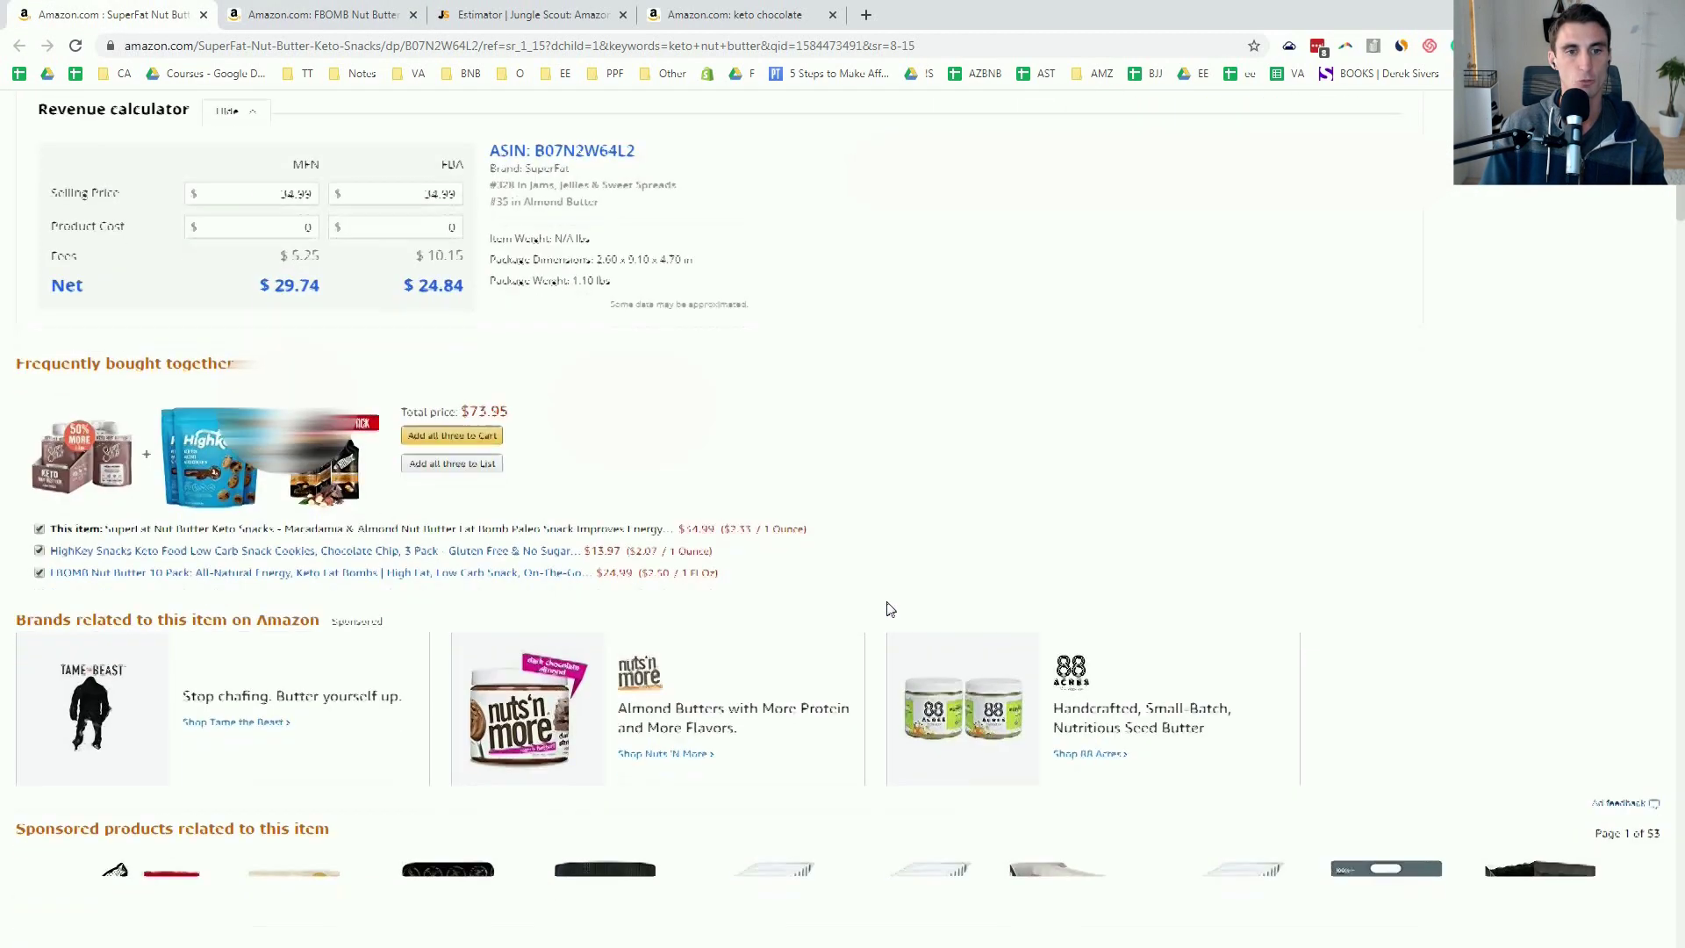
pyautogui.scroll(-20, 272, 464)
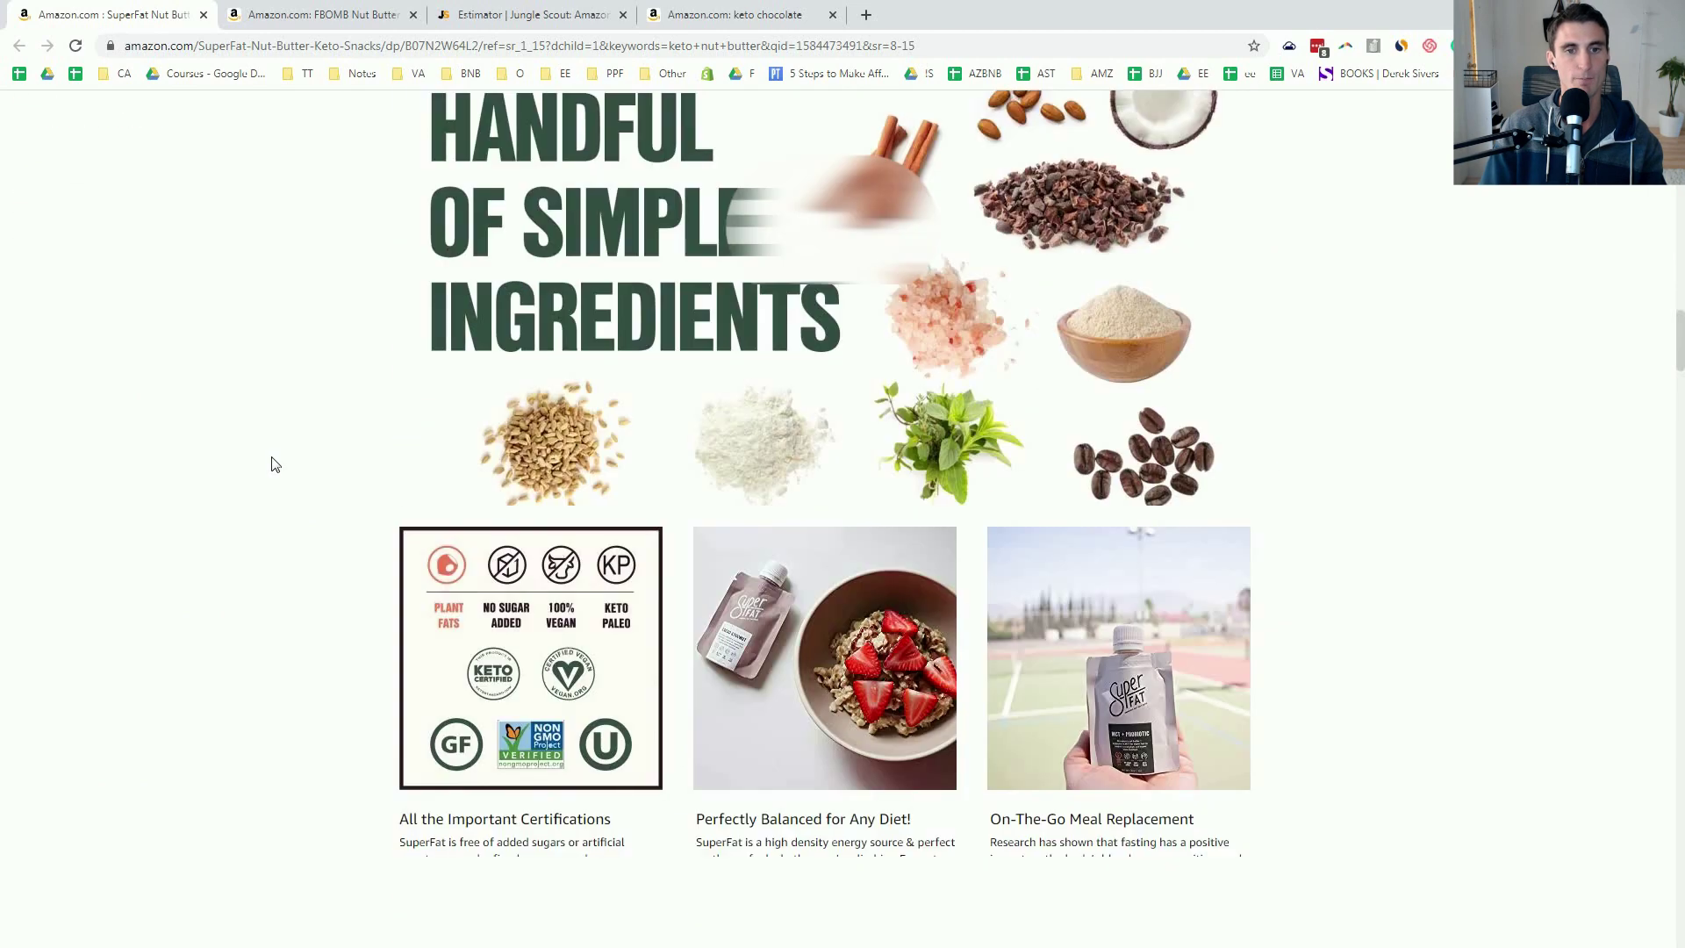
pyautogui.scroll(-15, 272, 463)
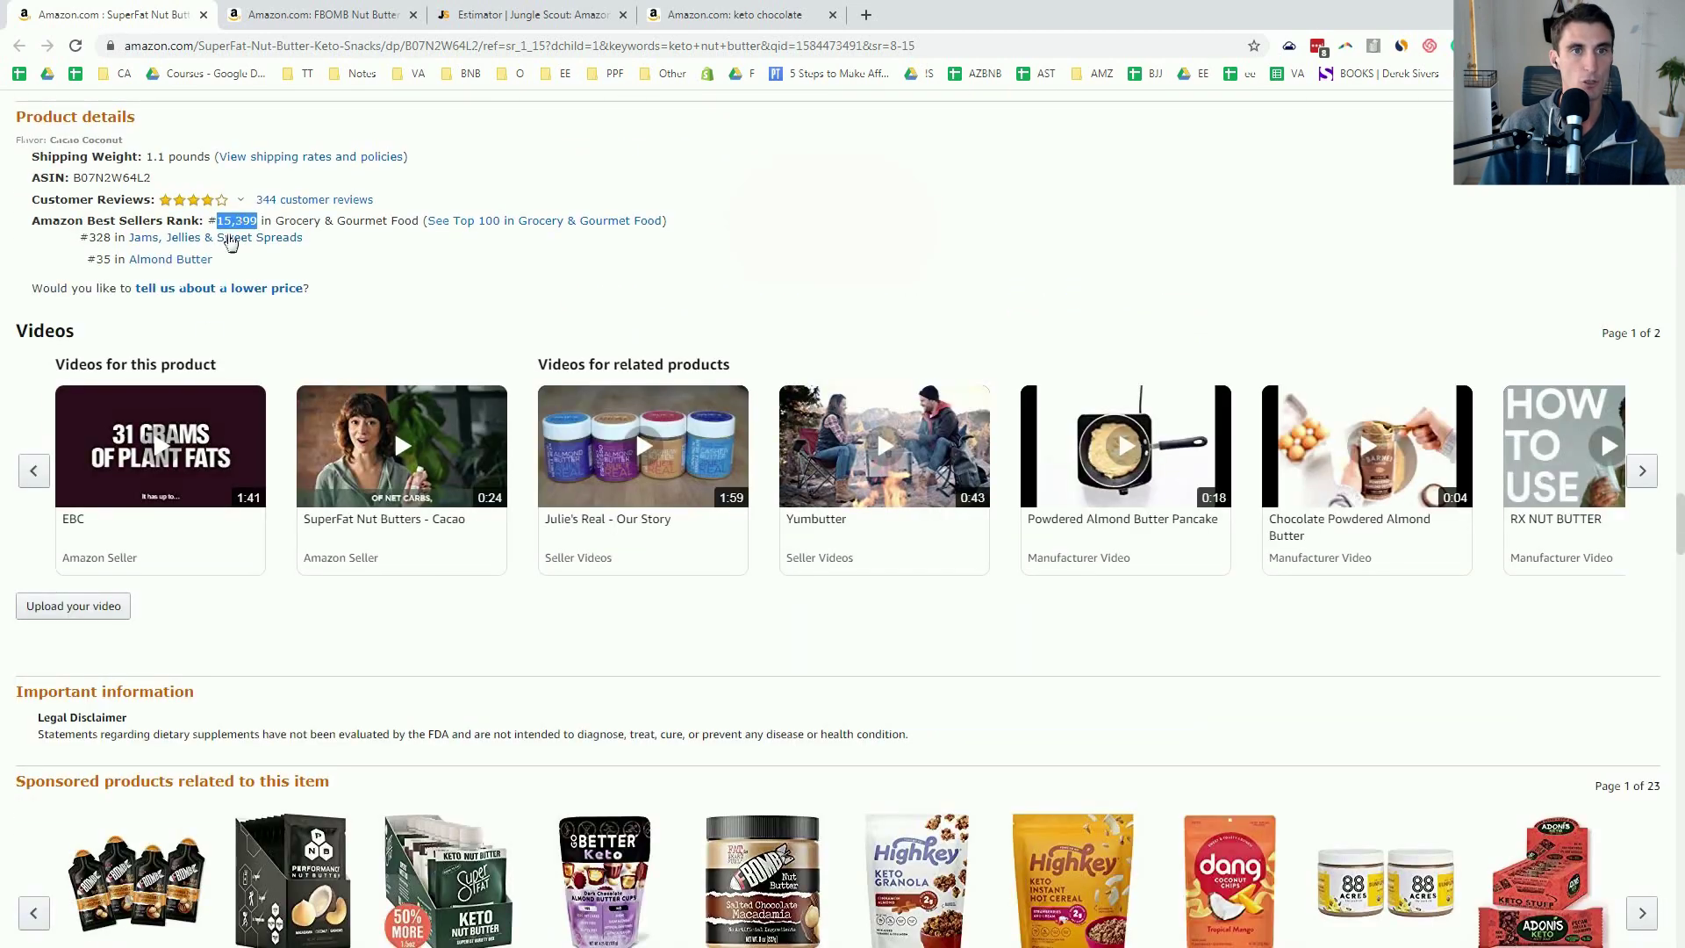
pyautogui.rightClick(248, 228)
# Step: Copy rank 15,399 and set the estimator to United States and Grocery & Gourmet Food
pyautogui.click(272, 237)
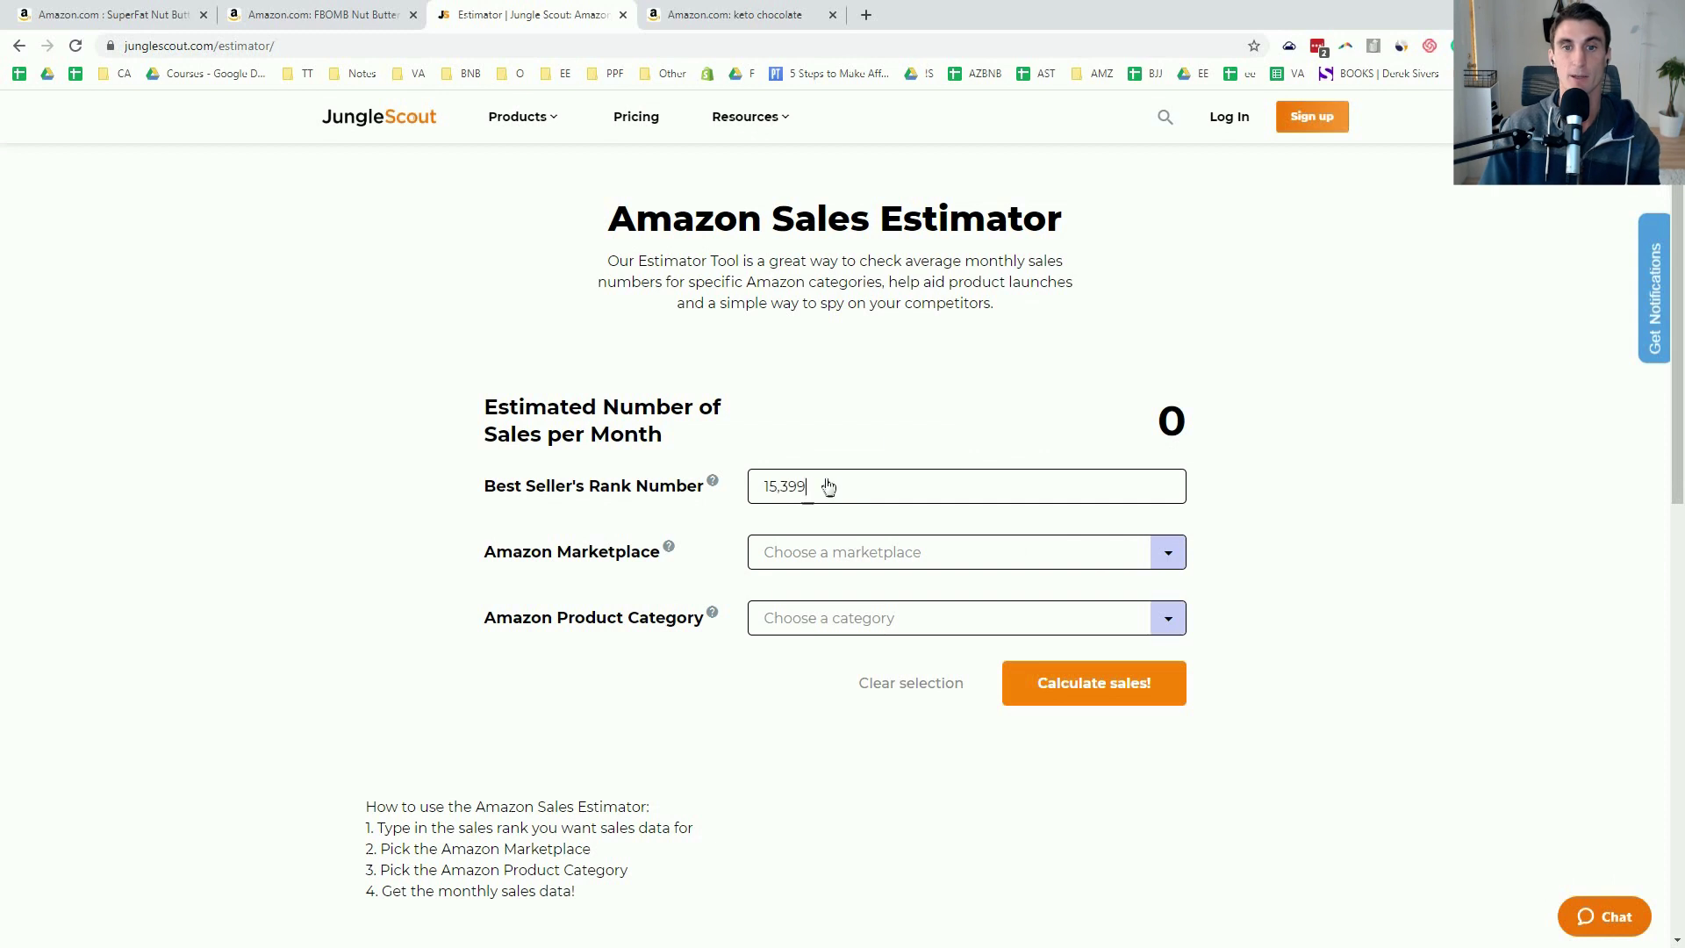
pyautogui.click(1156, 554)
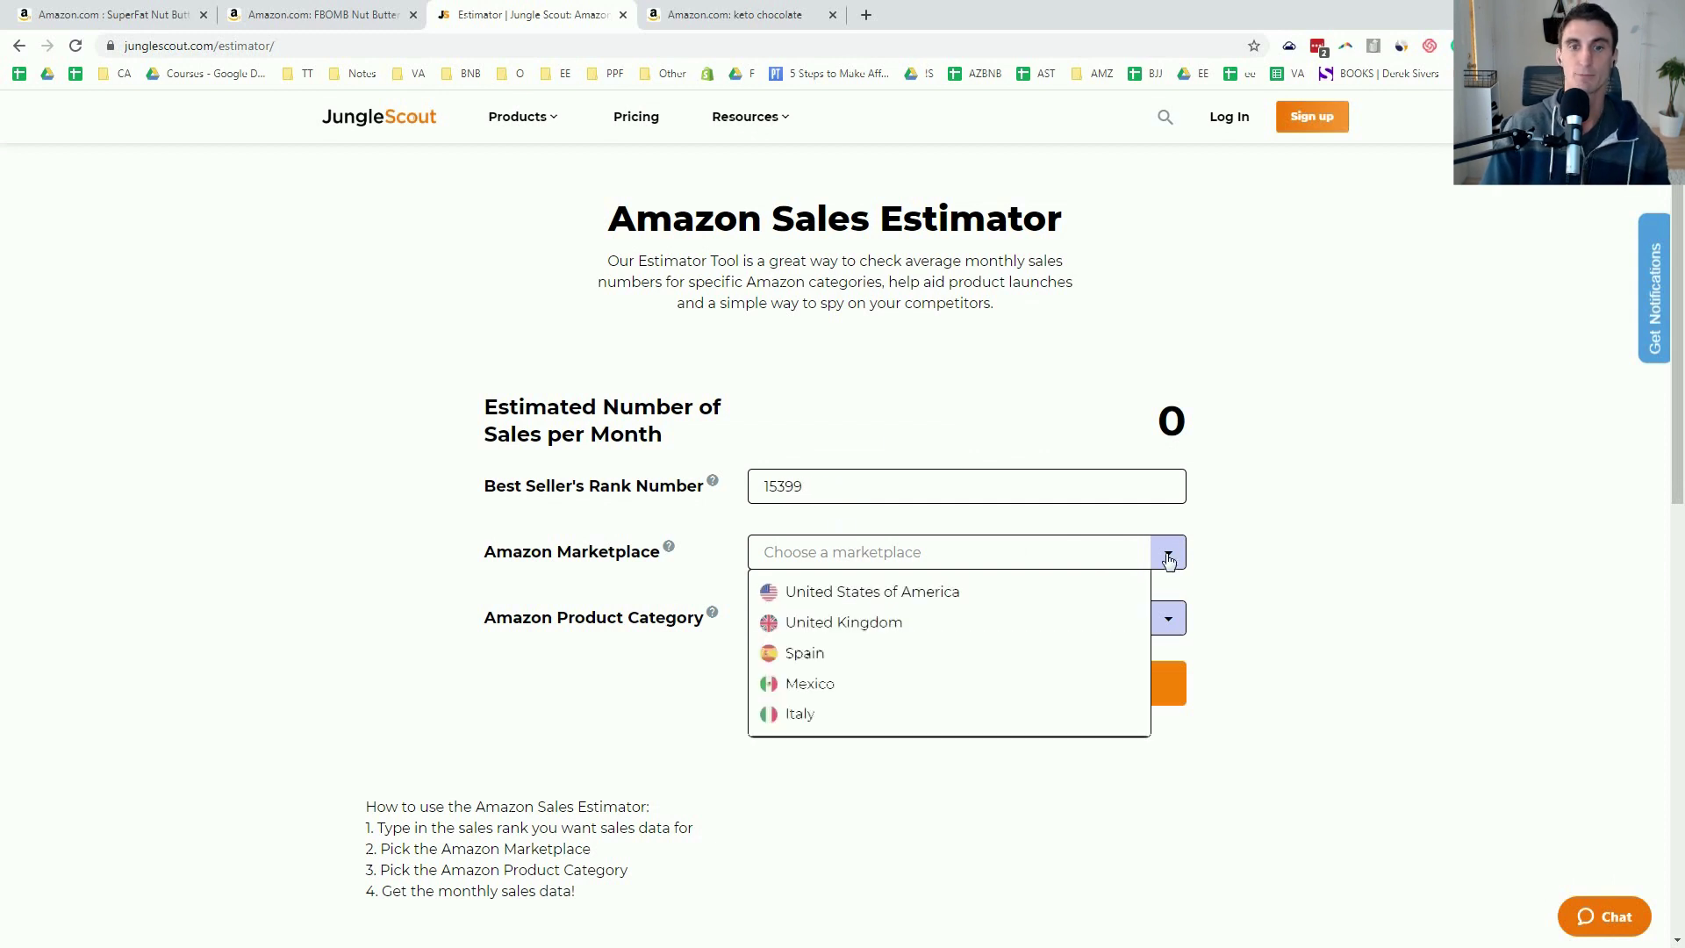
pyautogui.click(869, 593)
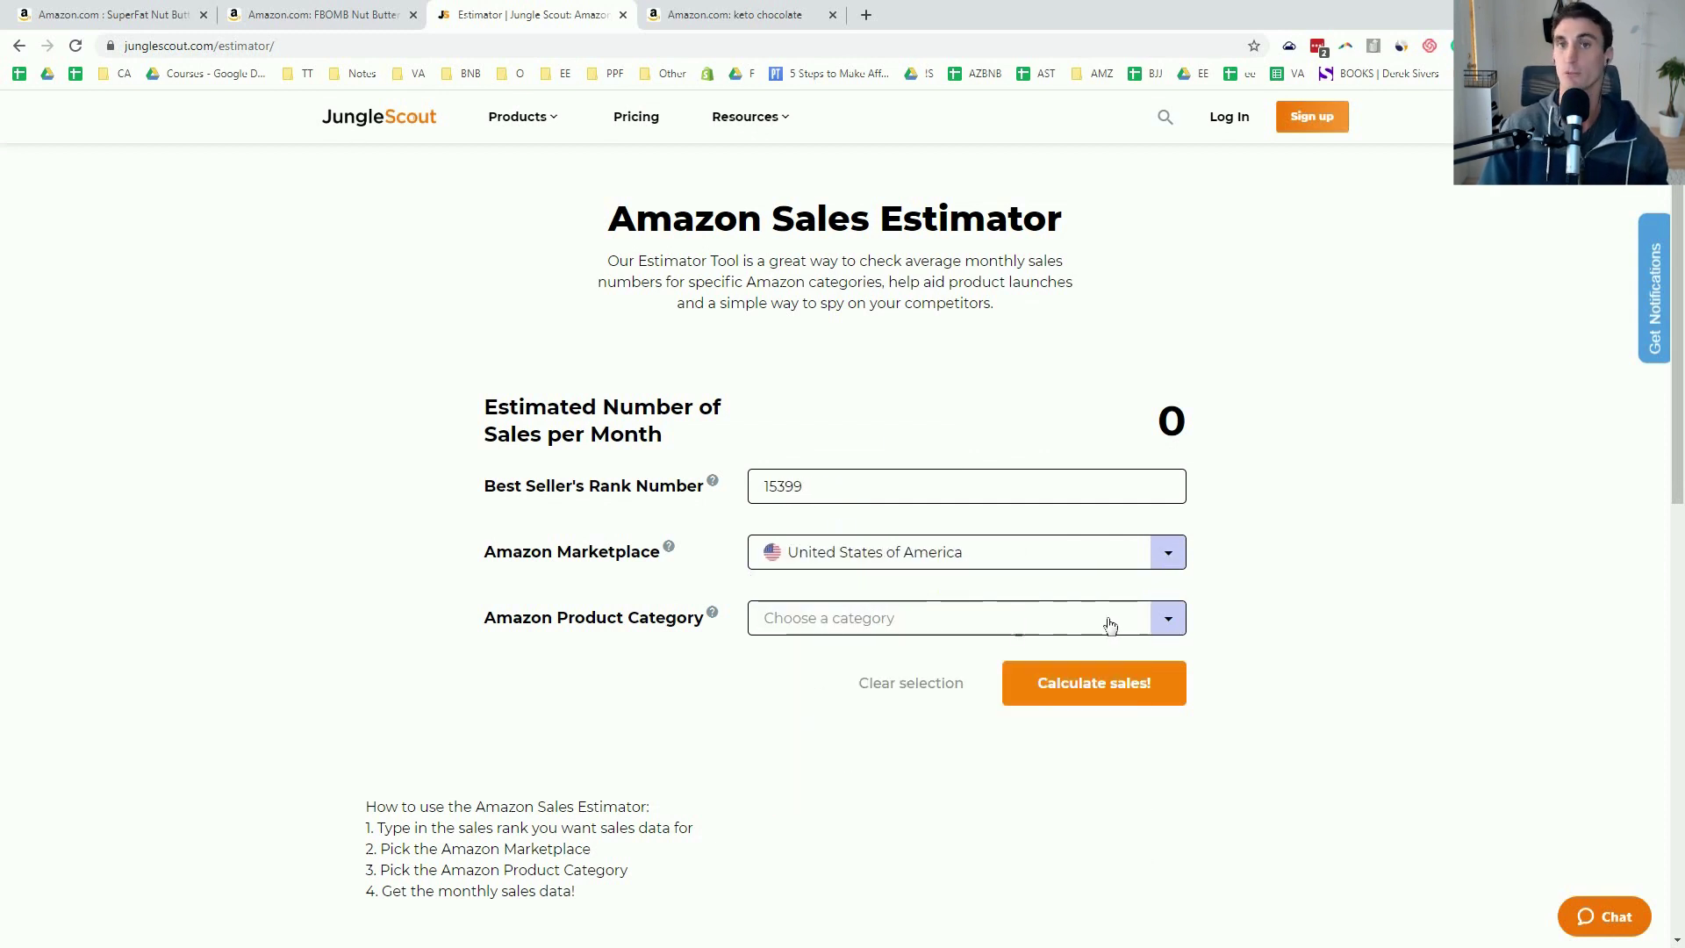
pyautogui.click(1168, 621)
pyautogui.scroll(-5, 908, 715)
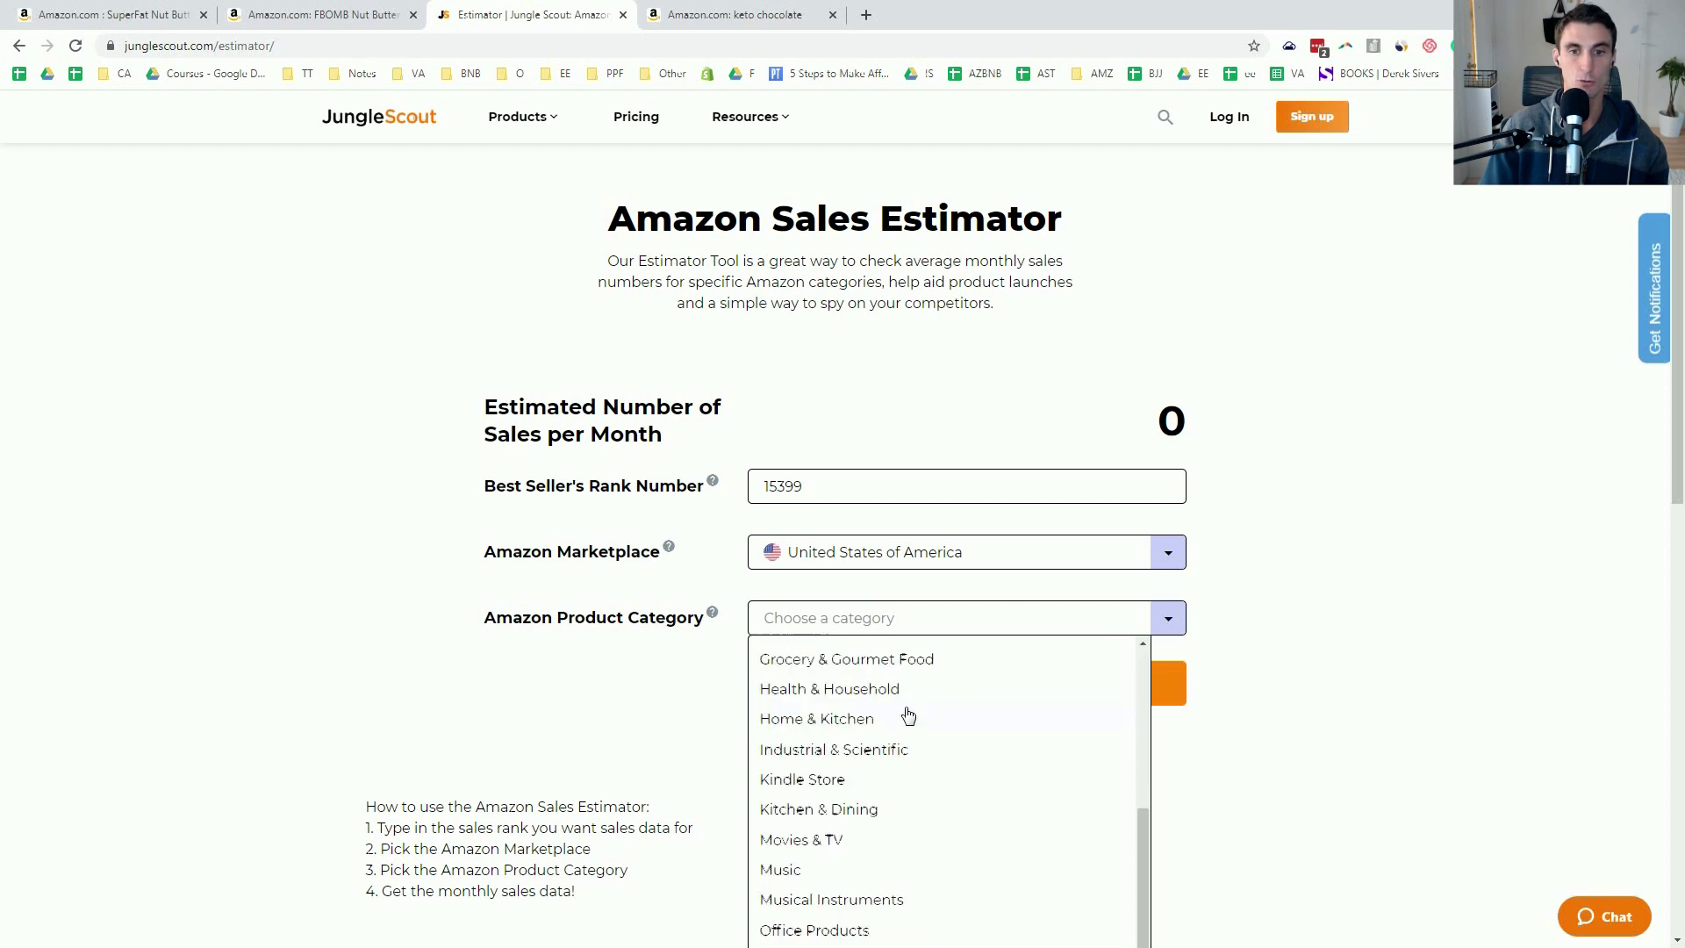
pyautogui.scroll(3, 847, 759)
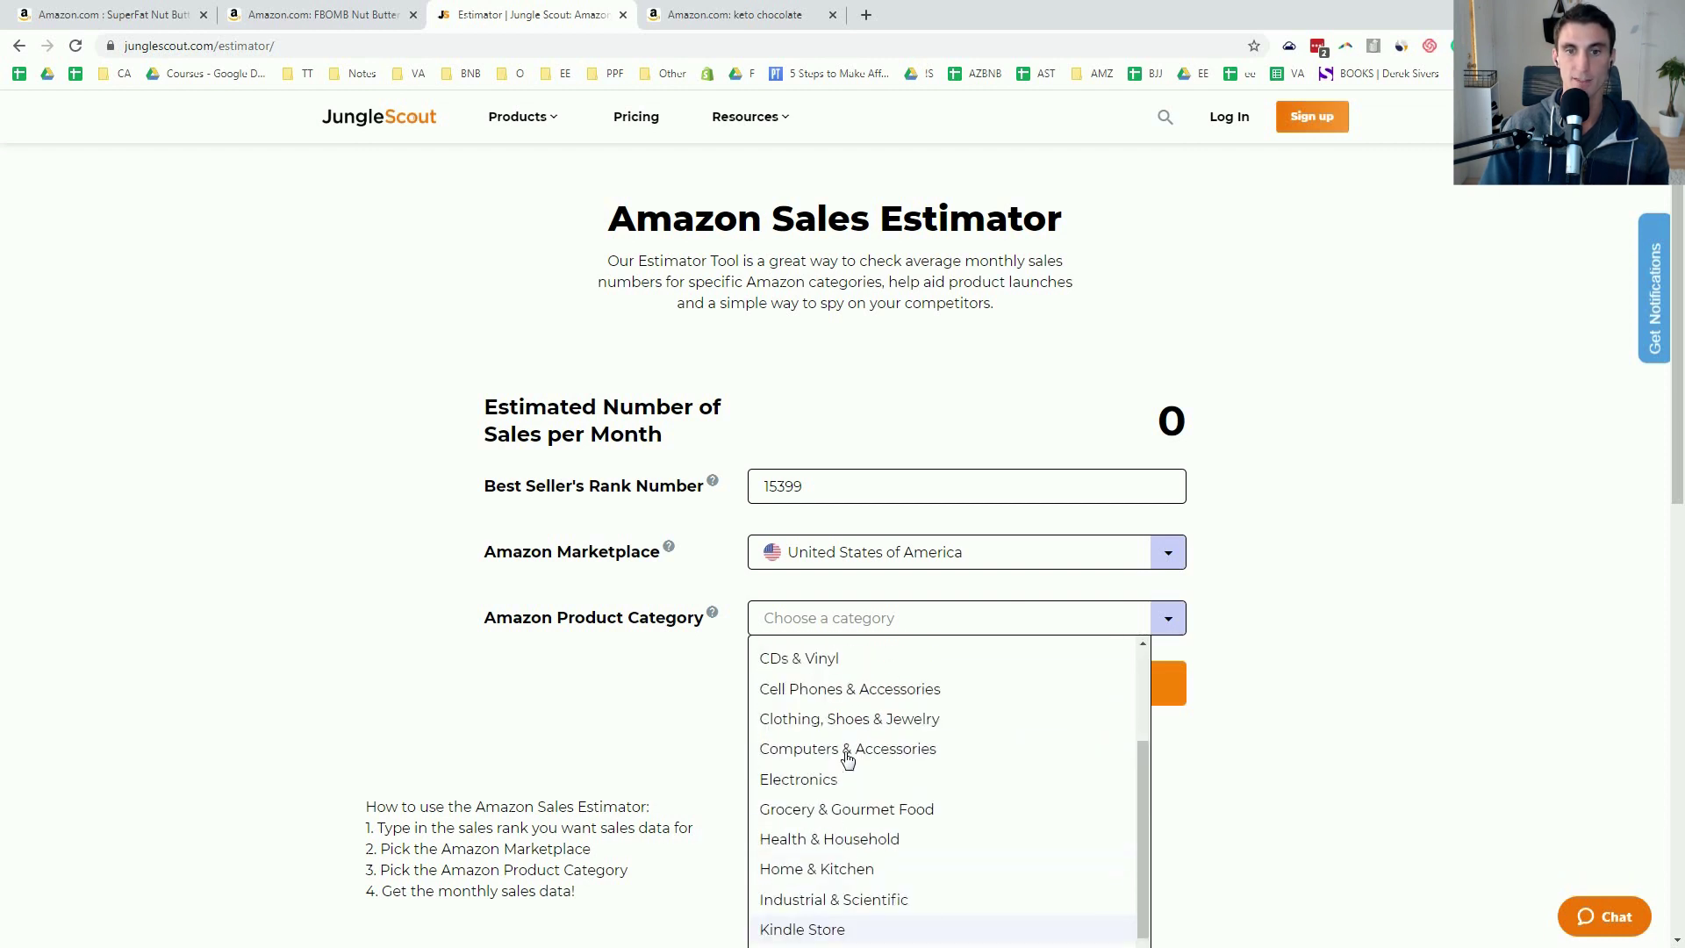
pyautogui.click(871, 809)
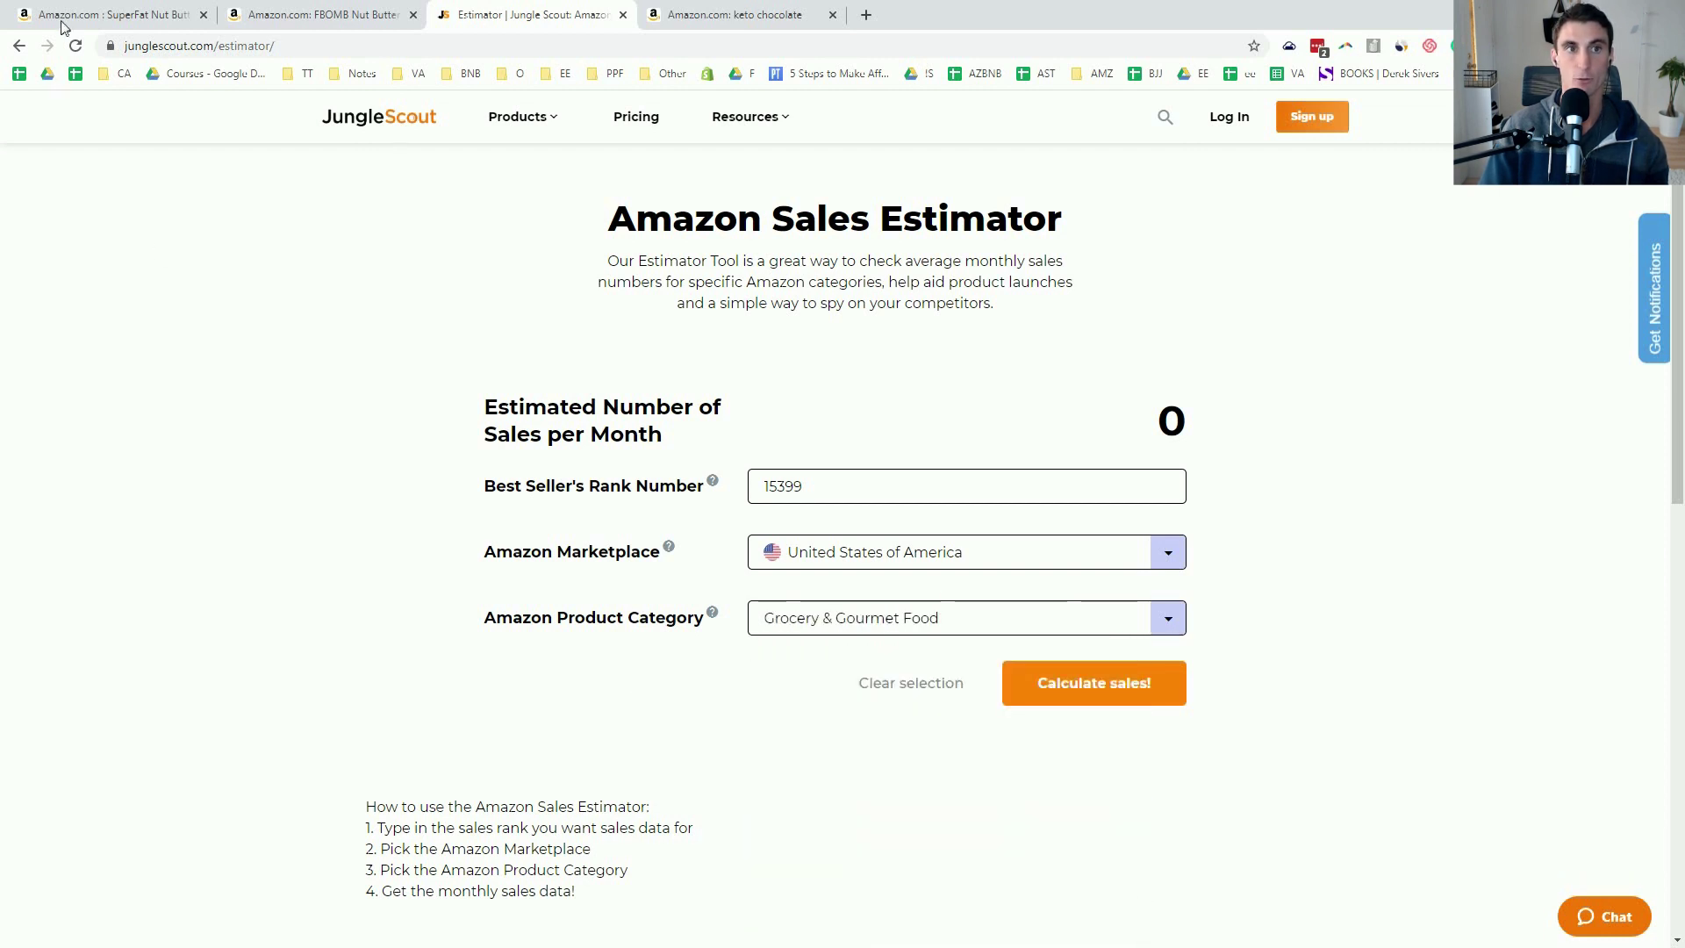
# Step: Calculate monthly sales for rank 15,399, getting 420, cross-checking the rank on the SuperFat page
pyautogui.click(110, 15)
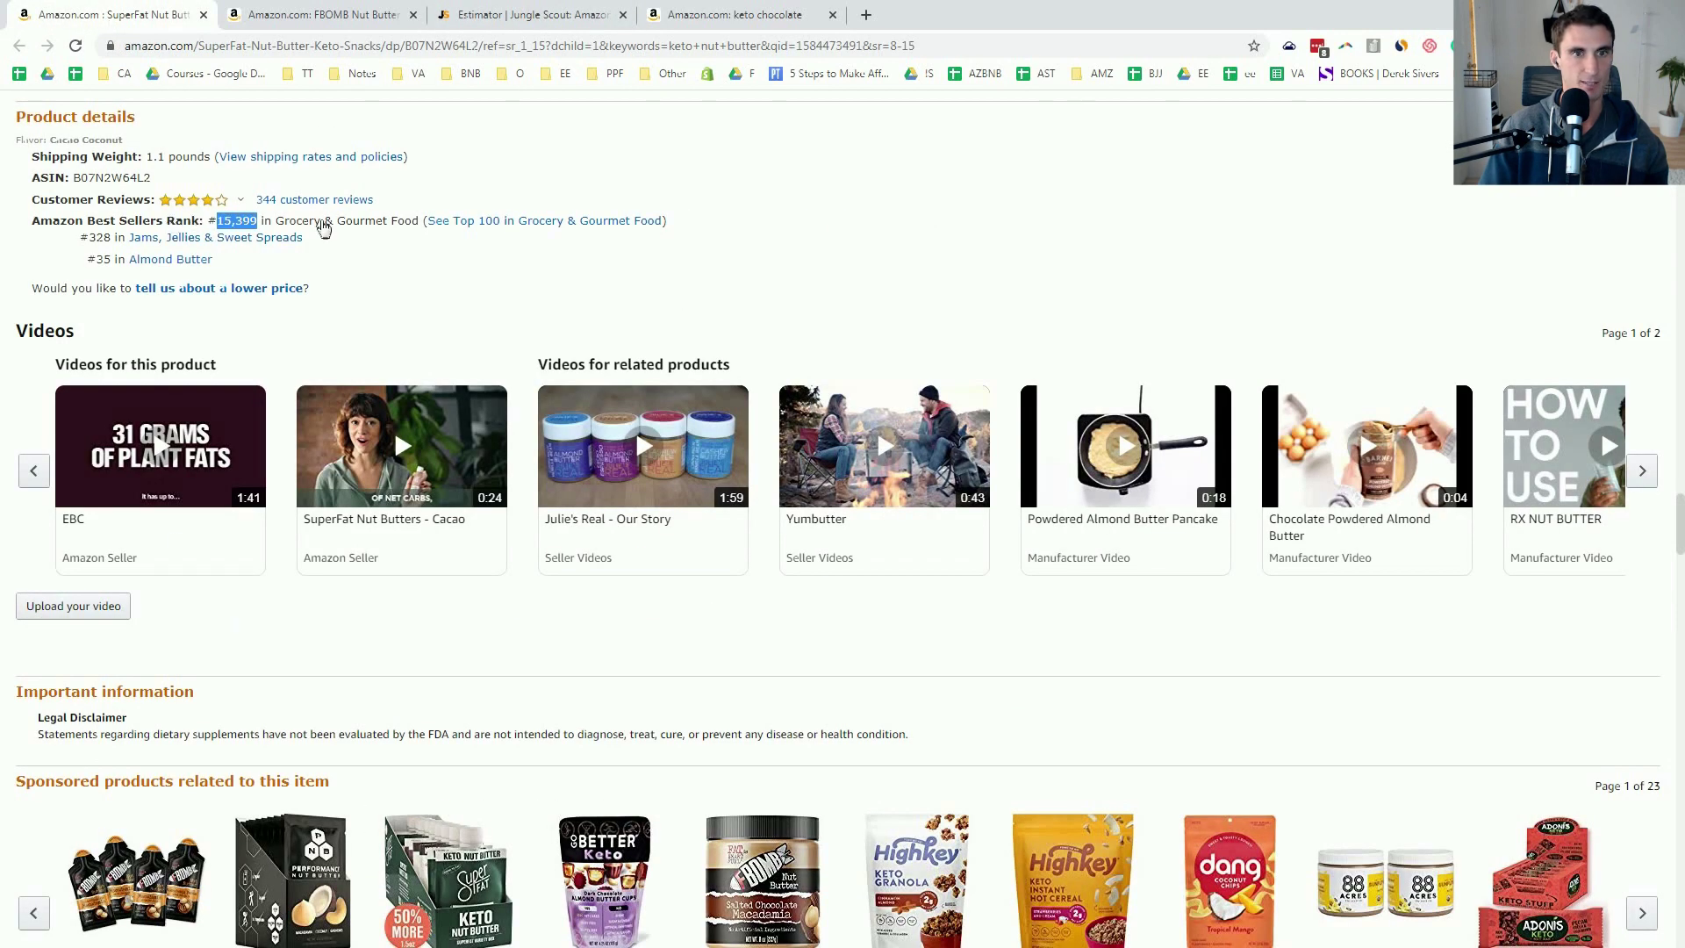
pyautogui.click(527, 15)
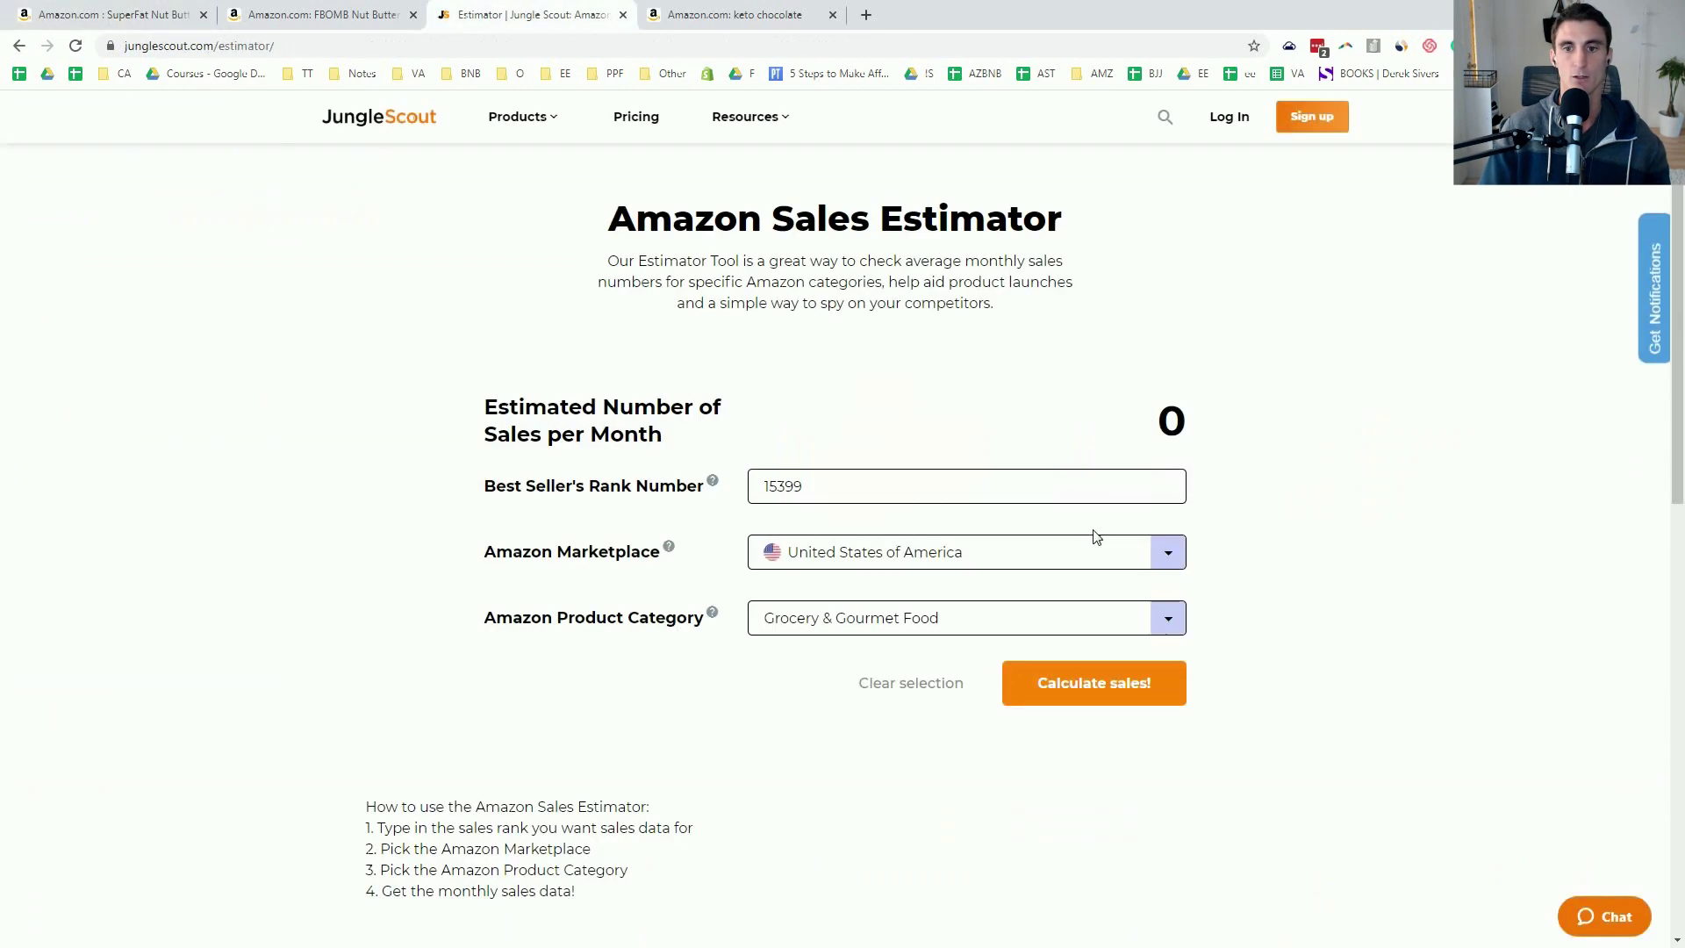
pyautogui.click(1108, 682)
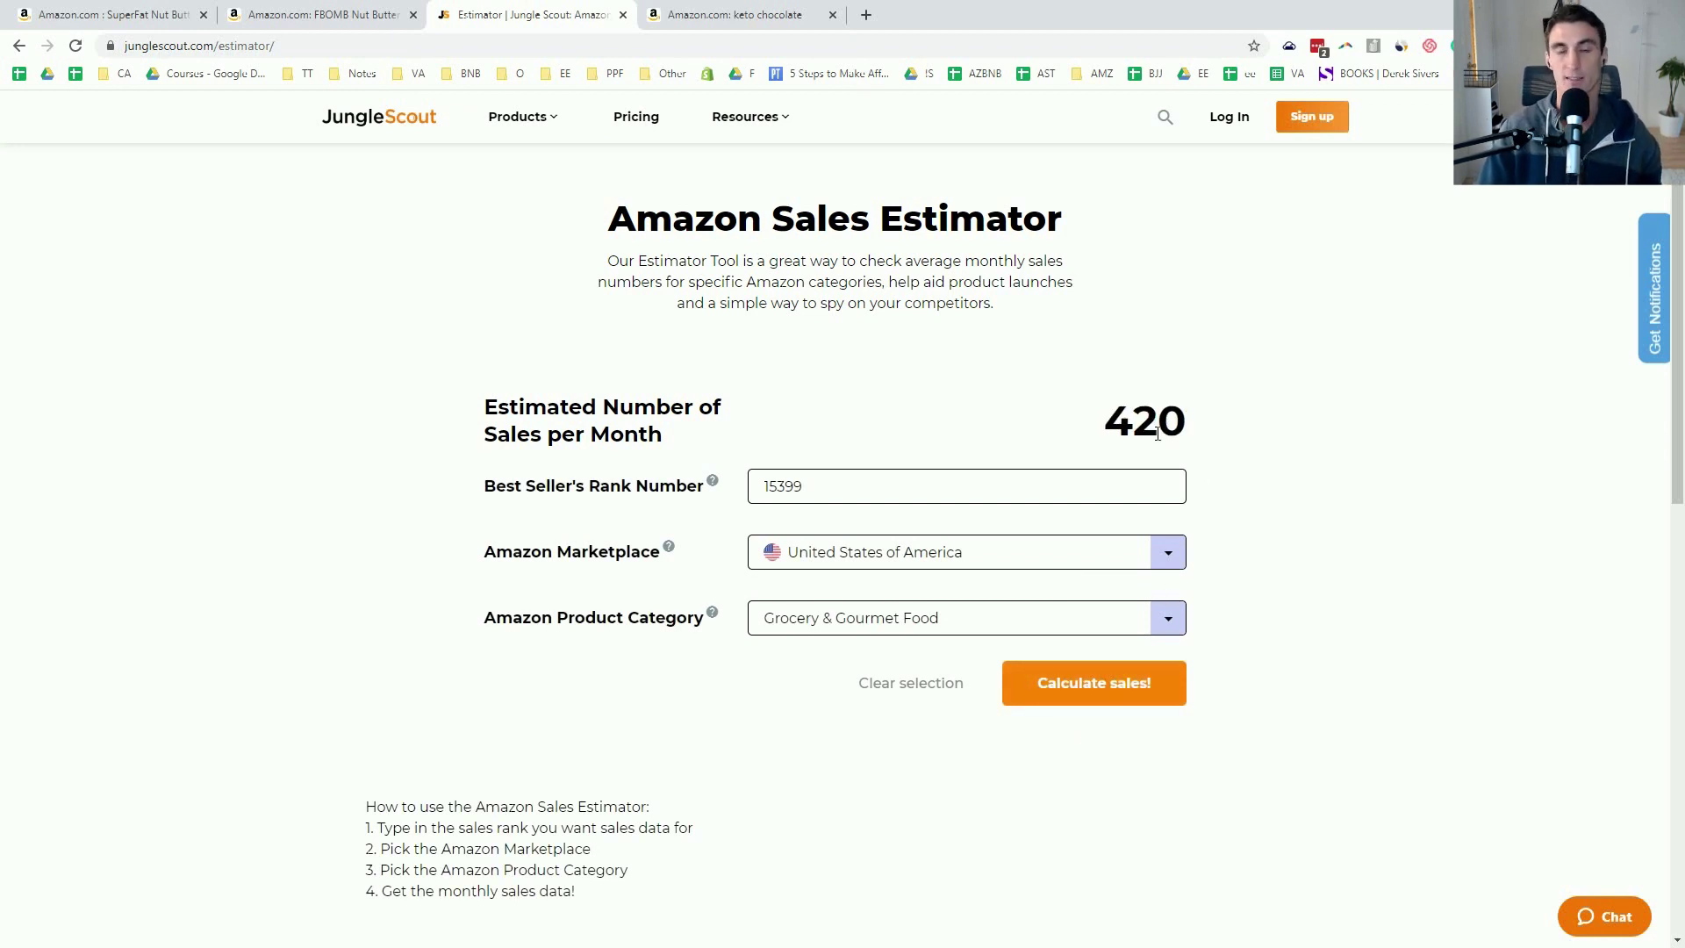
pyautogui.click(114, 15)
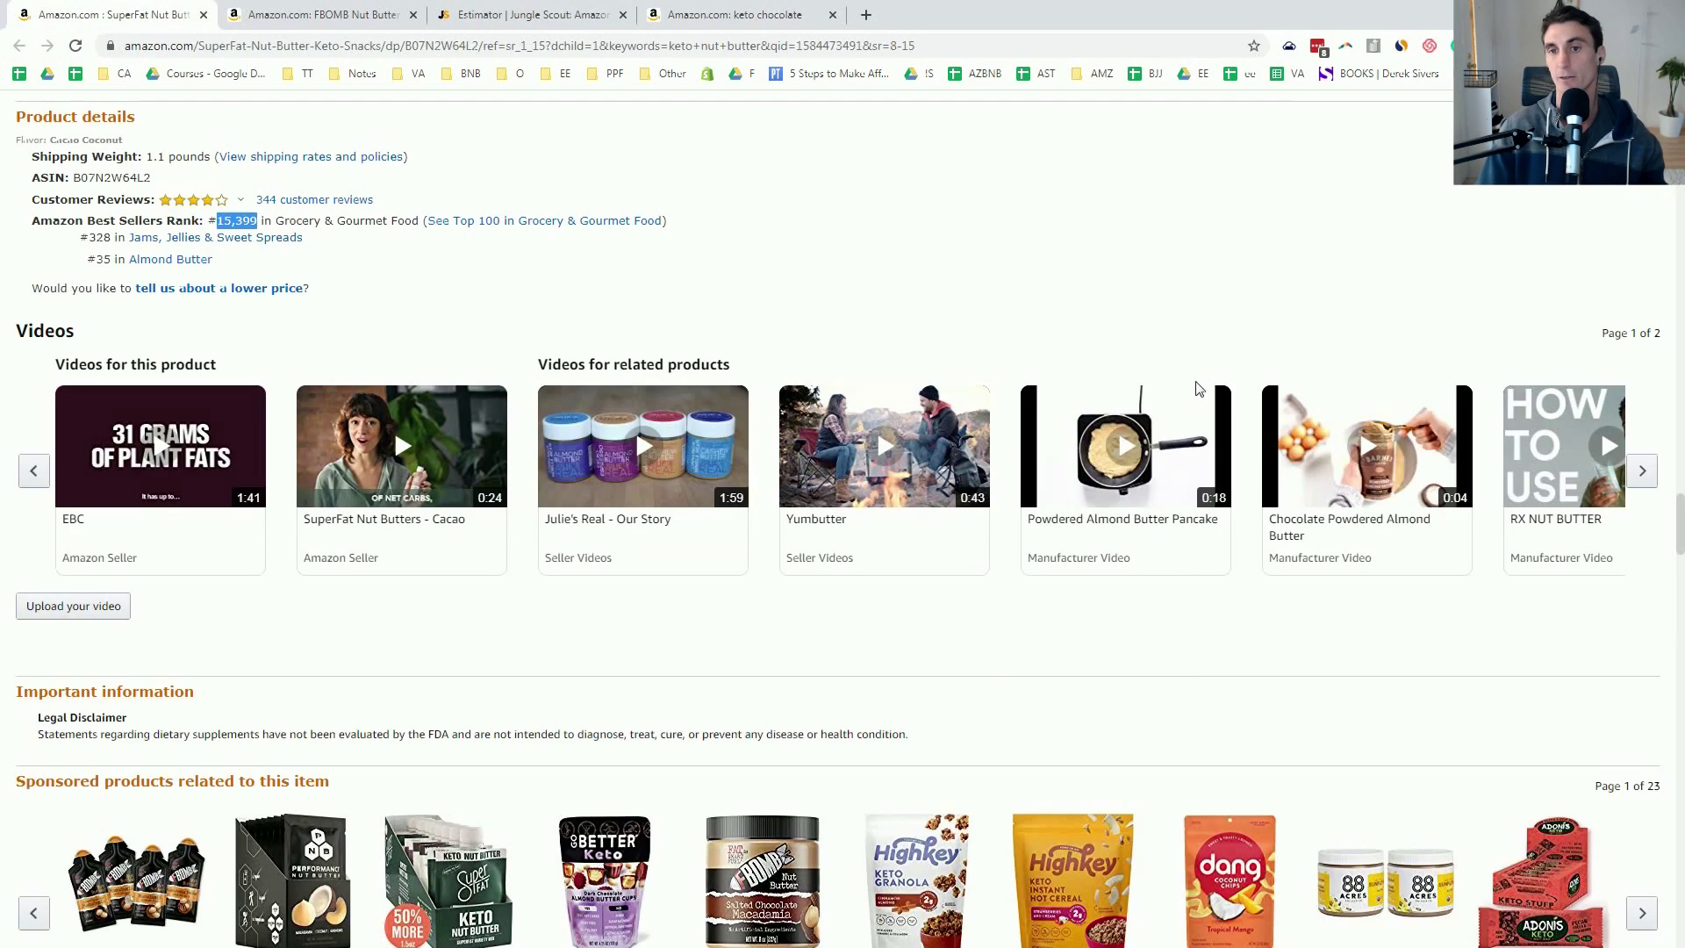
pyautogui.click(527, 20)
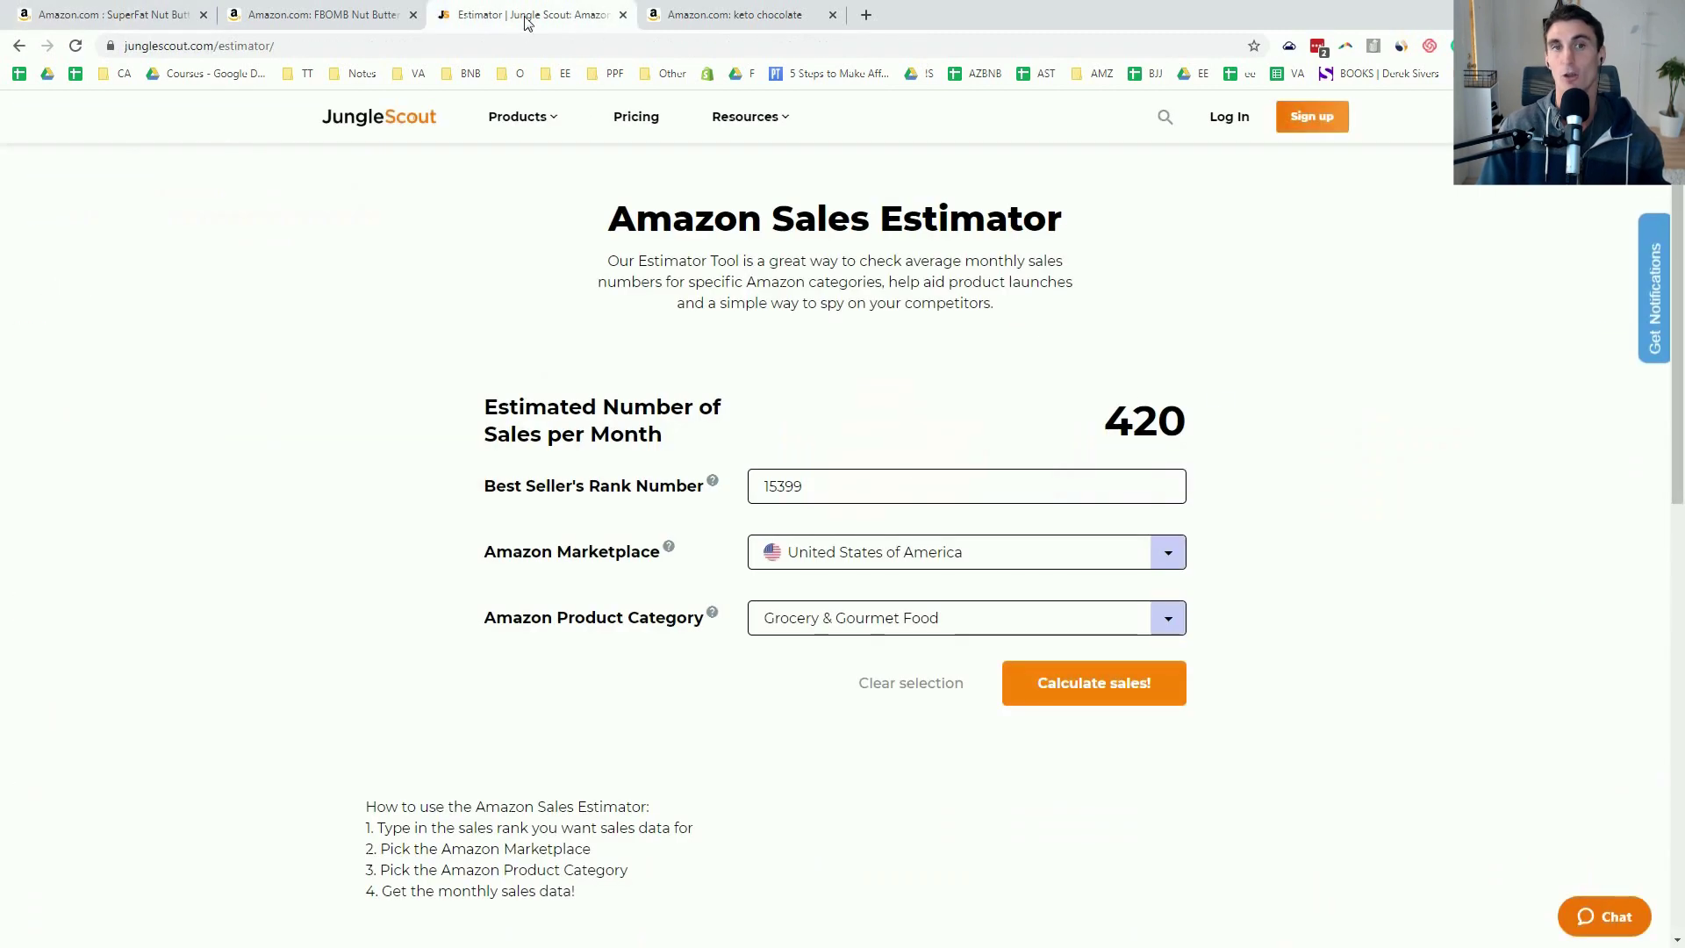
pyautogui.doubleClick(1131, 422)
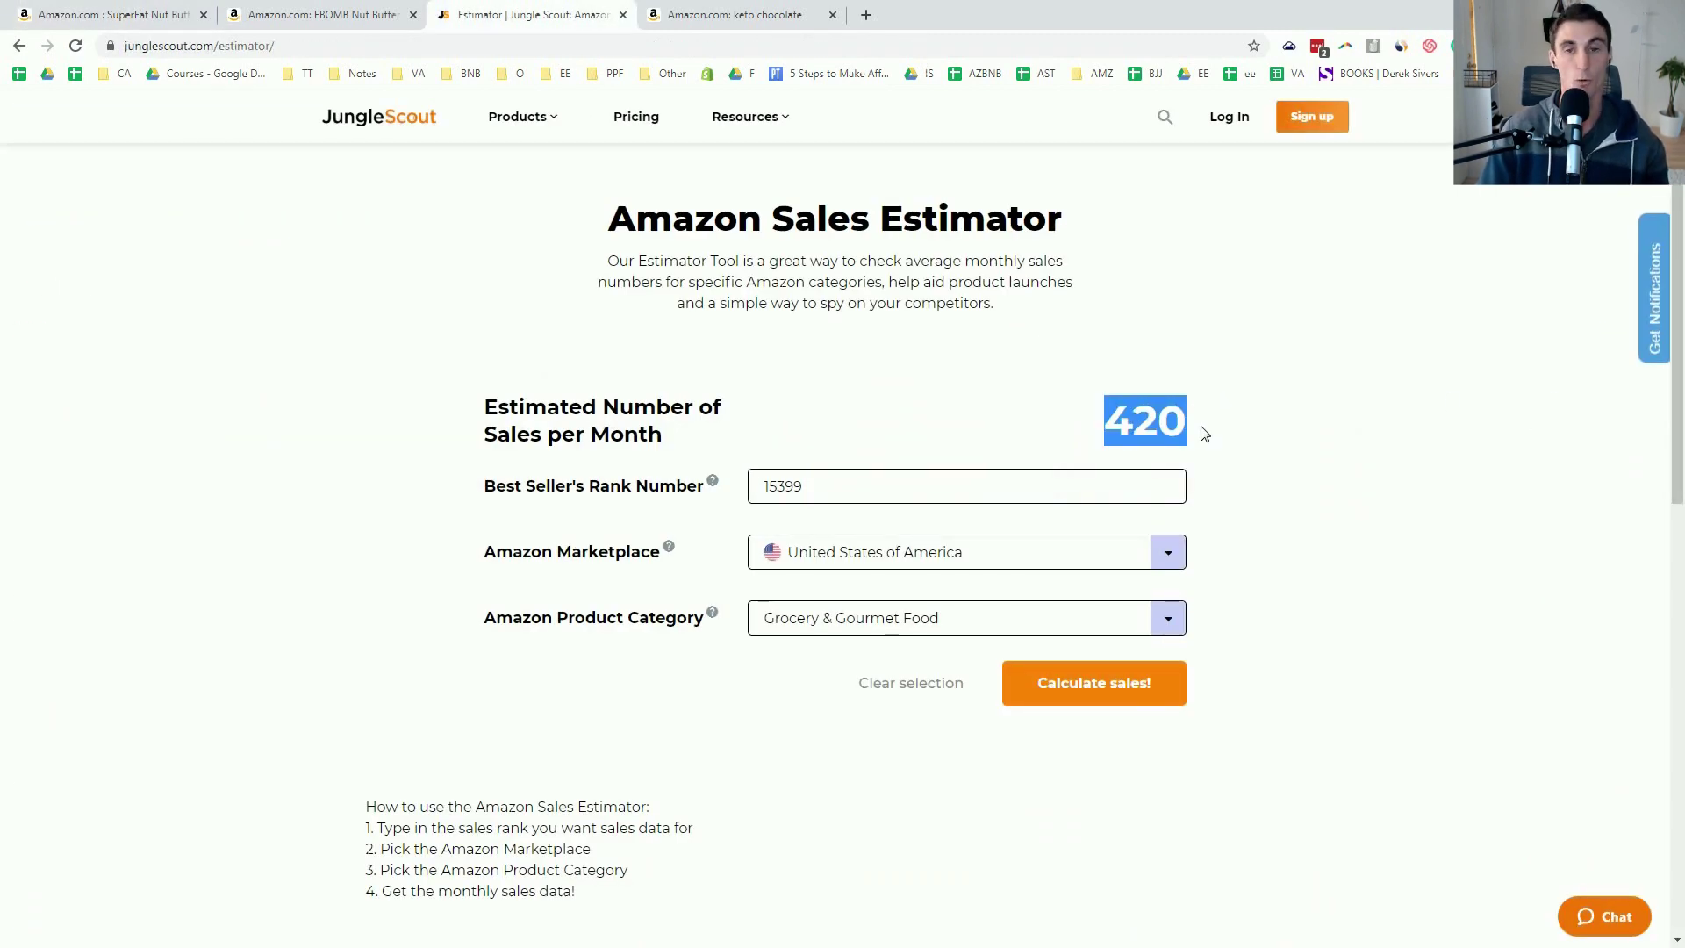
pyautogui.click(826, 488)
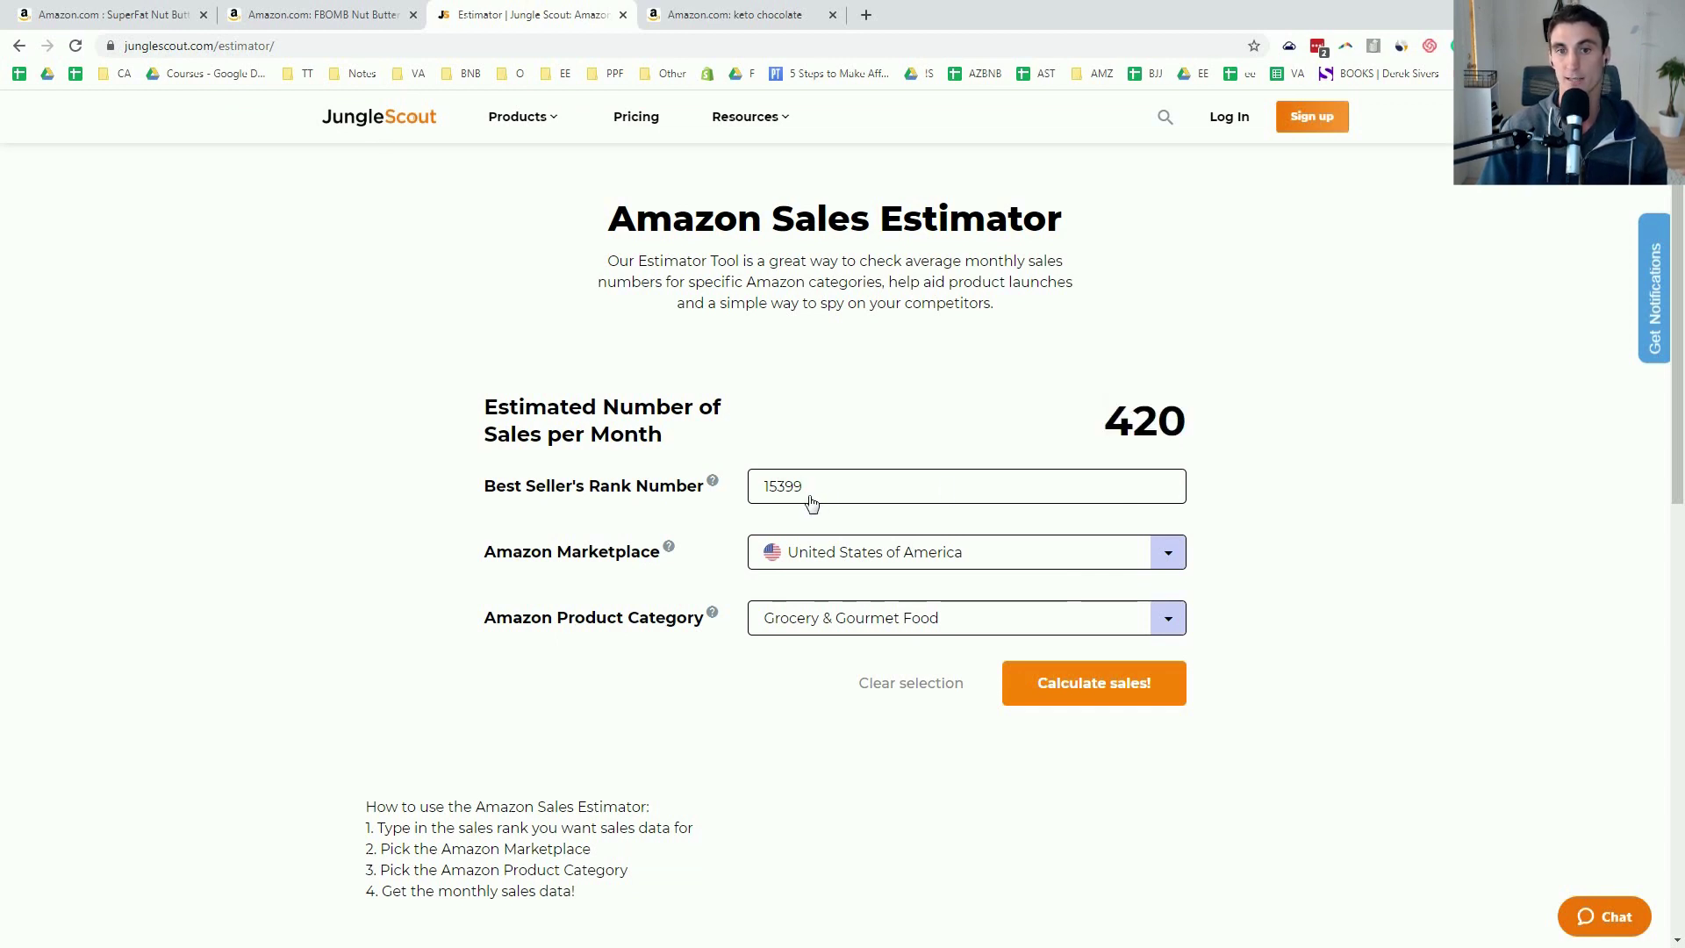
pyautogui.doubleClick(765, 493)
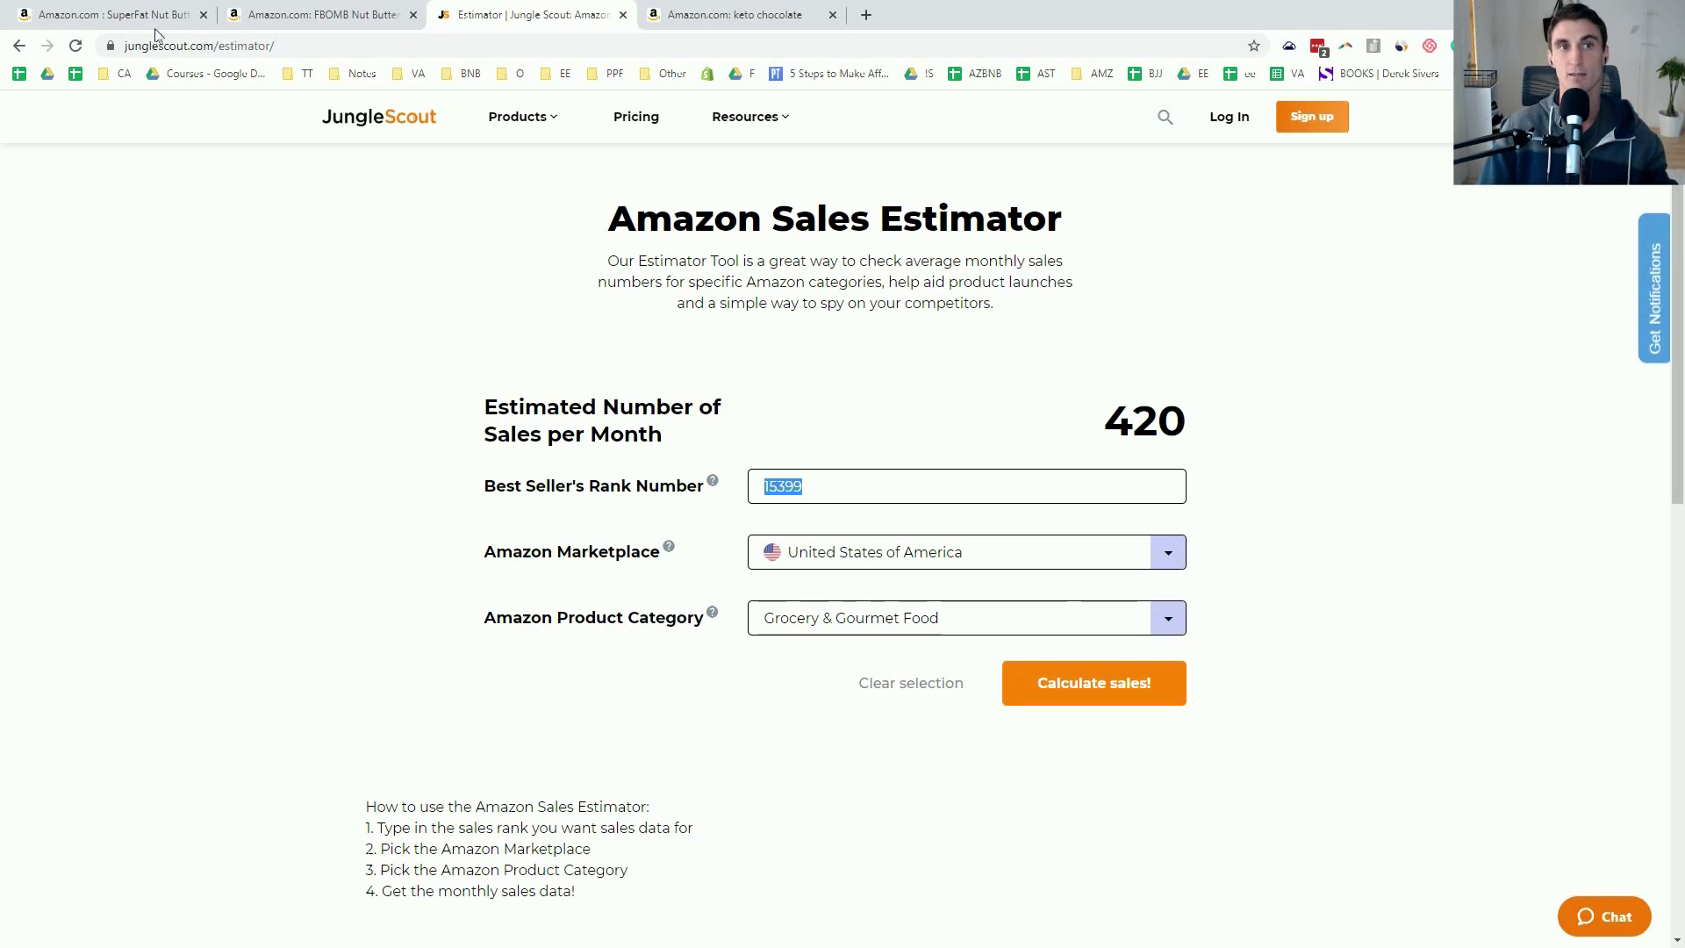
pyautogui.click(751, 12)
# Step: Scroll the keto chocolate results, then review the FBOMB Nut Butter 10-pack listing at $24.99
pyautogui.scroll(-7, 556, 239)
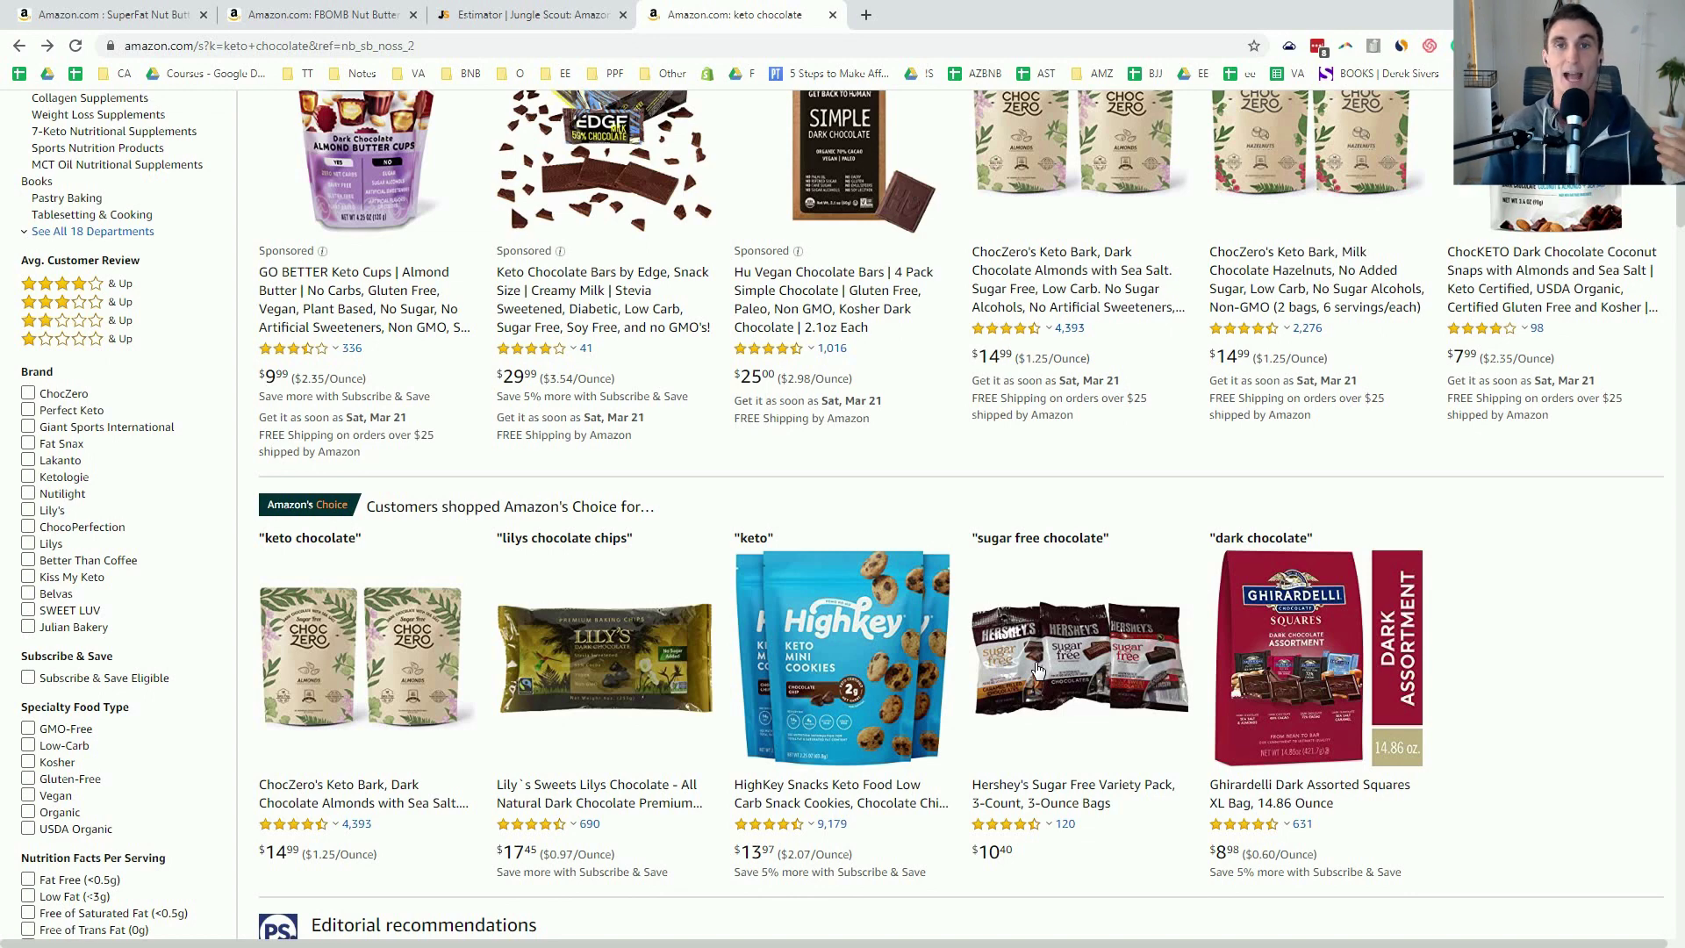
pyautogui.click(341, 26)
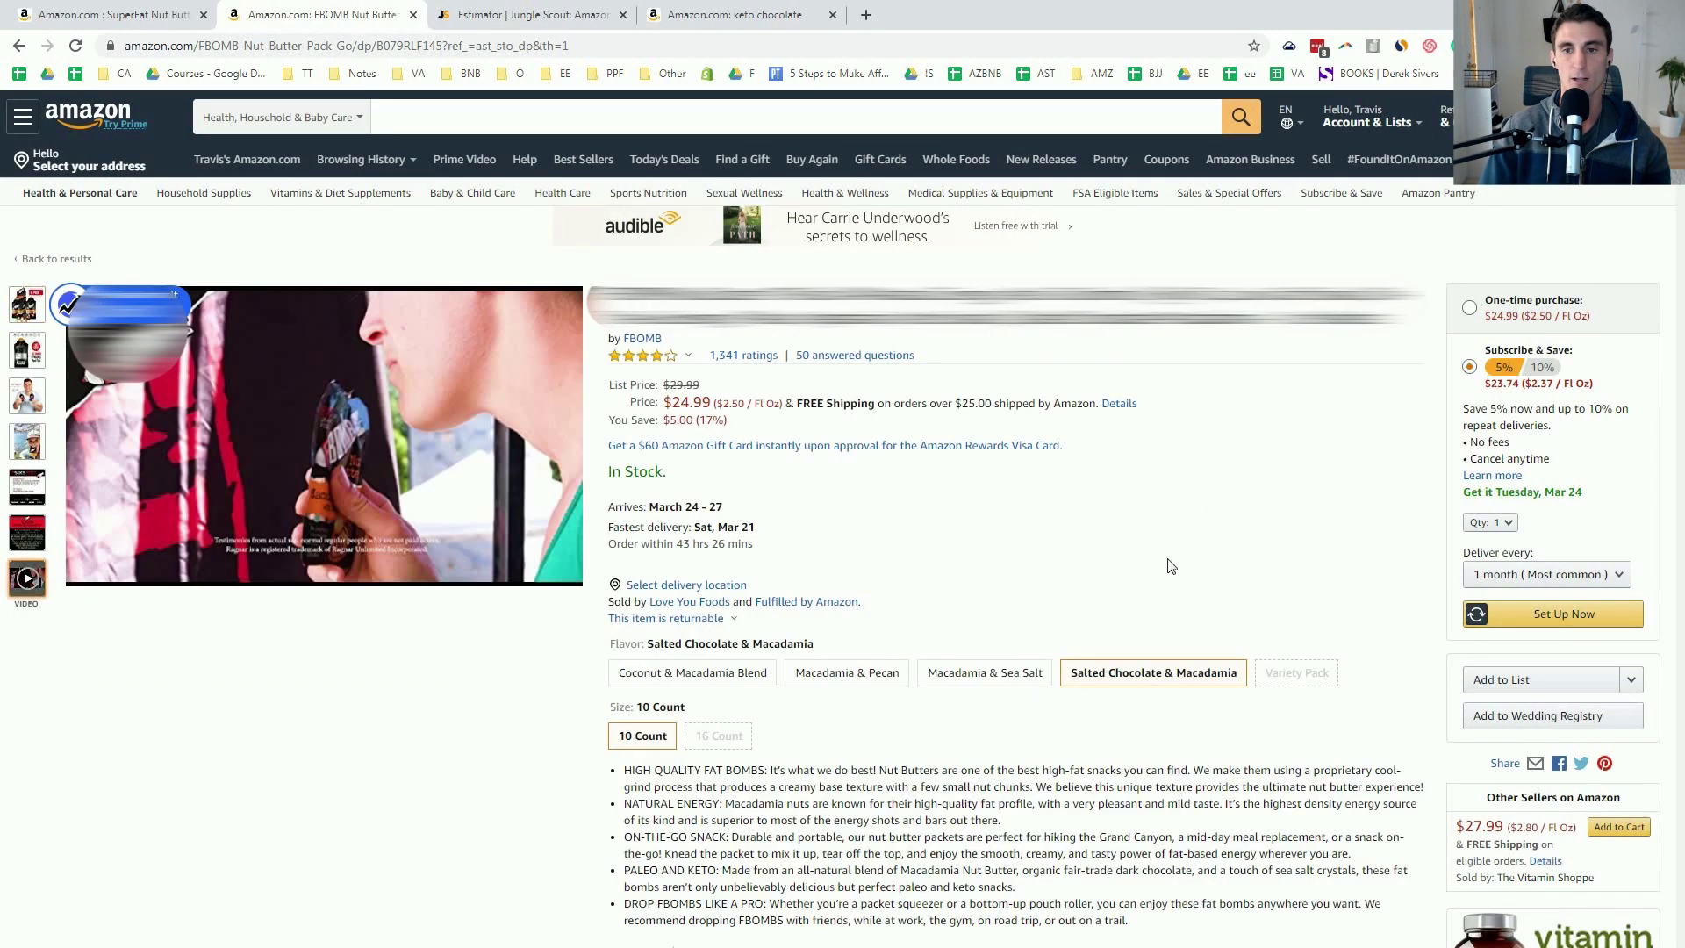
pyautogui.scroll(-4, 1170, 567)
pyautogui.scroll(1, 1145, 408)
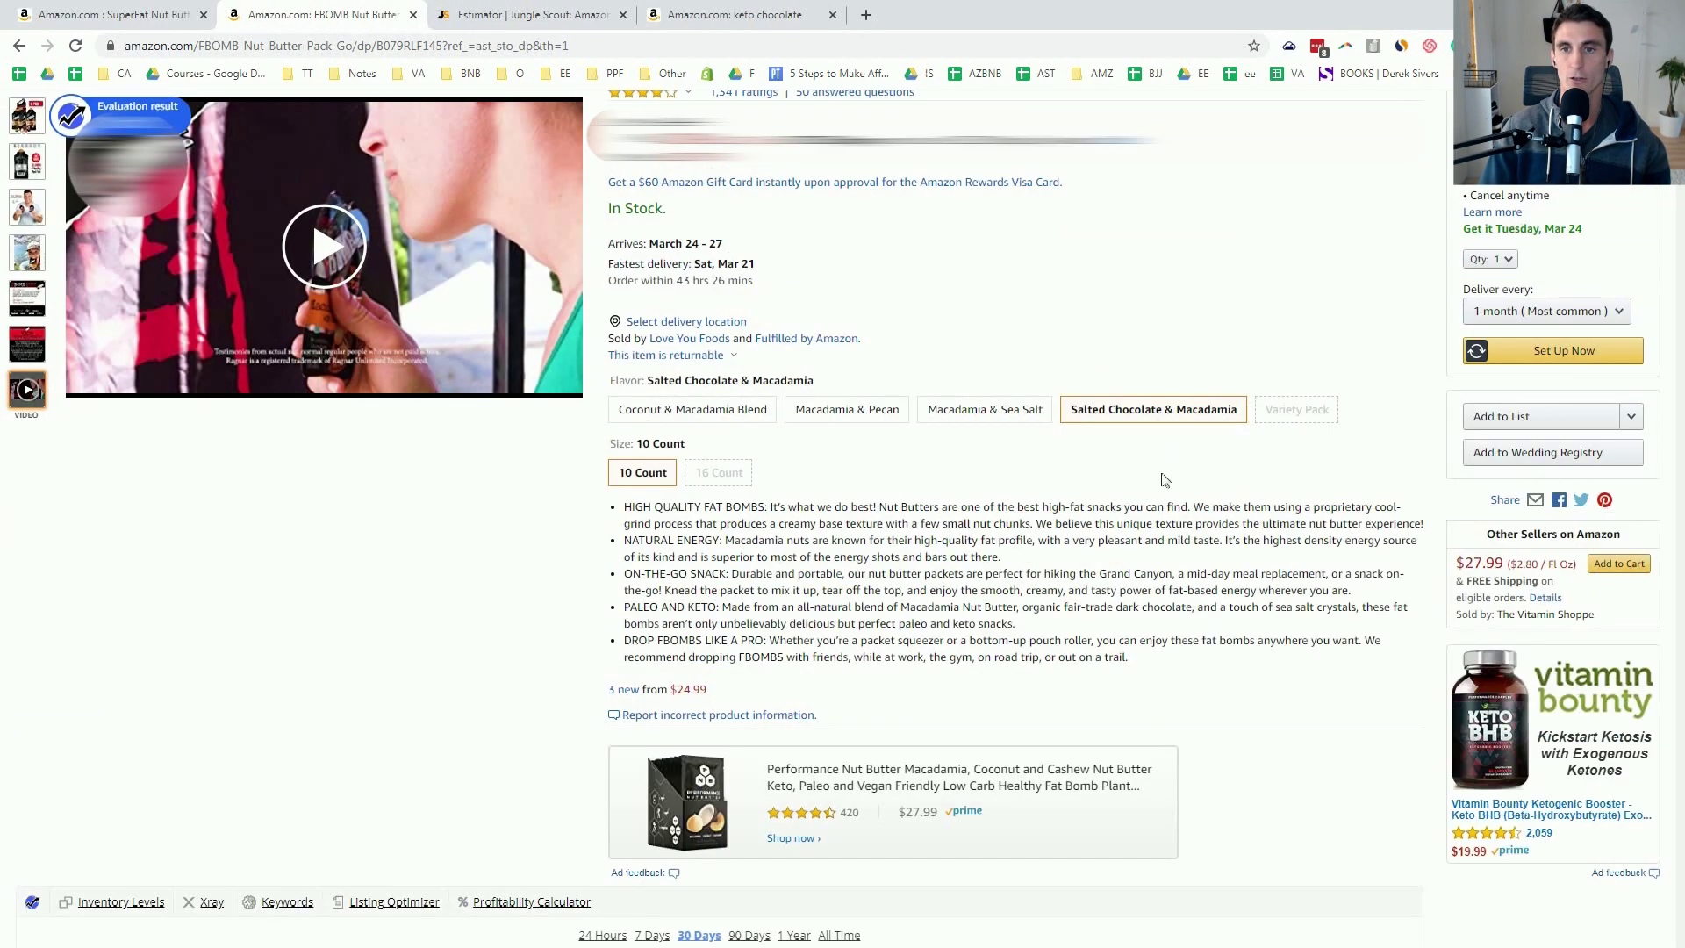